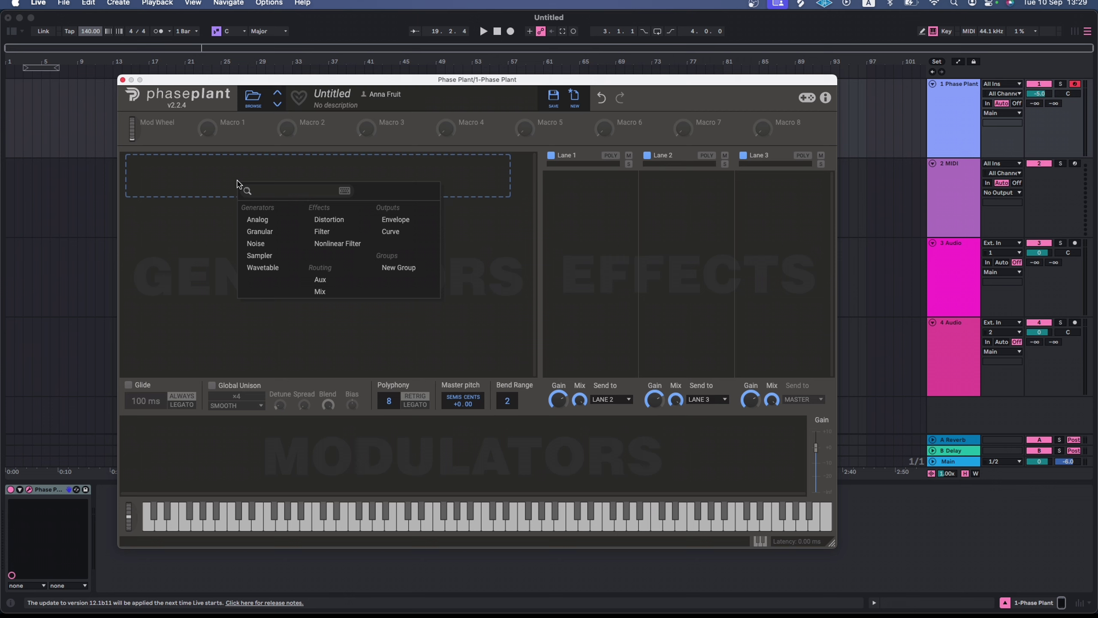
Step: Add an Analog generator to the empty generators area and play a few test notes
left_click(252, 218)
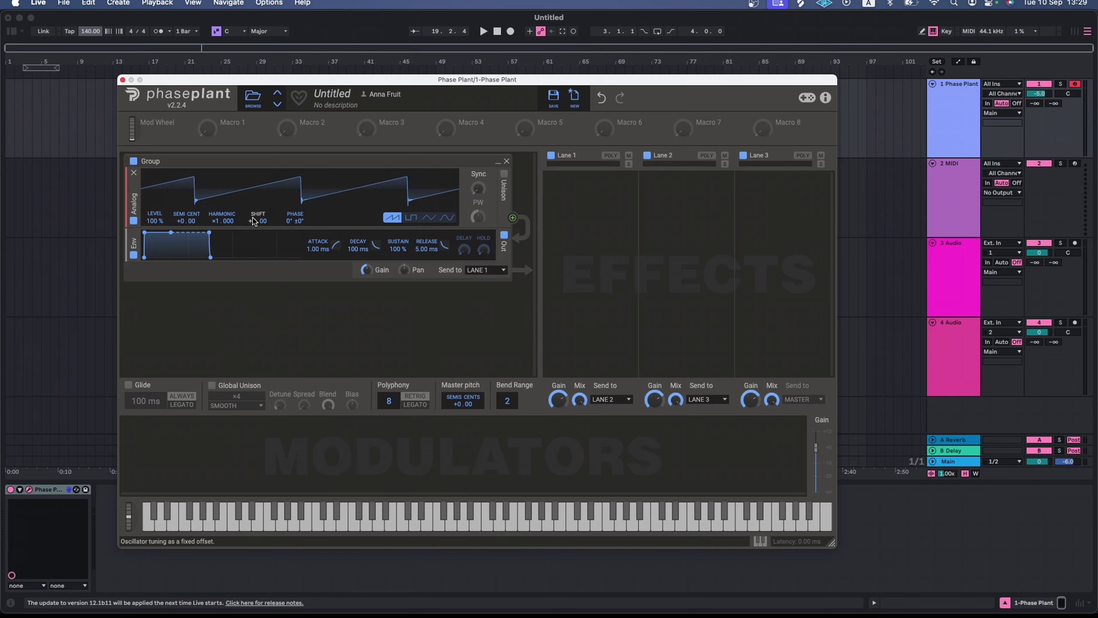
key("f")
key("d")
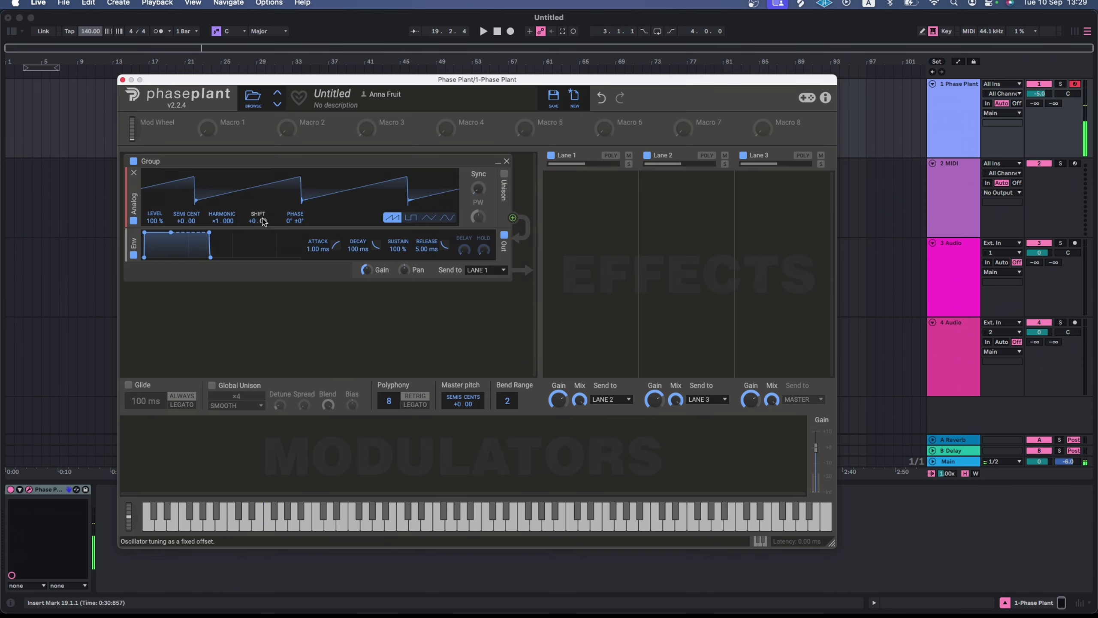
key("d")
key("s")
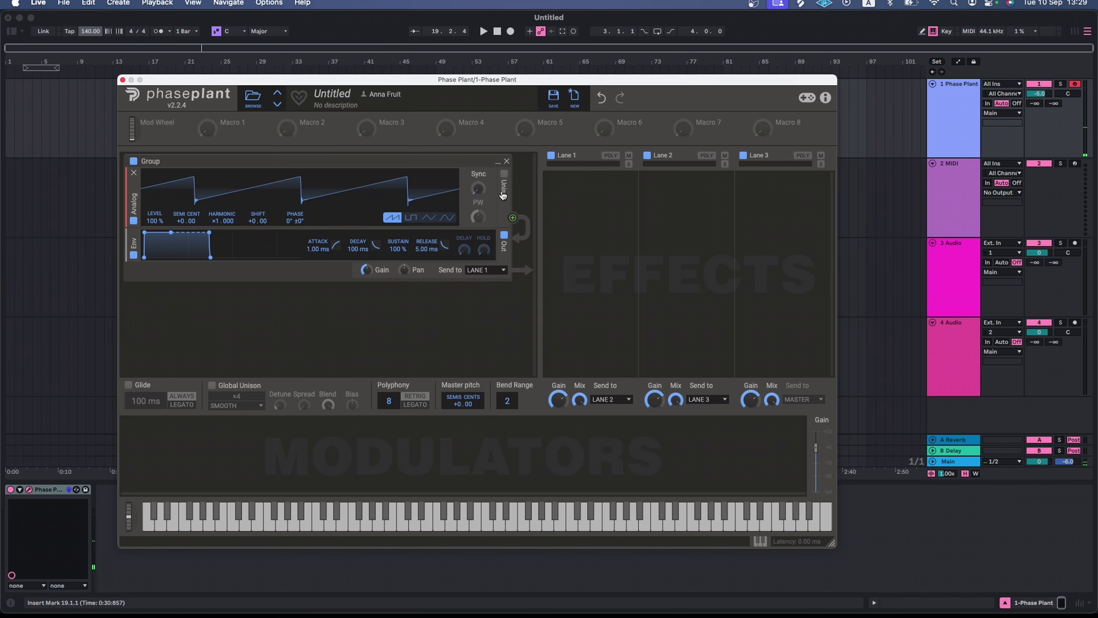
Step: Audition the square and triangle waveforms on the Analog oscillator, then set it to the sine wave
left_click(411, 218)
key("s")
left_click(428, 217)
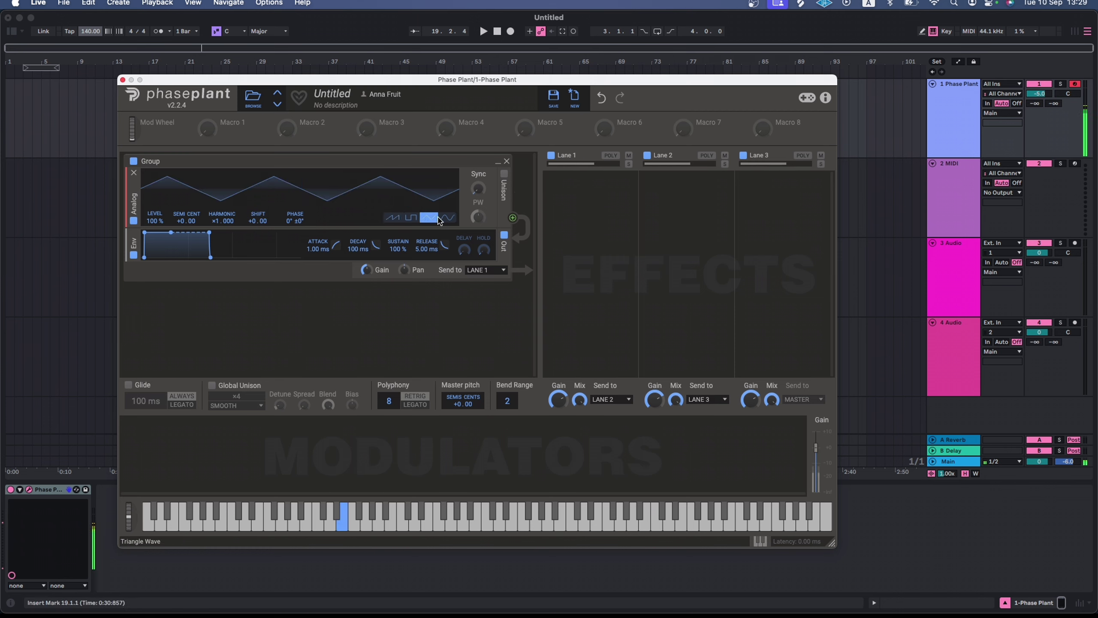
key("d")
left_click(447, 218)
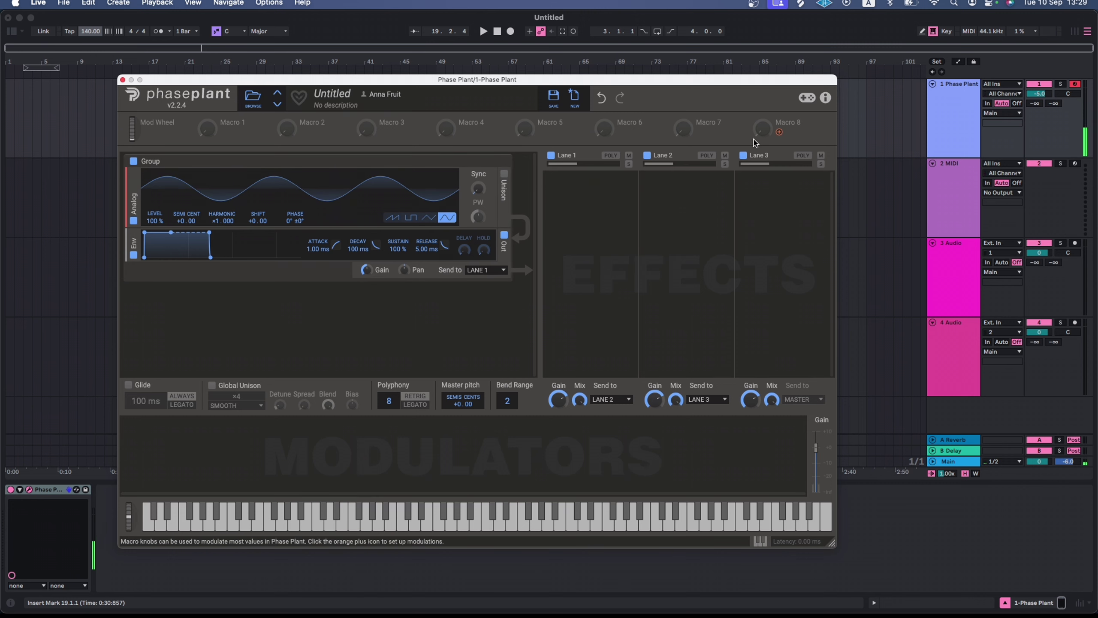
key("d")
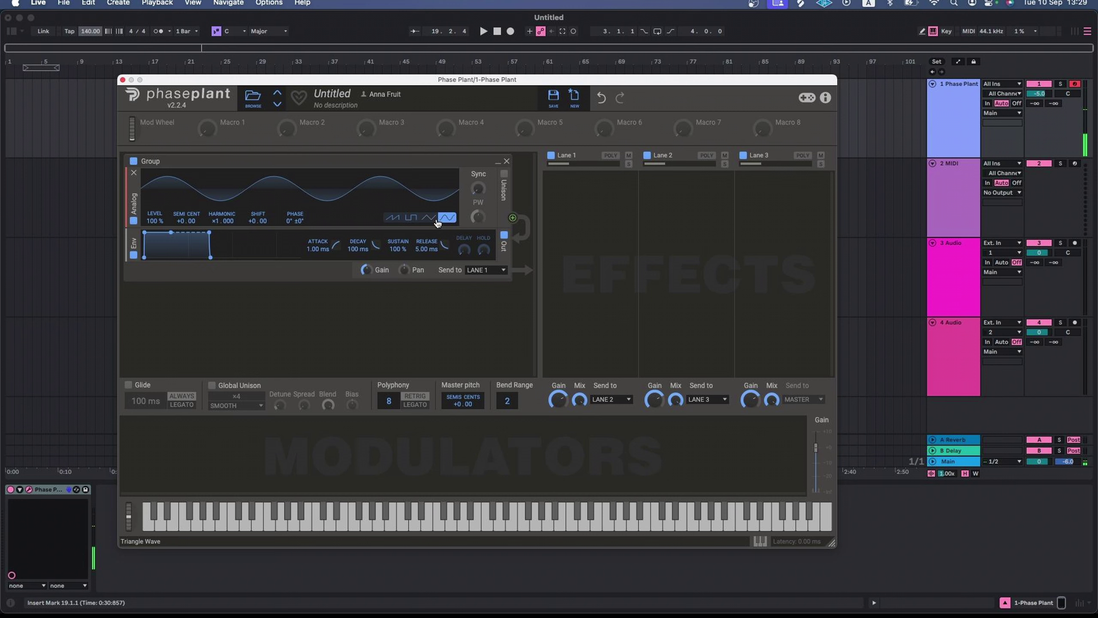
Step: Enable unison on the Analog oscillator and raise its Sync slightly while playing test notes
left_click(504, 174)
key("d")
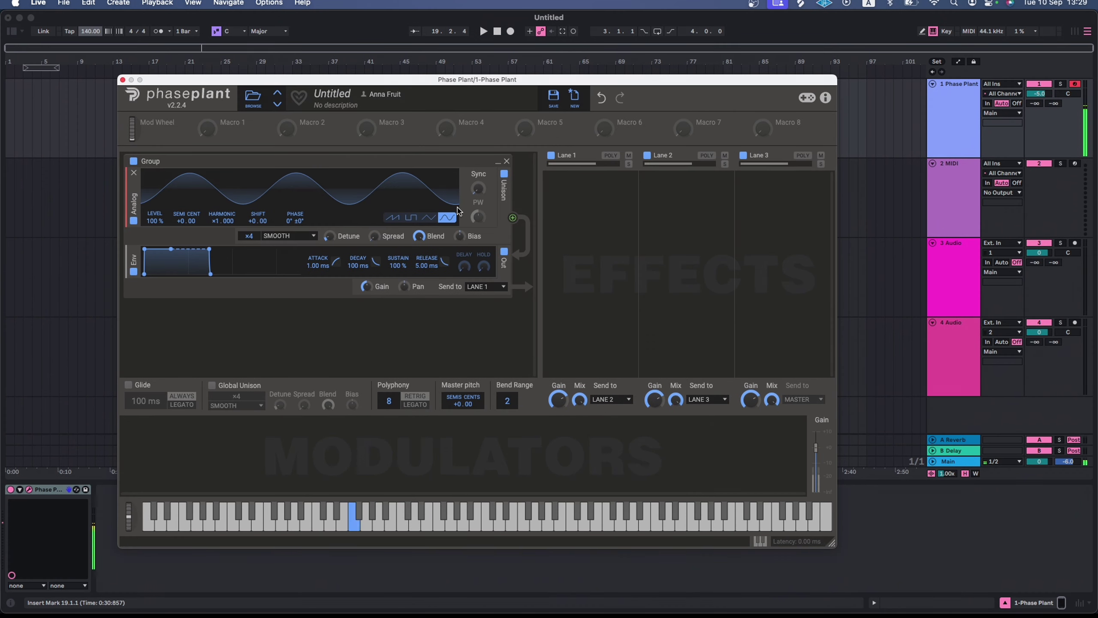
left_click_drag(477, 197, 477, 184)
key("s")
key("z")
key("d")
key("s")
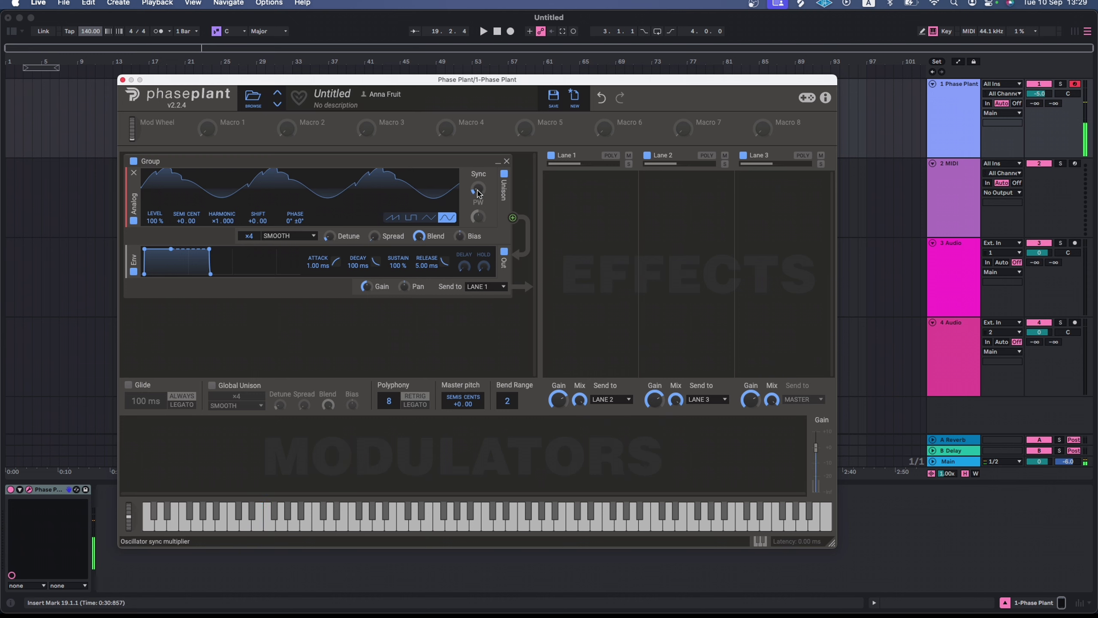
key("s")
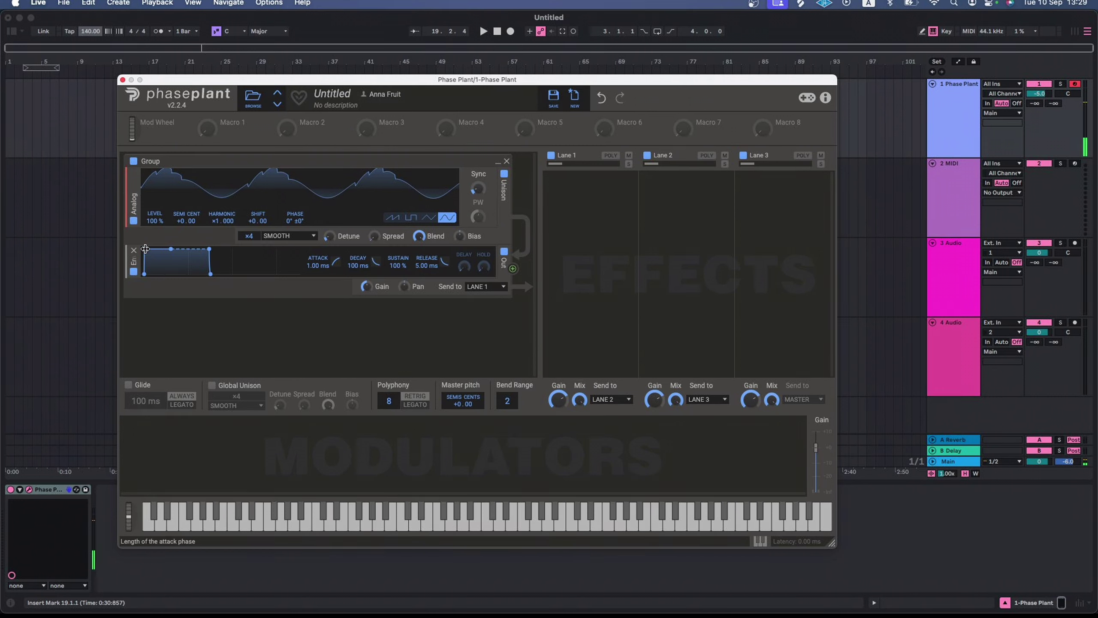
Step: Set the Analog group's output envelope to an attack of about 80.4 ms and a release of about 353 ms, testing with notes
key("d")
left_click_drag(145, 249, 164, 249)
key("d")
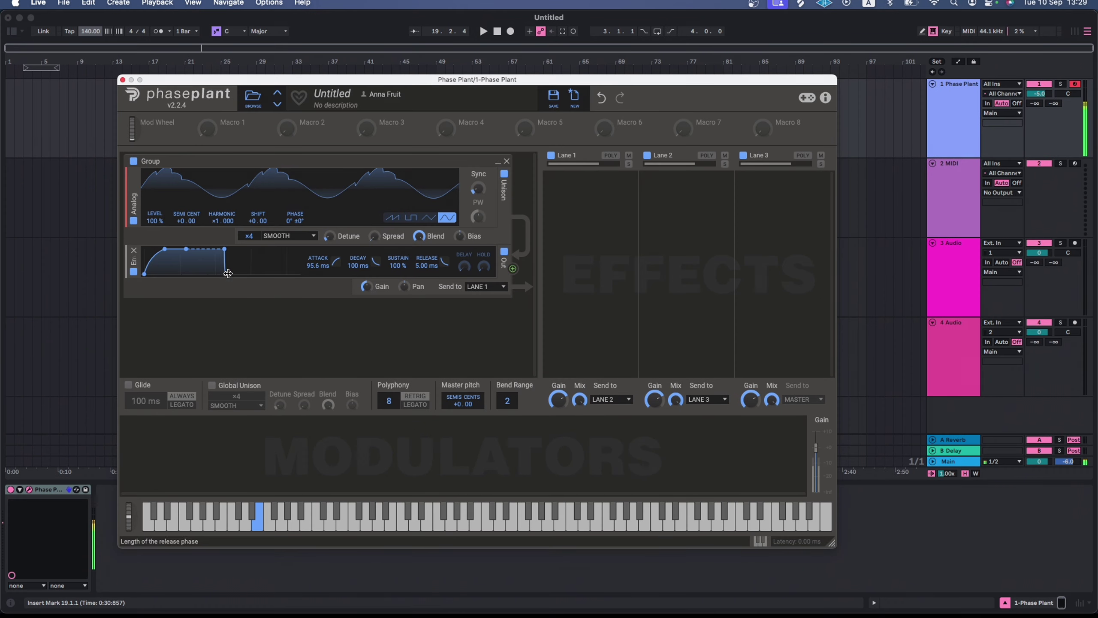
left_click_drag(225, 274, 256, 274)
key("d")
key("d")
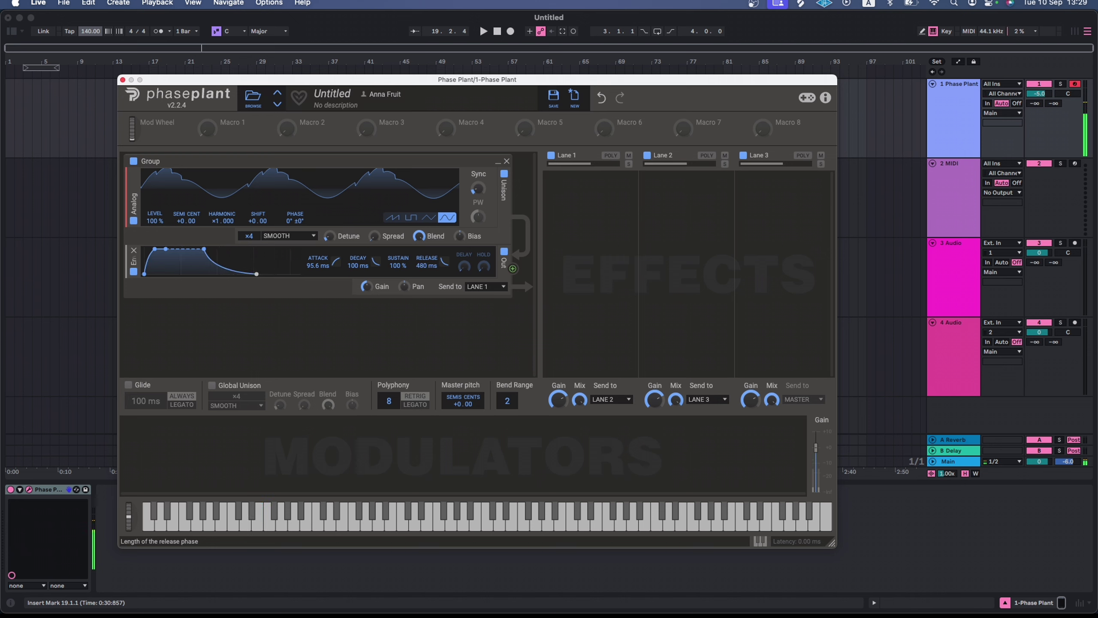
key("d")
key("s")
key("s")
left_click_drag(253, 273, 252, 274)
key("d")
key("d")
left_click_drag(156, 249, 154, 249)
key("d")
key("d")
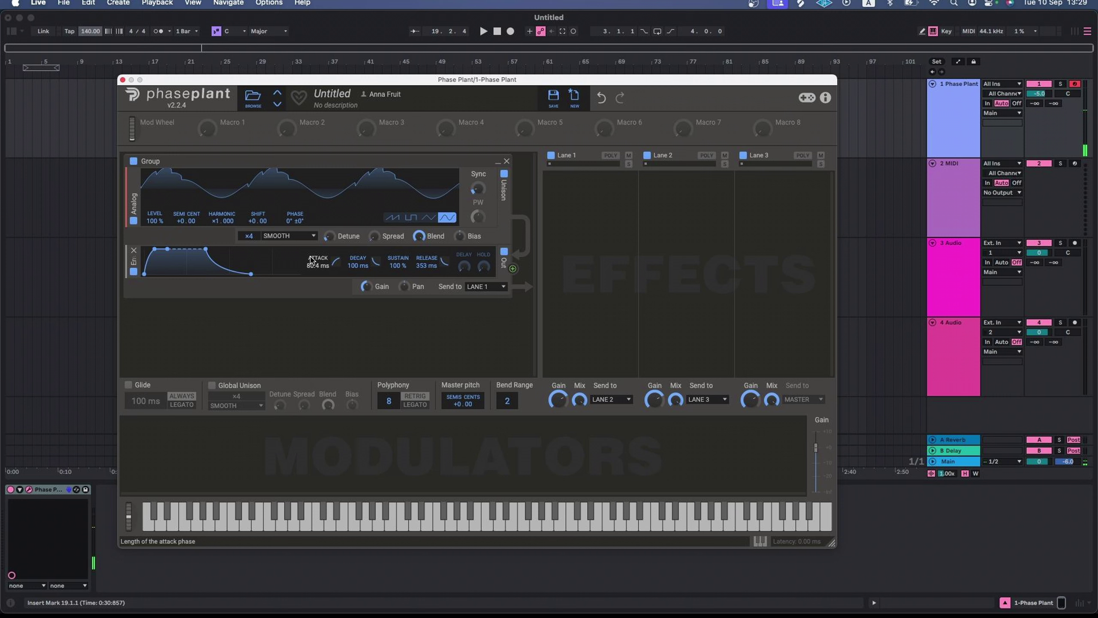
Step: Modulate the Analog oscillator's phase offset with the envelope output by about −41° while playing test notes
left_click(513, 269)
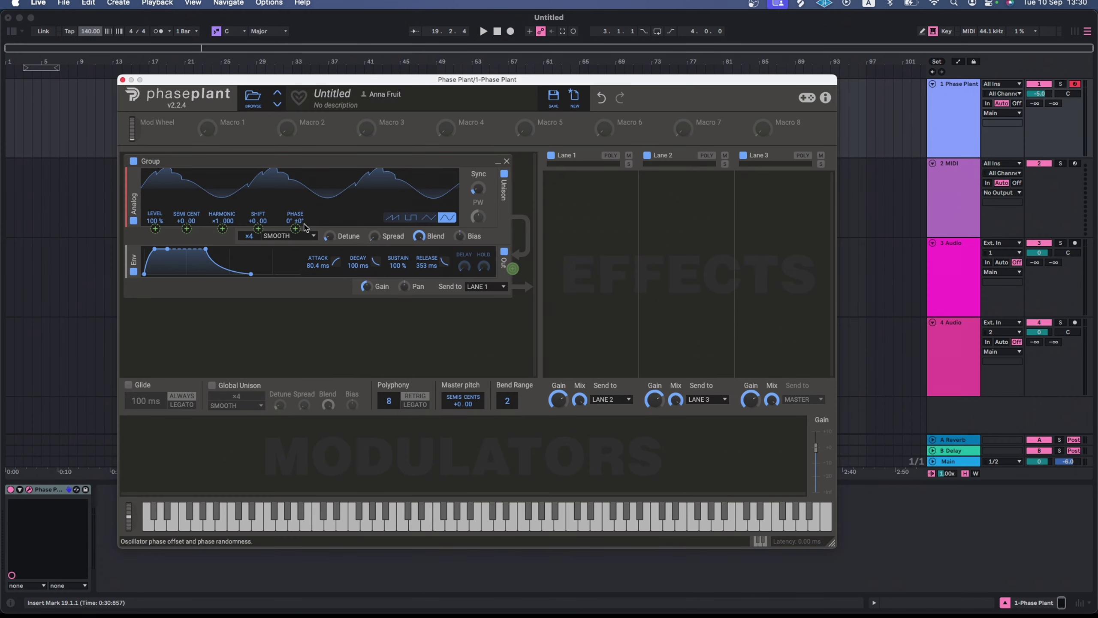
left_click(295, 228)
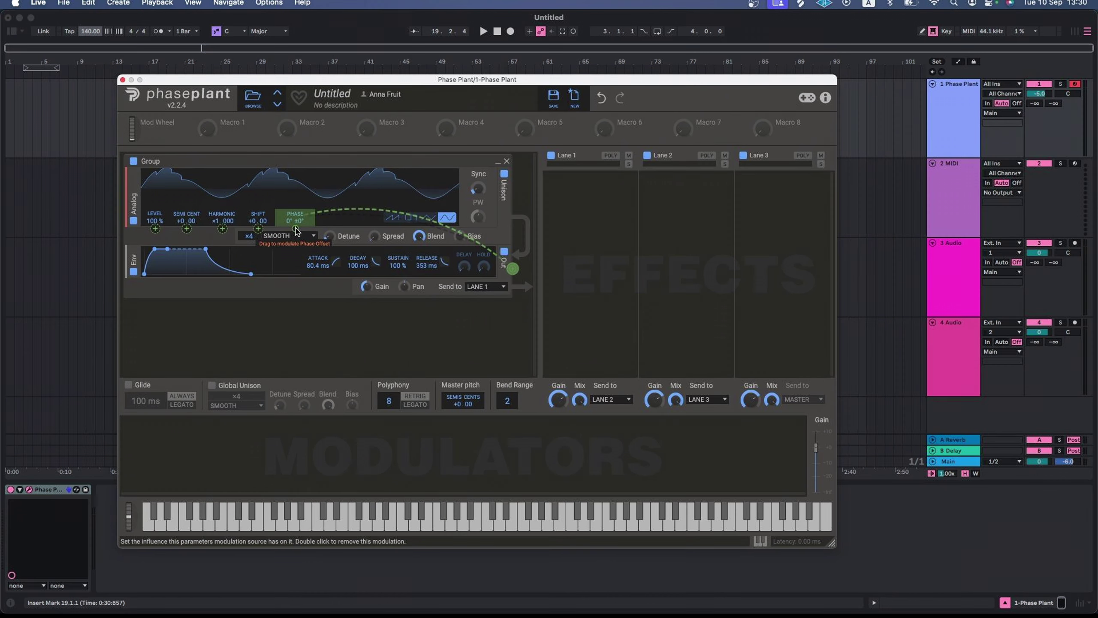
mouse_move(296, 228)
left_mouse_down()
mouse_move(295, 210)
mouse_move(296, 262)
mouse_move(297, 232)
left_mouse_up()
key("a")
key("d")
key("d")
key("d")
key("a")
key("d")
key("d")
key("a")
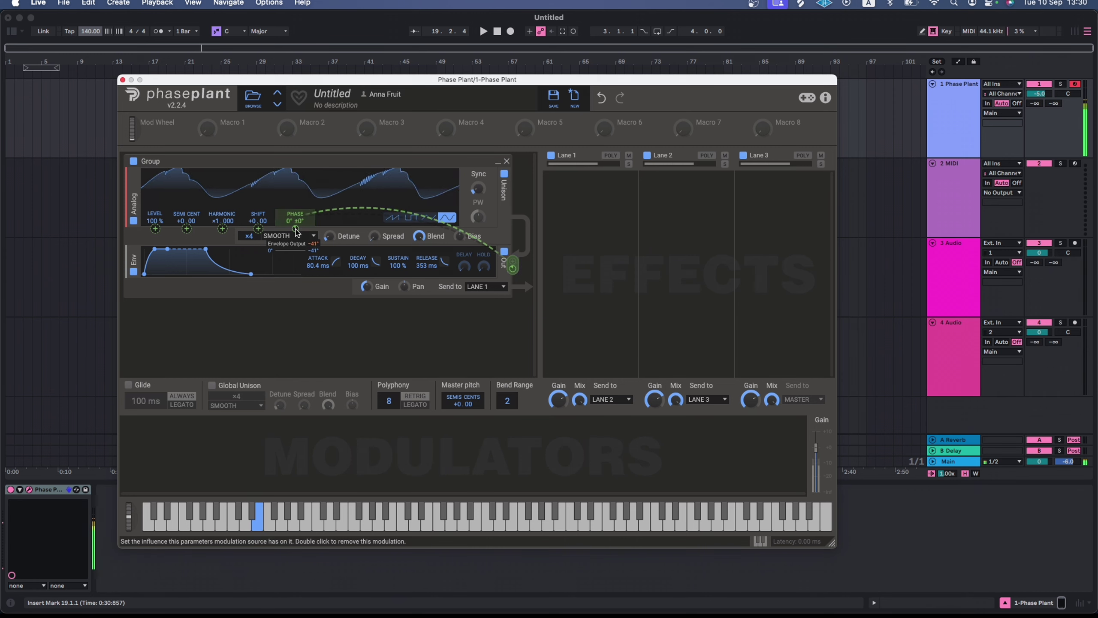
key("d")
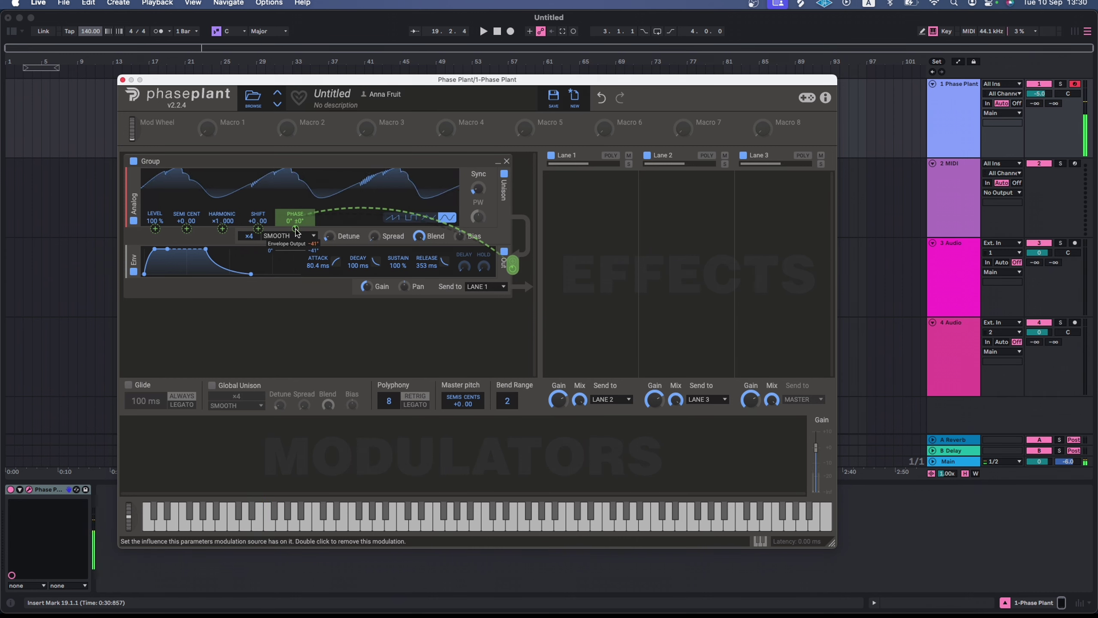
key("a")
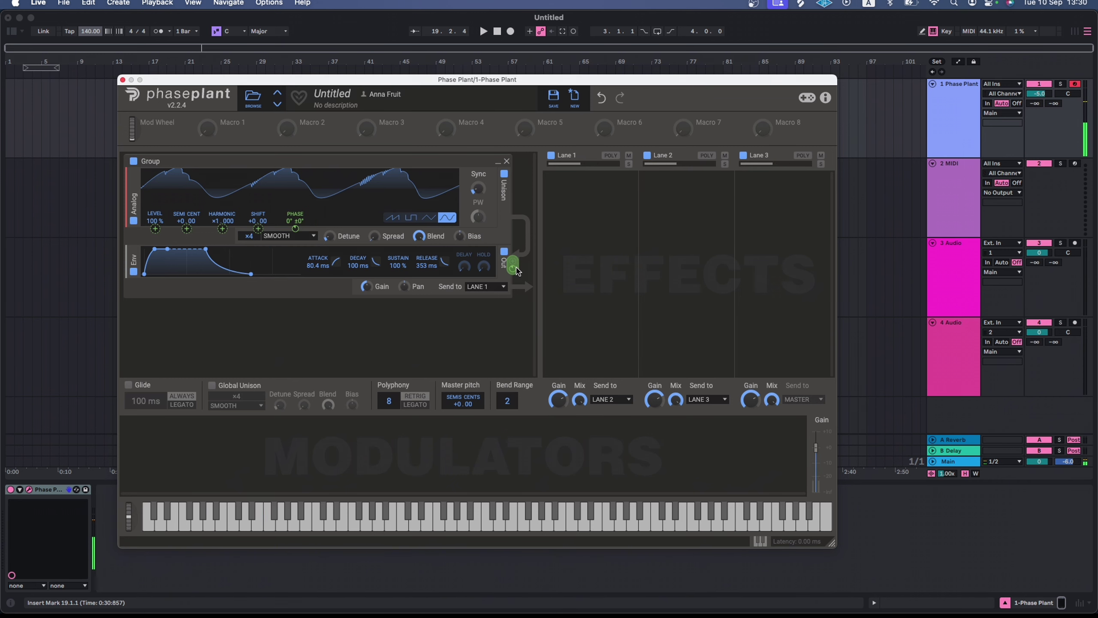
Step: Compare the sound with the phase offset modulation off and on, and set its amount to −42°
right_click(296, 230)
left_click(521, 313)
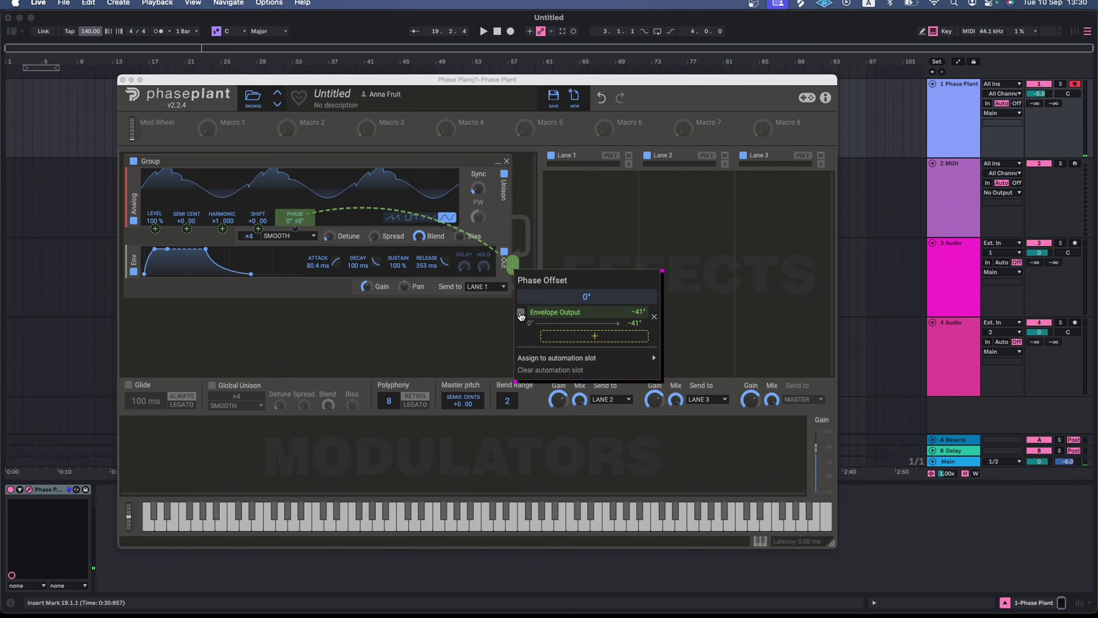
key("a")
key("a")
left_click(520, 314)
key("d")
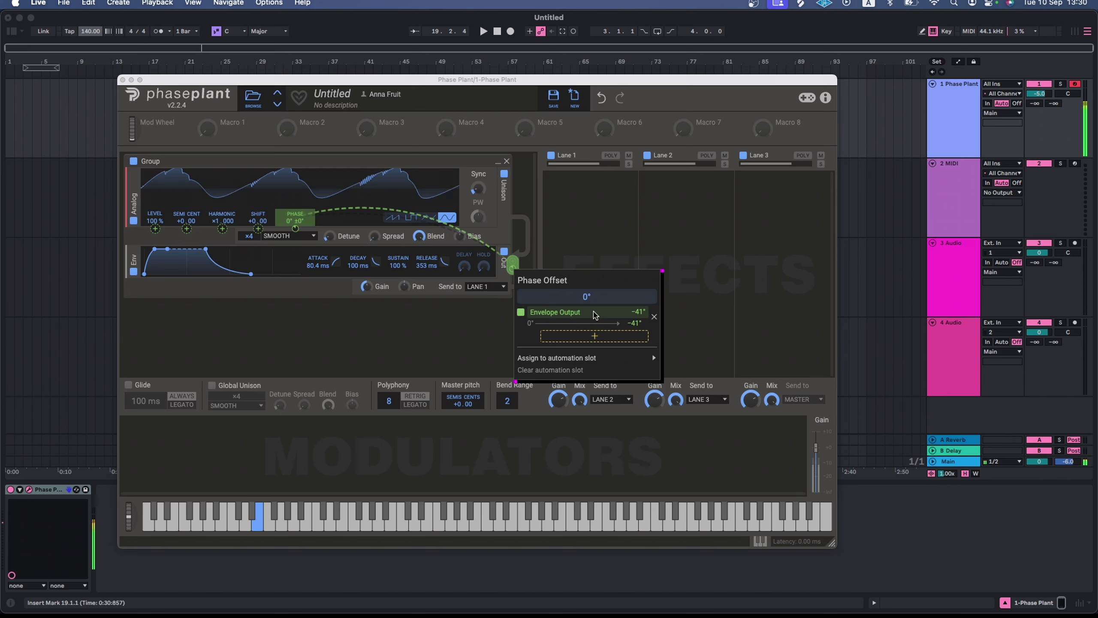
key("d")
mouse_move(629, 315)
left_mouse_down()
mouse_move(630, 303)
mouse_move(630, 316)
left_mouse_up()
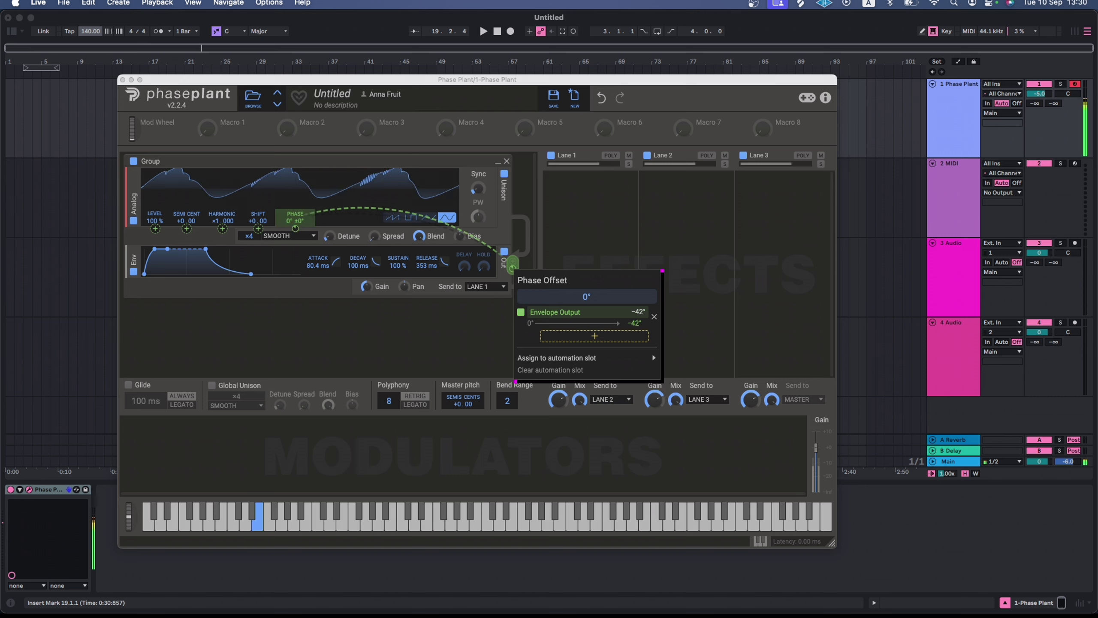
Step: Bypass and re-enable the envelope's phase modulation once more to compare the sound, and close its settings
left_click(521, 313)
key("a")
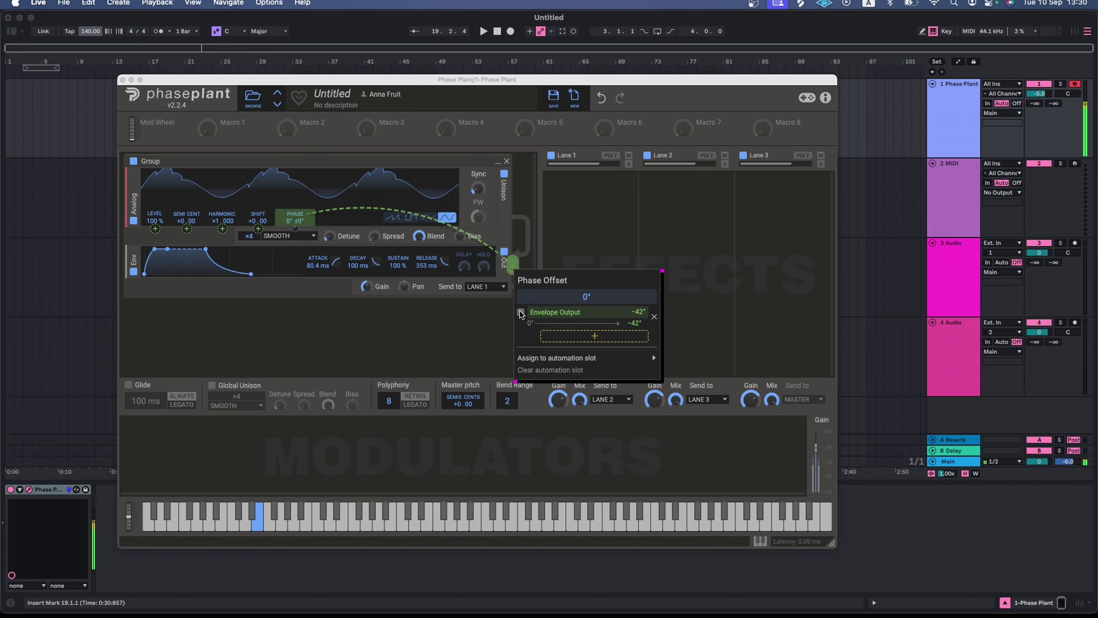
left_click(520, 313)
key("a")
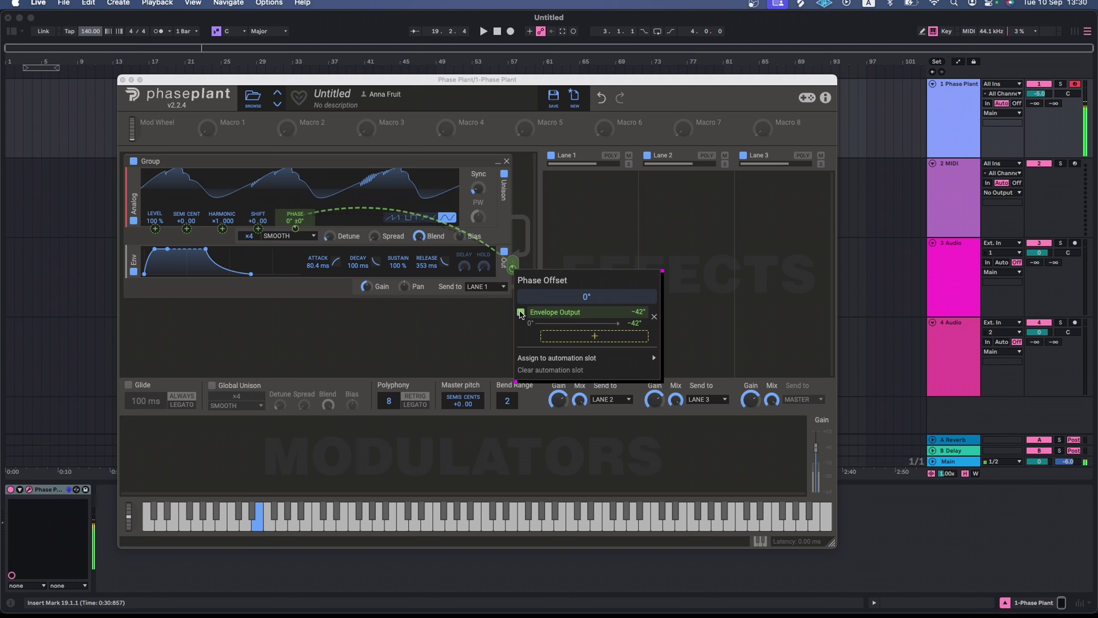
left_click(267, 335)
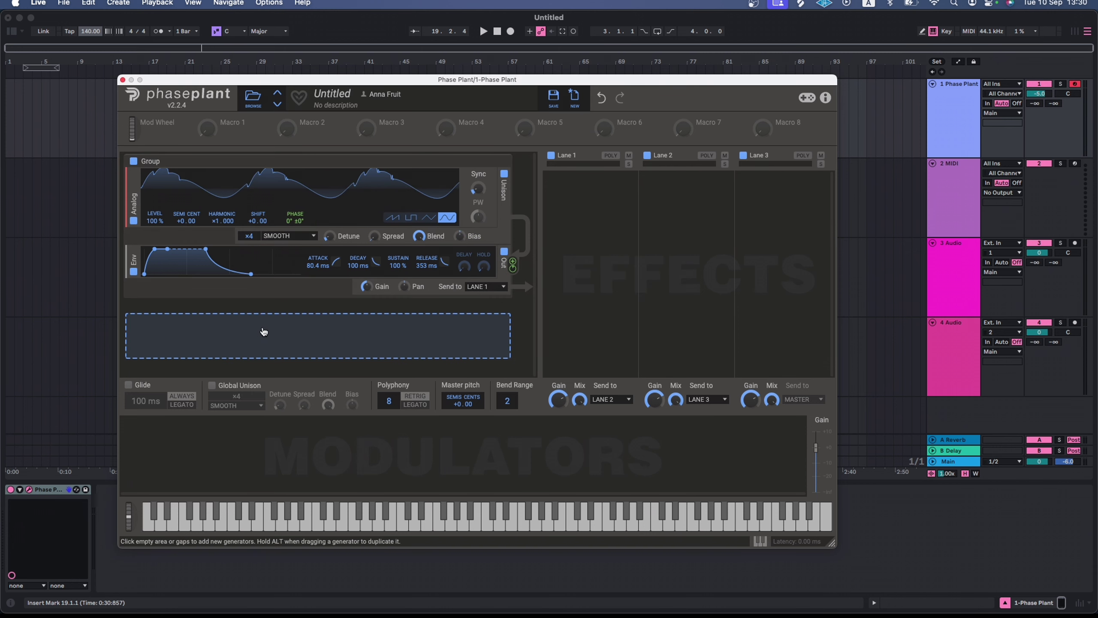
Step: Add a Wavetable generator in a new group below the Analog group and set its frame to 100
left_click(264, 332)
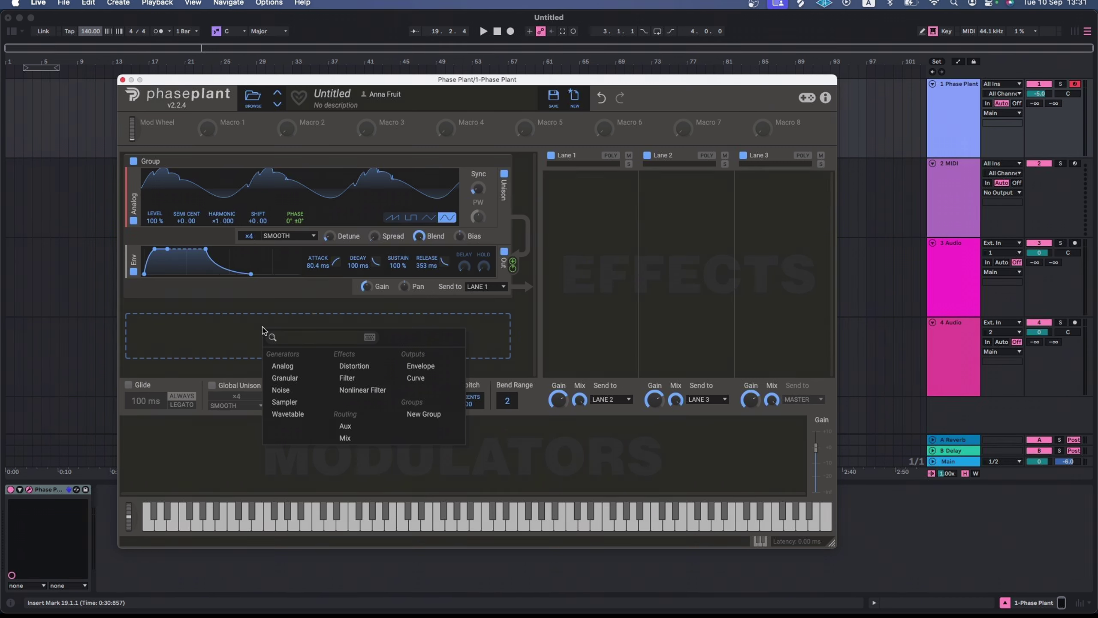
left_click(287, 414)
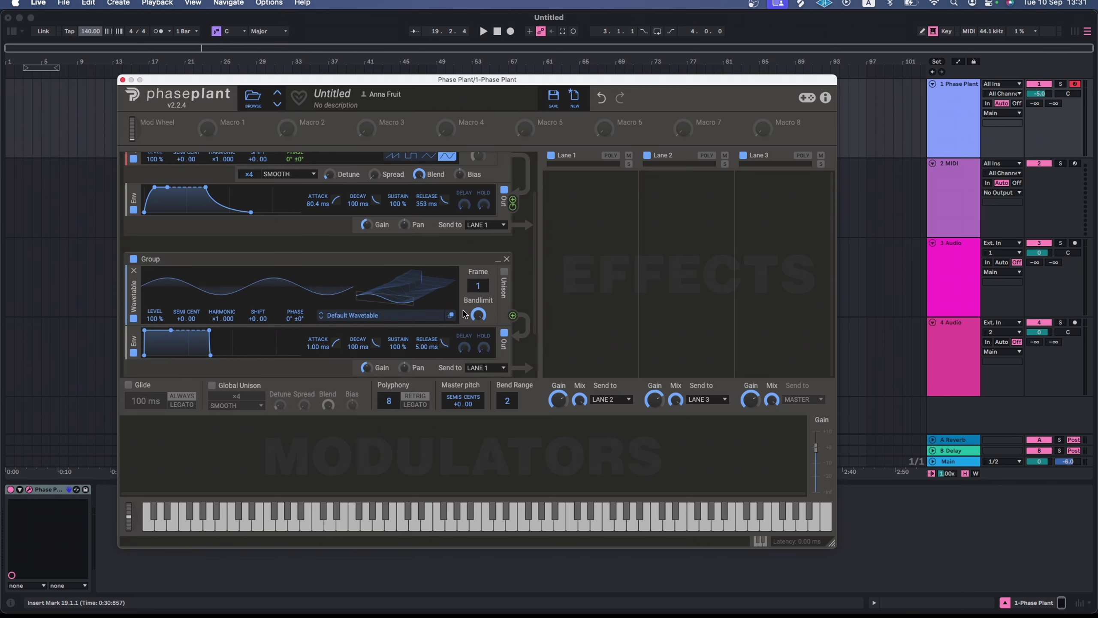
left_click_drag(404, 301, 405, 281)
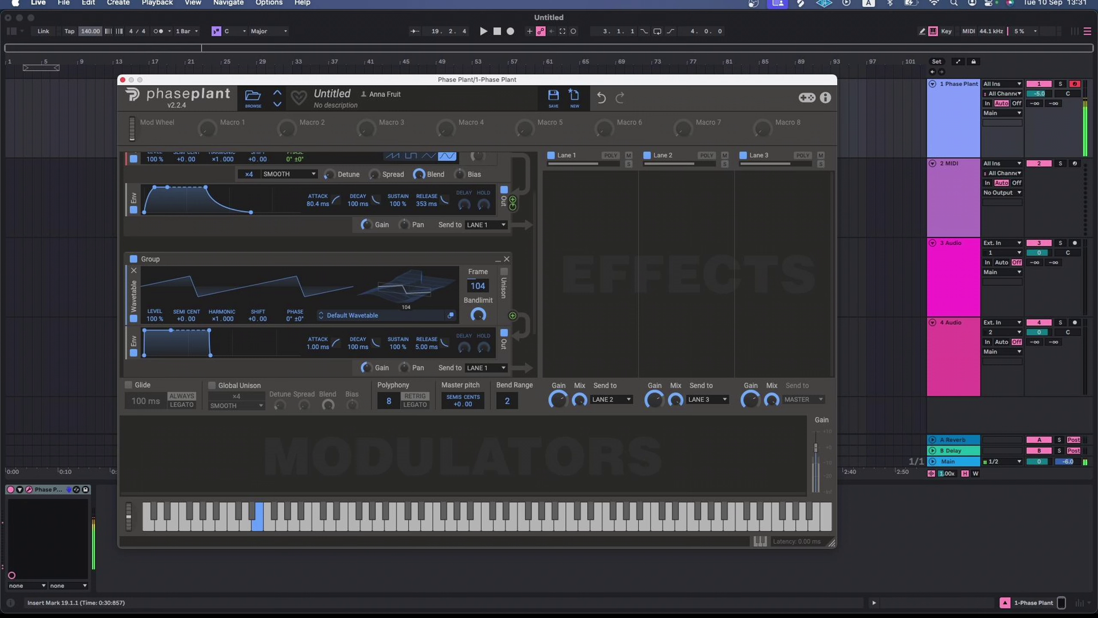
mouse_move(405, 282)
left_mouse_down()
mouse_move(404, 269)
mouse_move(405, 282)
left_mouse_up()
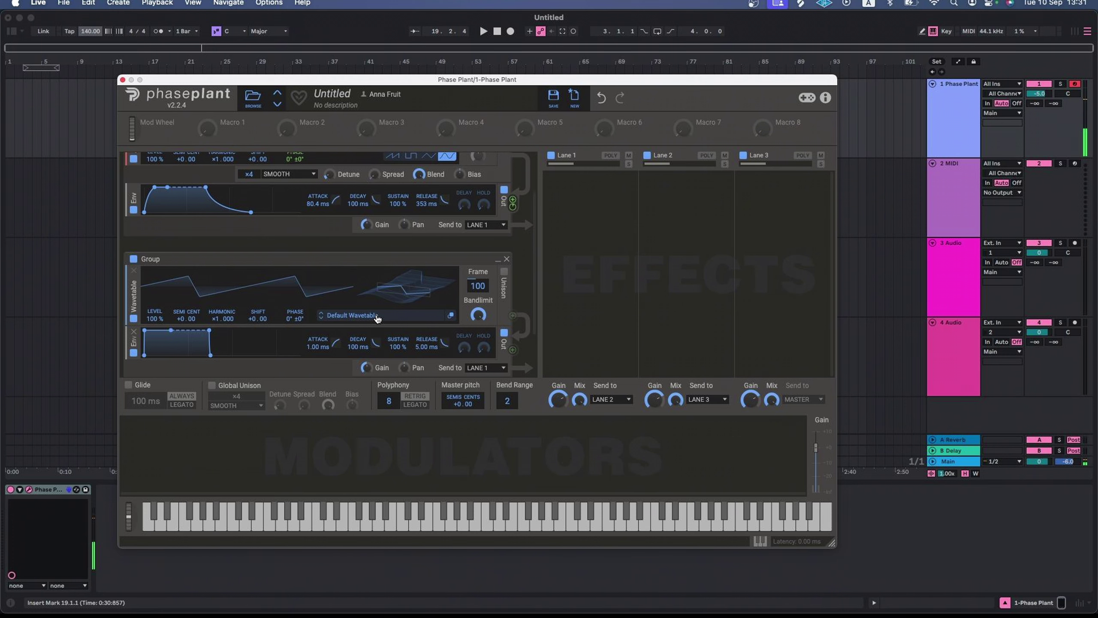
Step: Open the Wavetable generator's library and browse the factory categories, ending on Evolving
left_click(368, 315)
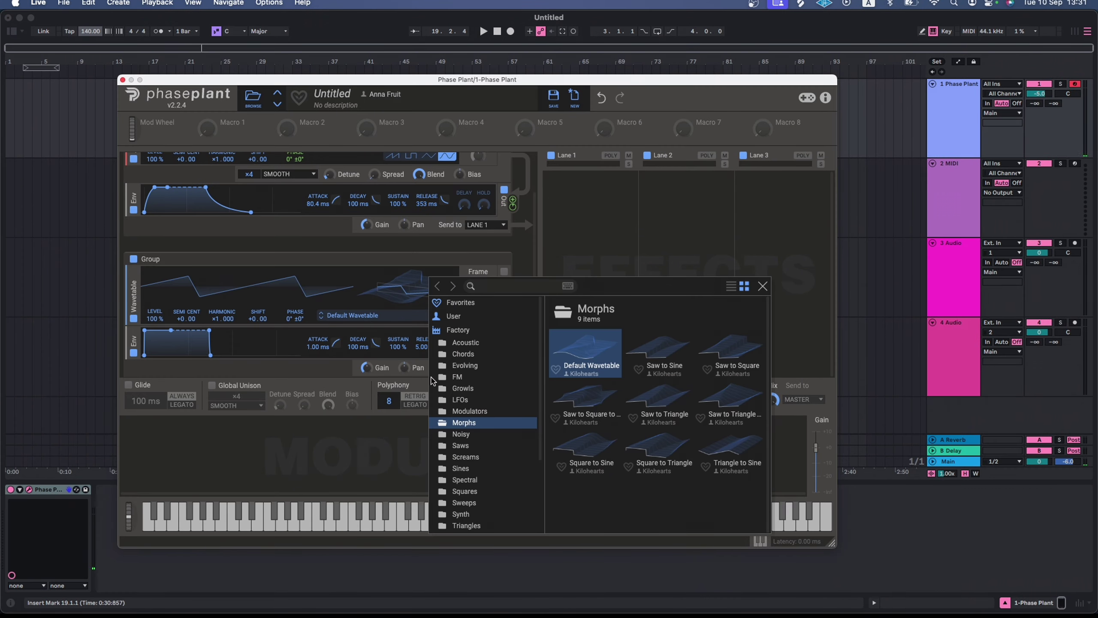
left_click(471, 346)
left_click(469, 353)
left_click(468, 365)
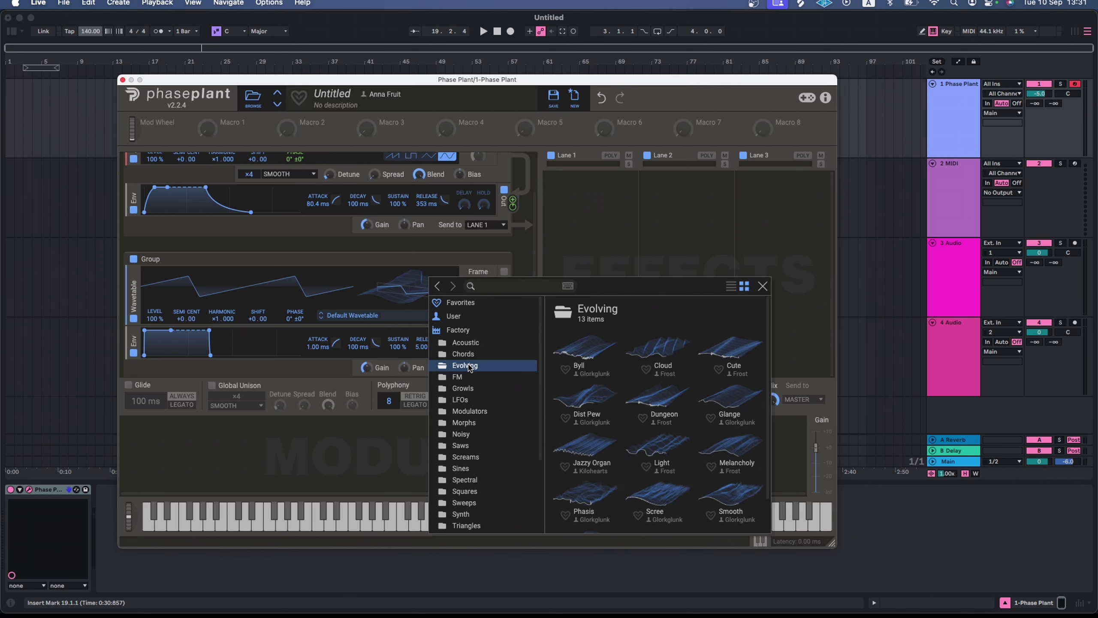
left_click(465, 385)
left_click(463, 398)
left_click(465, 364)
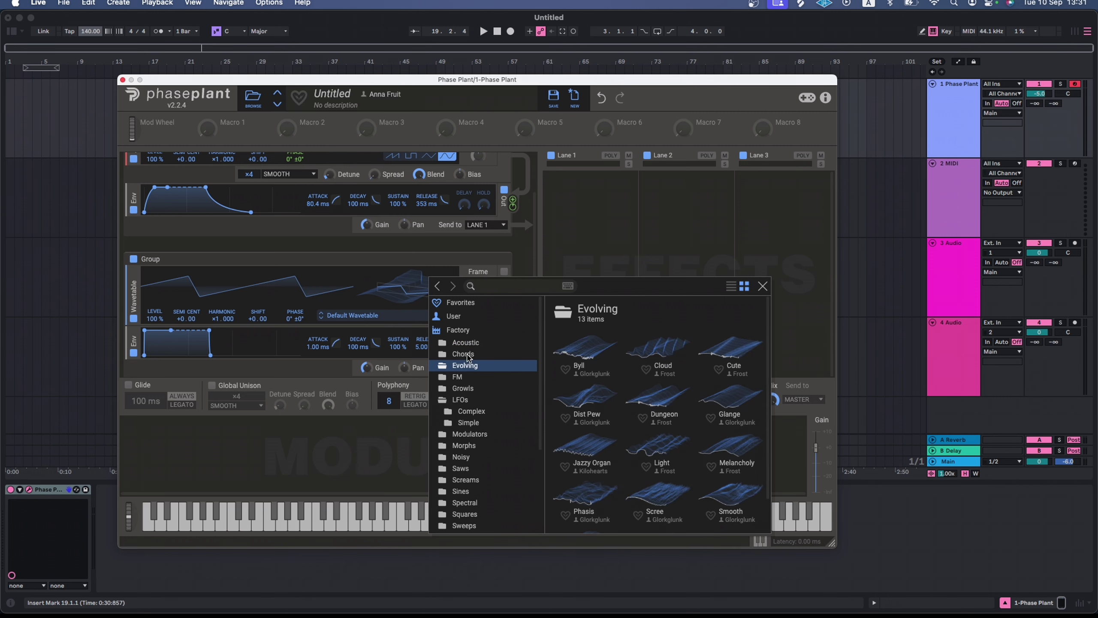
Step: Audition several Evolving wavetables, load Dist Pew, and set its frame to 165
left_click(657, 450)
left_click(721, 450)
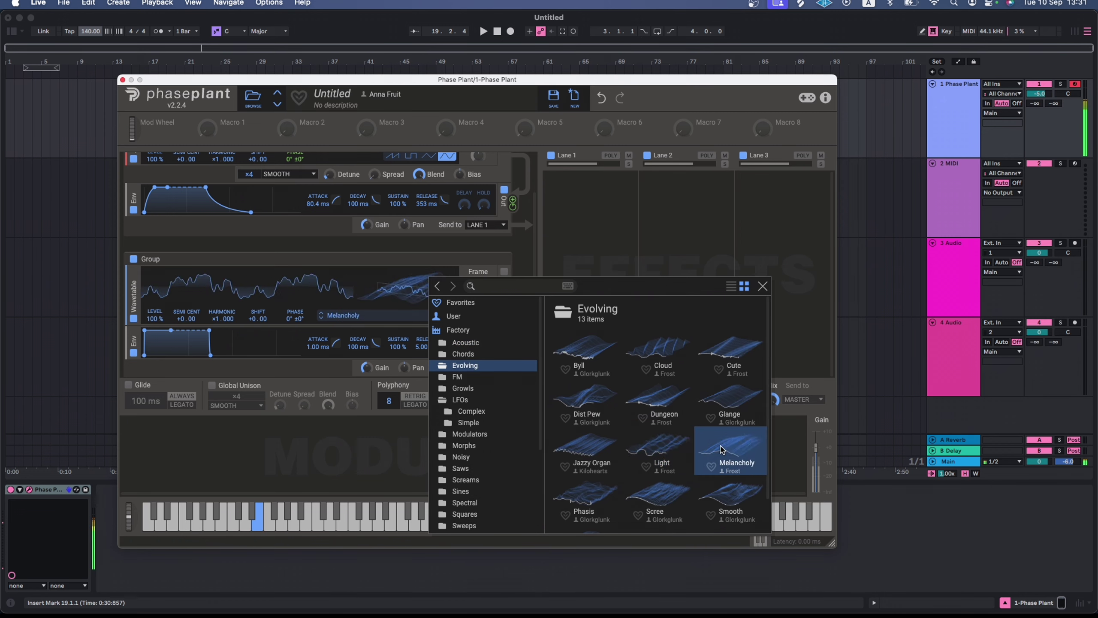
left_click(664, 405)
left_click(609, 402)
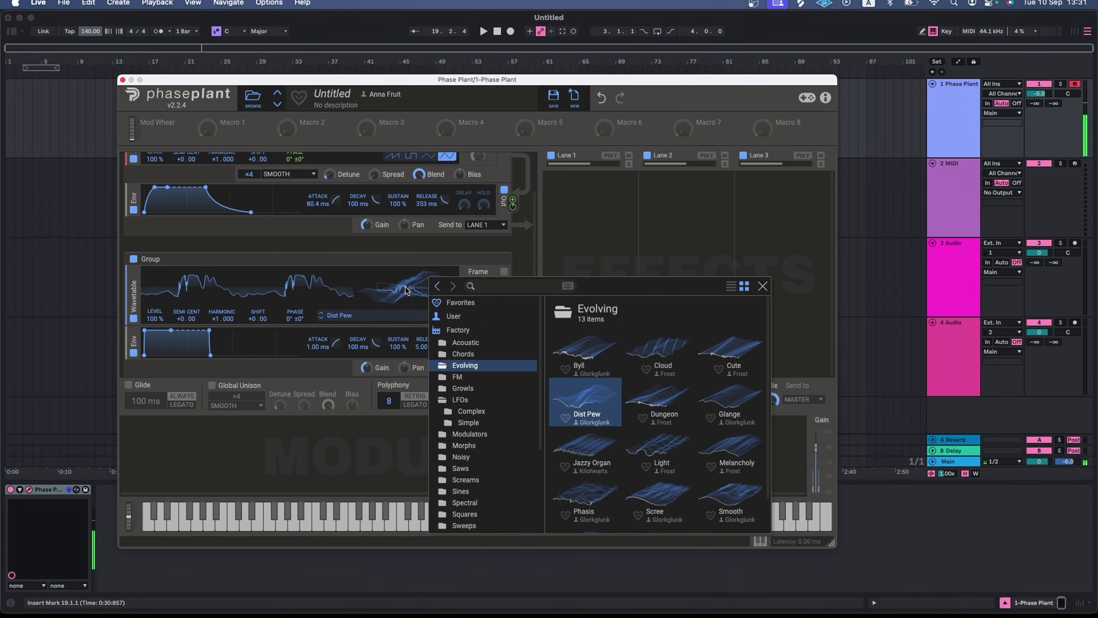
left_click(406, 289)
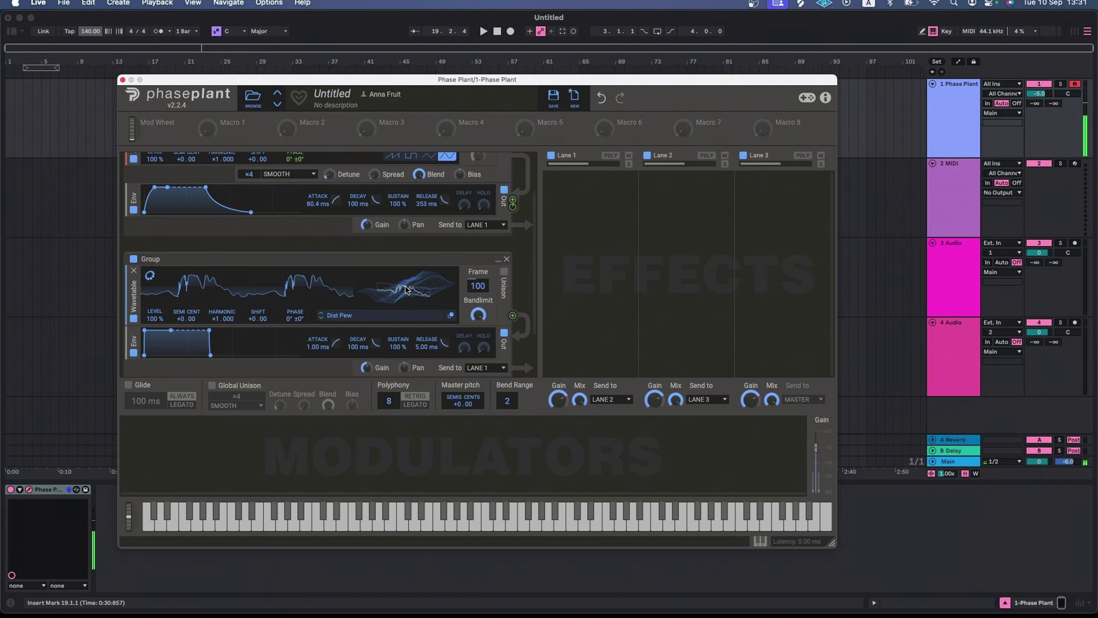
left_click_drag(404, 286, 405, 312)
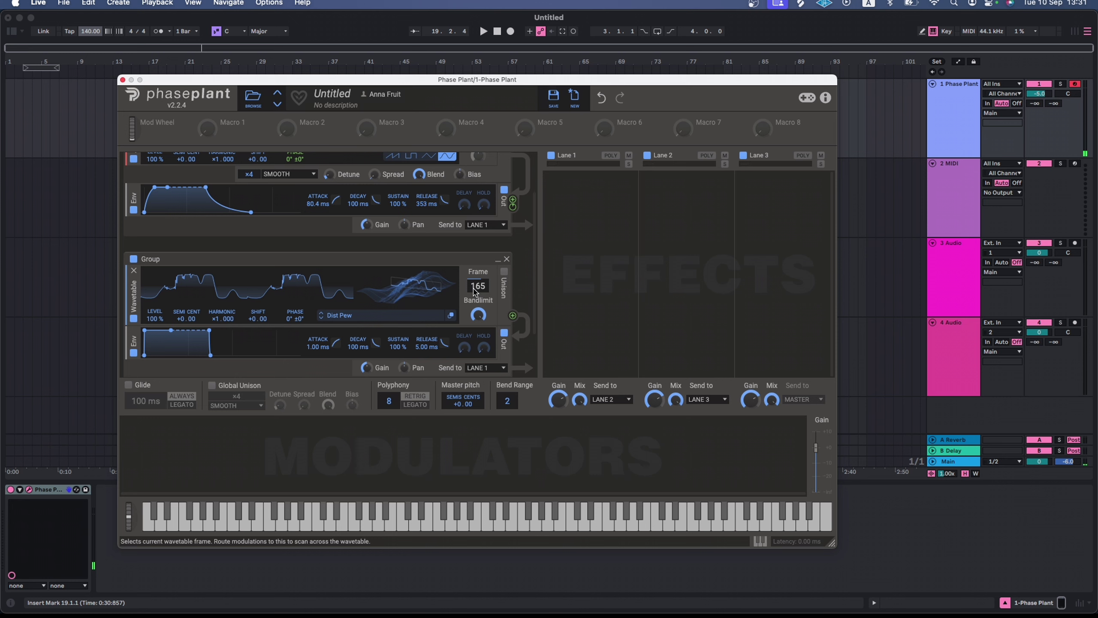
Step: Add an Envelope modulator to the empty modulators area
left_click(161, 461)
left_click(183, 430)
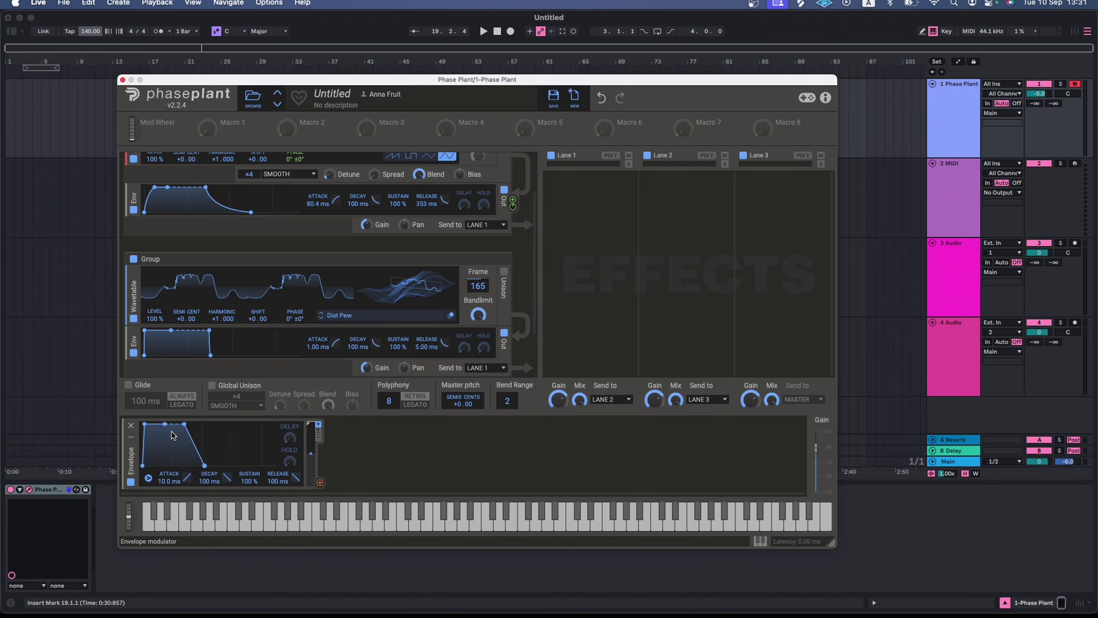
Step: Set the Envelope modulator's attack to 341 ms and release to 270 ms, and route it to the Wavetable generator's frame
left_click_drag(149, 423, 178, 423)
left_click_drag(226, 465, 251, 465)
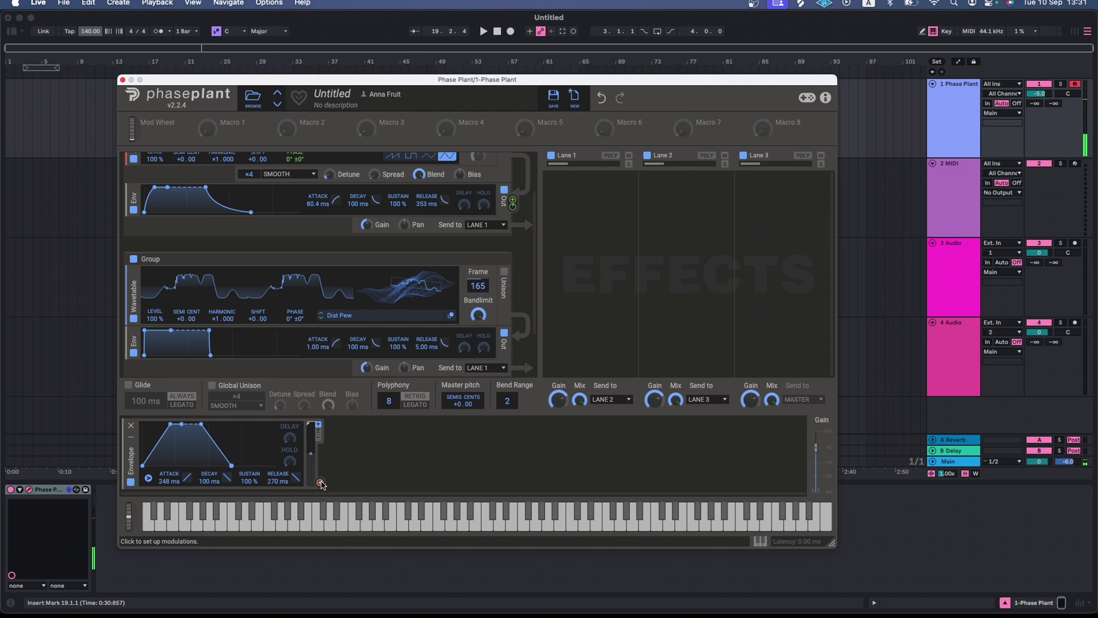
left_click(319, 482)
left_click_drag(320, 482, 479, 295)
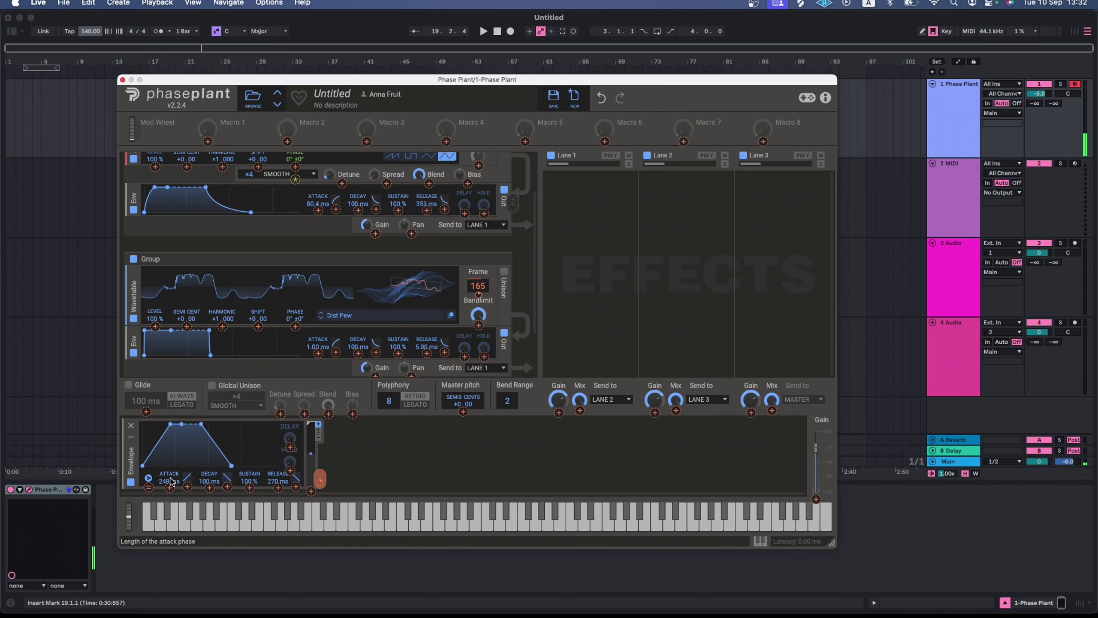
mouse_move(171, 481)
left_mouse_down()
mouse_move(172, 444)
mouse_move(172, 478)
left_mouse_up()
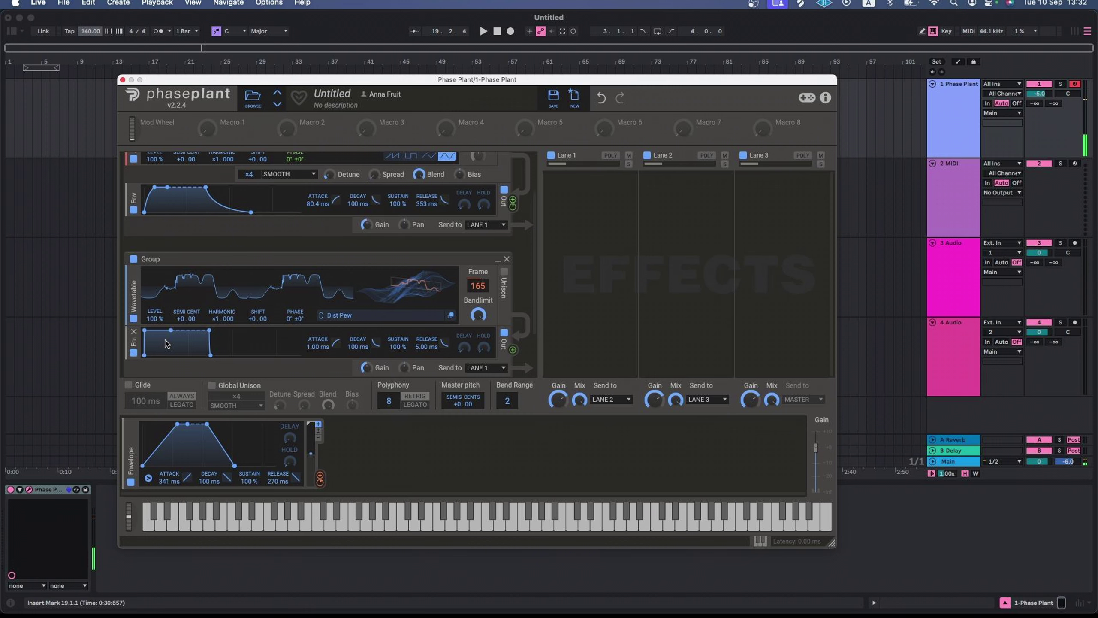
Step: Replace the Wavetable group's output envelope with a duplicate of the Analog group's output envelope
left_click(134, 335)
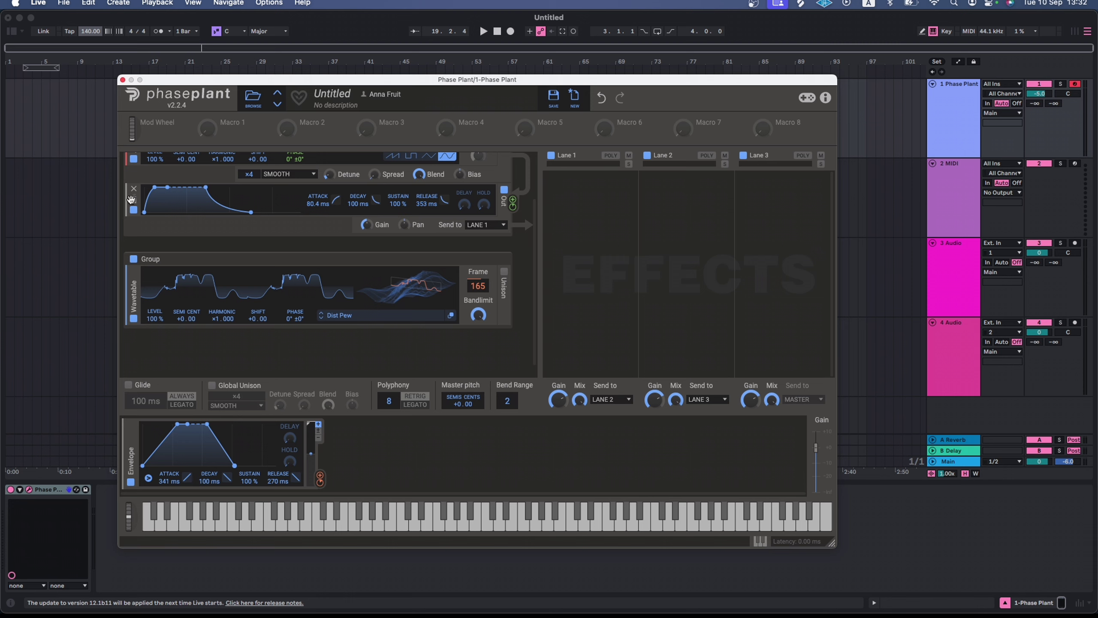
left_click_drag(133, 218, 131, 323)
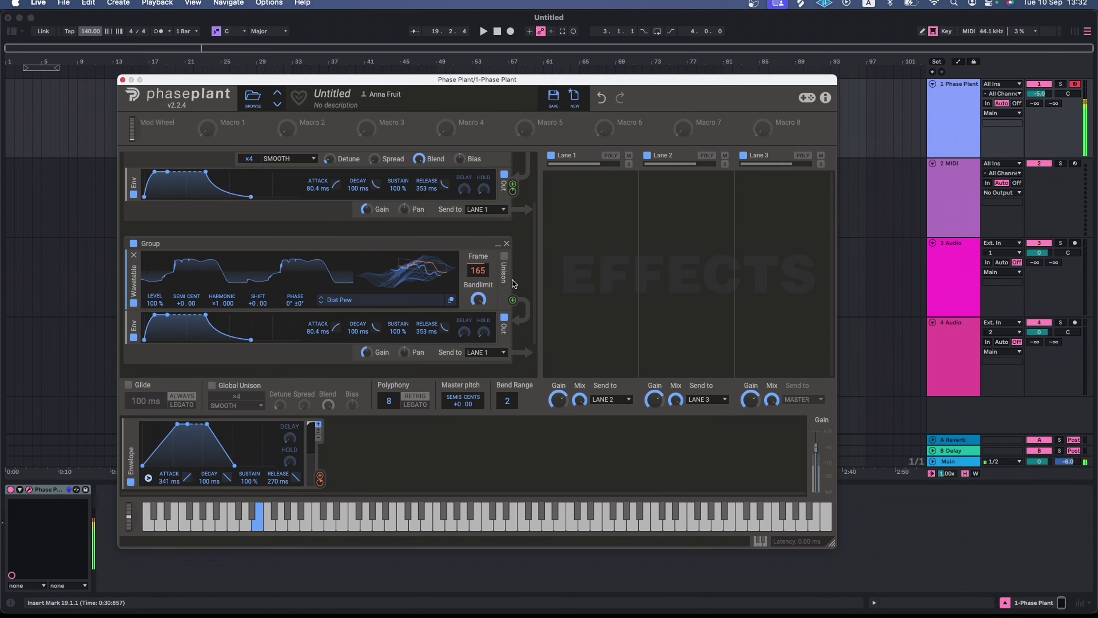
Step: Bypass the Wavetable group briefly to hear the Analog group alone, and re-enable it
scroll(131, 322, "up", 3)
left_click(132, 322)
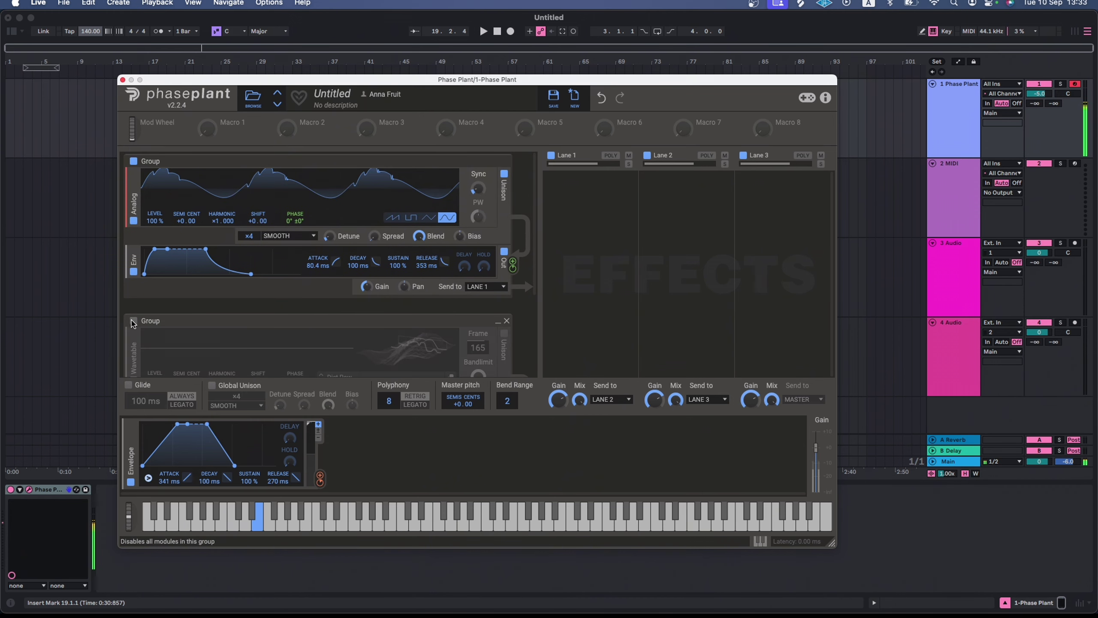
left_click(132, 322)
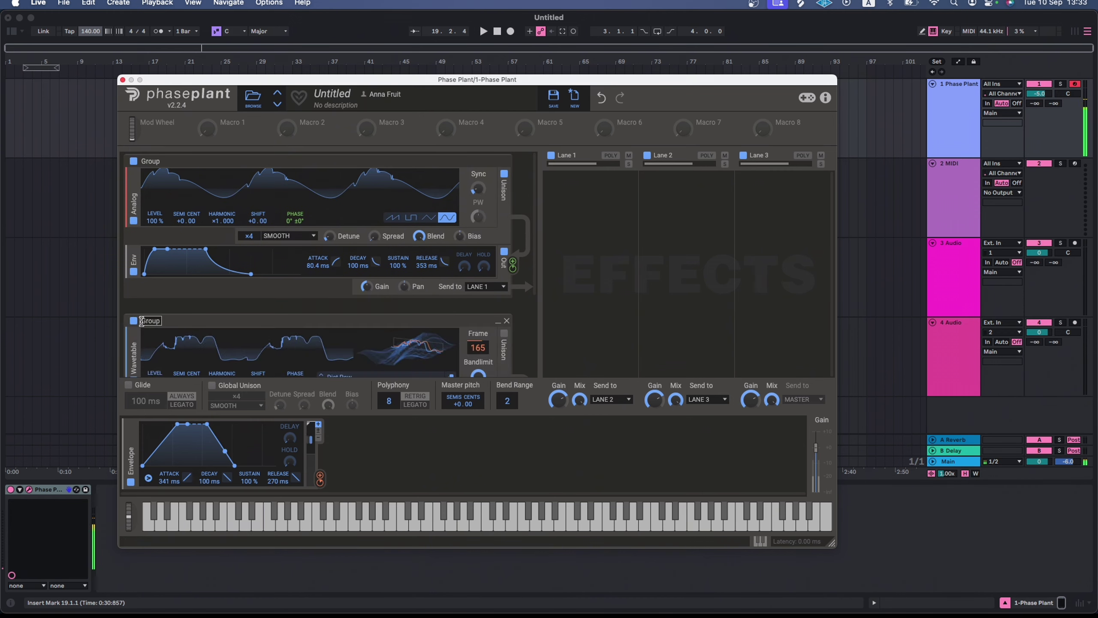
Step: Insert a Filter between the Analog generator and its output envelope and set it to high-pass
left_click(213, 245)
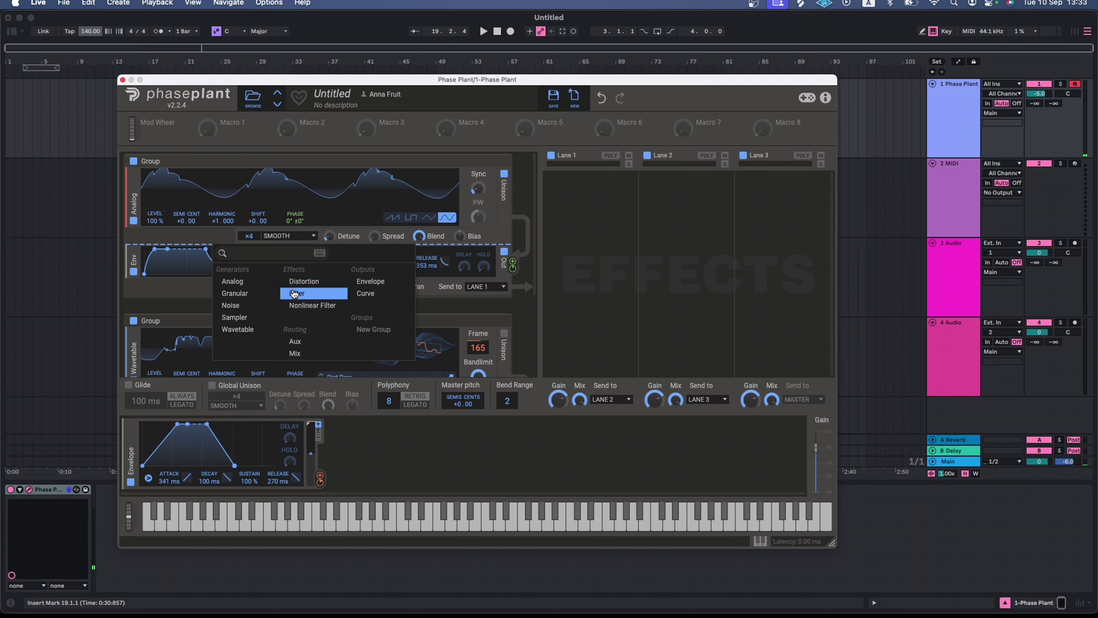
left_click(321, 295)
left_click(341, 275)
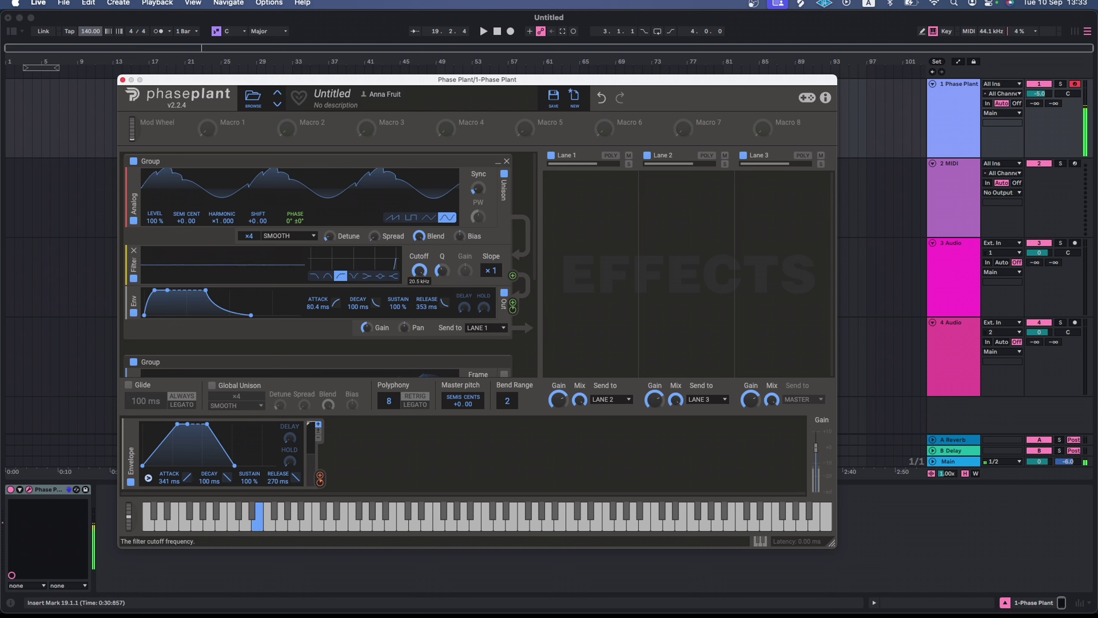
Step: Bypass the Wavetable group, lower the Analog group's filter cutoff, and set the filter slope to ×3
scroll(139, 328, "down", 3)
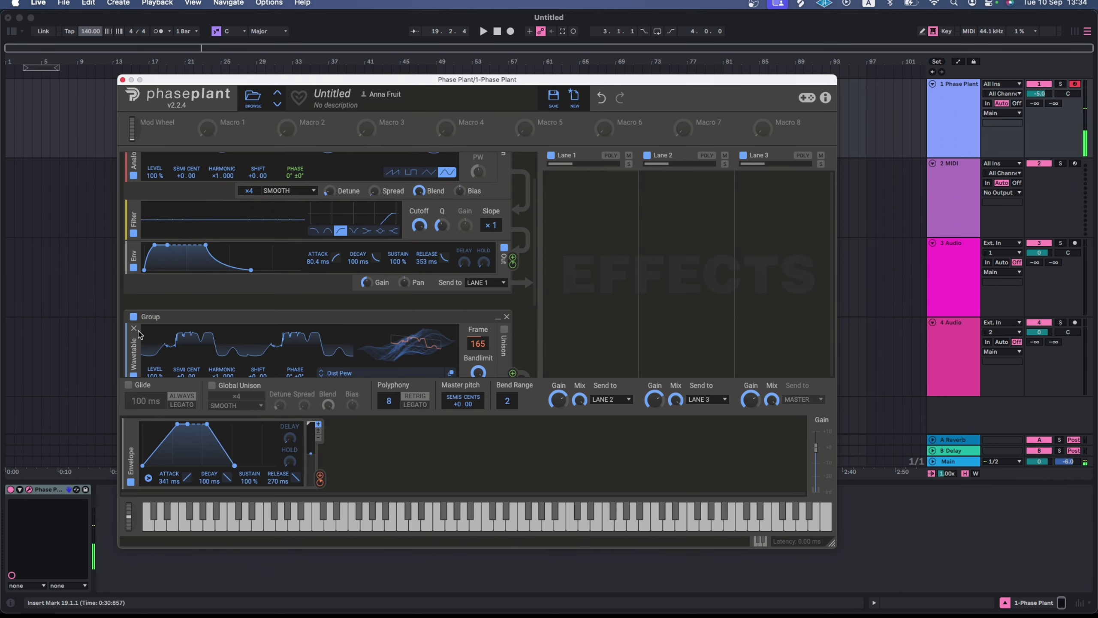
left_click(134, 320)
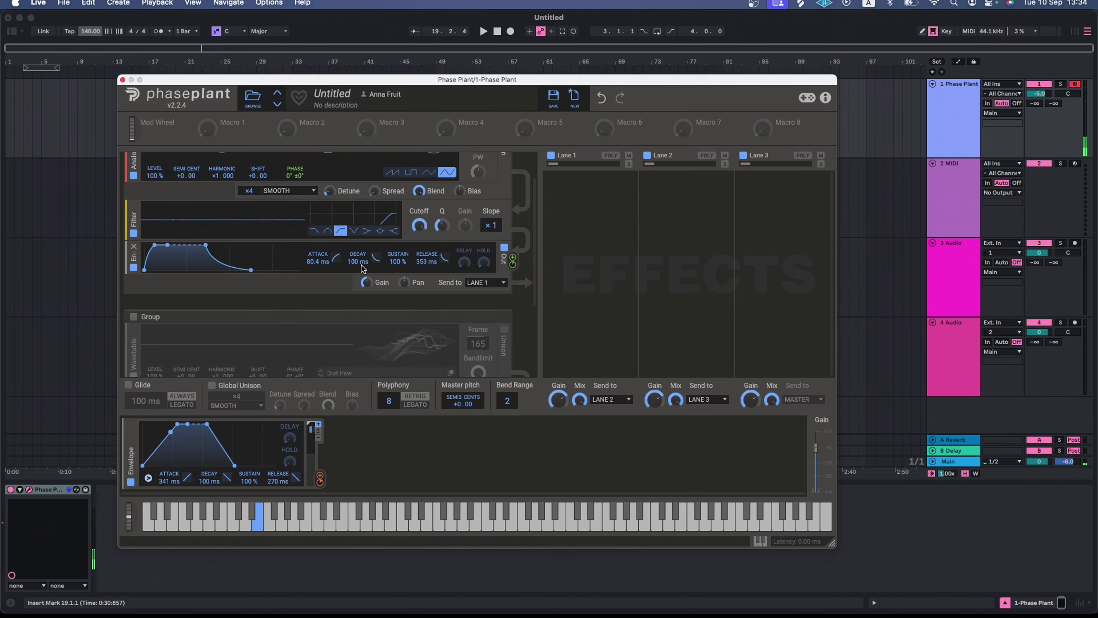
scroll(362, 266, "up", 3)
mouse_move(419, 269)
left_mouse_down()
mouse_move(419, 281)
mouse_move(419, 257)
mouse_move(419, 276)
left_mouse_up()
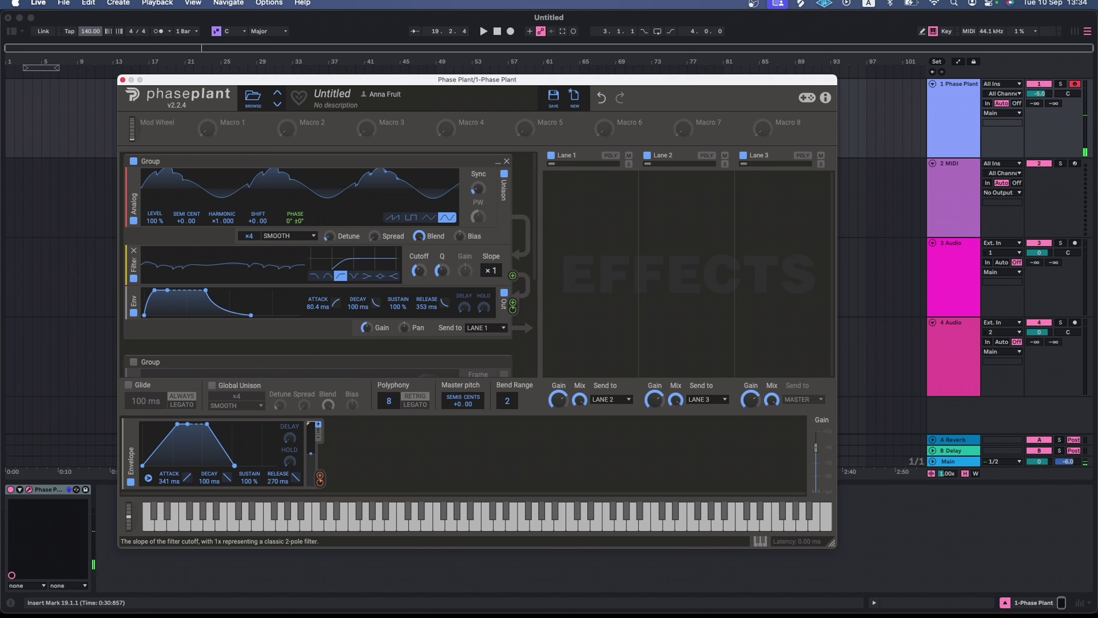
left_click_drag(492, 270, 493, 257)
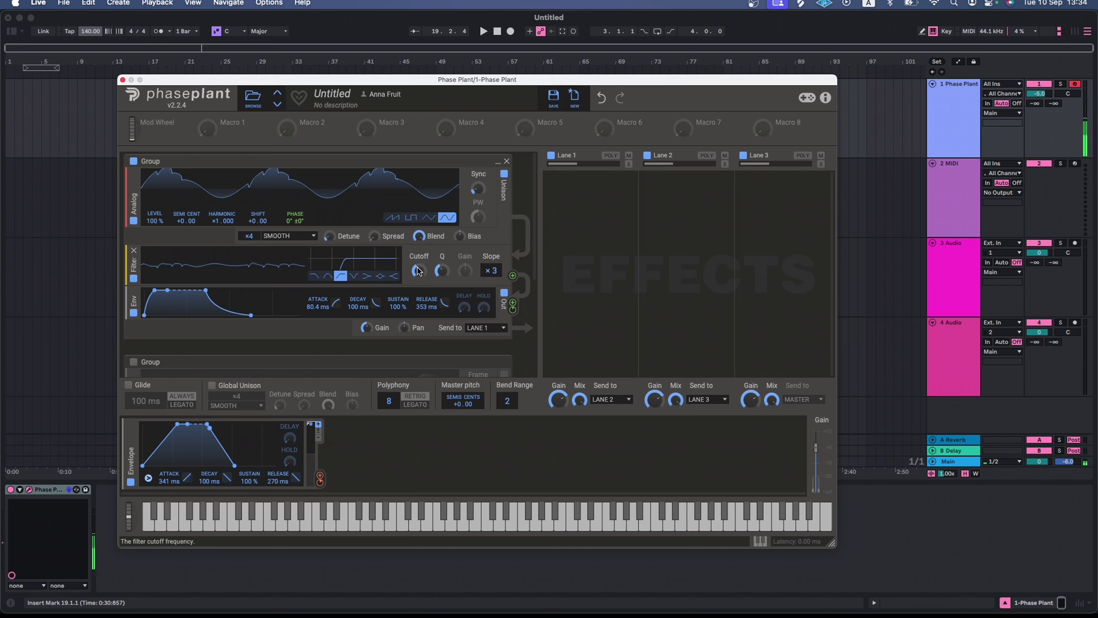
Step: Re-enable the Wavetable group and set the Wavetable generator's frame to 139
scroll(253, 299, "down", 4)
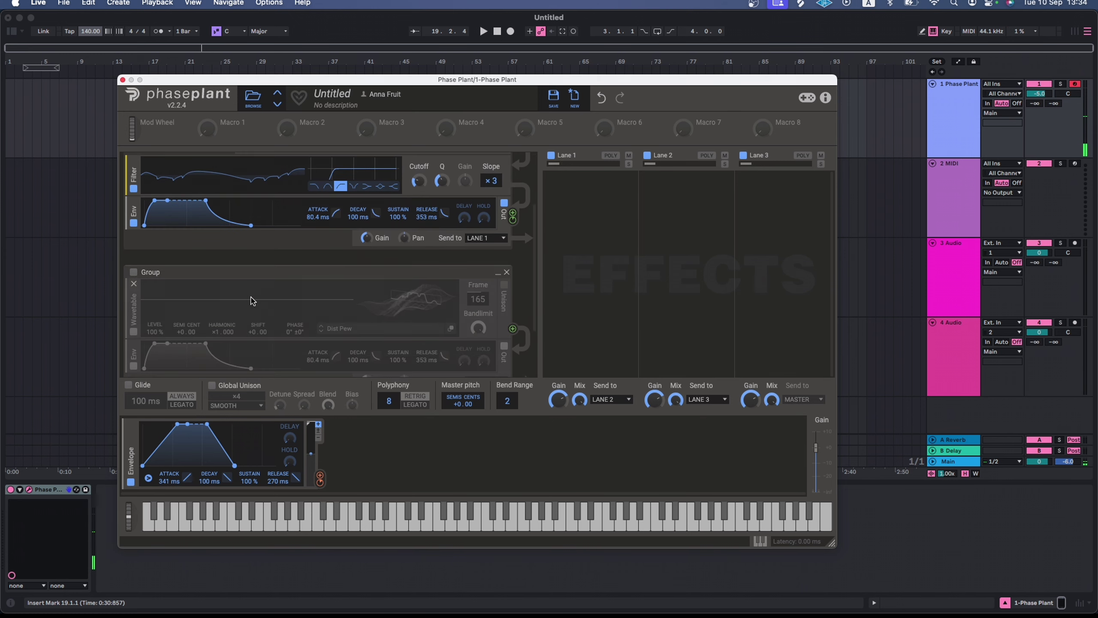
left_click(134, 275)
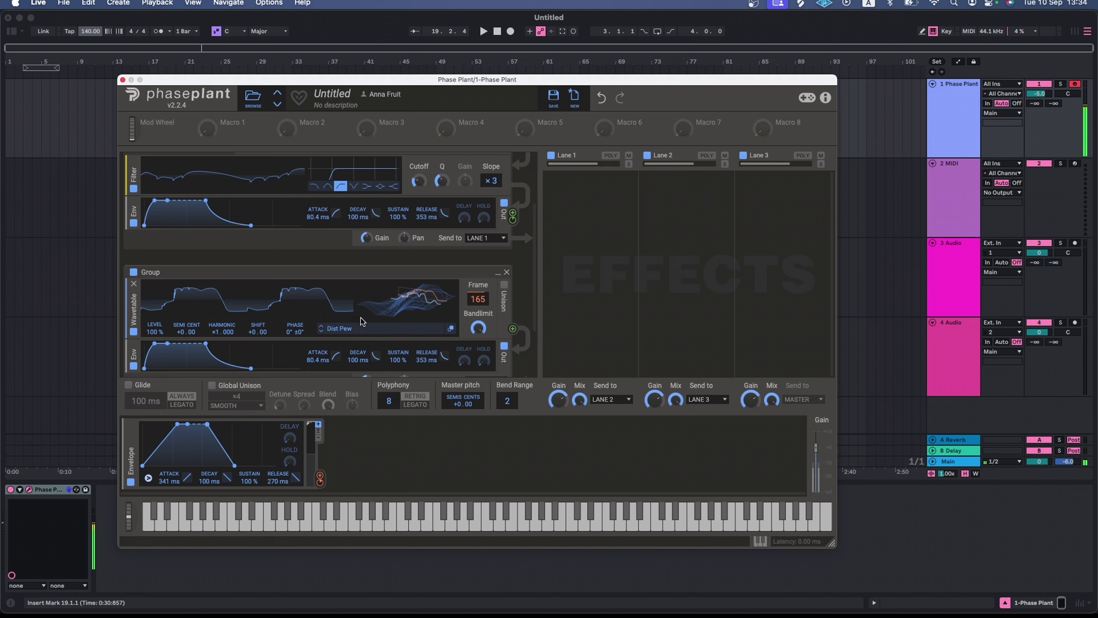
scroll(363, 321, "up", 2)
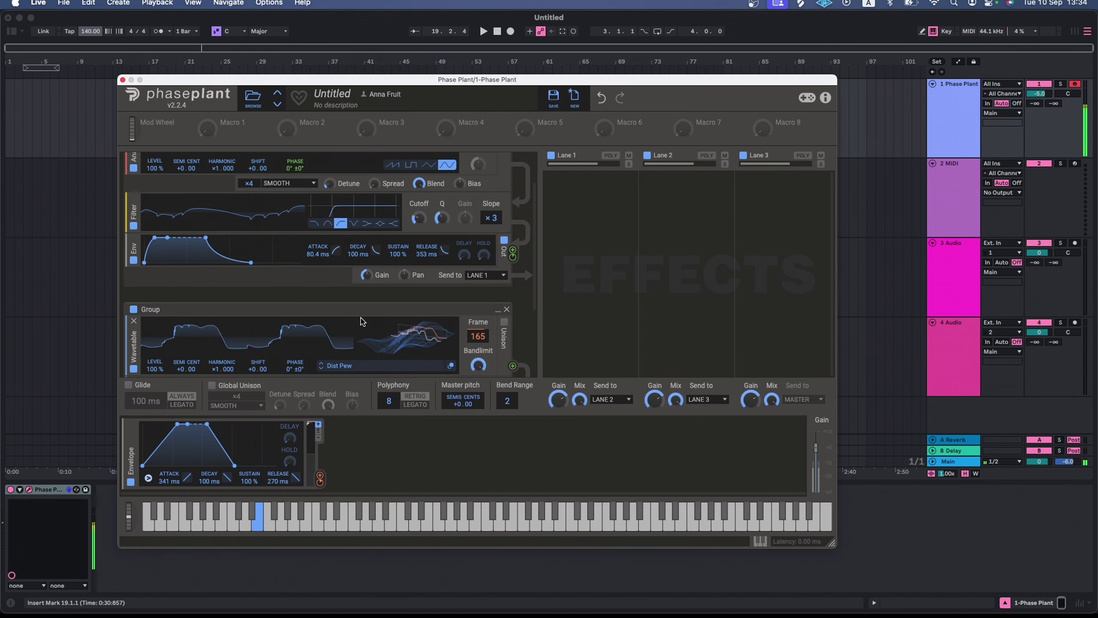
scroll(362, 321, "down", 3)
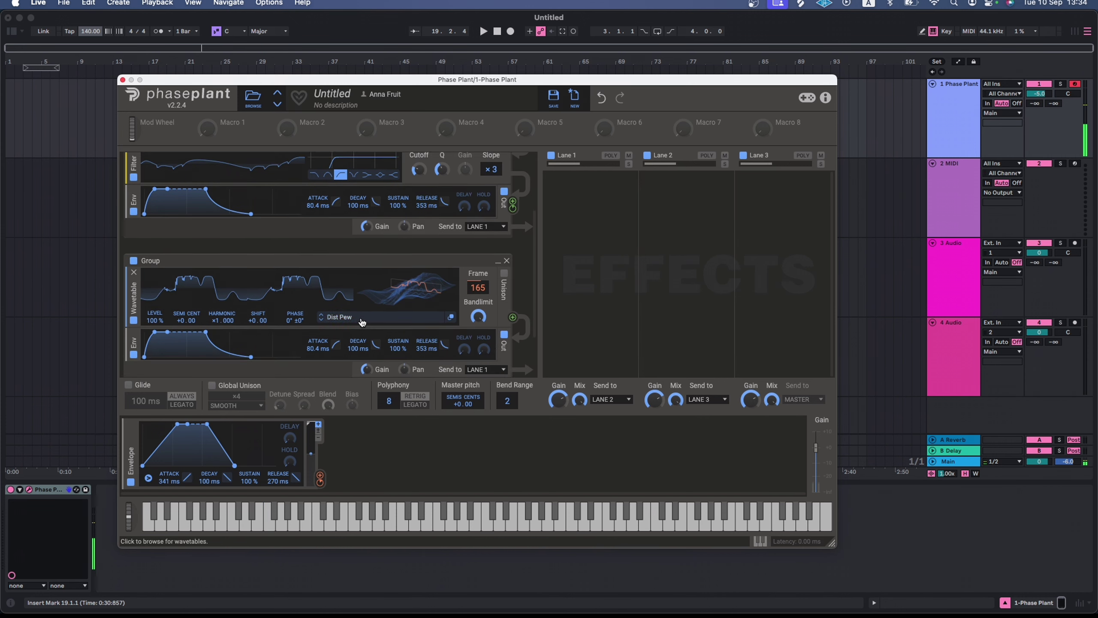
scroll(362, 321, "down", 1)
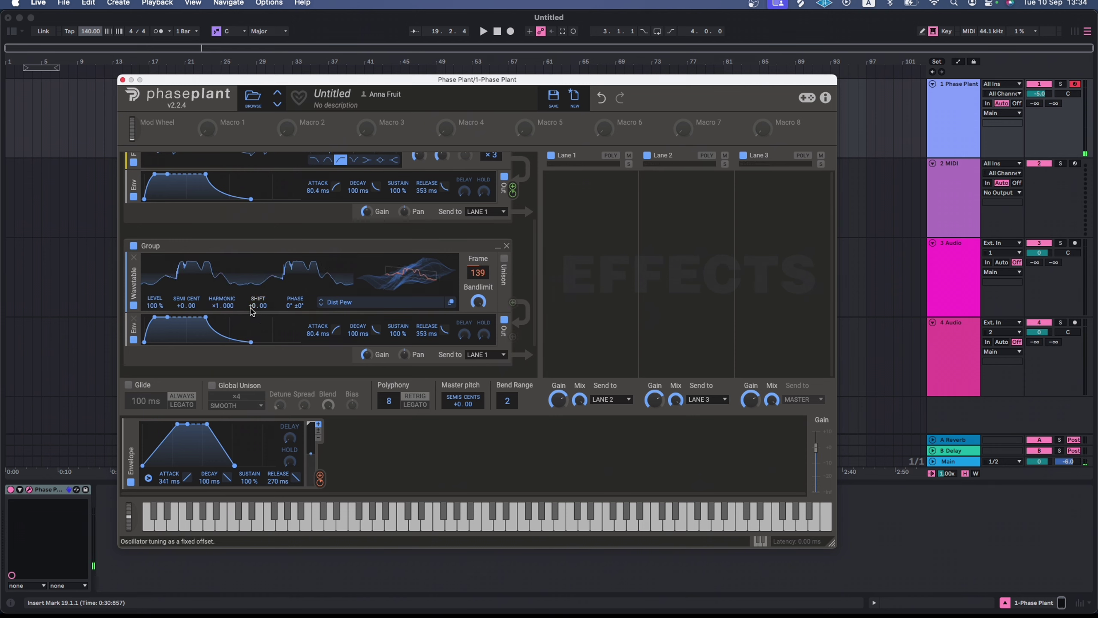
Step: Insert a Distortion module between the Analog group's filter and output envelope, set it to Saturate, and adjust its drive
scroll(256, 305, "up", 1)
scroll(254, 304, "up", 6)
left_click(266, 287)
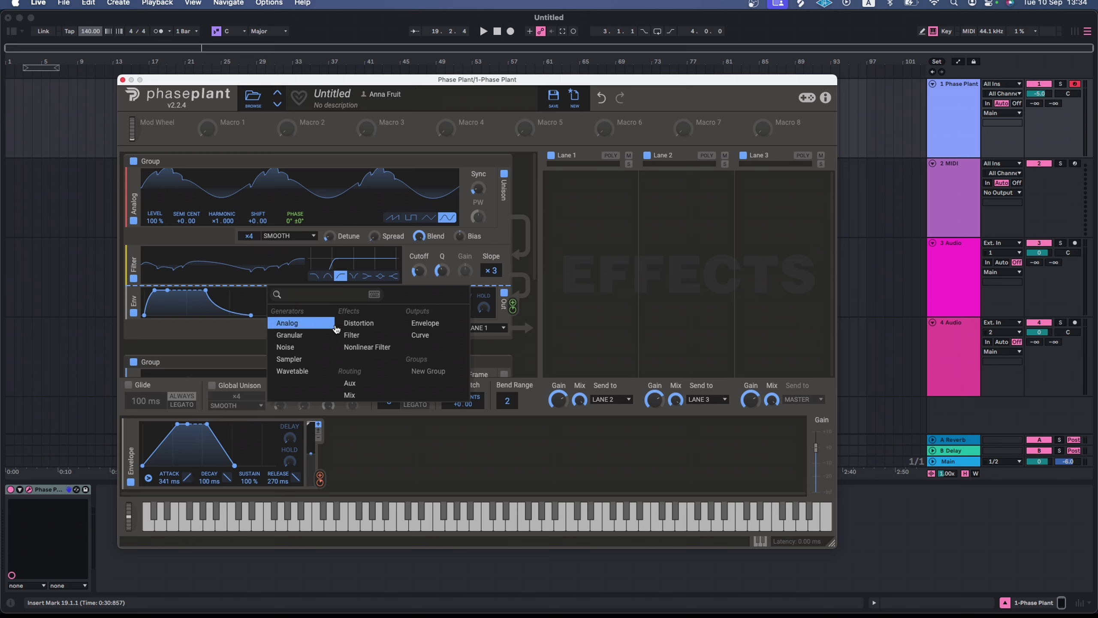
left_click(381, 325)
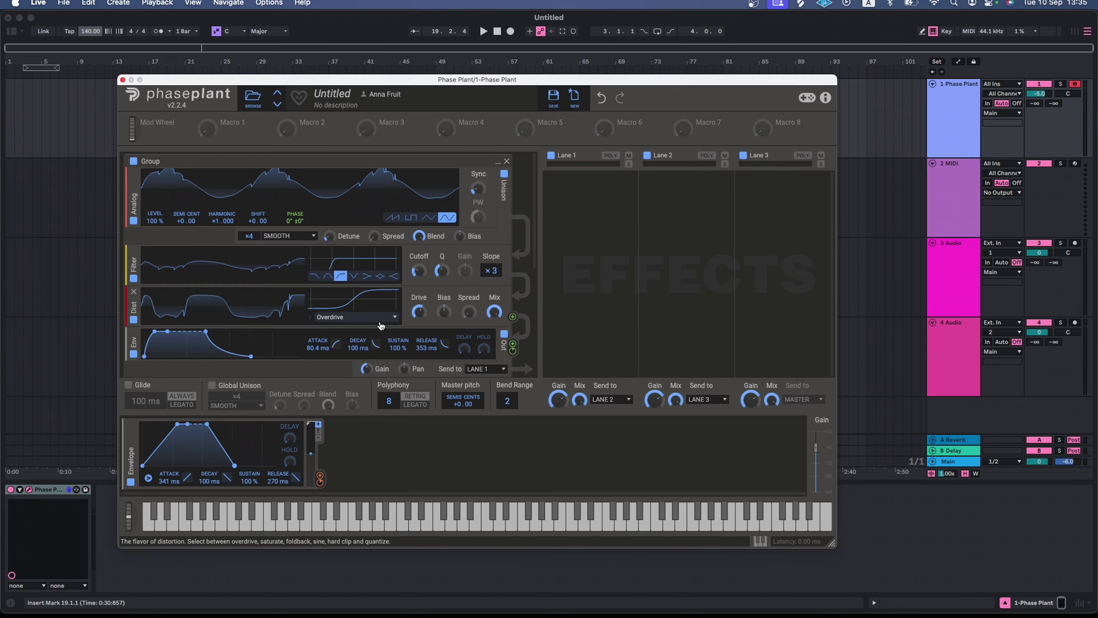
left_click(351, 318)
left_click(341, 329)
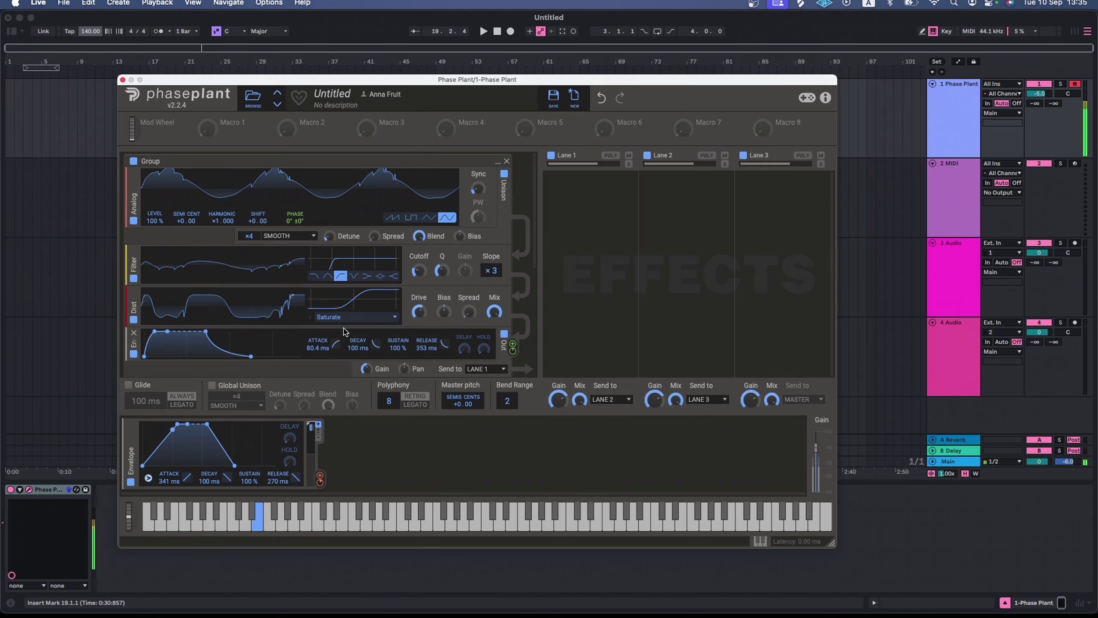
mouse_move(419, 312)
left_mouse_down()
mouse_move(419, 283)
mouse_move(419, 322)
mouse_move(419, 309)
mouse_move(469, 297)
mouse_move(468, 318)
mouse_move(418, 303)
left_mouse_up()
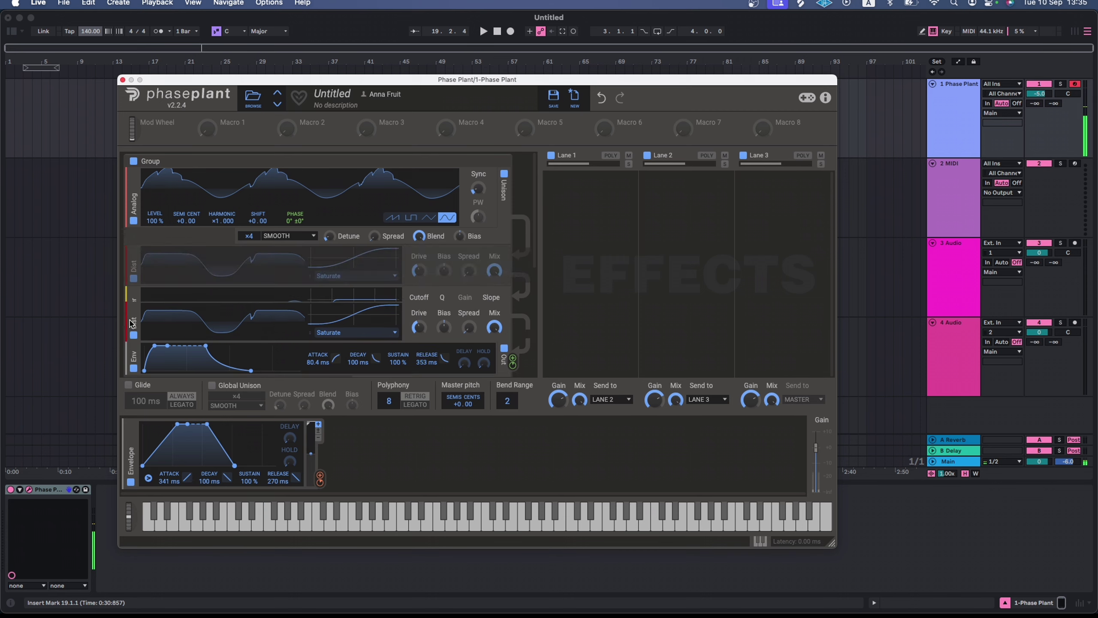
Step: Try placing the Distortion module in its own group below the Wavetable group, and undo it
scroll(150, 322, "down", 5)
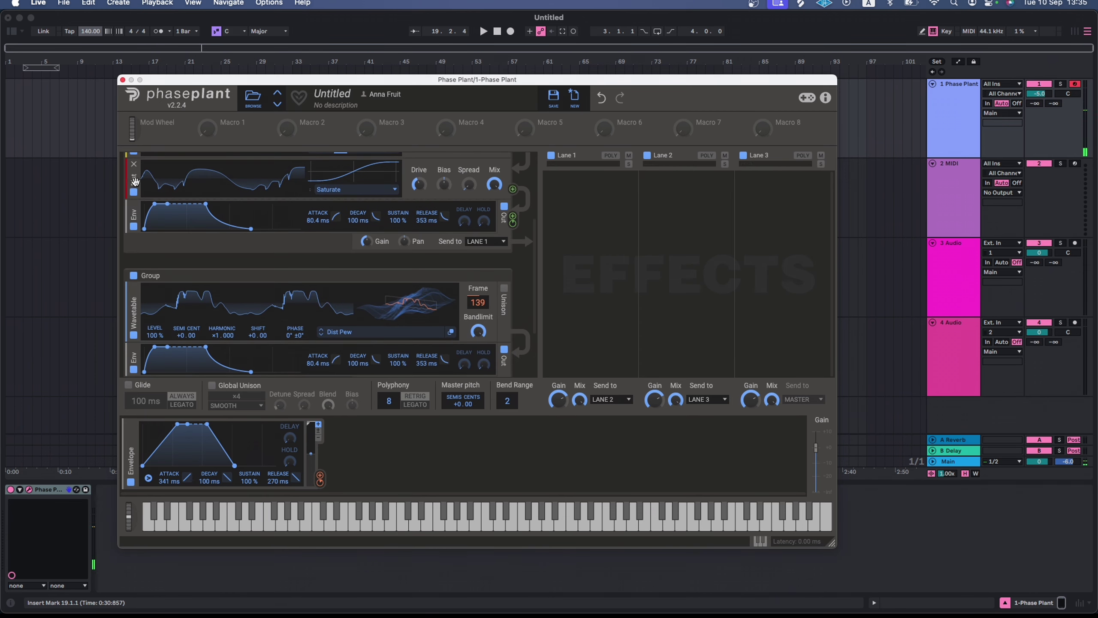
left_click_drag(135, 181, 144, 354)
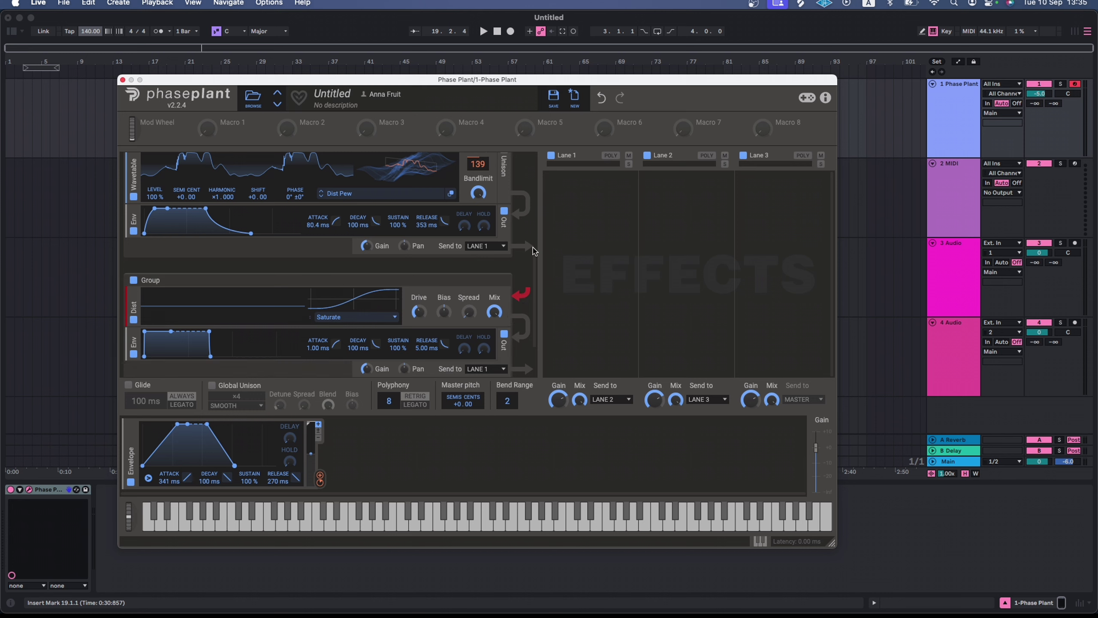
scroll(363, 315, "down", 3)
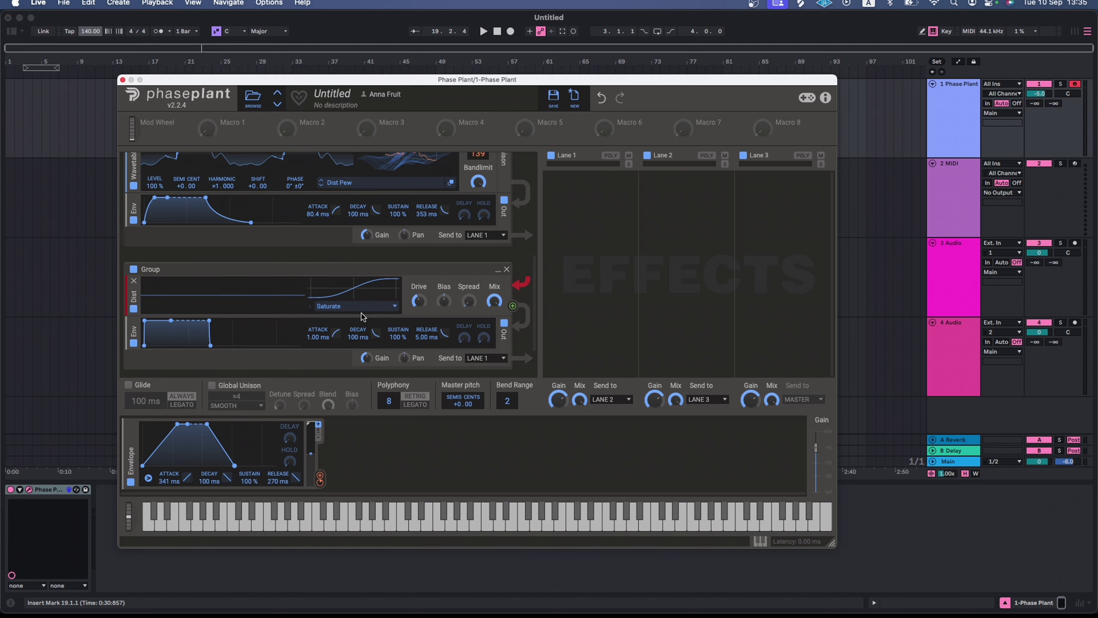
scroll(364, 315, "up", 3)
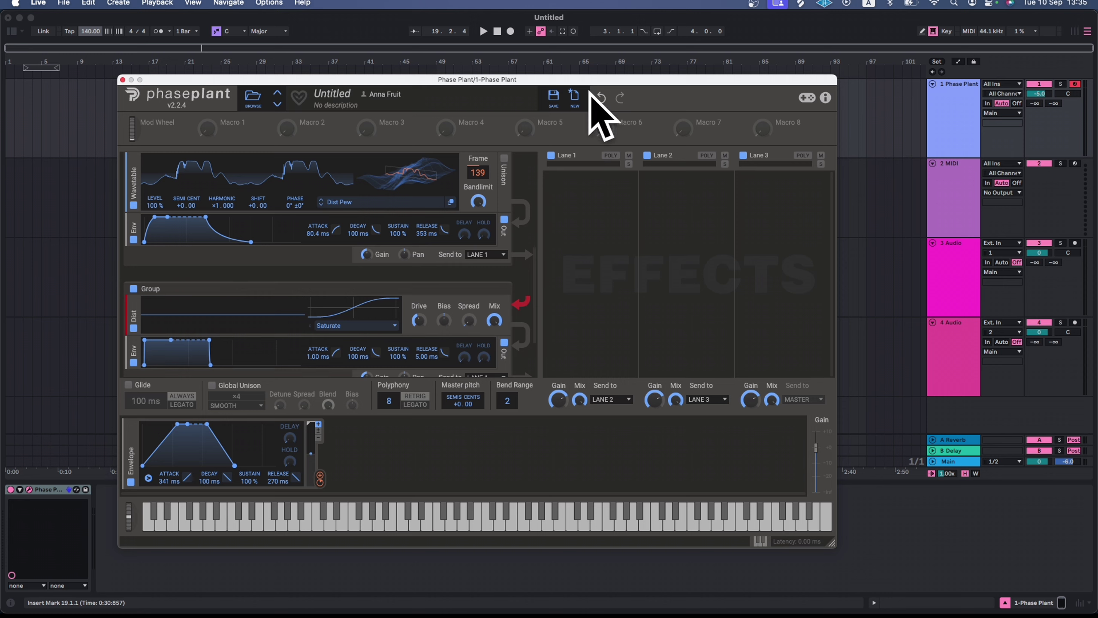
left_click(600, 102)
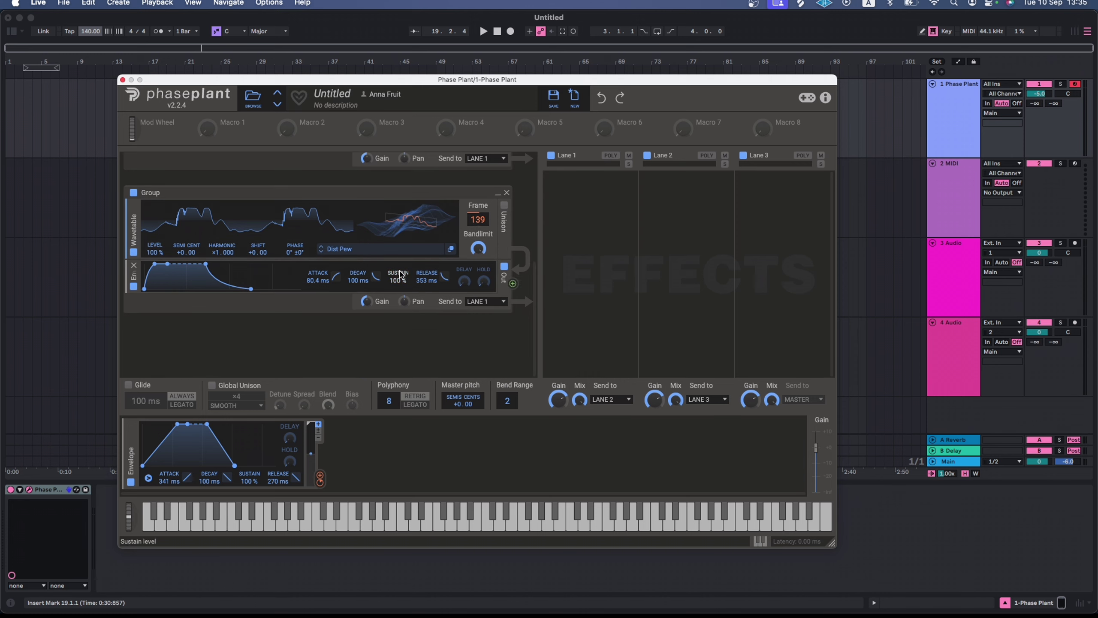
Step: Play a note to audition the patch and review the signal chains of the Analog and Wavetable groups
scroll(401, 280, "up", 3)
scroll(401, 280, "up", 4)
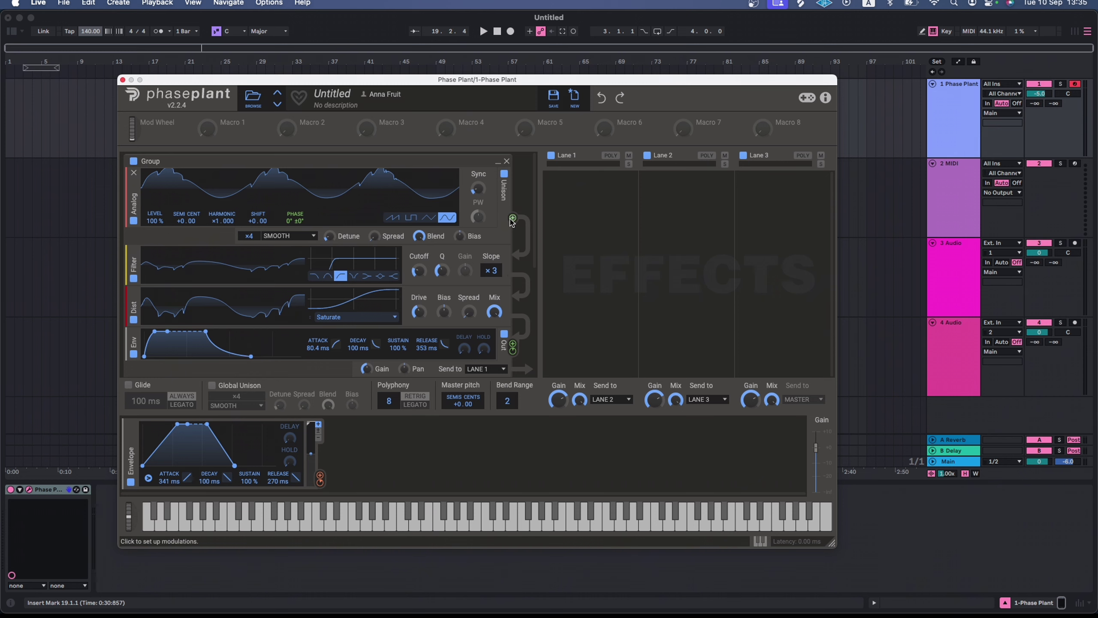
key("d")
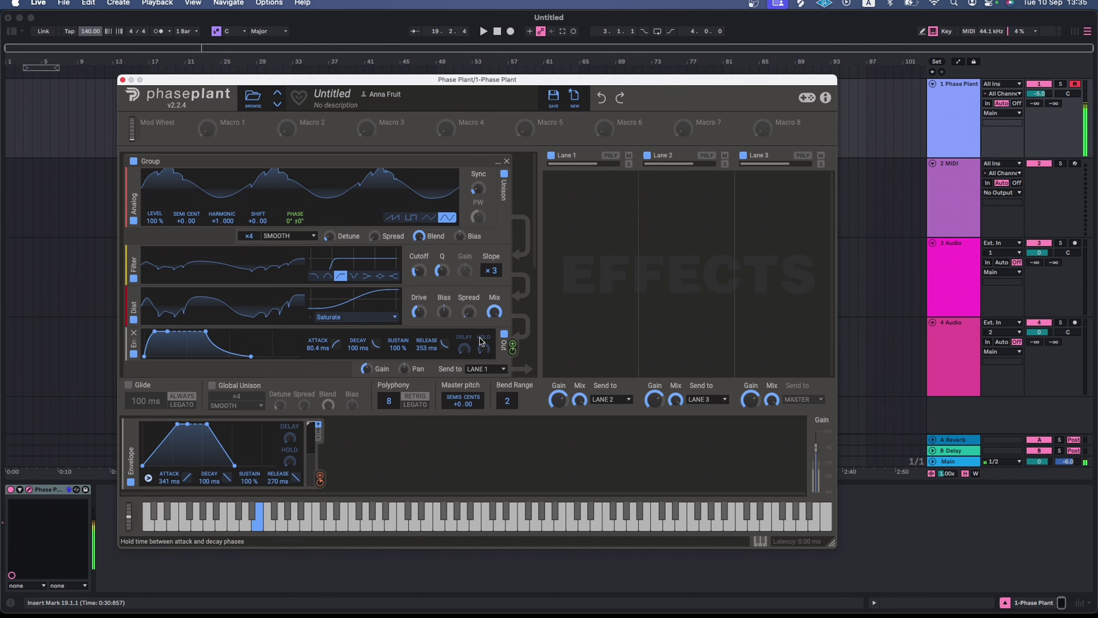
scroll(482, 342, "down", 5)
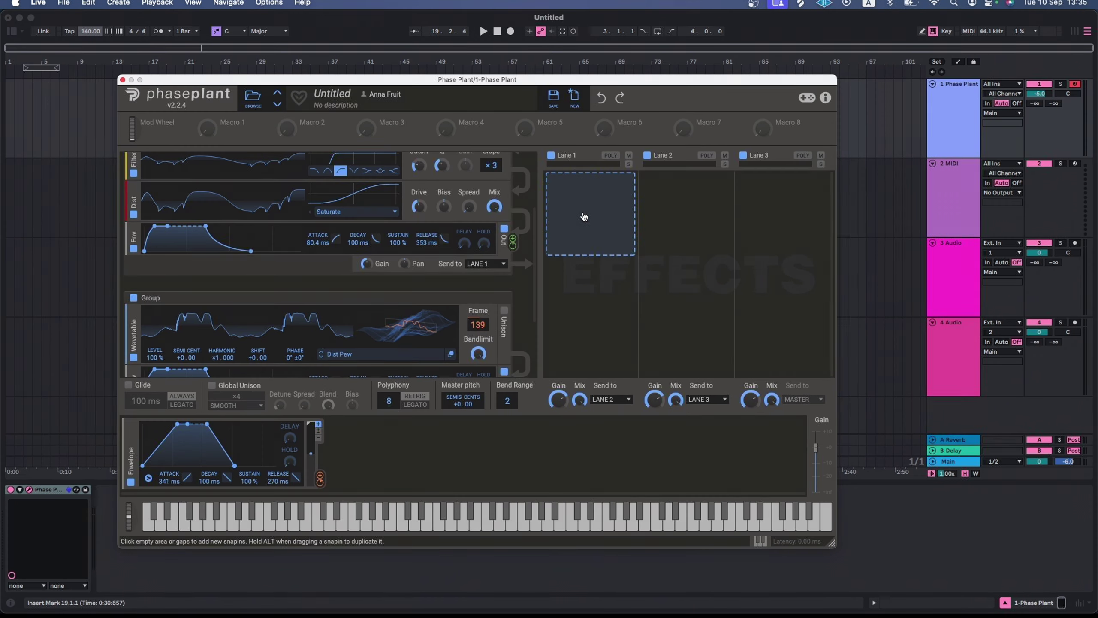
scroll(487, 257, "down", 3)
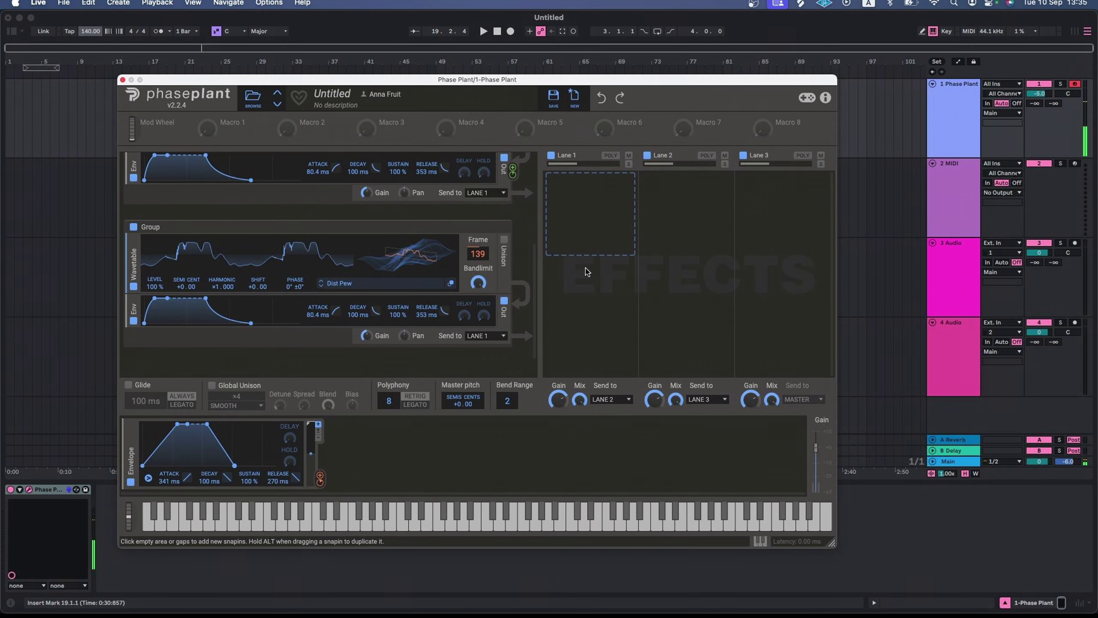
scroll(532, 242, "up", 5)
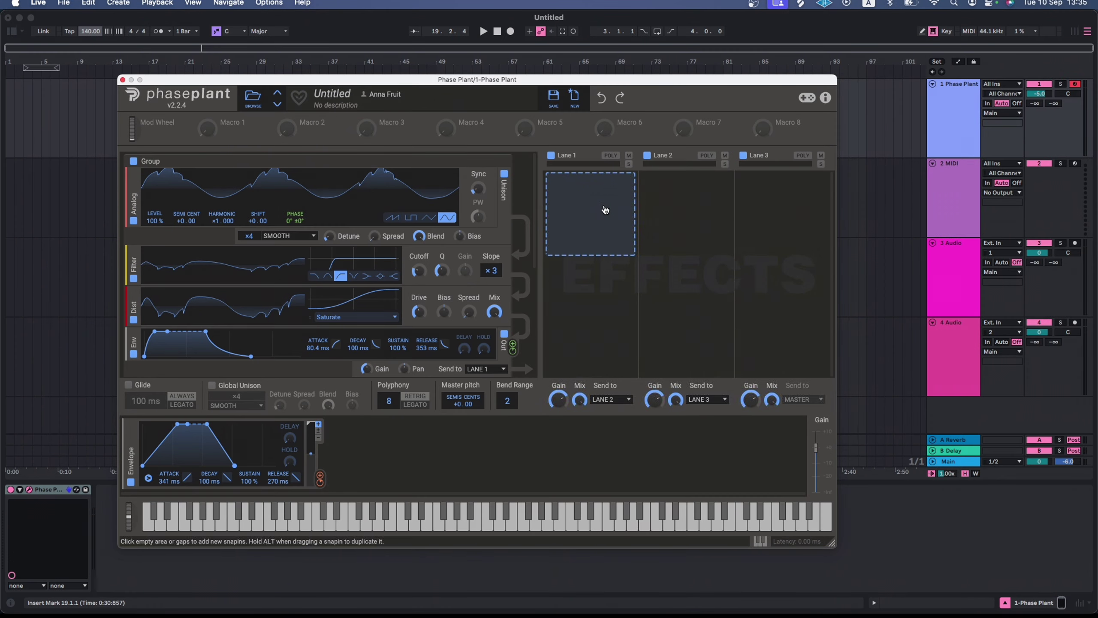
Step: Add a Distortion effect to Lane 1 and set its type to Foldback
left_click(605, 210)
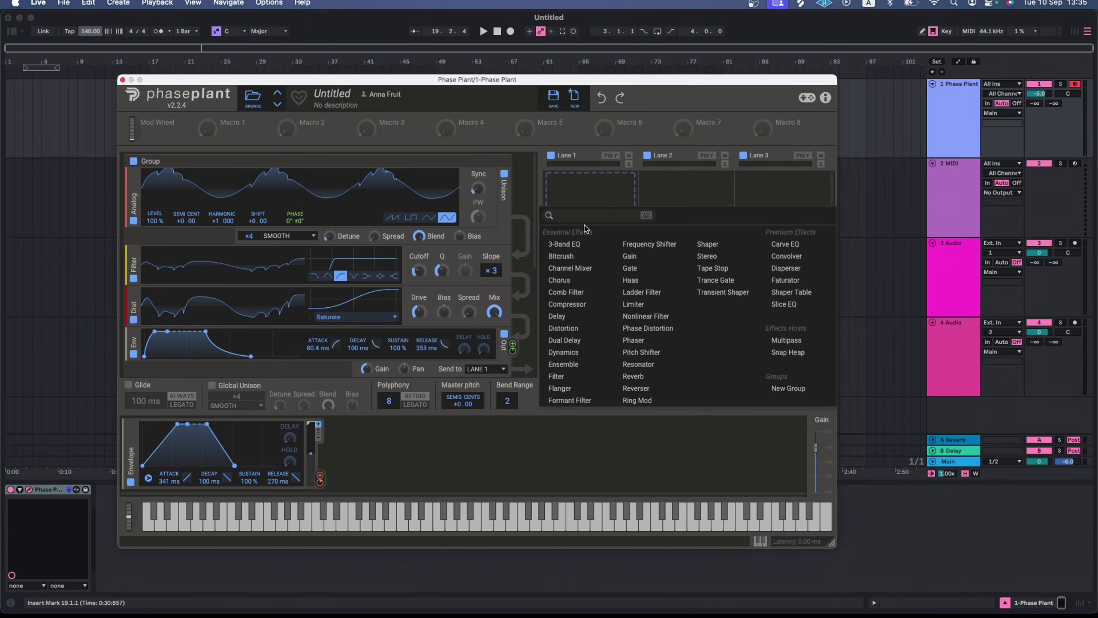
left_click(568, 327)
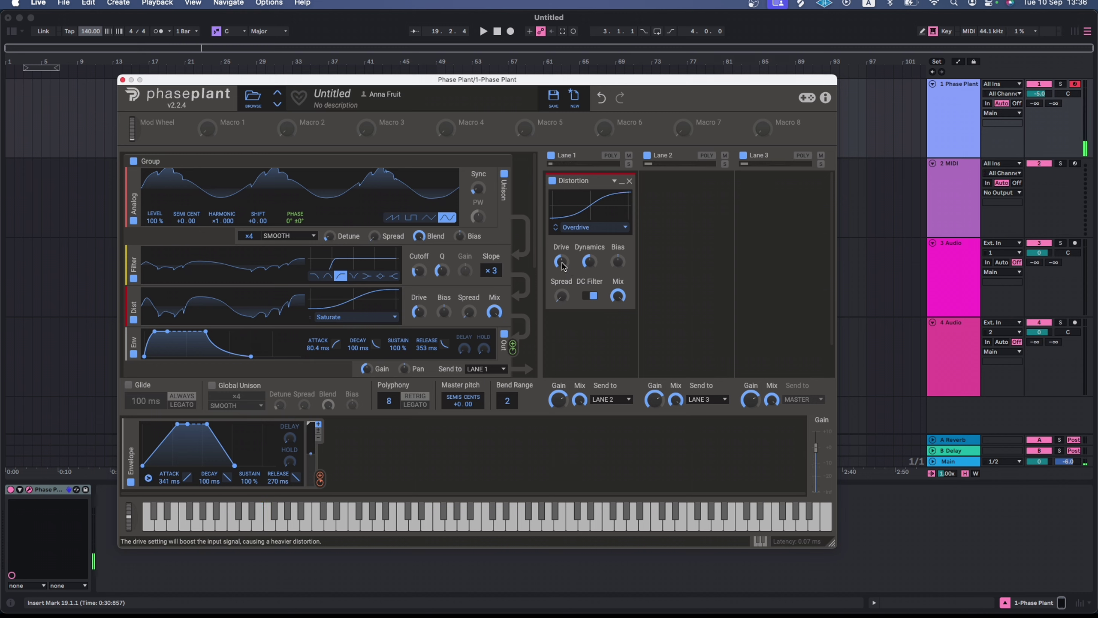
left_click(590, 227)
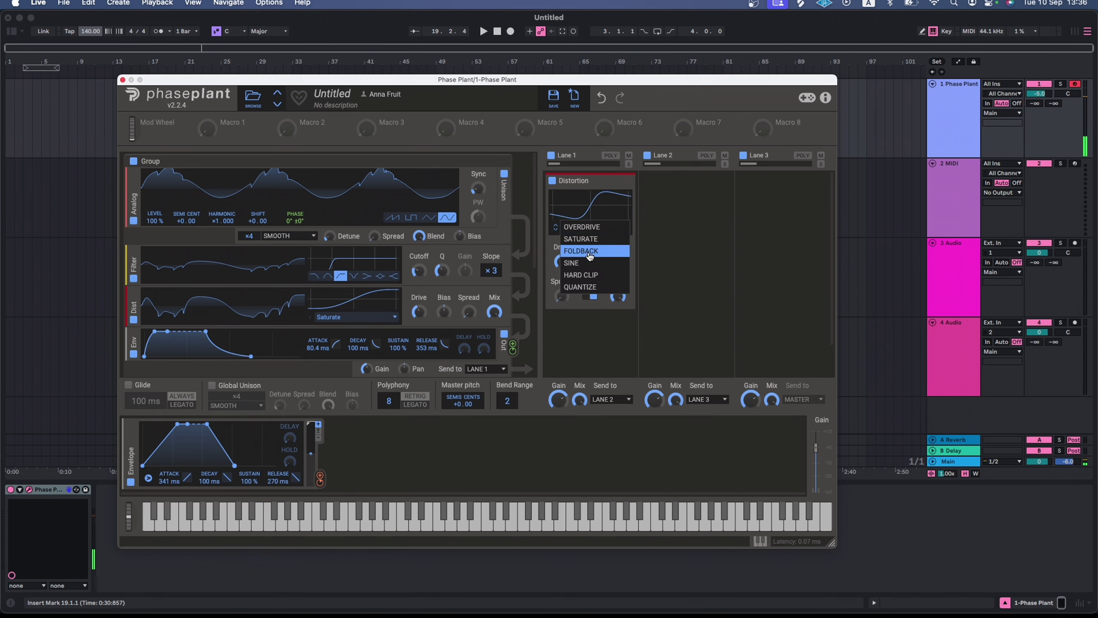
left_click(590, 251)
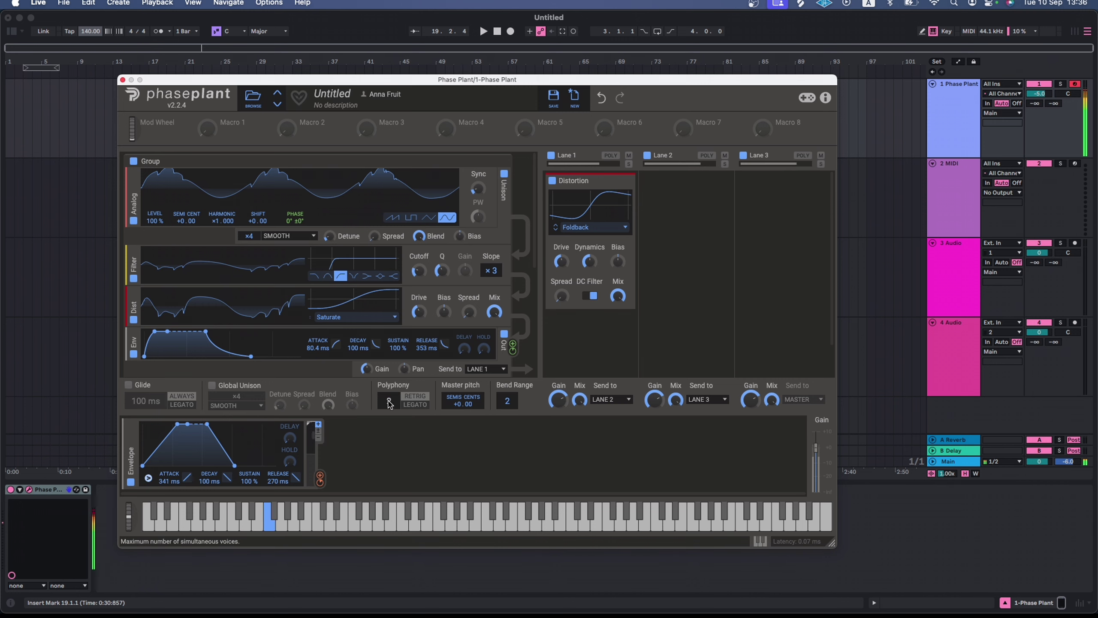
Step: Set the polyphony to 1 and try a Legato glide with a time of 294 ms
left_click_drag(389, 401, 392, 404)
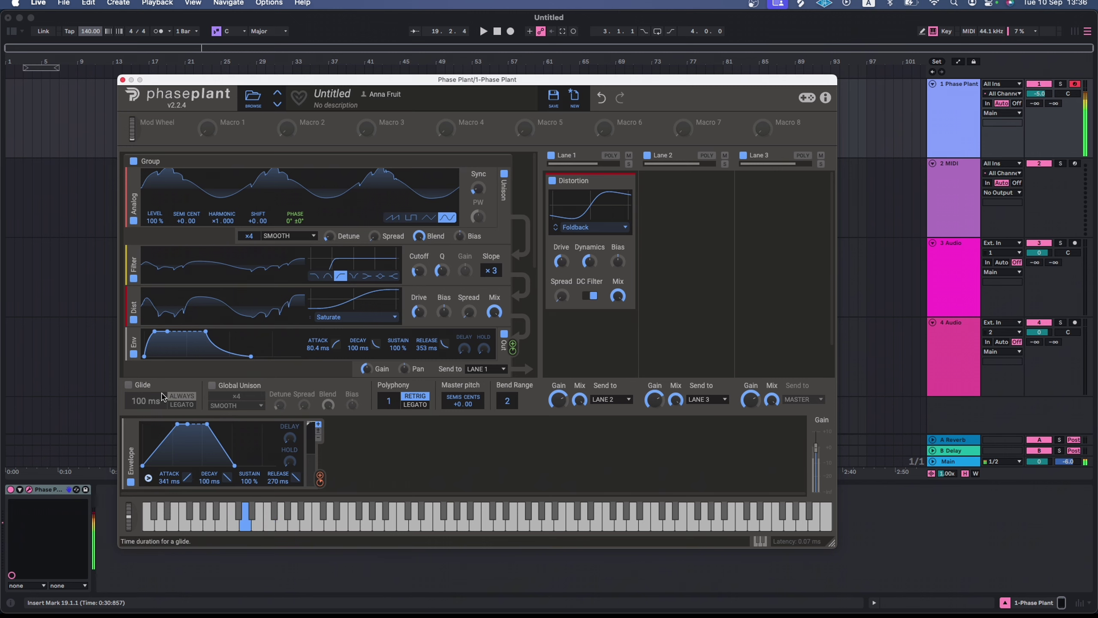
left_click(129, 385)
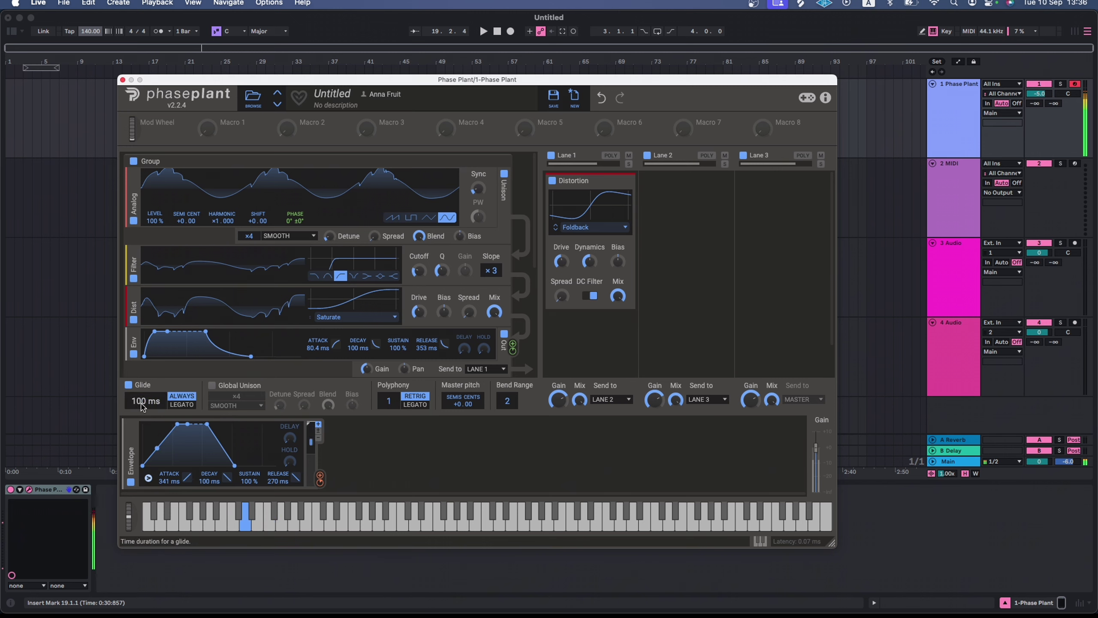
left_click_drag(145, 401, 145, 389)
left_click(188, 407)
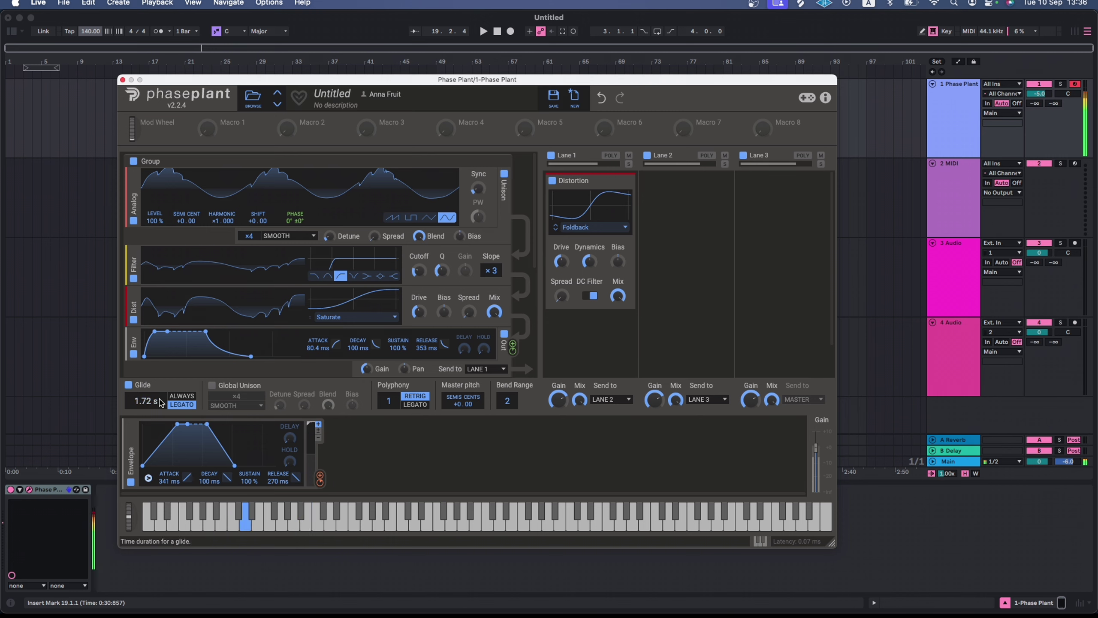
left_click_drag(157, 403, 149, 402)
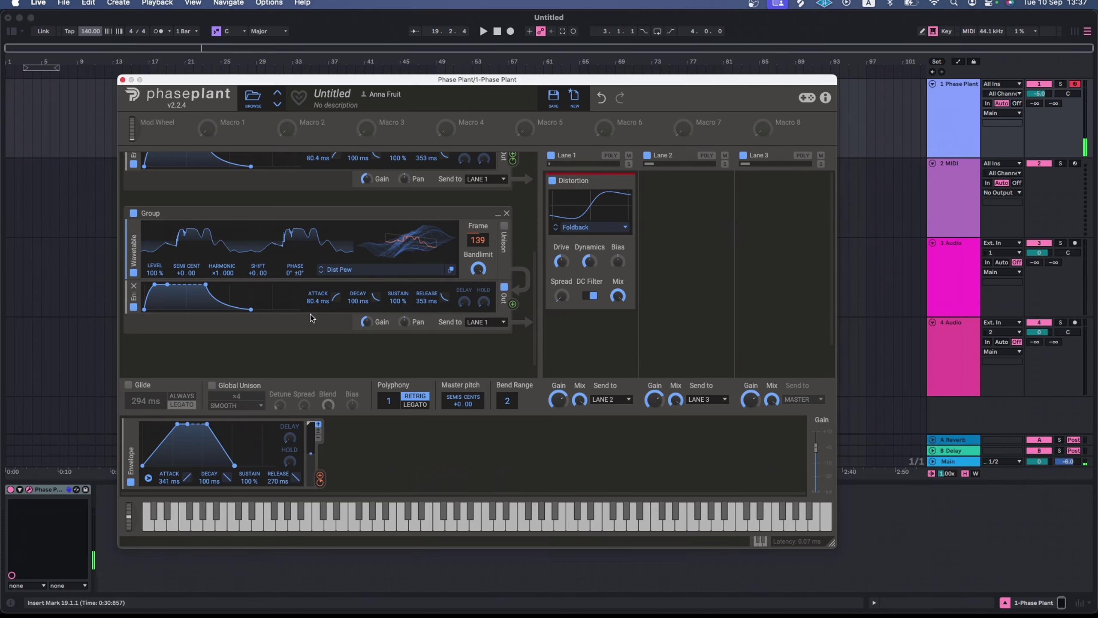
Step: Add a Formant Filter to Lane 2, shift its frequency point, and modulate its Y position with the Envelope modulator
scroll(312, 317, "up", 2)
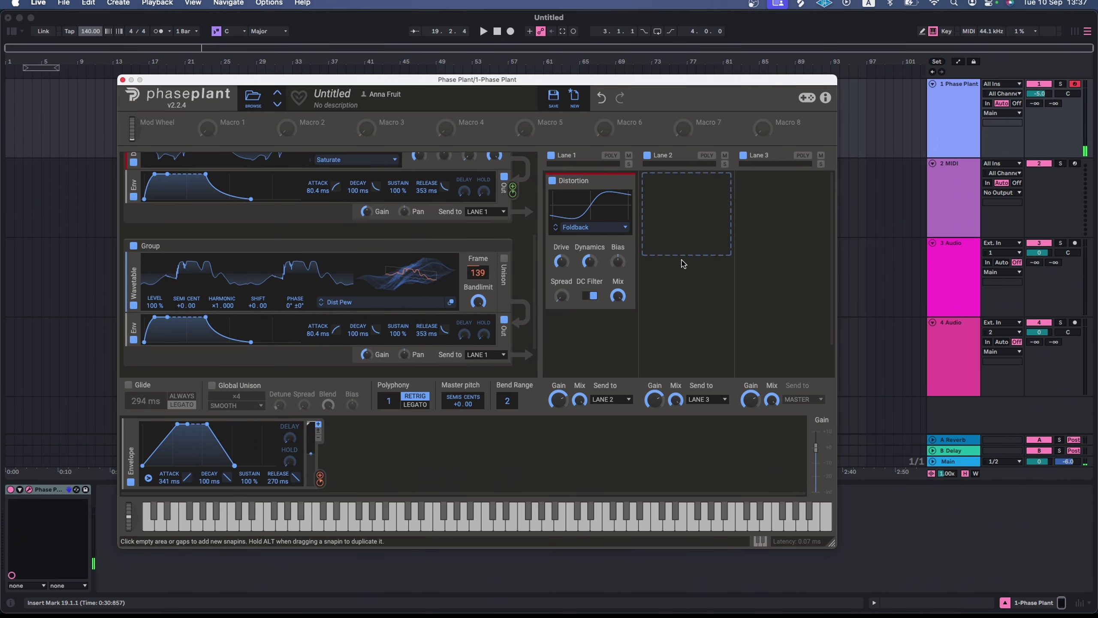
left_click(666, 224)
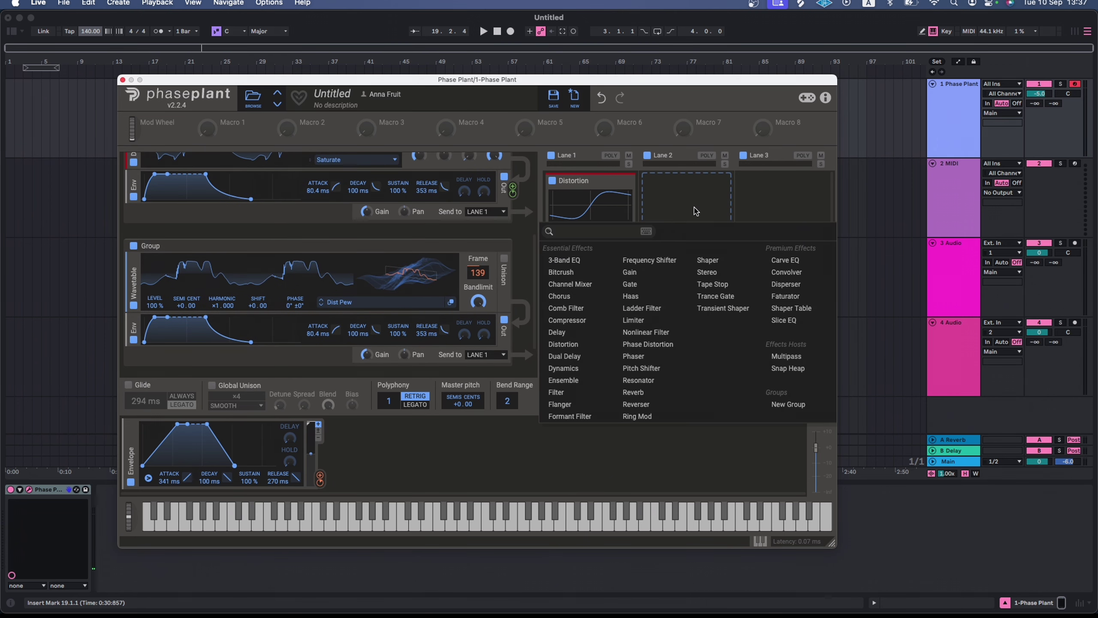
left_click(578, 416)
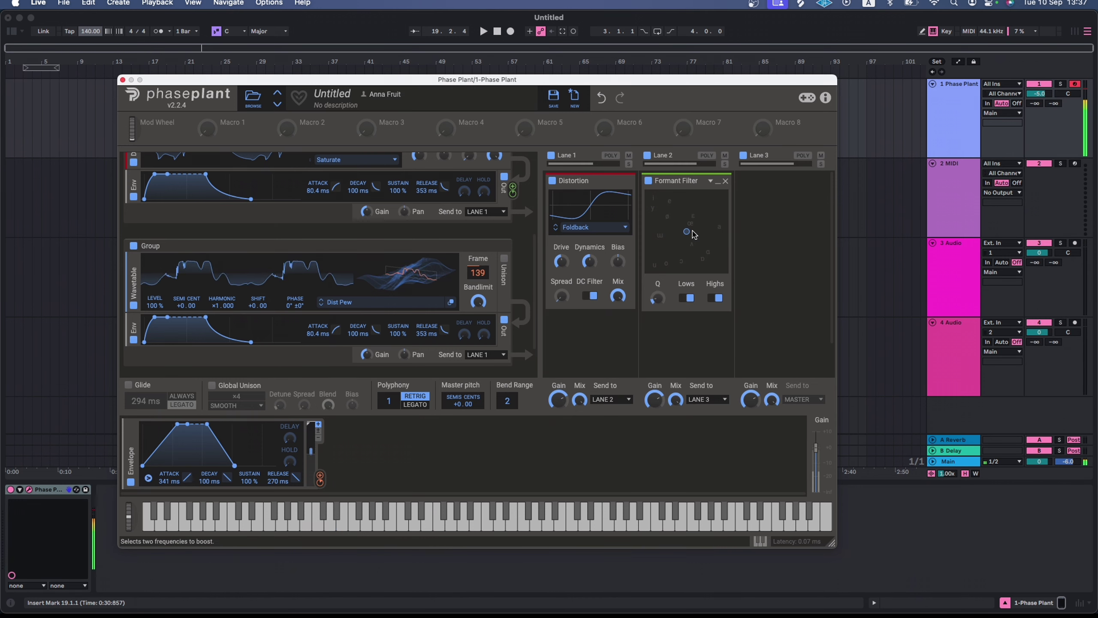
left_click_drag(674, 246, 675, 242)
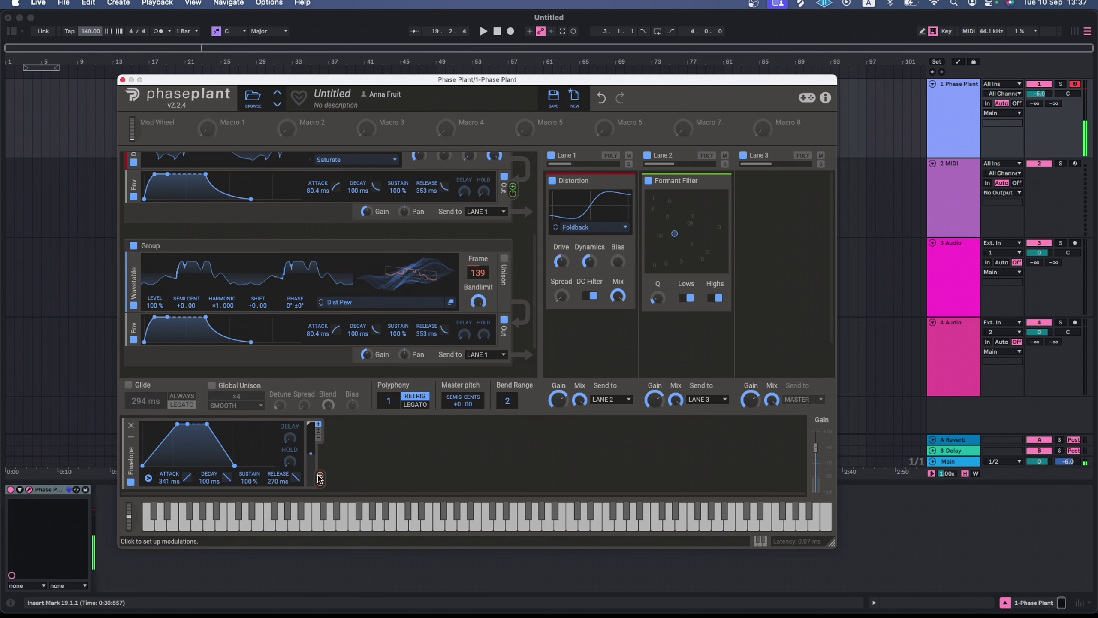
left_click_drag(320, 477, 653, 233)
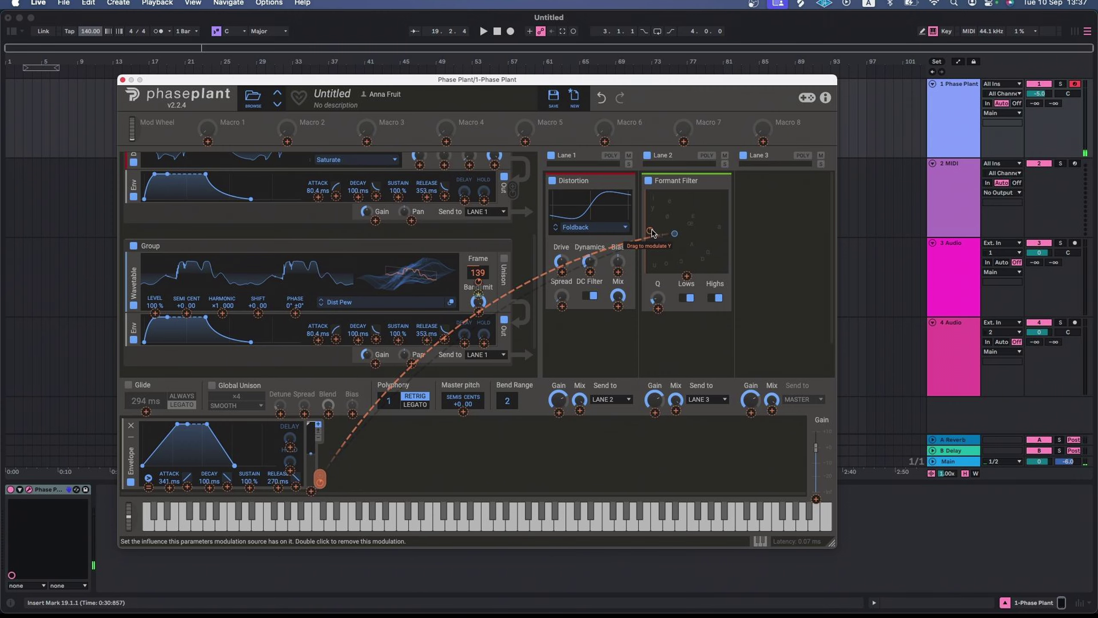
mouse_move(652, 234)
left_mouse_down()
mouse_move(652, 309)
mouse_move(652, 233)
left_mouse_up()
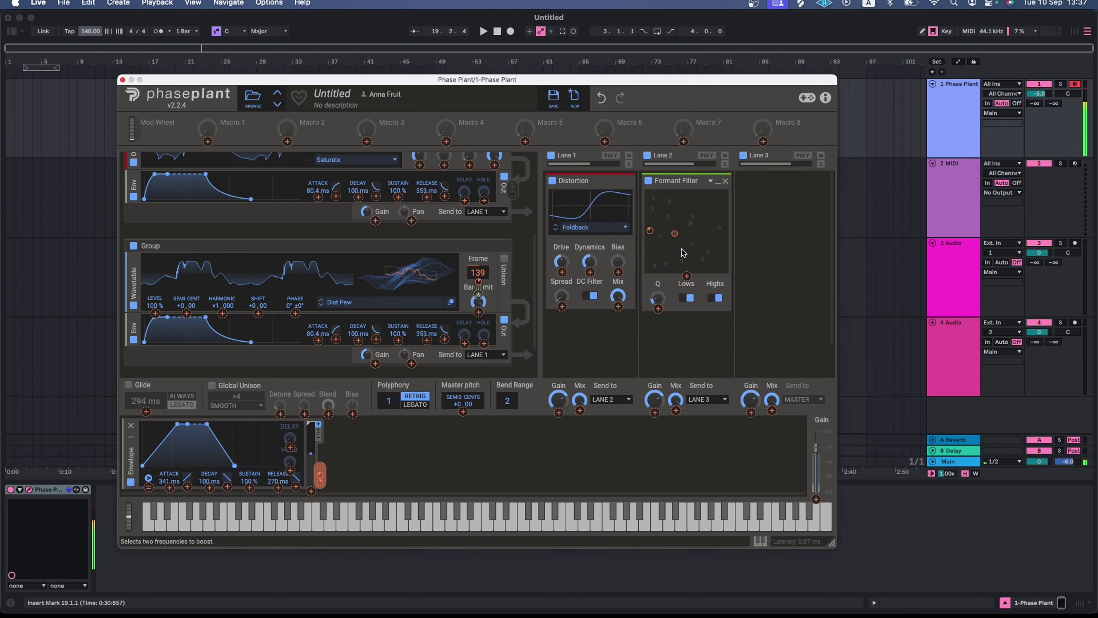
Step: Send the Wavetable group's output to Lane 2
scroll(498, 340, "down", 1)
left_click(497, 340)
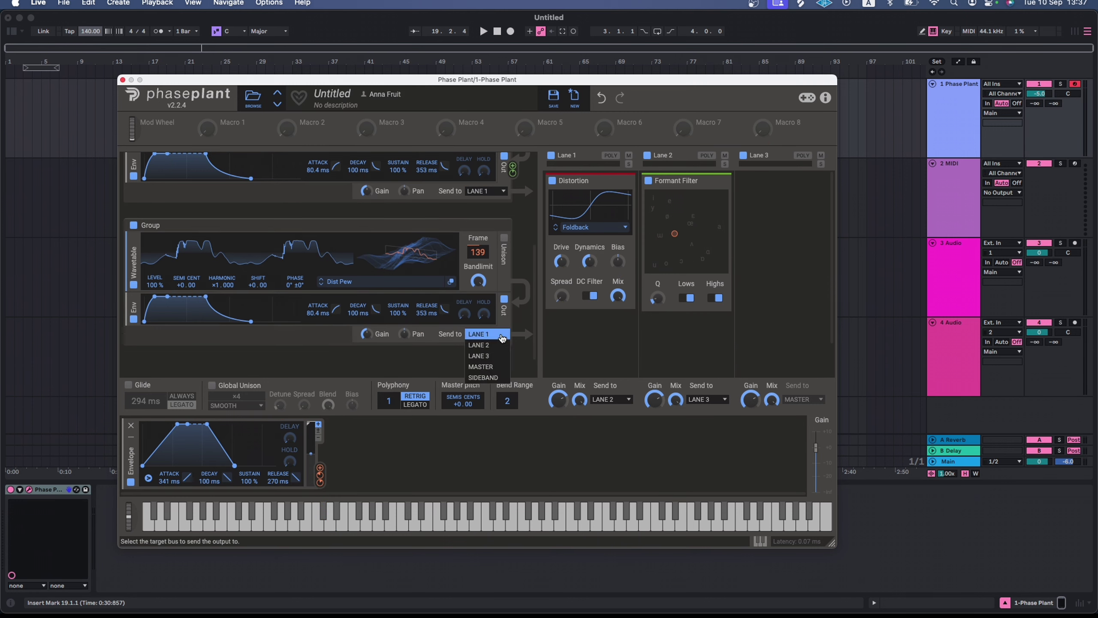
left_click(497, 348)
scroll(338, 322, "up", 2)
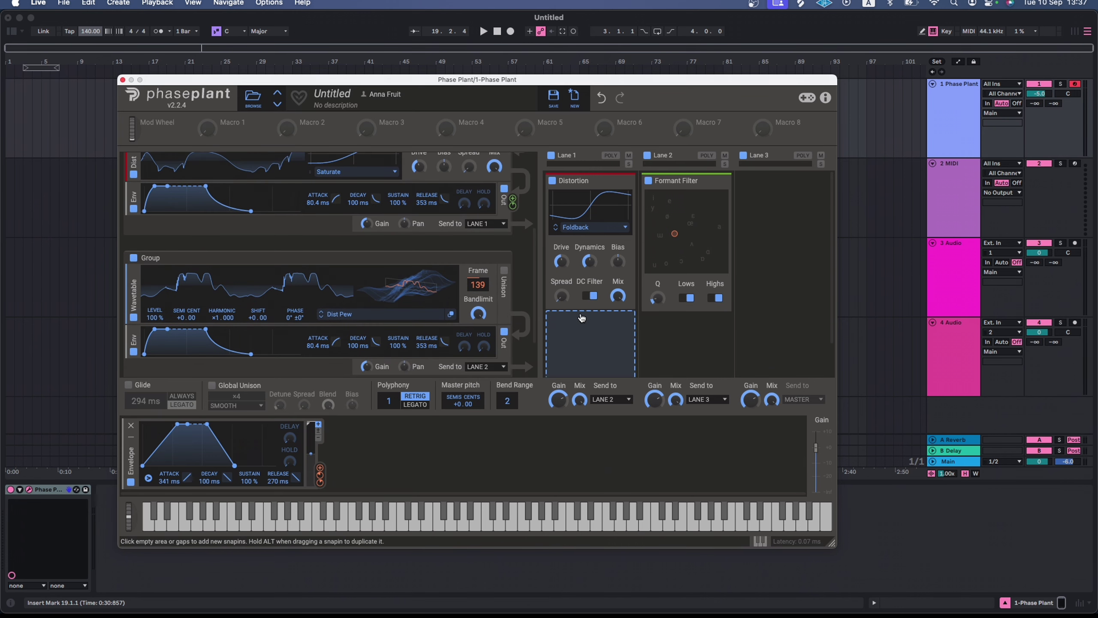
Step: Route Lane 1's output to Lane 3 and send the Wavetable group's output back to Lane 1
left_click(605, 400)
left_click(605, 409)
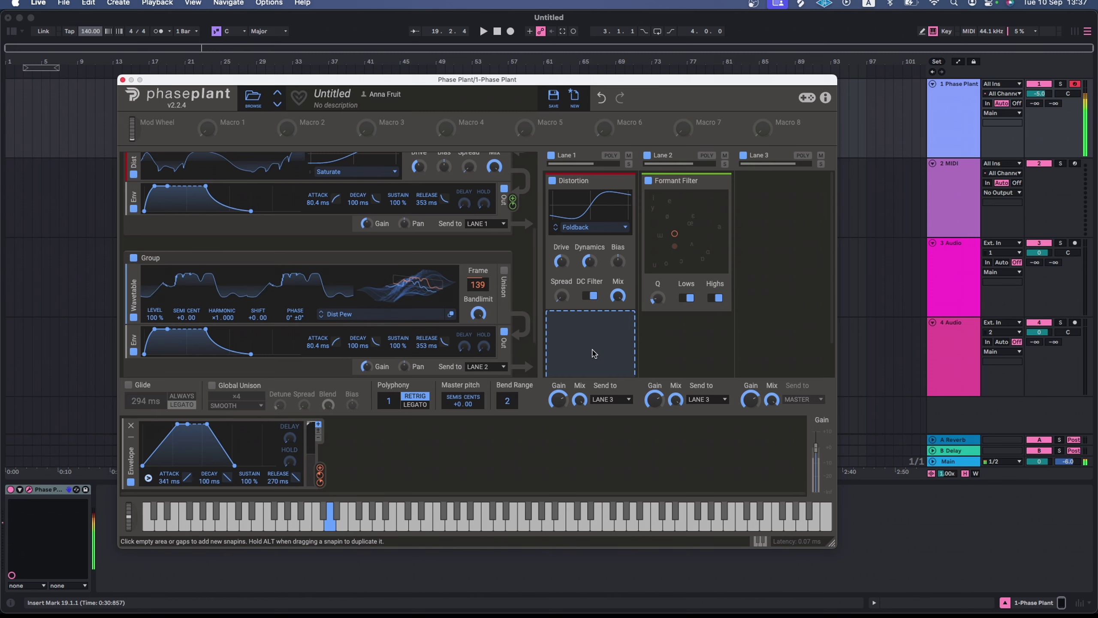
left_click(484, 366)
left_click(484, 370)
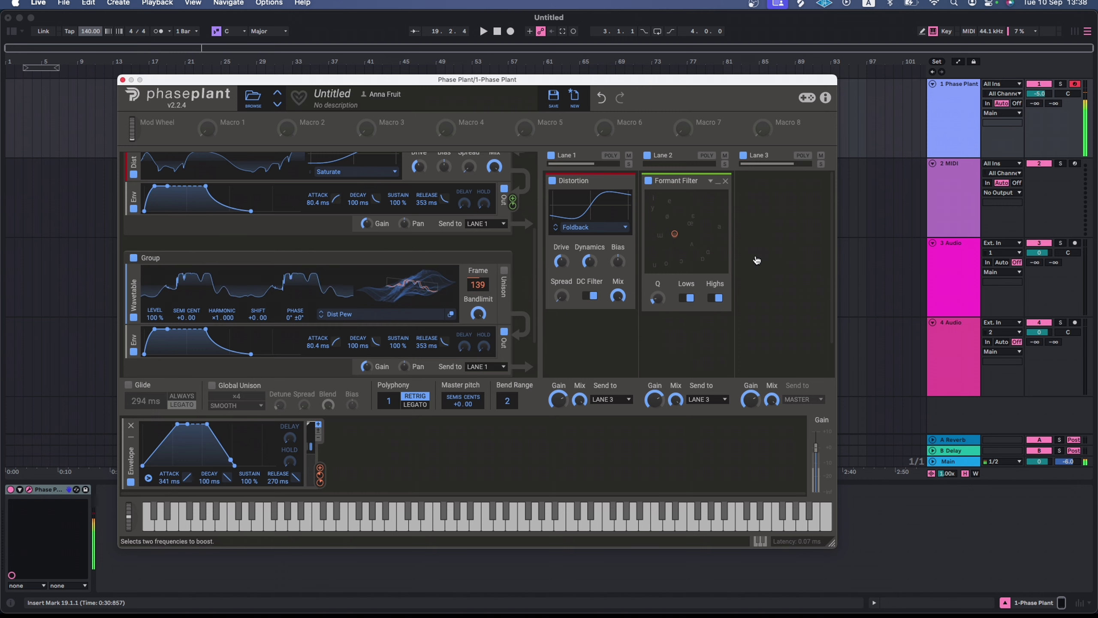
Step: Add a Multipass effects host to Lane 3 and open its editor in a separate window
left_click(775, 221)
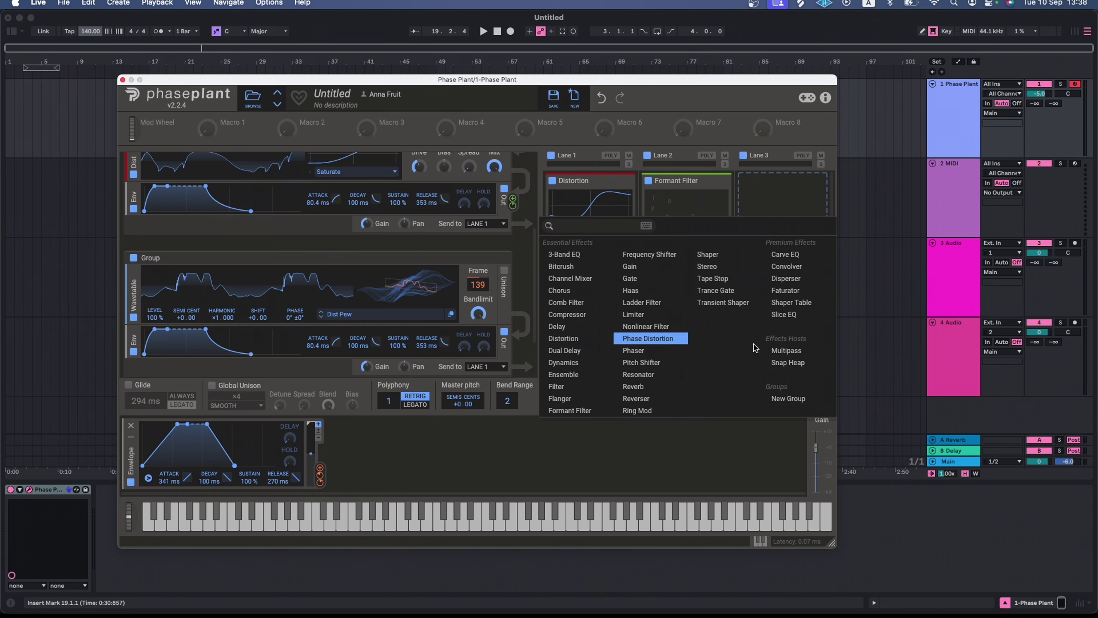
left_click(795, 349)
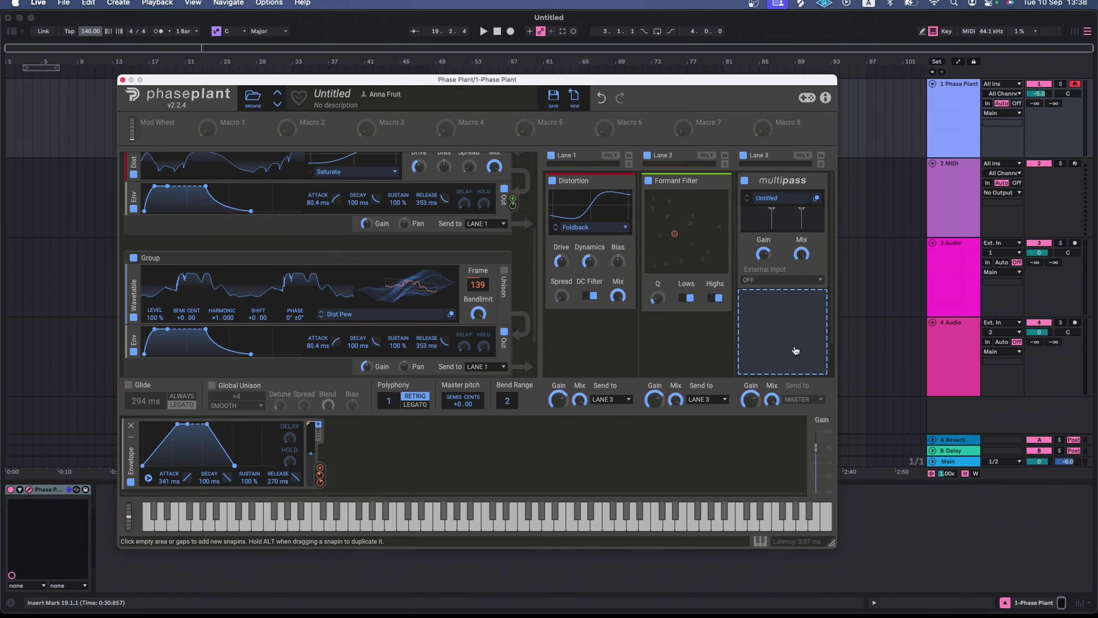
left_click(817, 199)
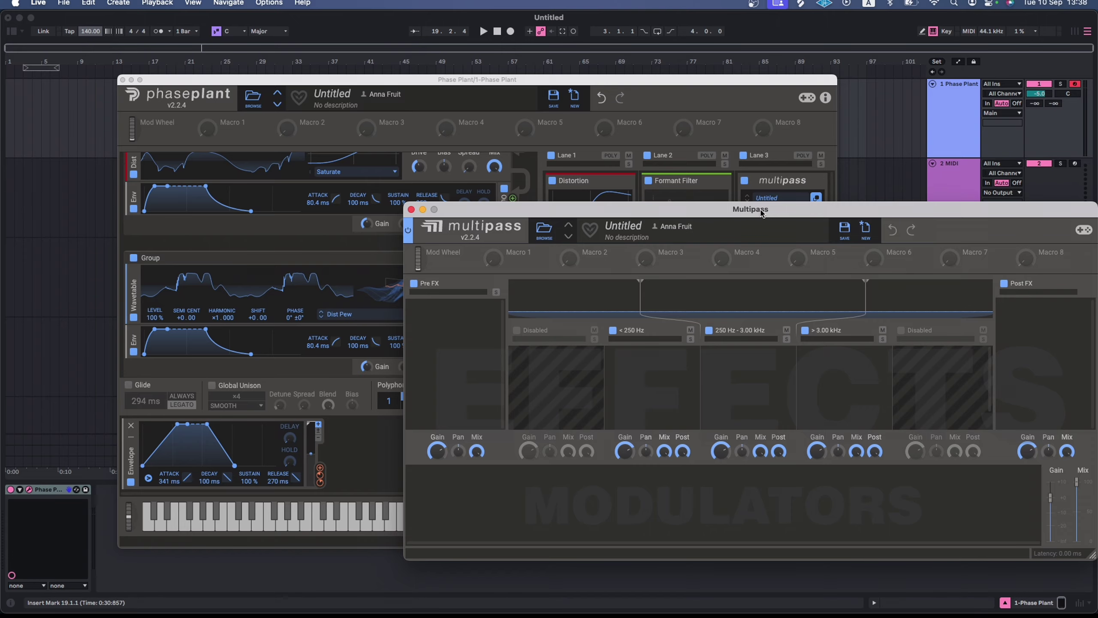
left_click_drag(761, 212, 469, 222)
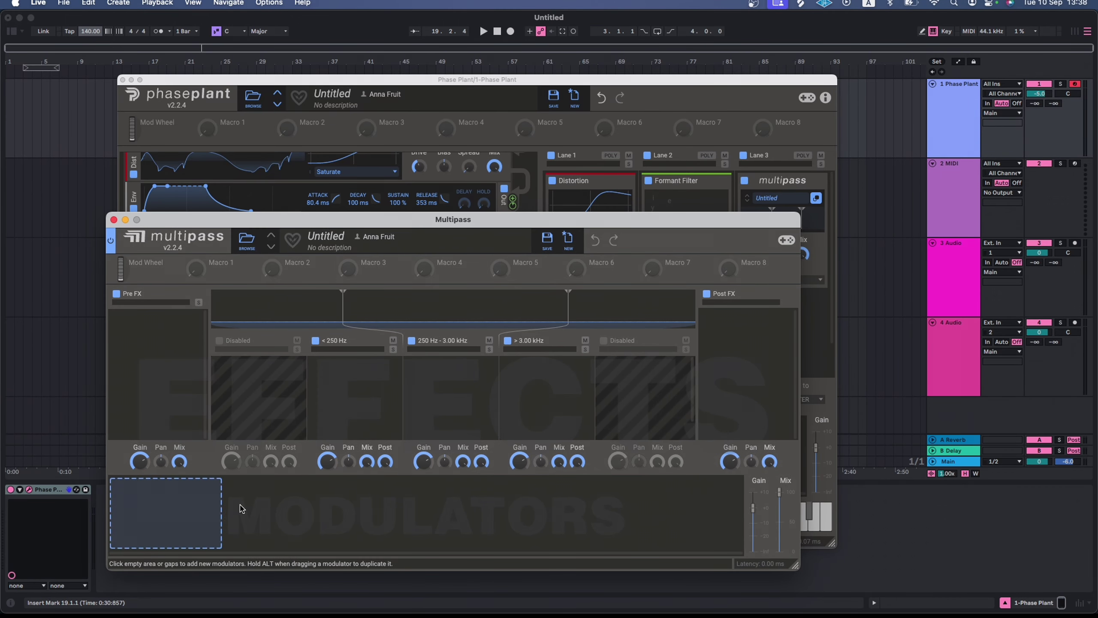
Step: Load the 808 Saturator preset from Multipass's factory Bass Enhancement folder, and close the editor after reviewing its modules
left_click(246, 241)
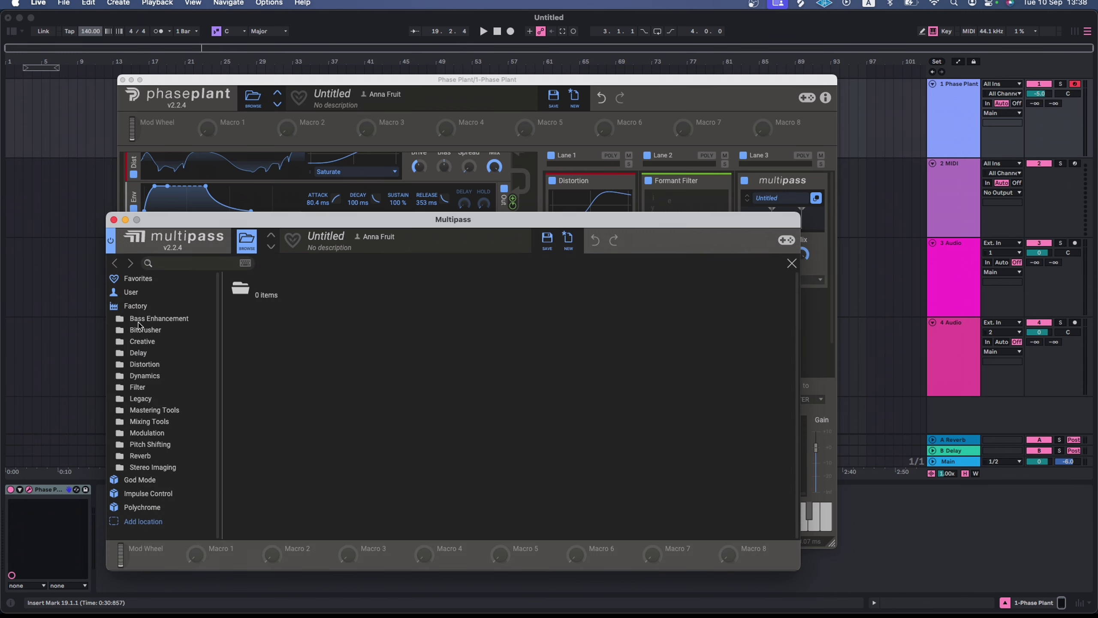
left_click(143, 320)
left_click(347, 313)
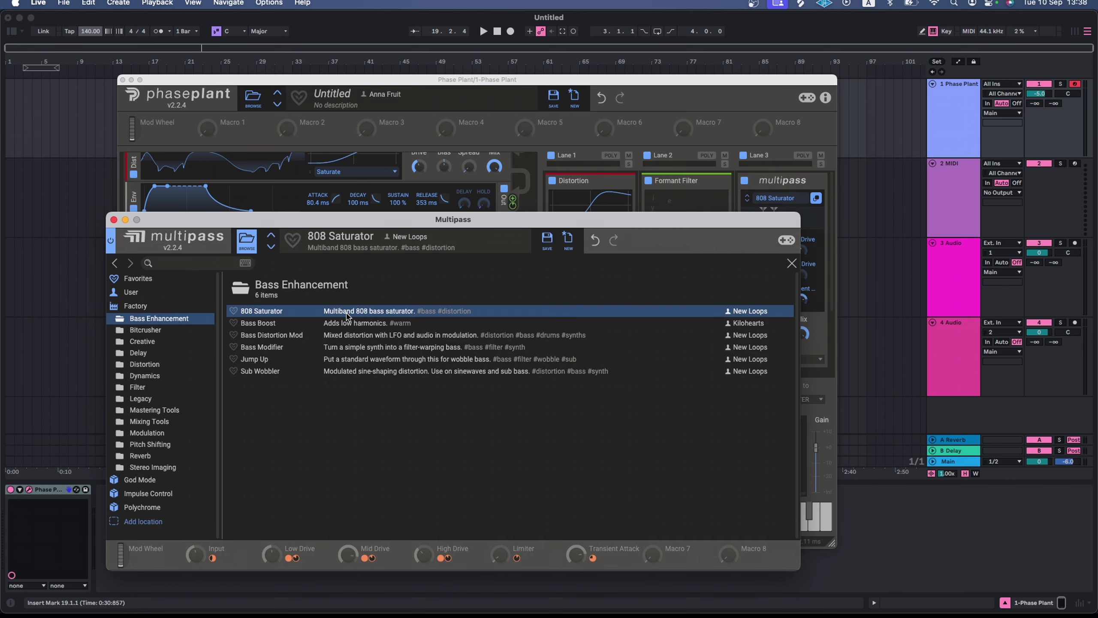
left_click_drag(396, 225, 508, 219)
double_click(469, 308)
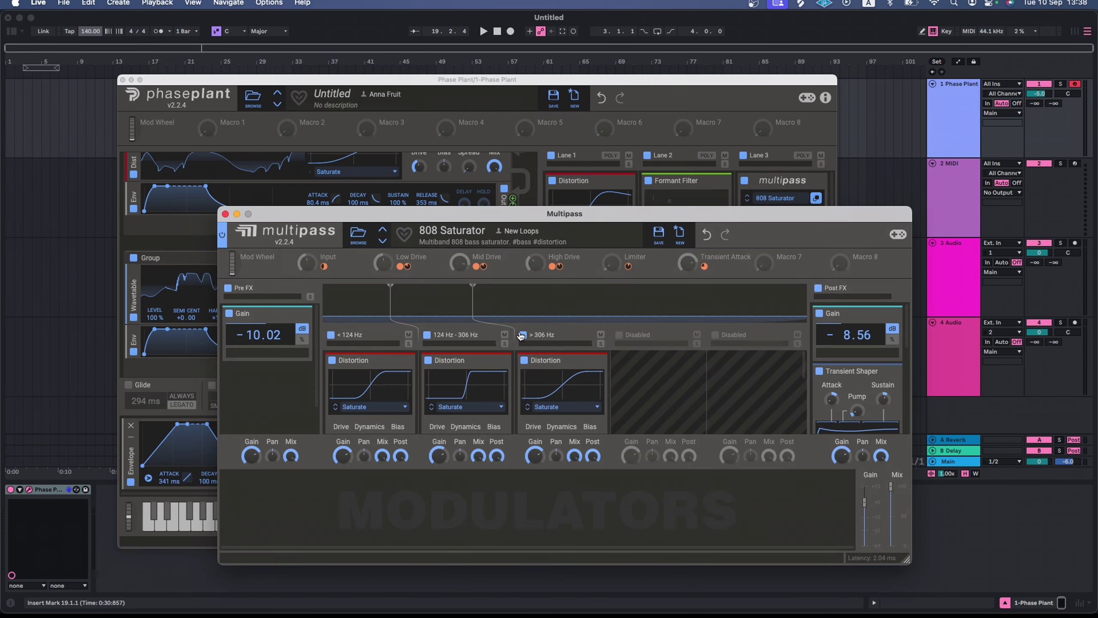
key("super+z")
key("super+z")
key("super+z")
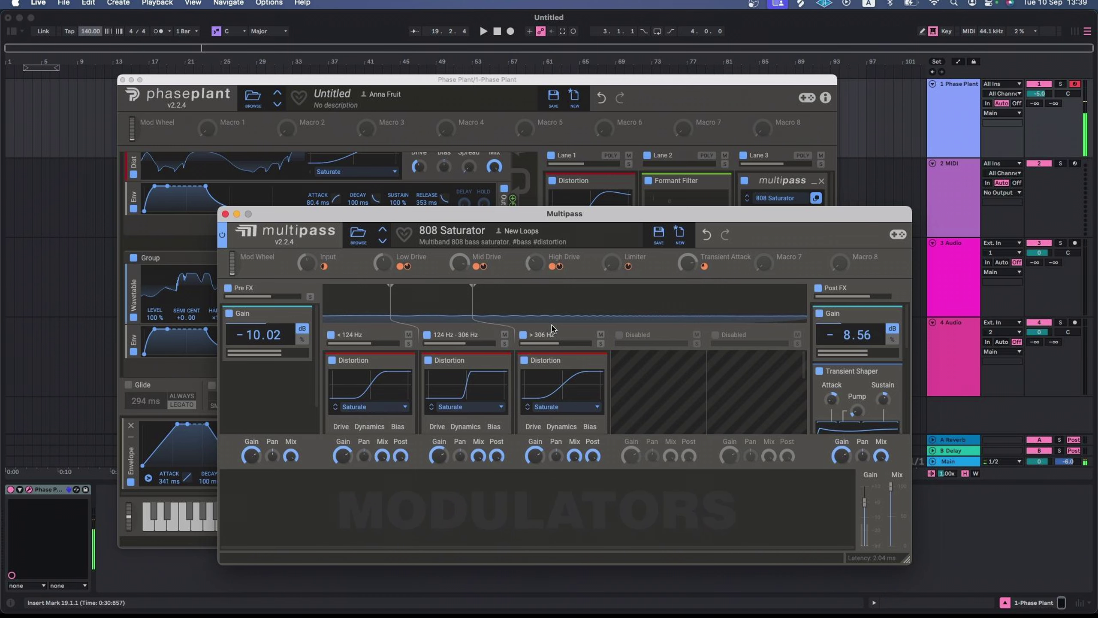
left_click(225, 213)
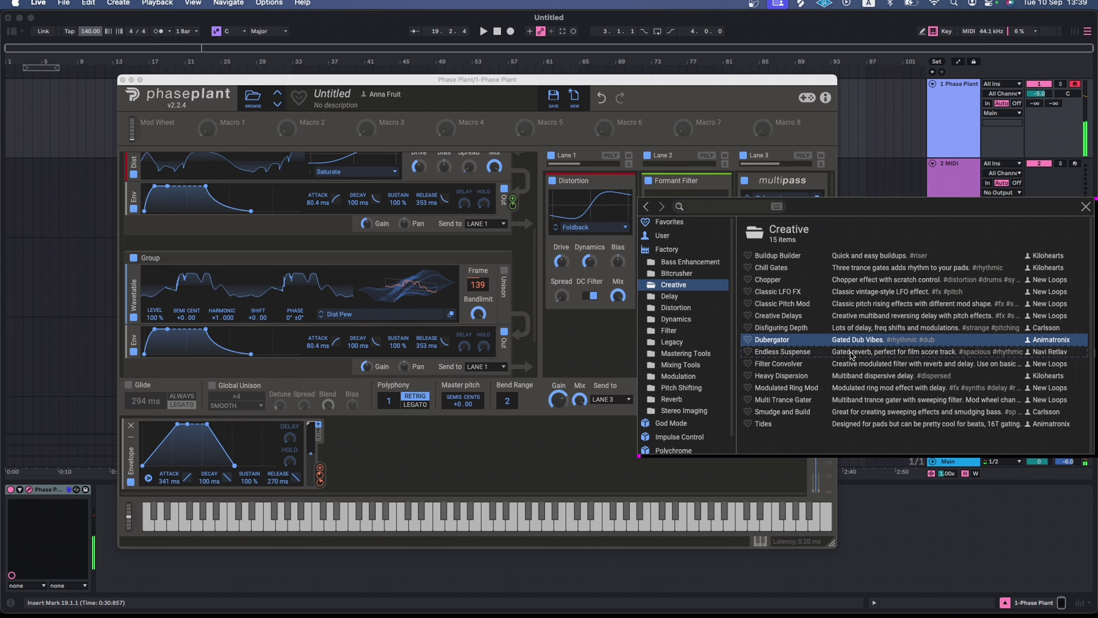
Step: Audition Multipass's Creative presets Endless Suspense, Filter Convolver, Heavy Dispersion and Modulated Ring Mod, and open the Delay folder
left_click(850, 352)
left_click(849, 364)
left_click(849, 376)
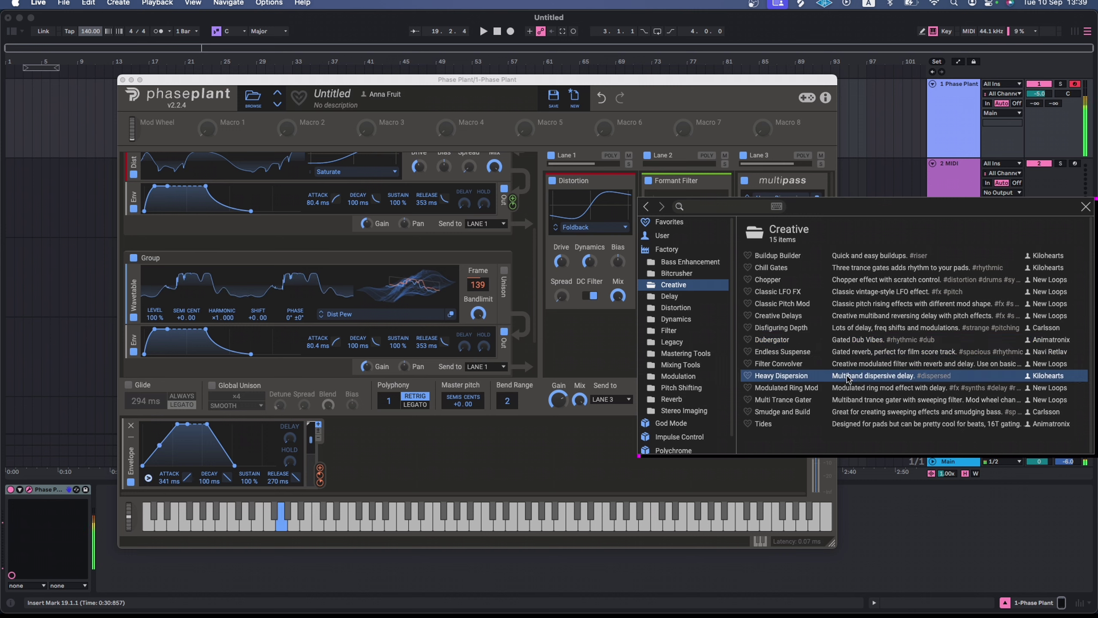
left_click(848, 388)
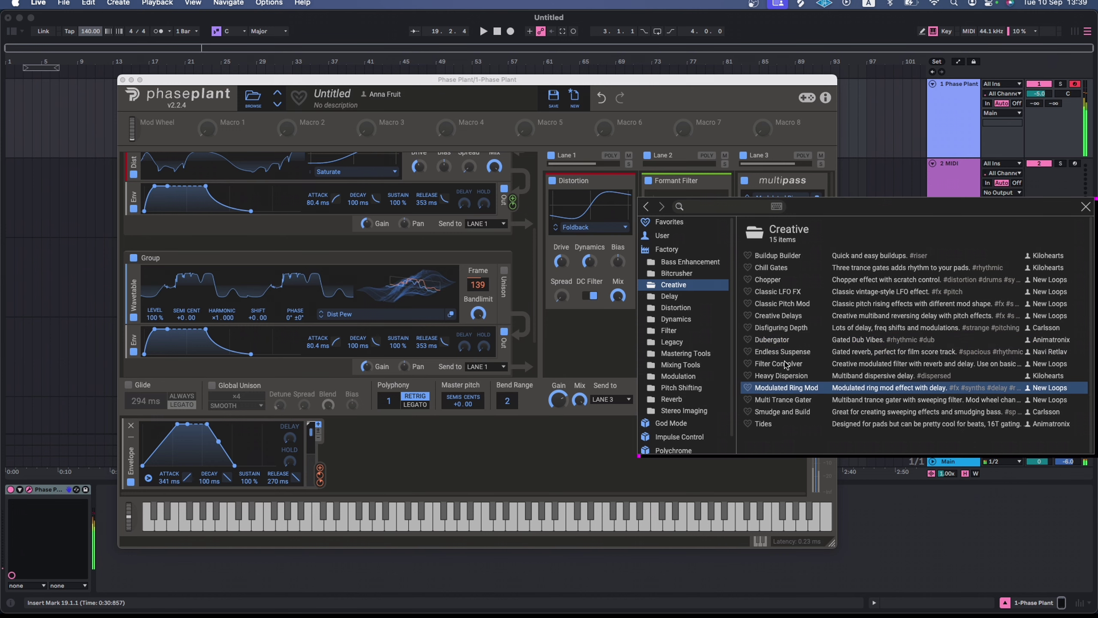
left_click(684, 298)
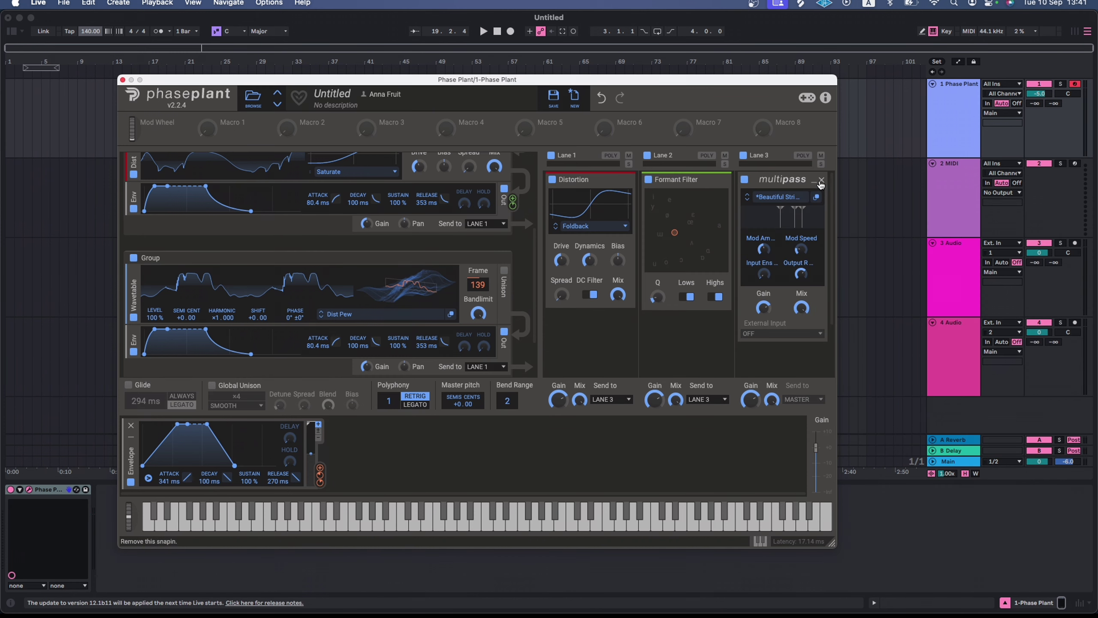
Step: Replace the Multipass in Lane 3 with a Flanger effect
key("Delete")
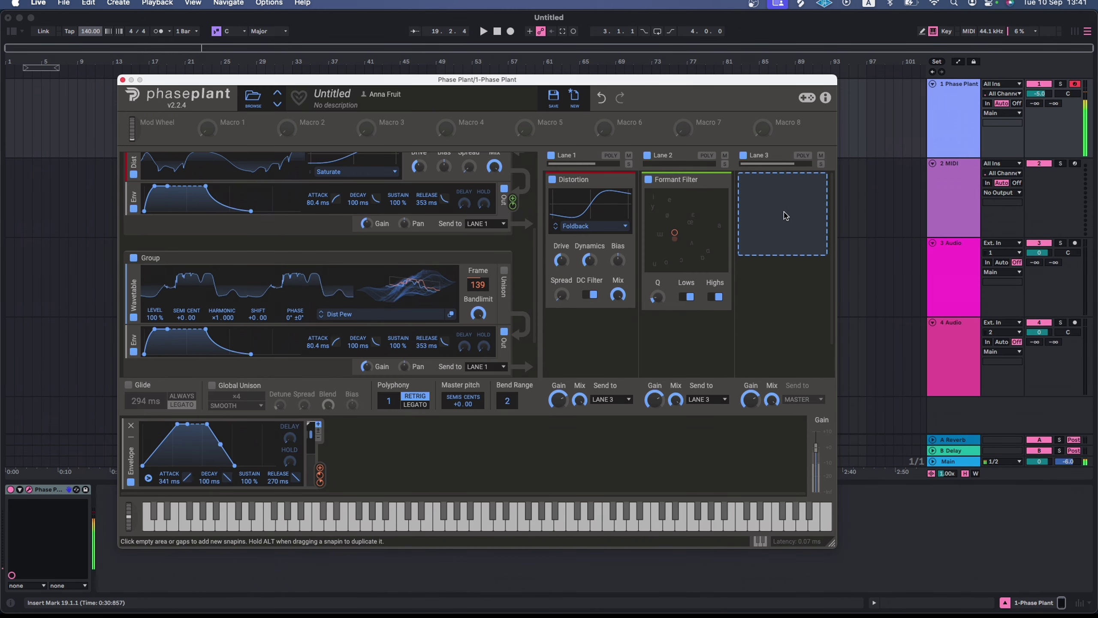
left_click(783, 218)
left_click(559, 388)
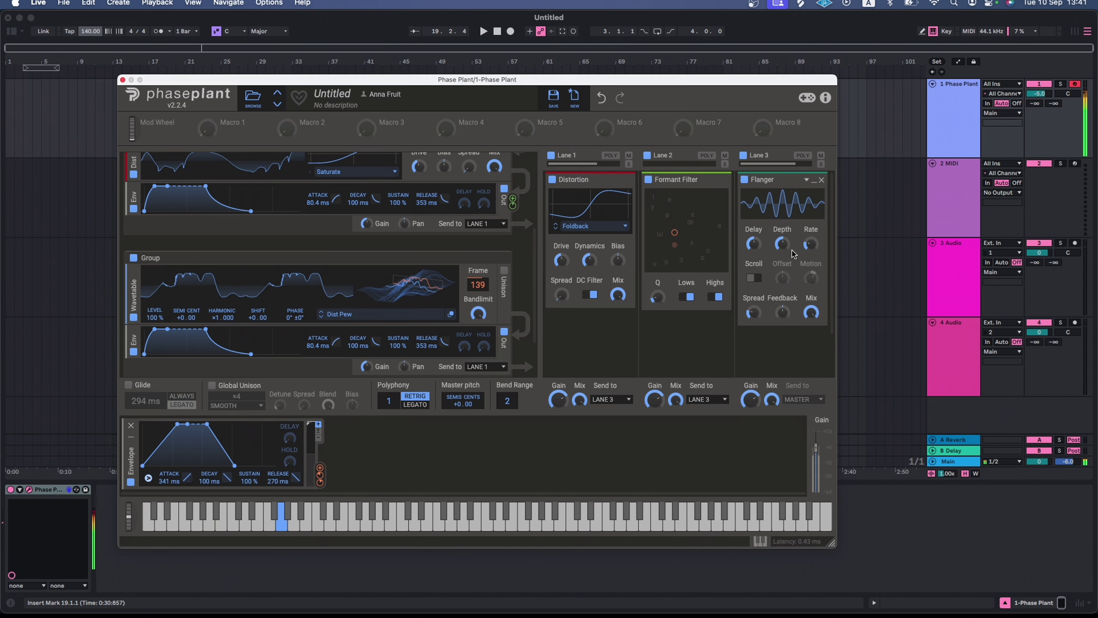
Step: Enable Scroll on the Flanger and adjust its rate, delay and depth
left_click_drag(809, 245, 809, 234)
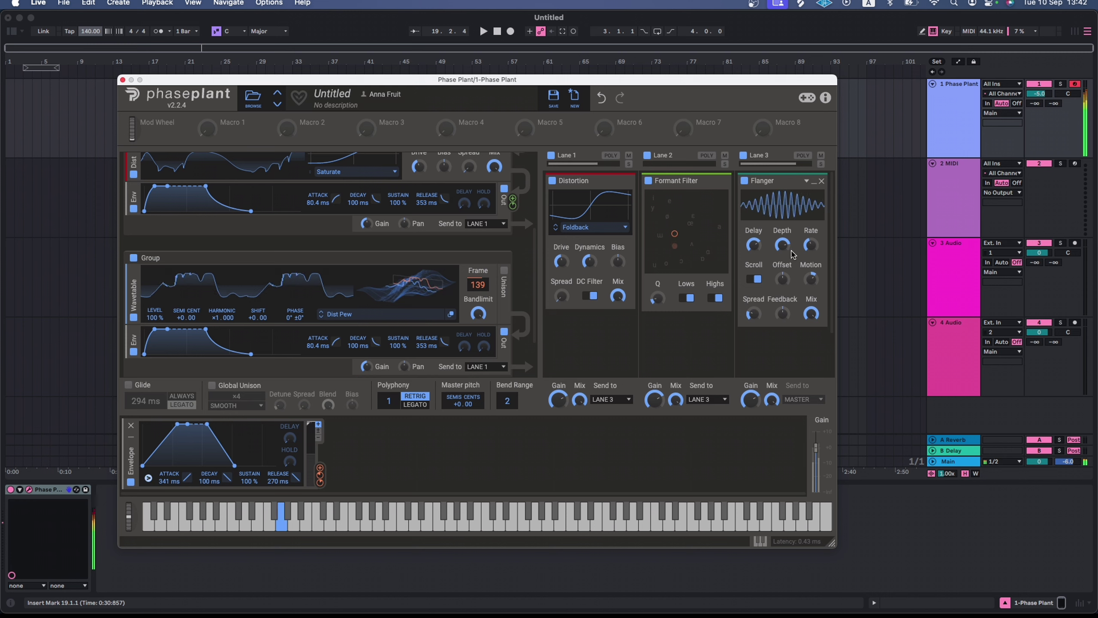
left_click_drag(754, 245, 753, 257)
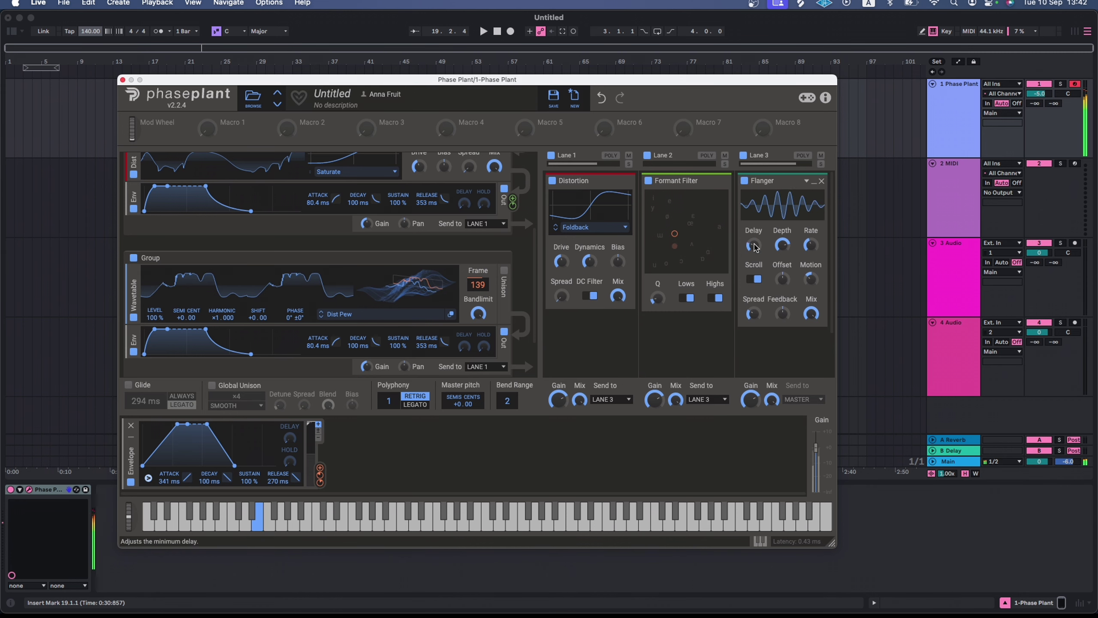
mouse_move(782, 245)
left_mouse_down()
mouse_move(781, 255)
mouse_move(781, 236)
left_mouse_up()
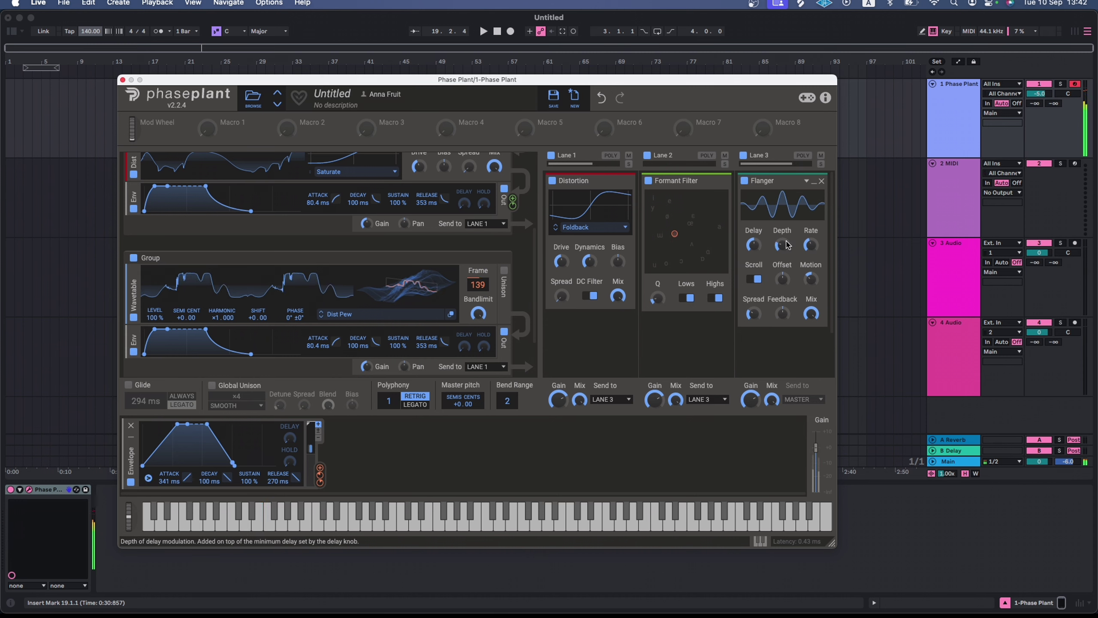
Step: Adjust the Flanger's mix and add an LFO modulator beside the envelope
mouse_move(812, 313)
left_mouse_down()
mouse_move(812, 341)
mouse_move(814, 307)
left_mouse_up()
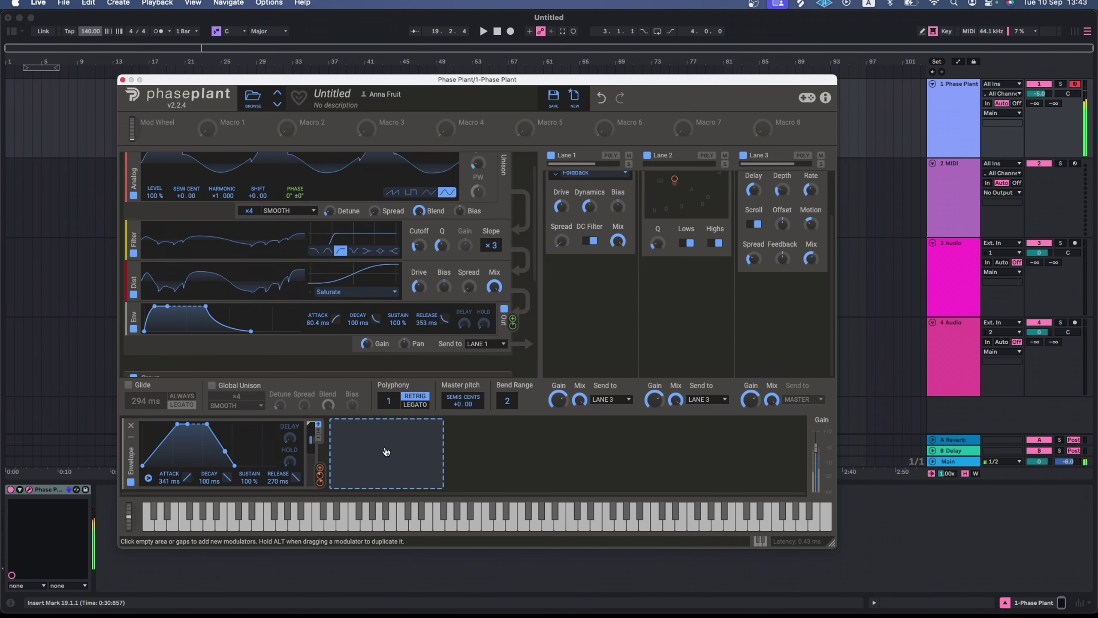
left_click(385, 449)
left_click(402, 443)
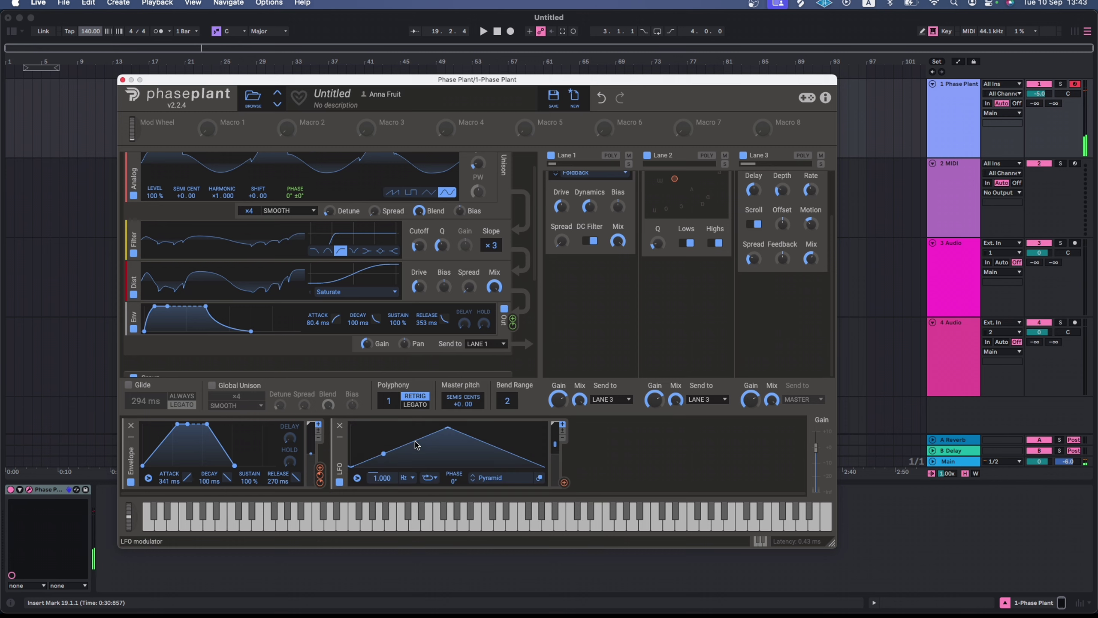
Step: Browse the LFO's Complex and Classic factory shapes and load Sine from the Classic folder
left_click(493, 477)
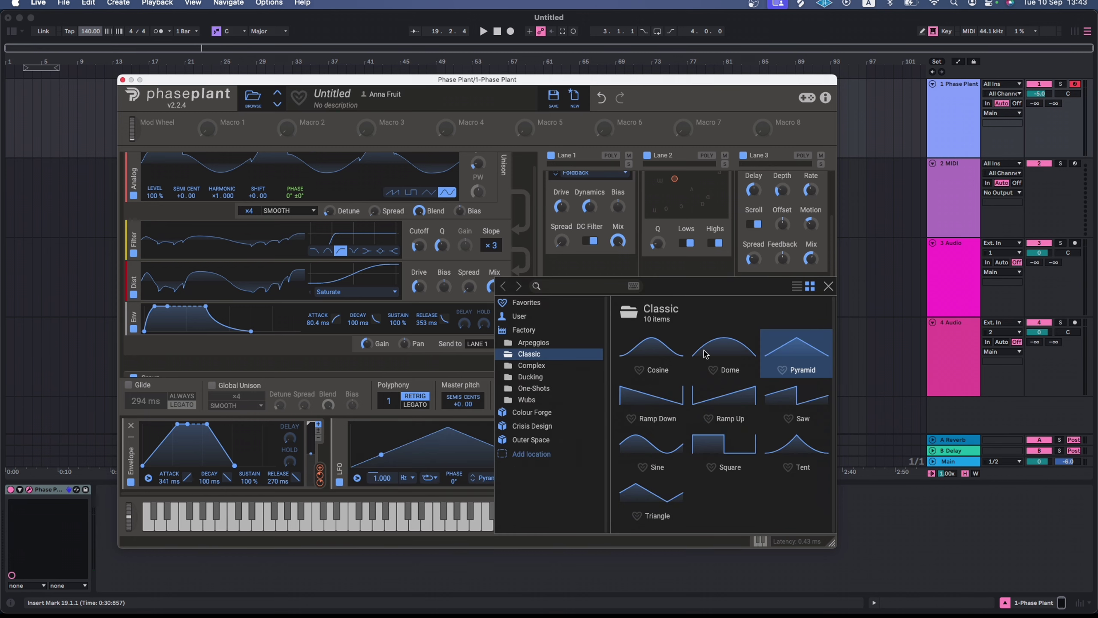
left_click(545, 366)
left_click(541, 377)
left_click(541, 366)
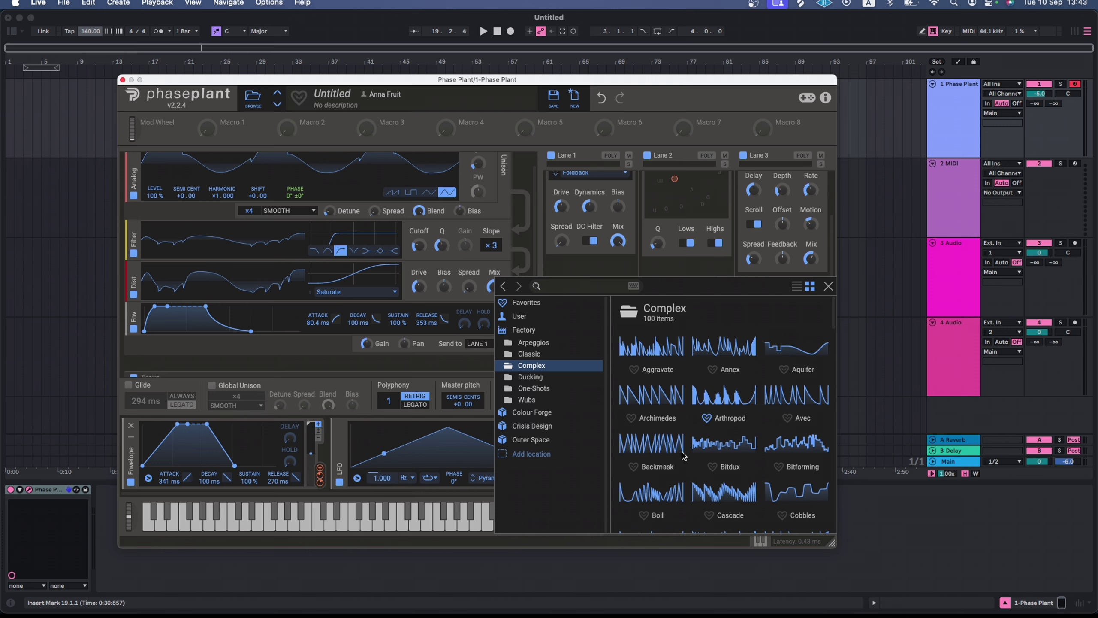
left_click(529, 354)
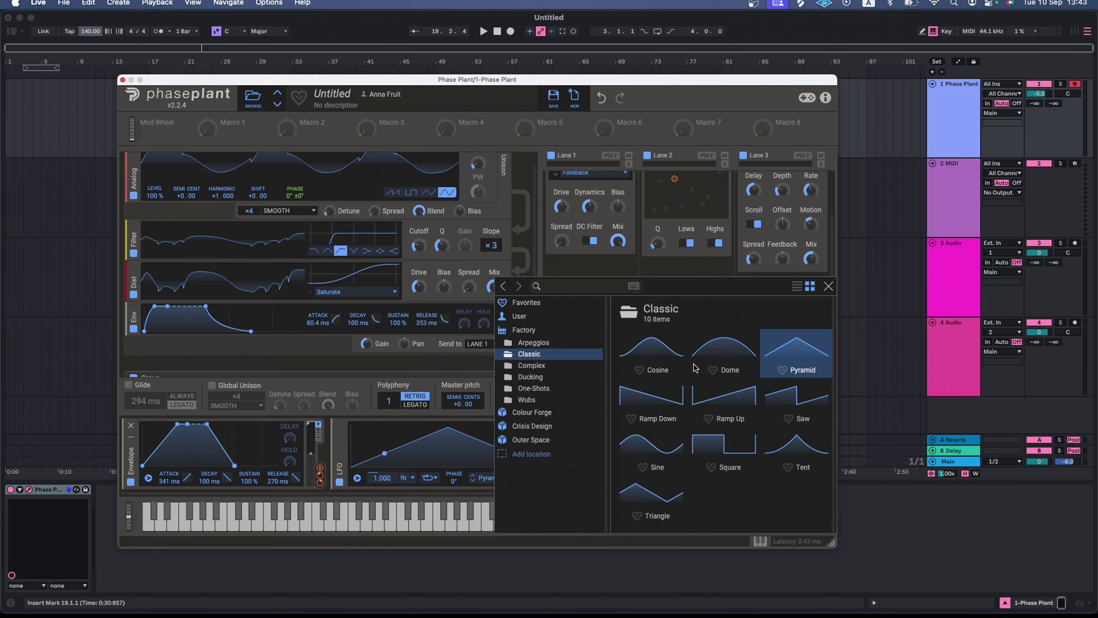
left_click(658, 452)
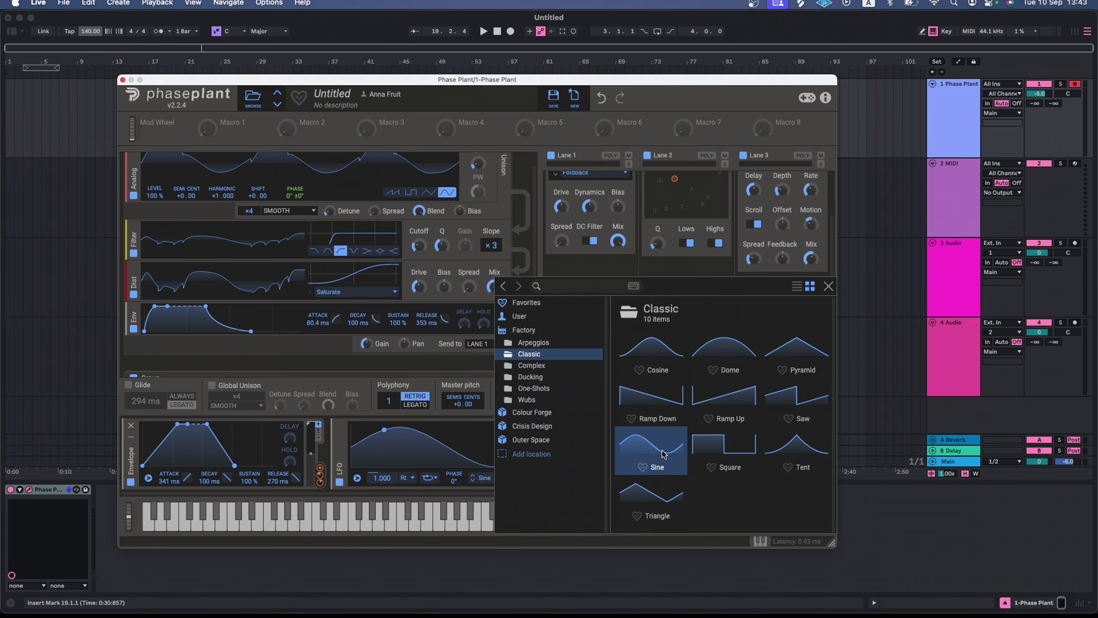
left_click(828, 286)
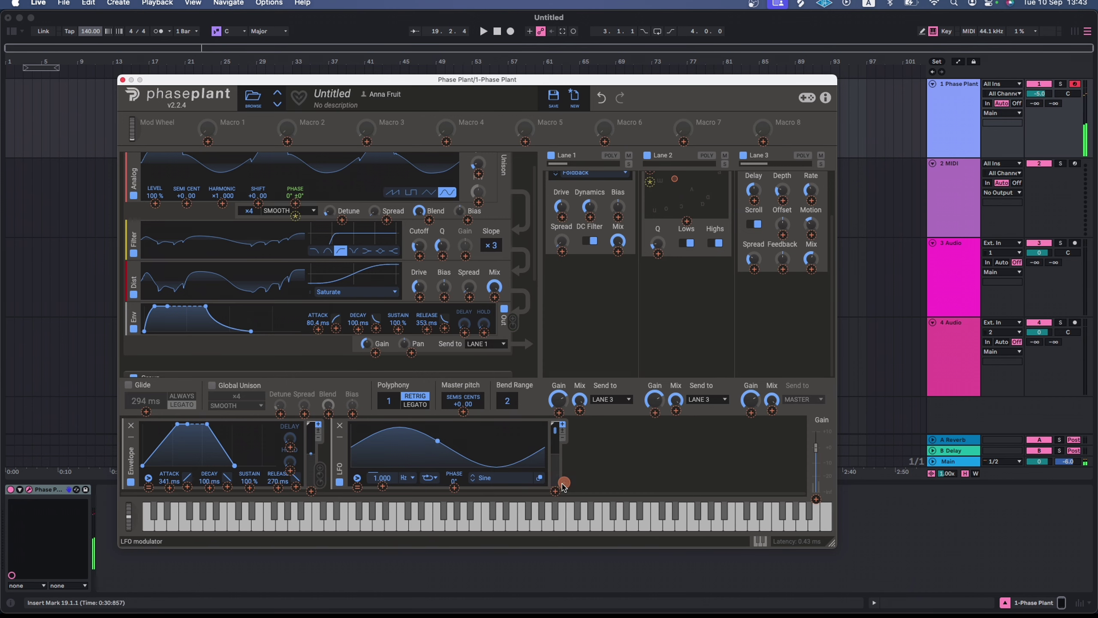
Step: Insert a Notch filter between the Analog group's existing filter and distortion, and raise its cutoff
left_click_drag(563, 483, 421, 255)
scroll(274, 283, "up", 2)
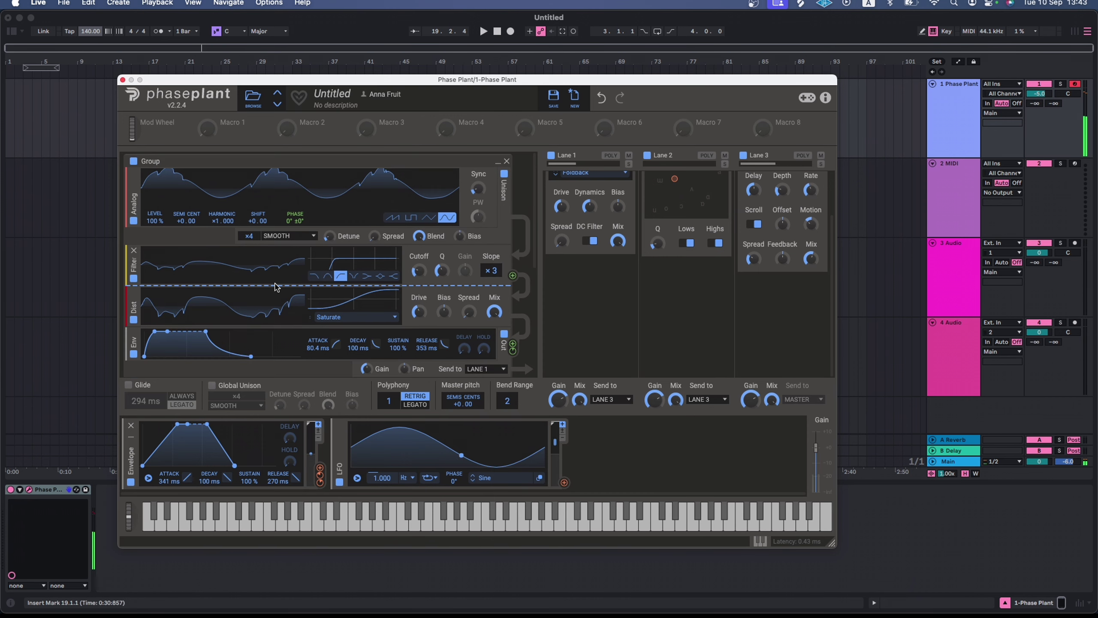
left_click(277, 286)
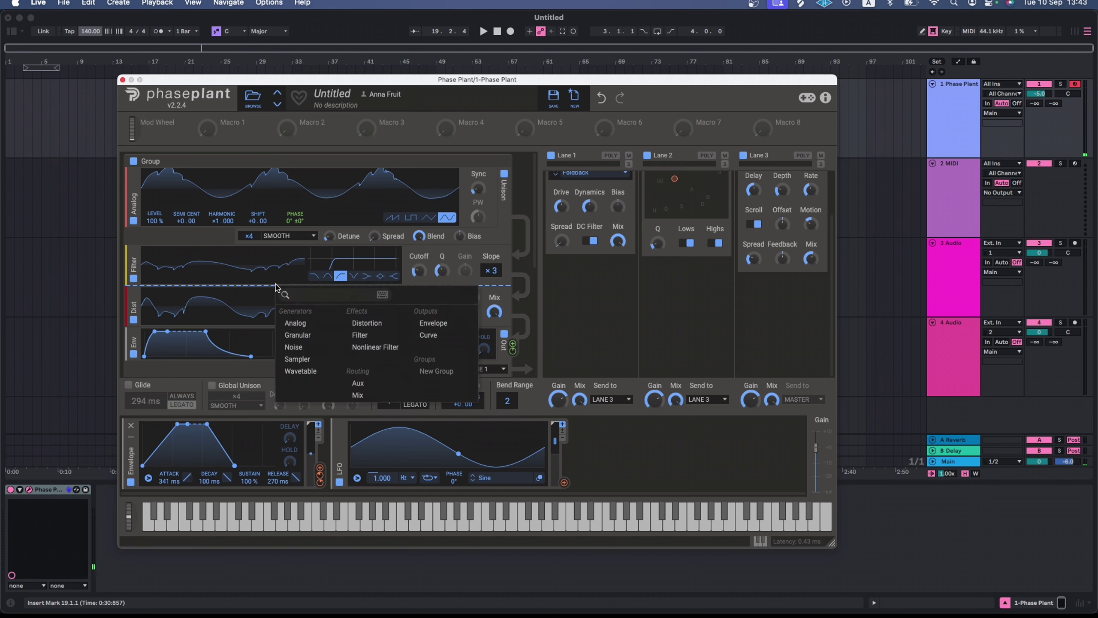
left_click(360, 335)
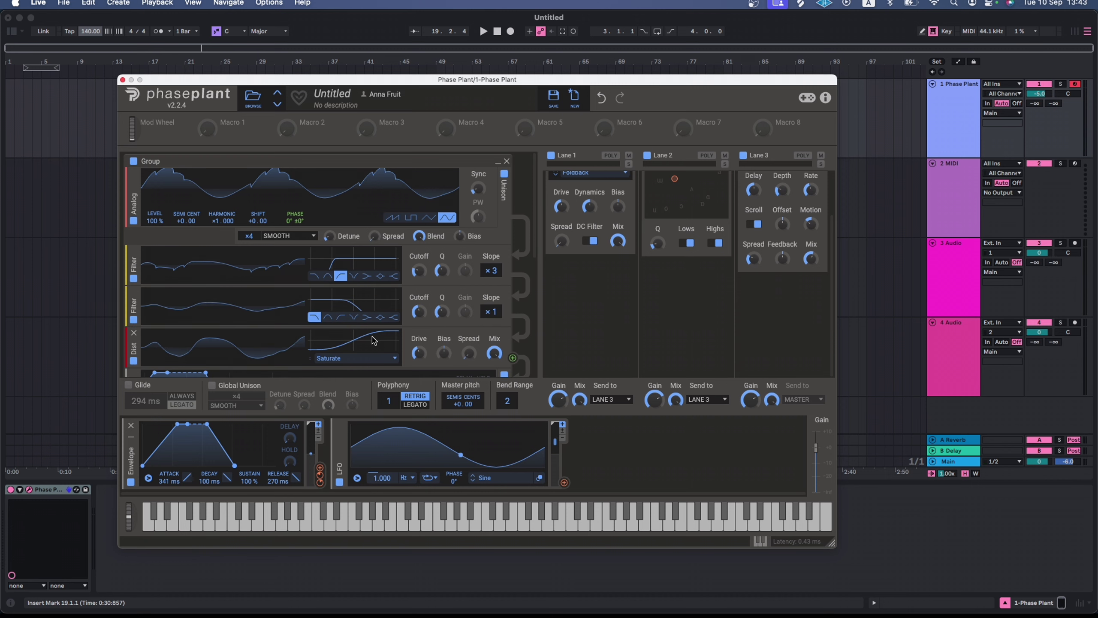
left_click(354, 318)
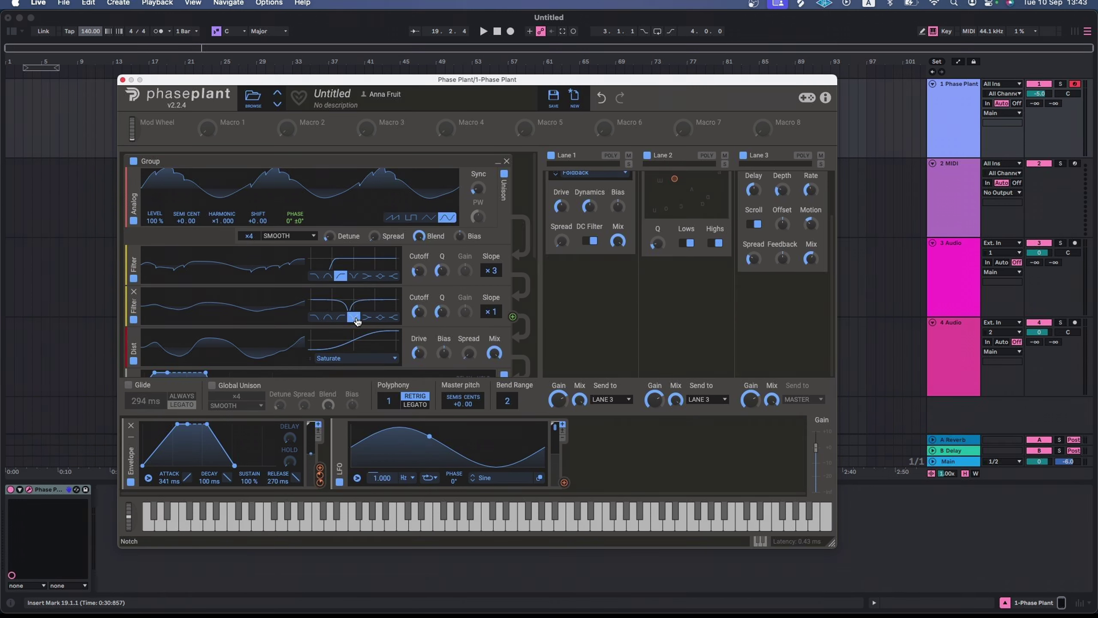
left_click_drag(418, 312, 419, 281)
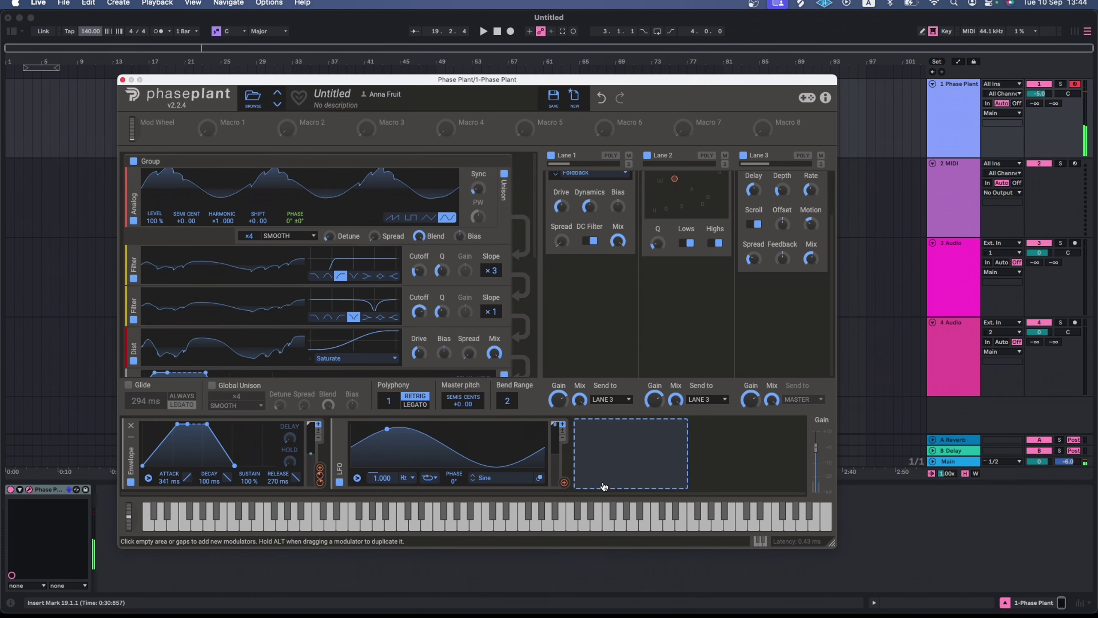
Step: Assign the sine LFO to the notch filter's cutoff and play notes to hear the modulation
left_click_drag(563, 482, 420, 252)
key("g")
key("g")
key("g")
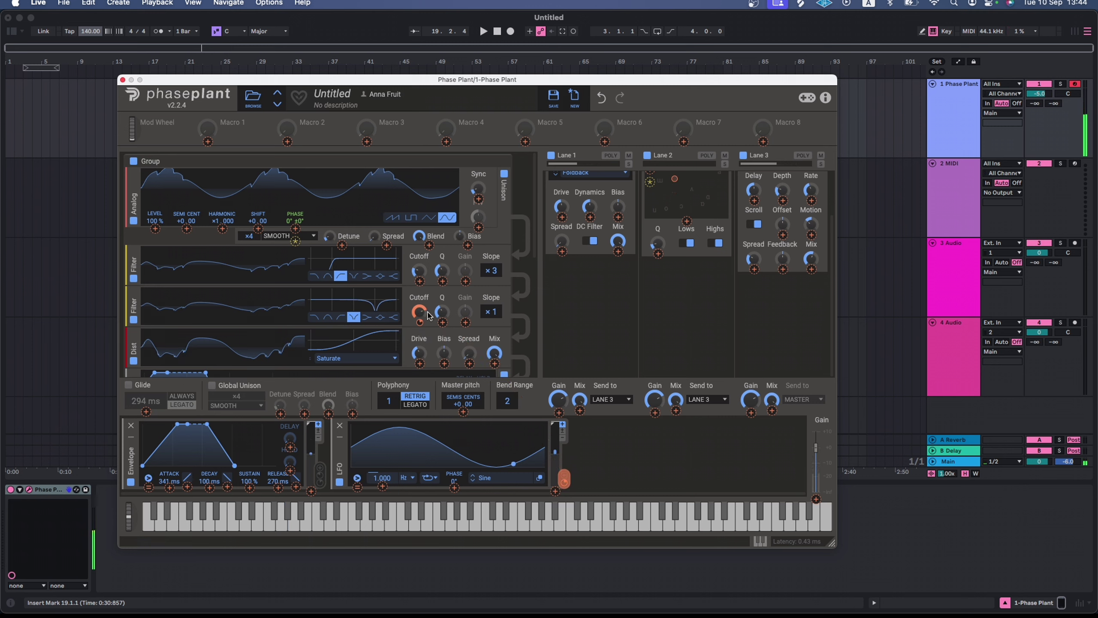
left_click(425, 326)
key("g")
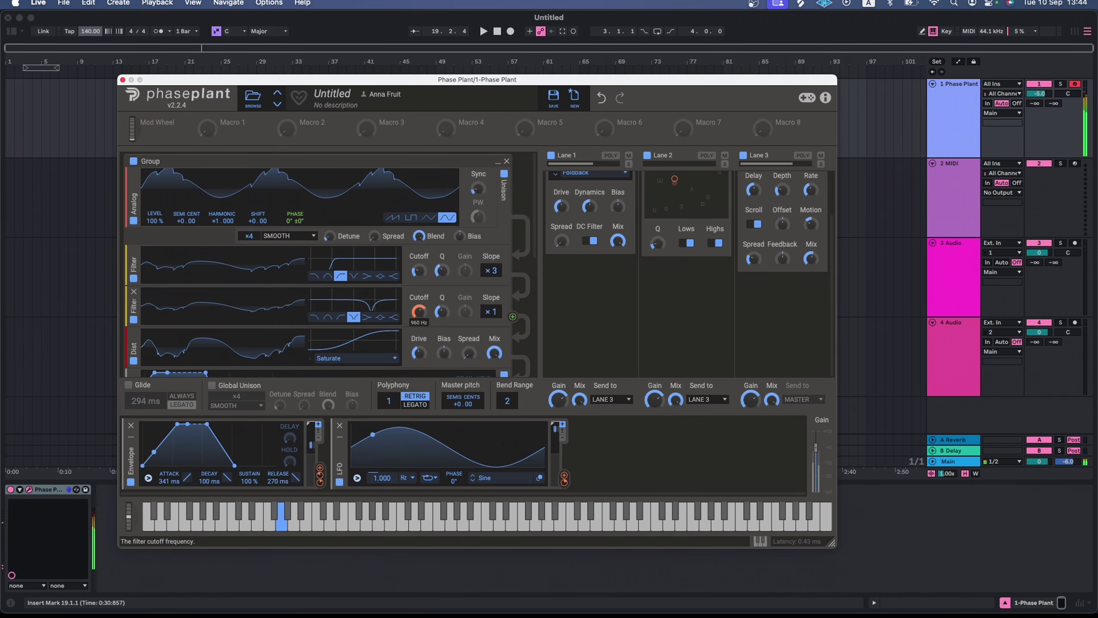
key("g")
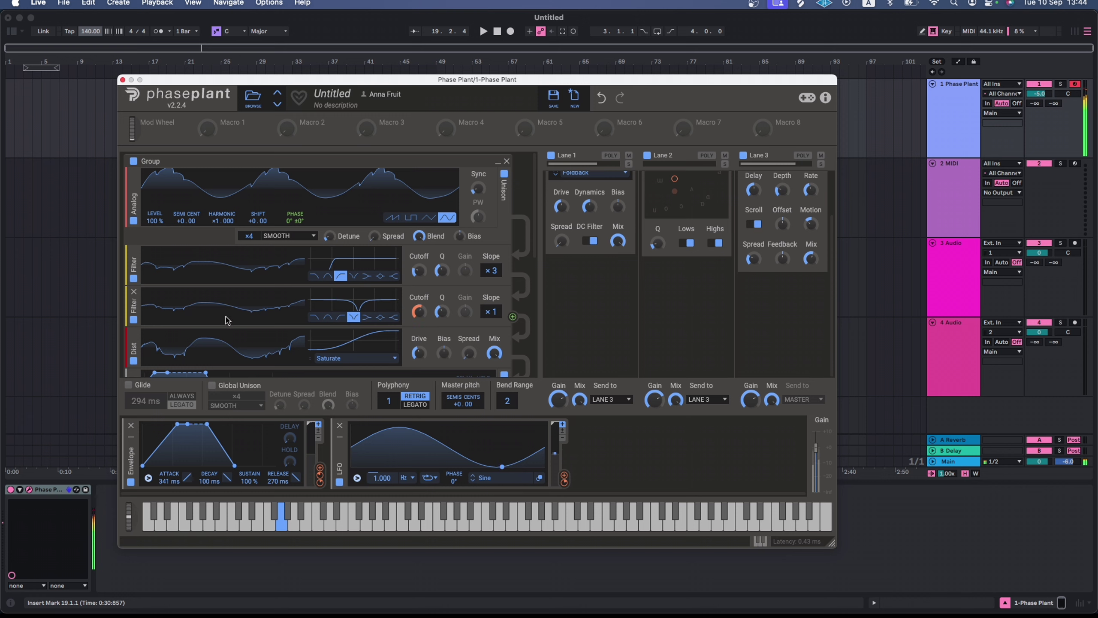
Step: Bypass and re-enable the notch filter while playing notes to compare the sound
left_click(132, 320)
key("g")
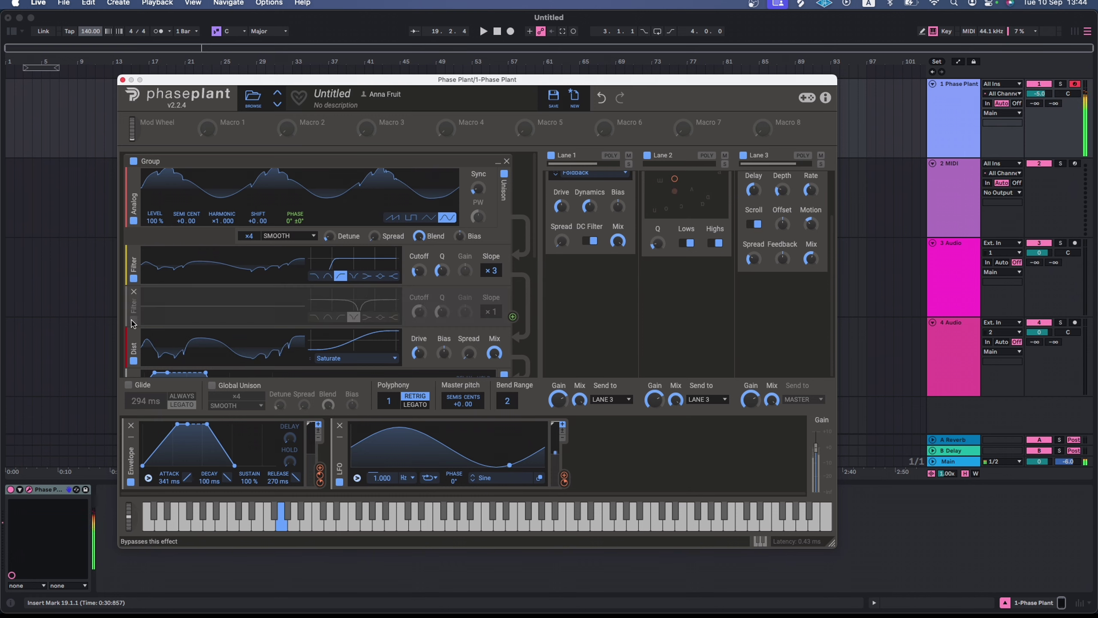
left_click(133, 321)
key("g")
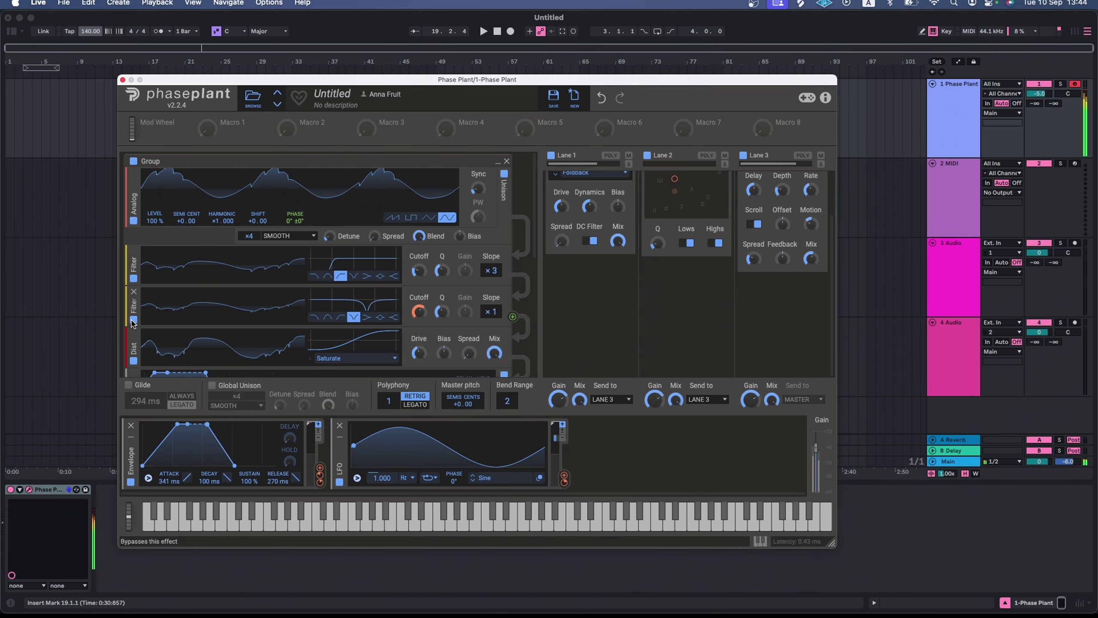
Step: Add a Faturator below the Formant Filter in Lane 2
scroll(623, 351, "up", 2)
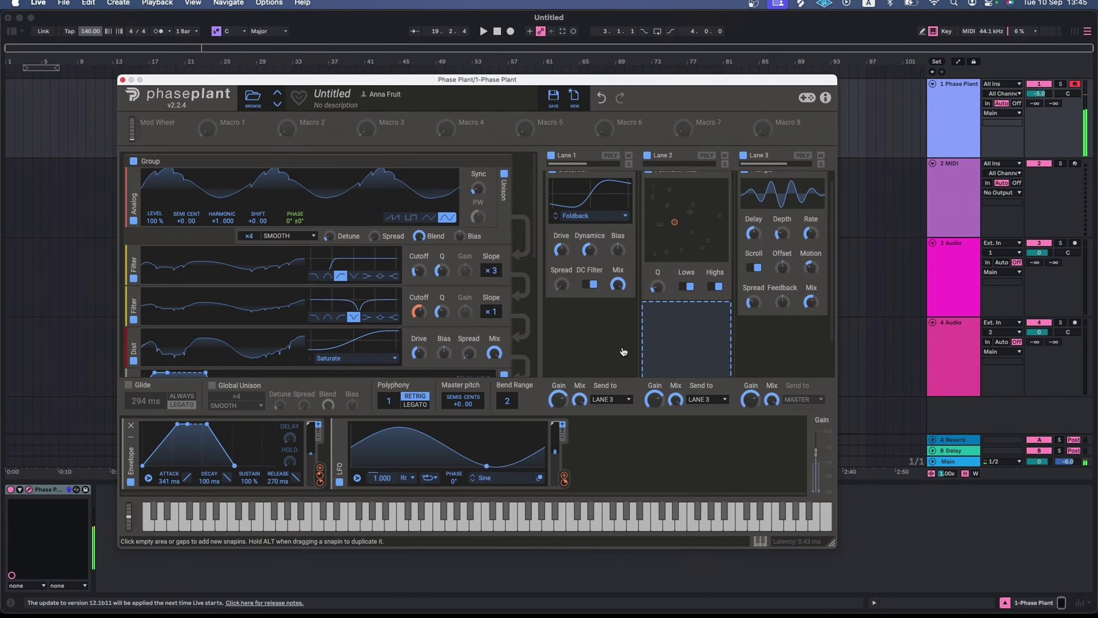
left_click(623, 351)
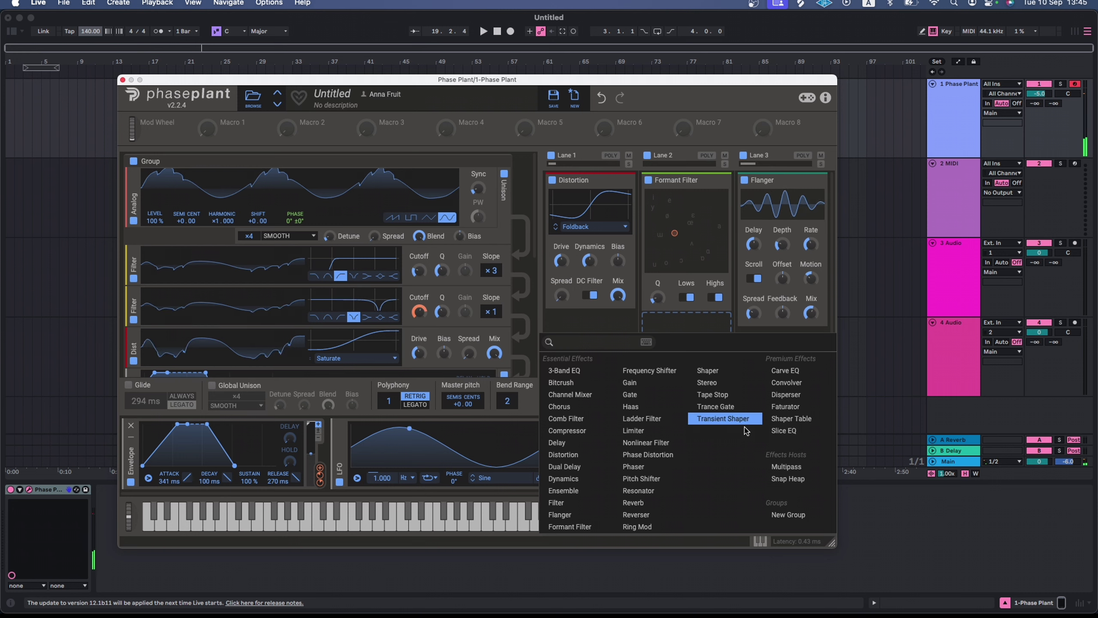
left_click(780, 407)
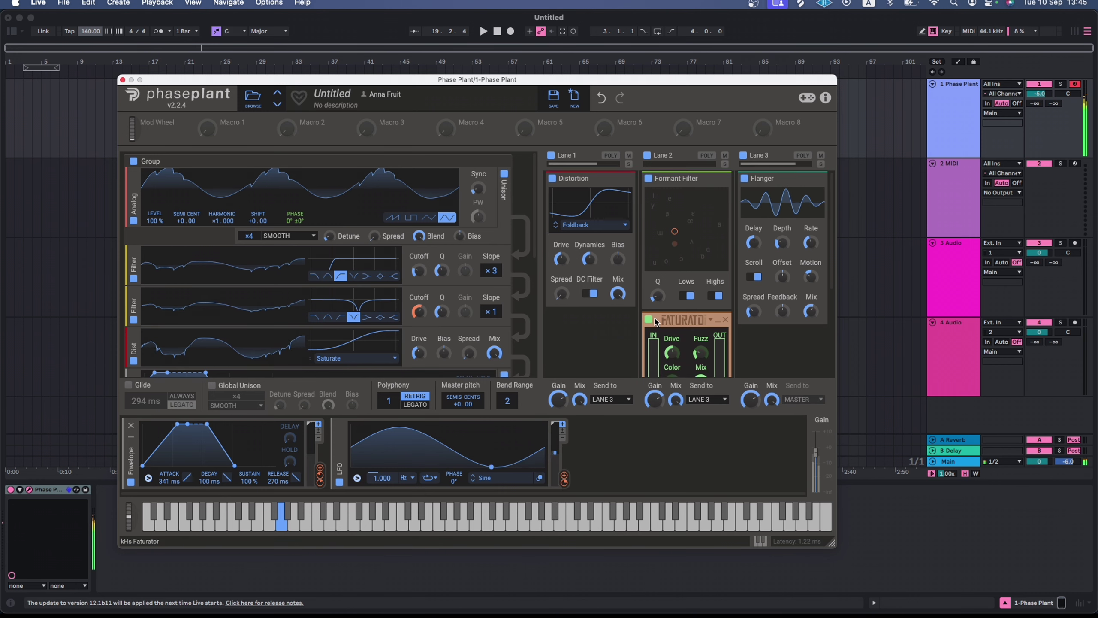
scroll(656, 322, "down", 3)
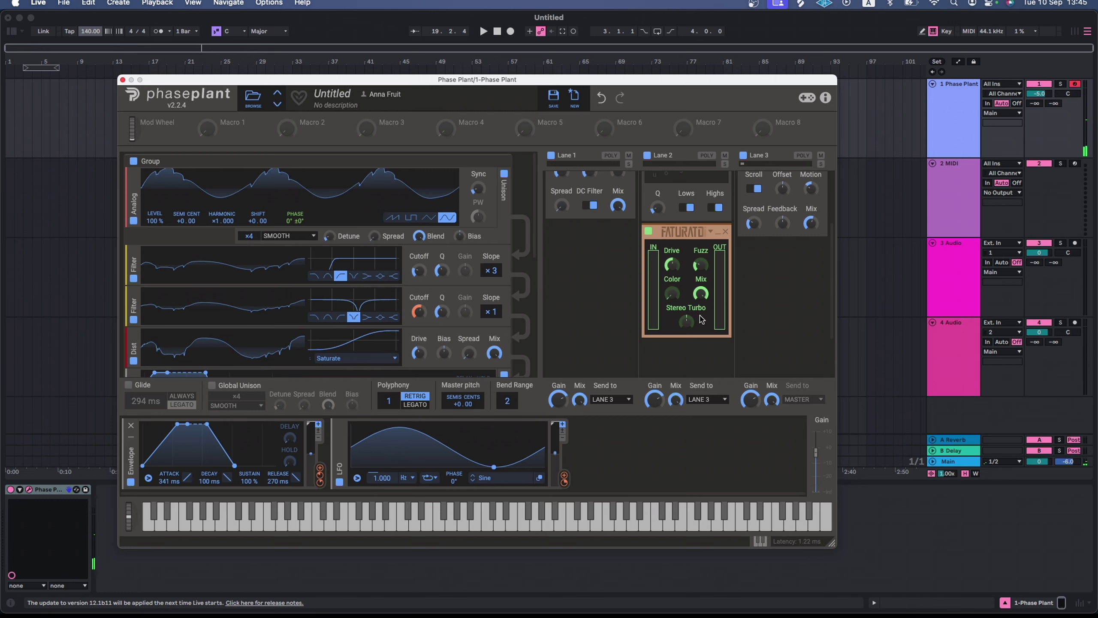
Step: Route Lane 1's output to Lane 2
scroll(490, 298, "down", 6)
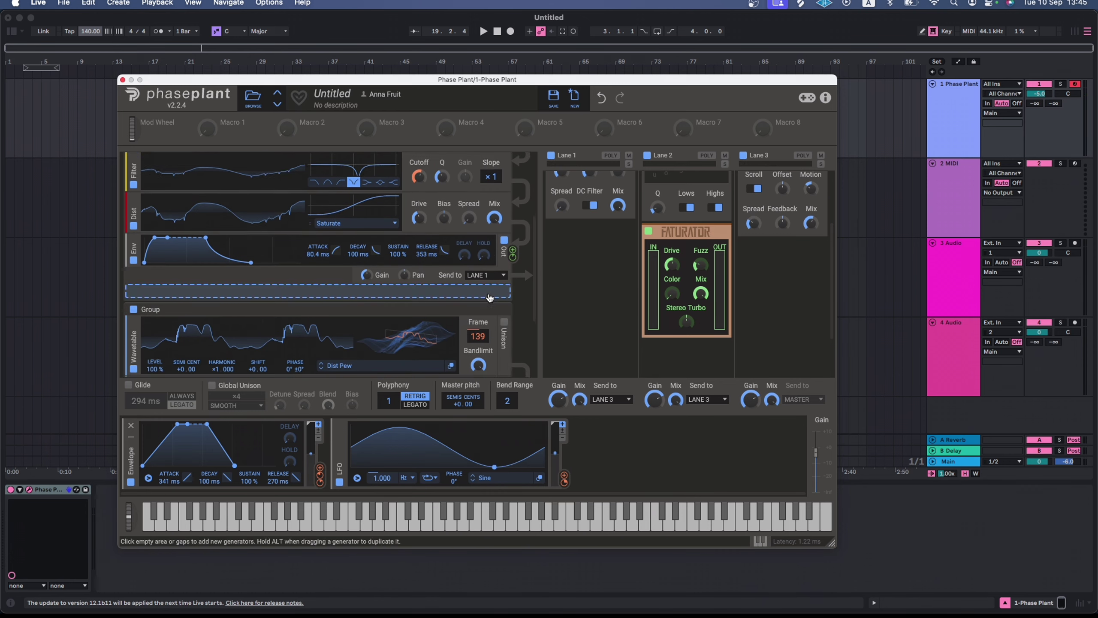
scroll(490, 297, "down", 4)
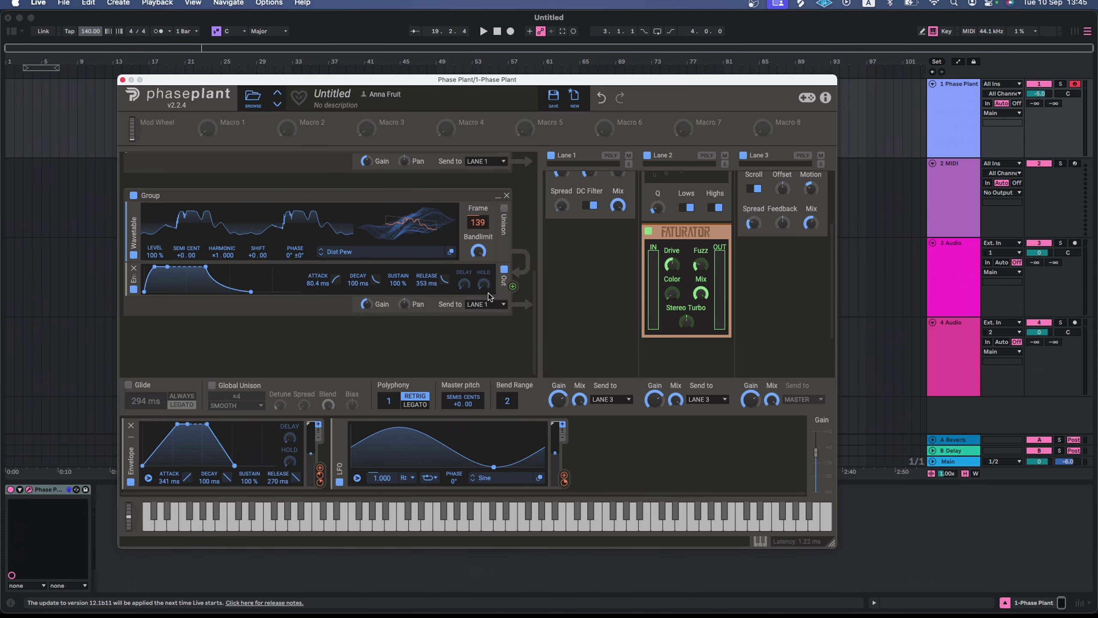
left_click(614, 400)
left_click(619, 400)
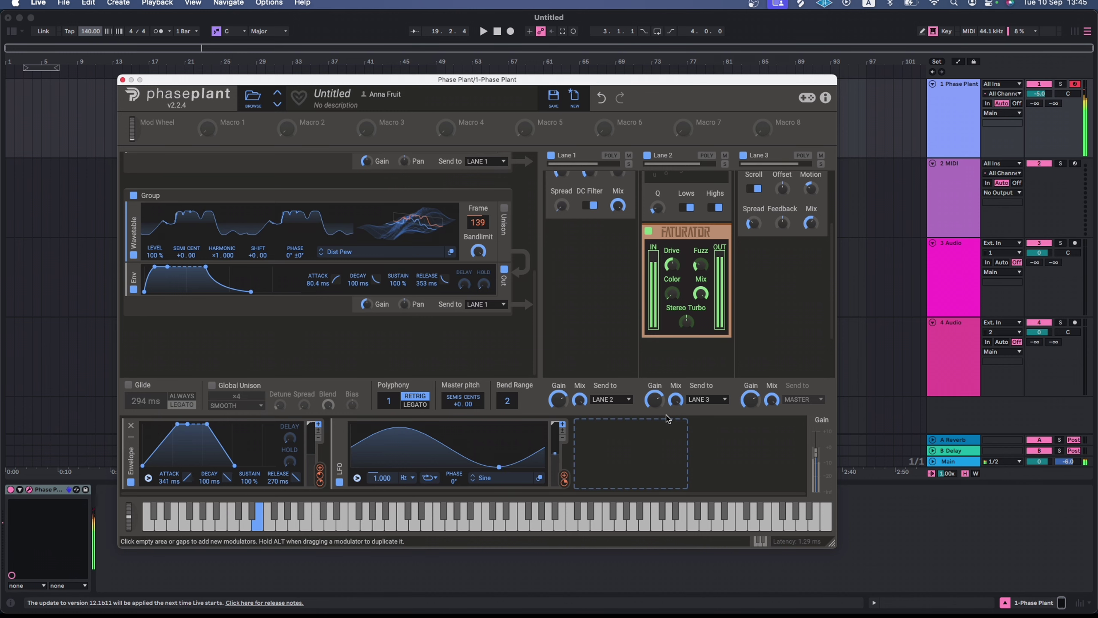
Step: Turn down the Faturator's Fuzz, assign Macro 1 to its Drive and Fuzz, and adjust the macro
scroll(672, 361, "up", 3)
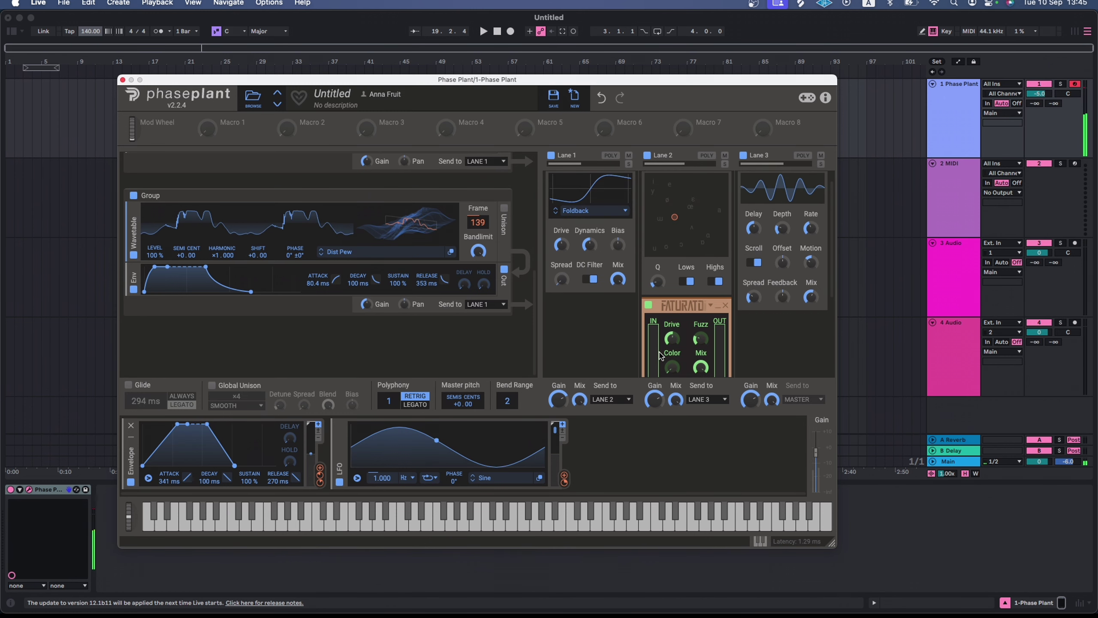
mouse_move(701, 339)
left_mouse_down()
mouse_move(700, 312)
mouse_move(700, 339)
left_mouse_up()
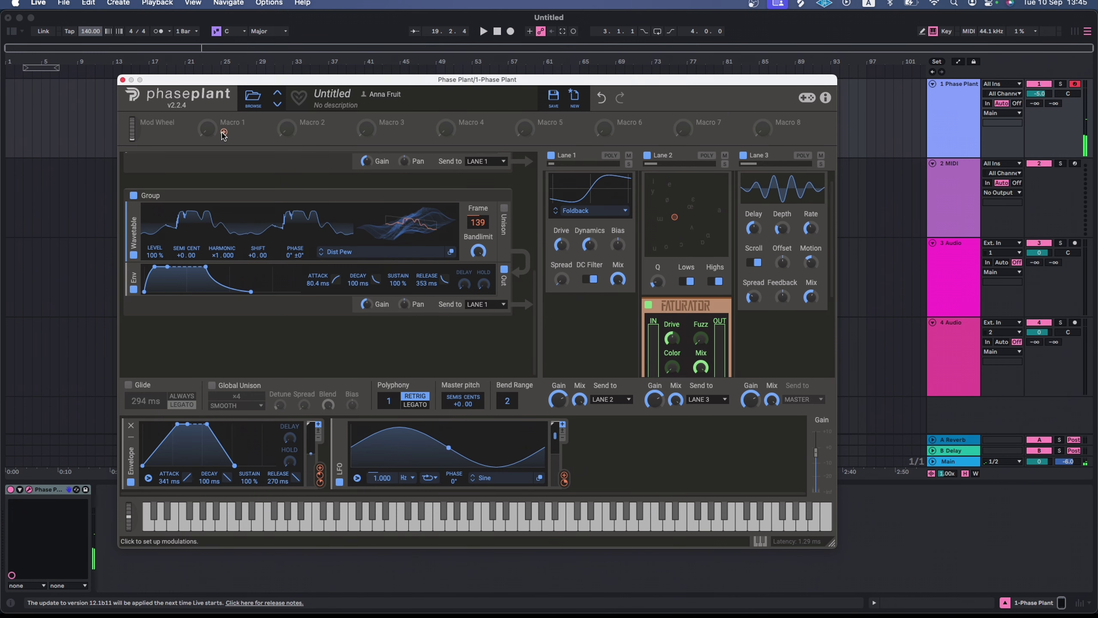
left_click(224, 132)
left_click_drag(673, 349, 671, 342)
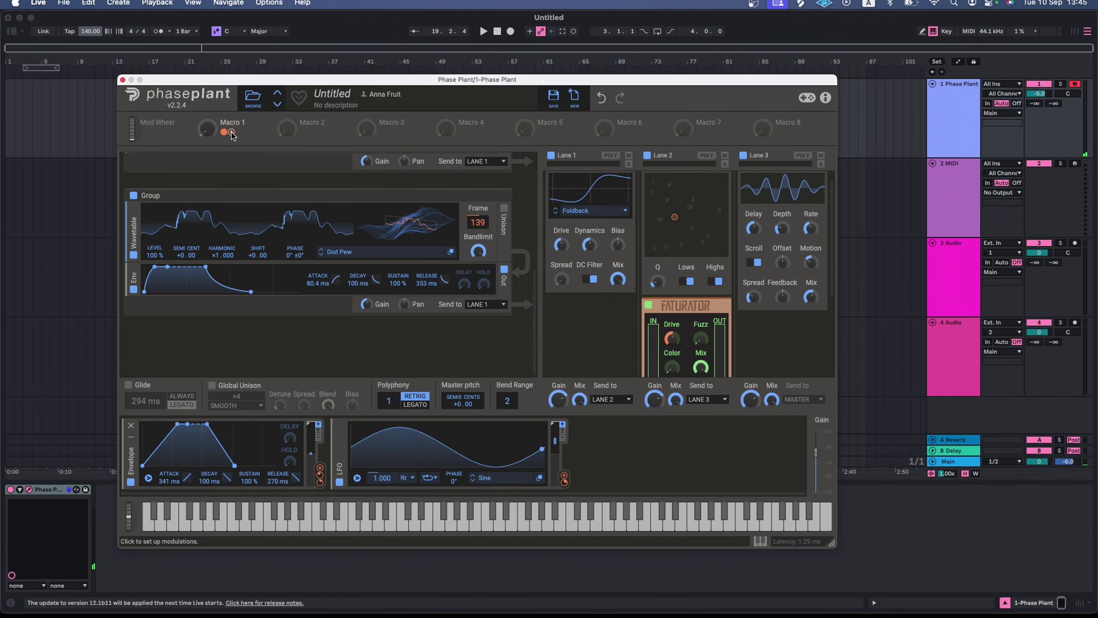
left_click_drag(231, 132, 672, 362)
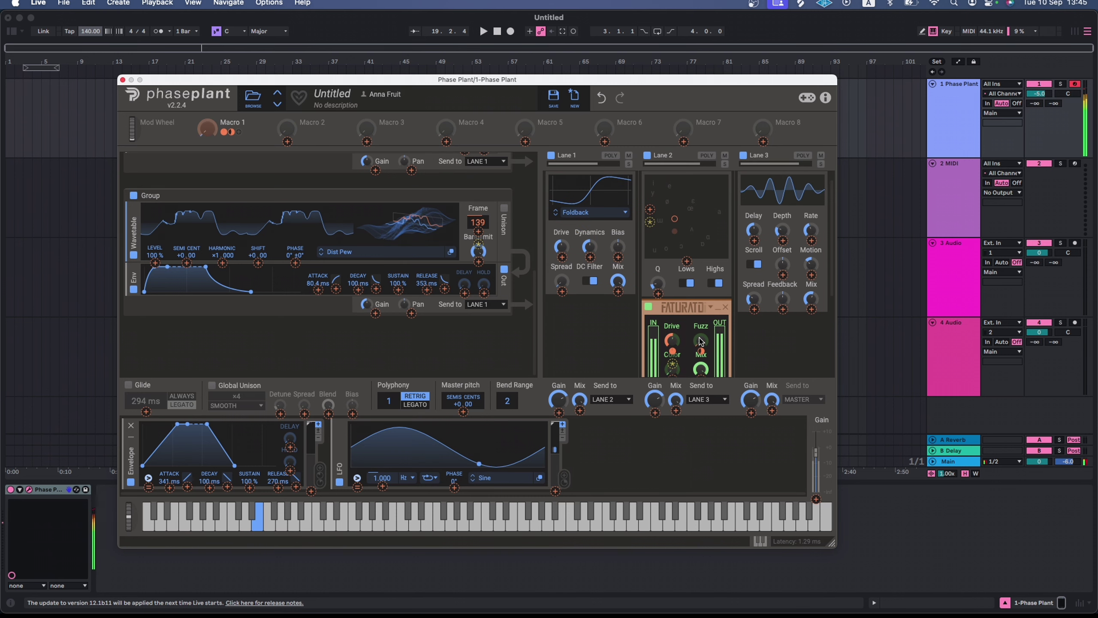
mouse_move(208, 129)
left_mouse_down()
mouse_move(207, 104)
mouse_move(206, 138)
left_mouse_up()
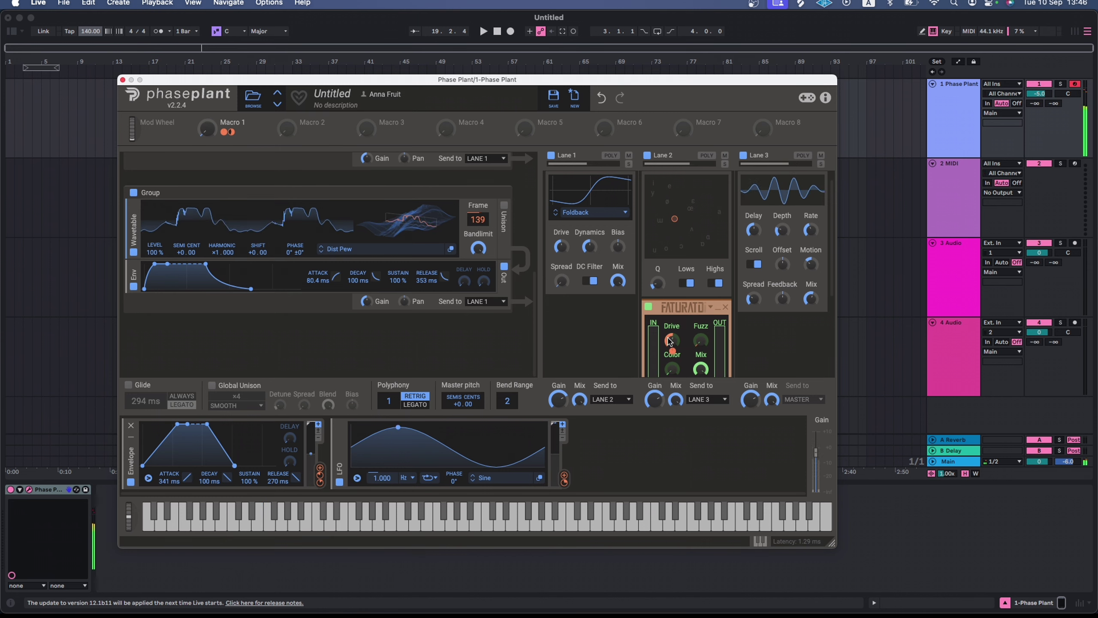
Step: Toggle solo on Lane 1 on and off to check its signal
scroll(657, 303, "down", 2)
left_click(628, 164)
left_click(628, 164)
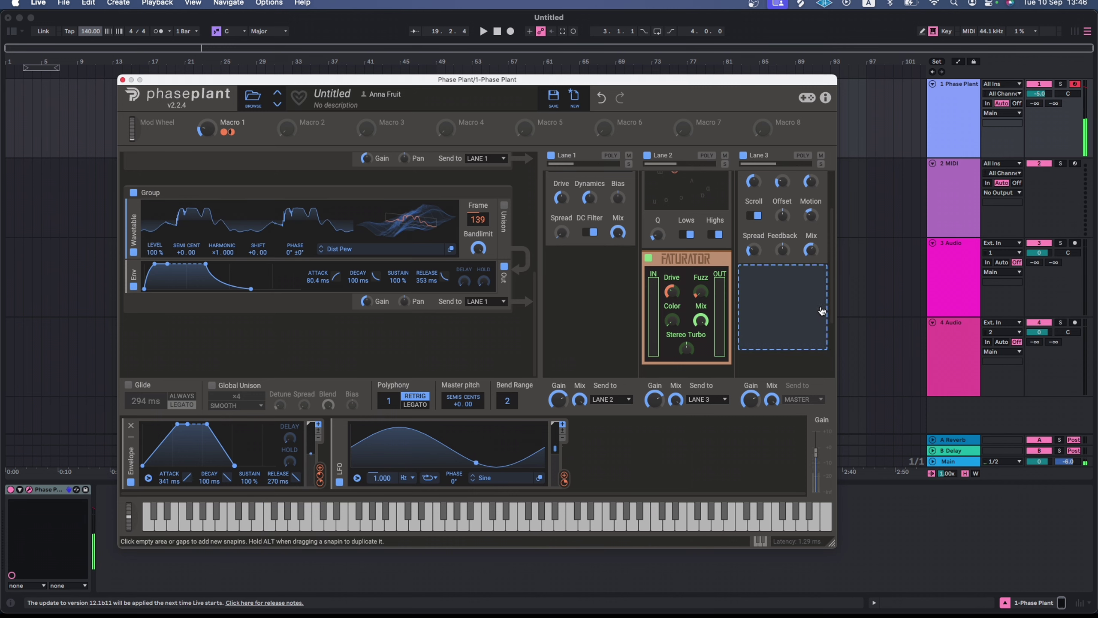
Step: Add a Snap Heap below the Flanger in Lane 3, and open its editor and preset browser
left_click(770, 330)
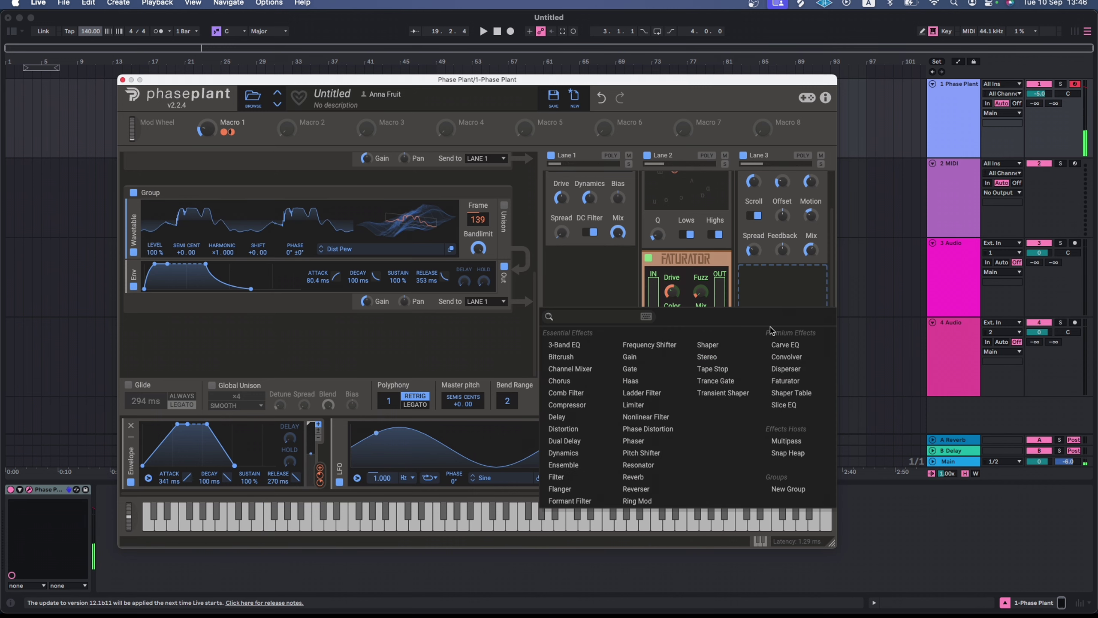
left_click(802, 458)
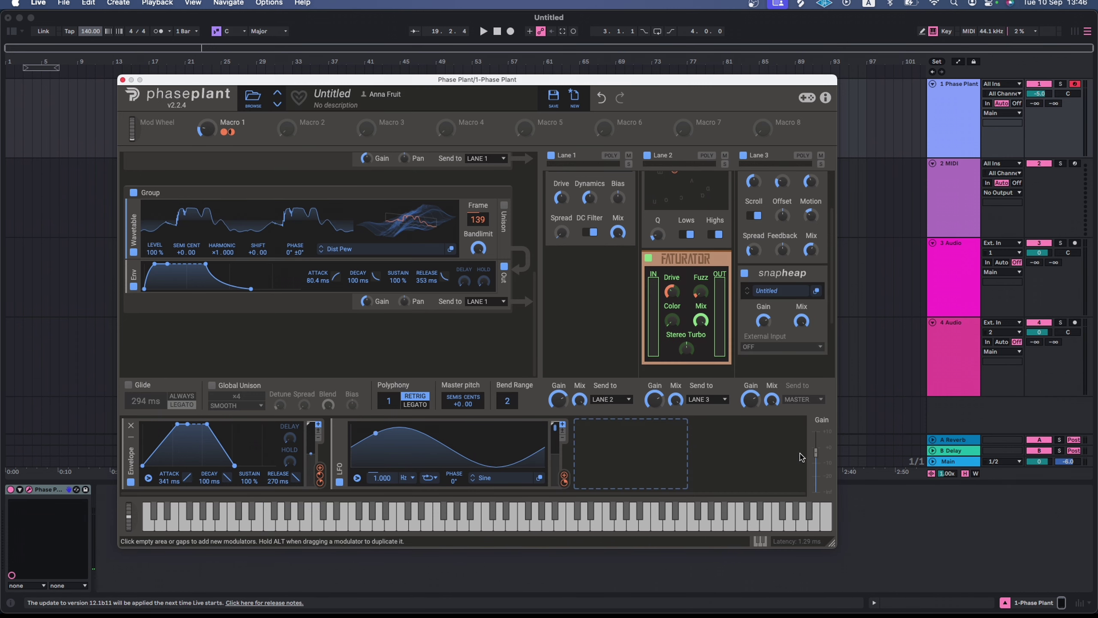
left_click(817, 290)
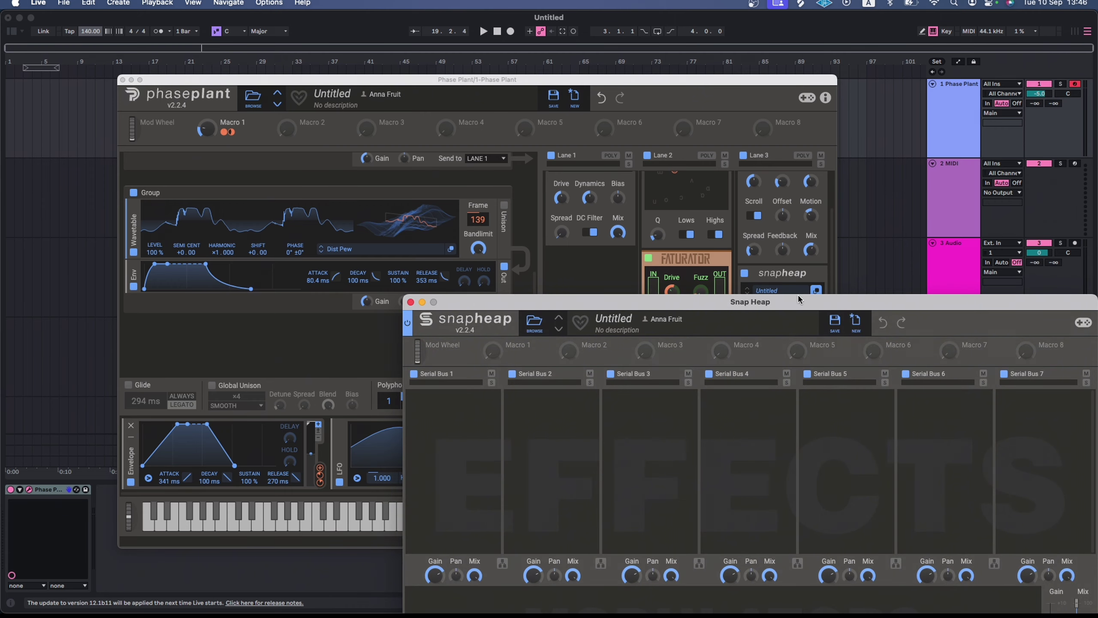
left_click_drag(798, 299, 540, 216)
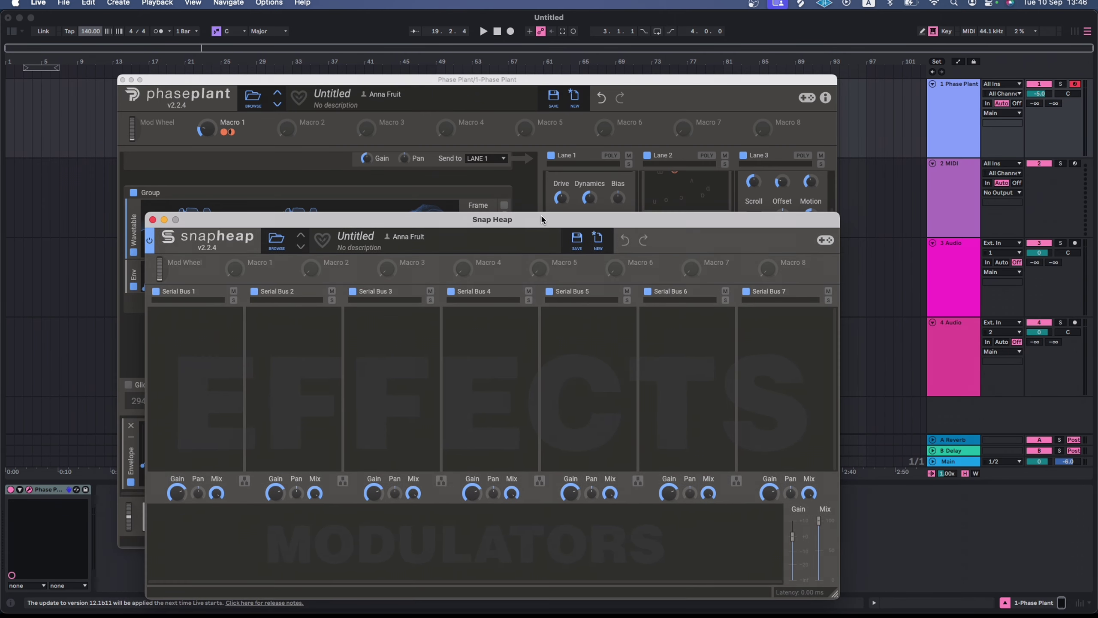
left_click(278, 242)
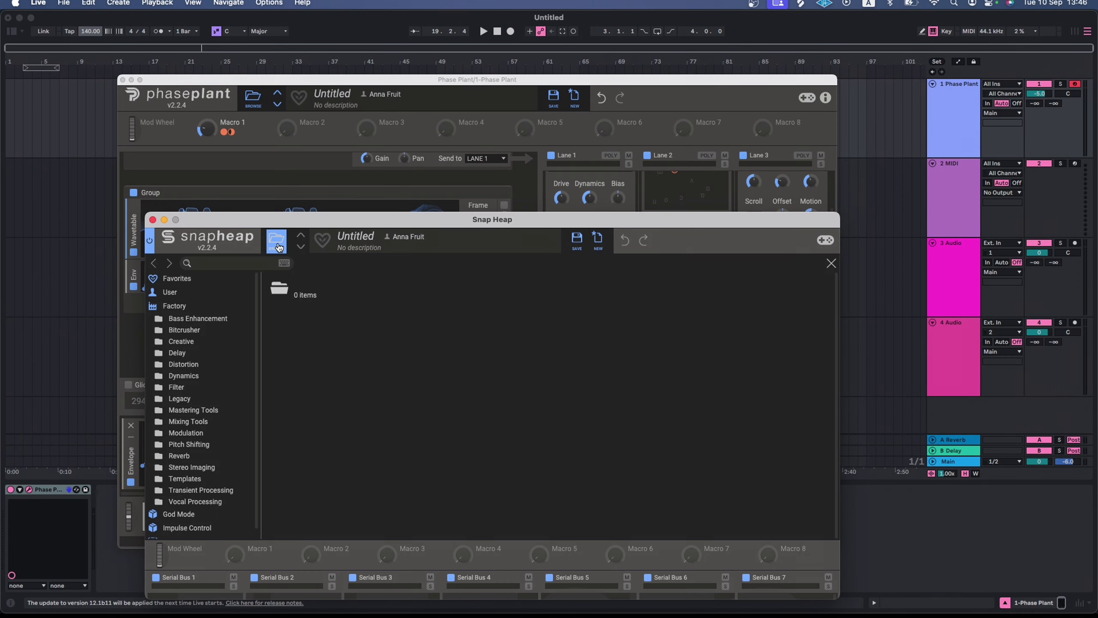
Step: Audition the Bass Enhancement factory presets in Snap Heap and load Thicken Your Subs
left_click(187, 320)
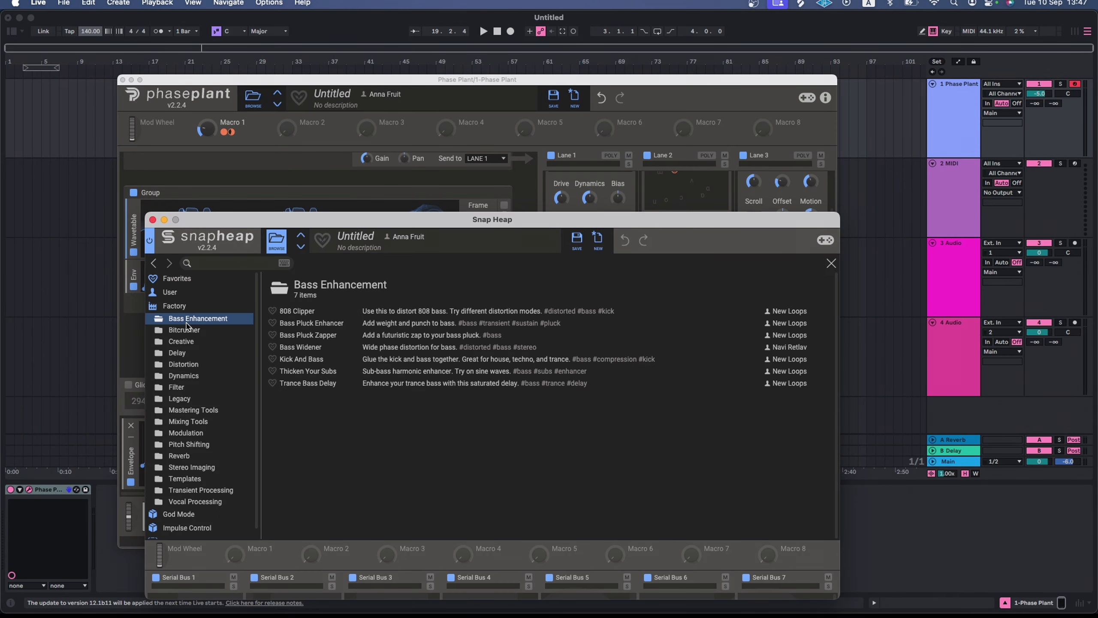
left_click(431, 310)
left_click(428, 324)
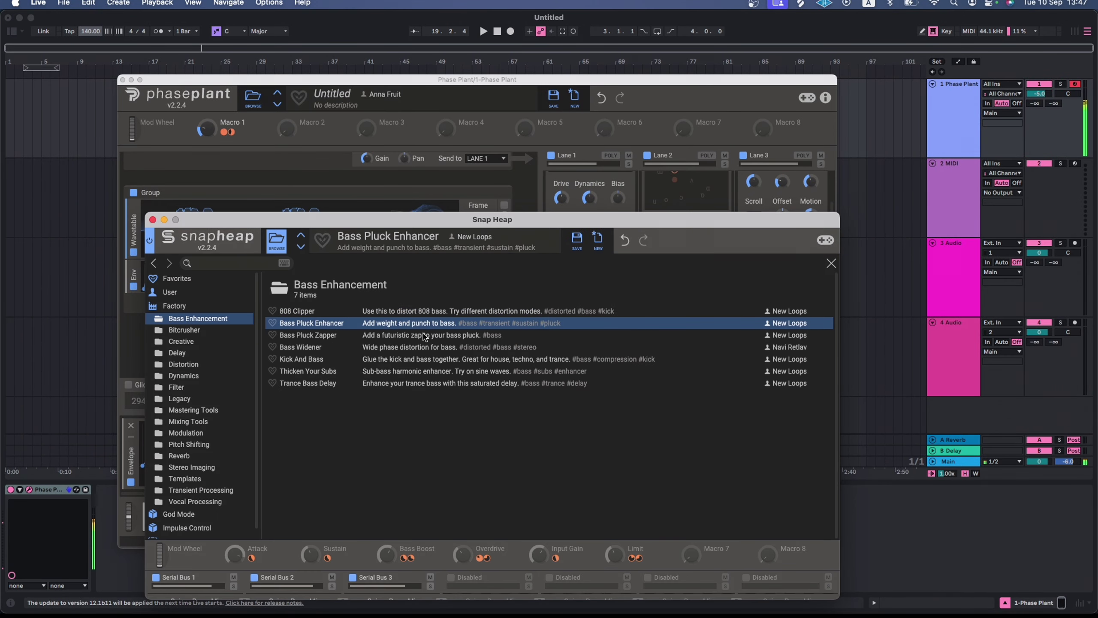
left_click(425, 335)
left_click(415, 371)
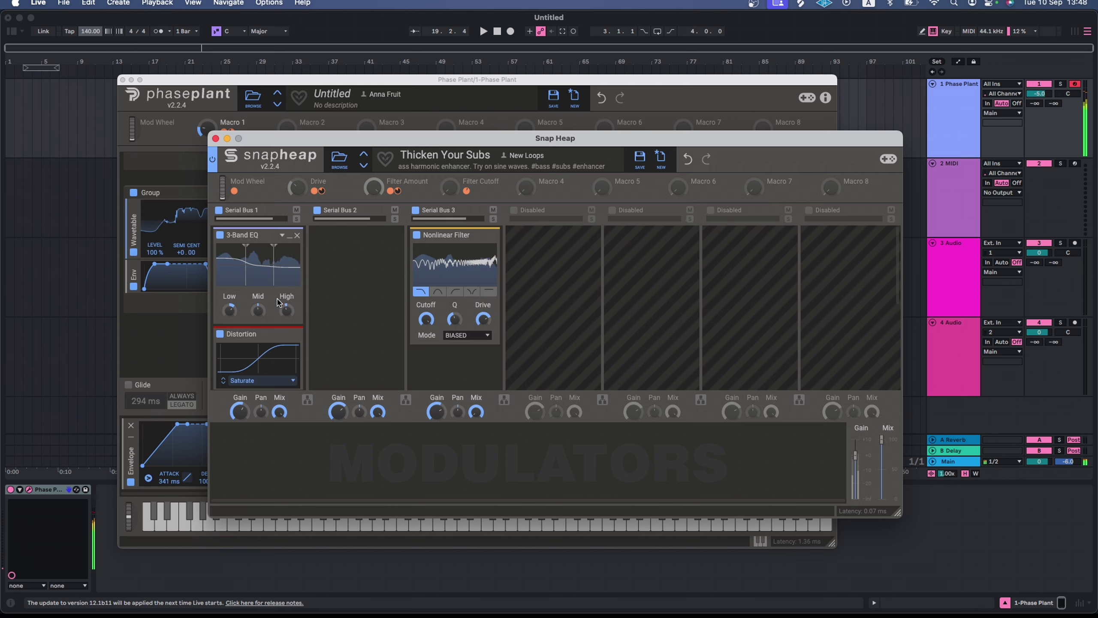
Step: Bypass and re-enable Snap Heap's 3-Band EQ, set its Mod Wheel to about 84%, and close the editor
left_click(220, 235)
left_click(220, 235)
left_click_drag(223, 191, 235, 167)
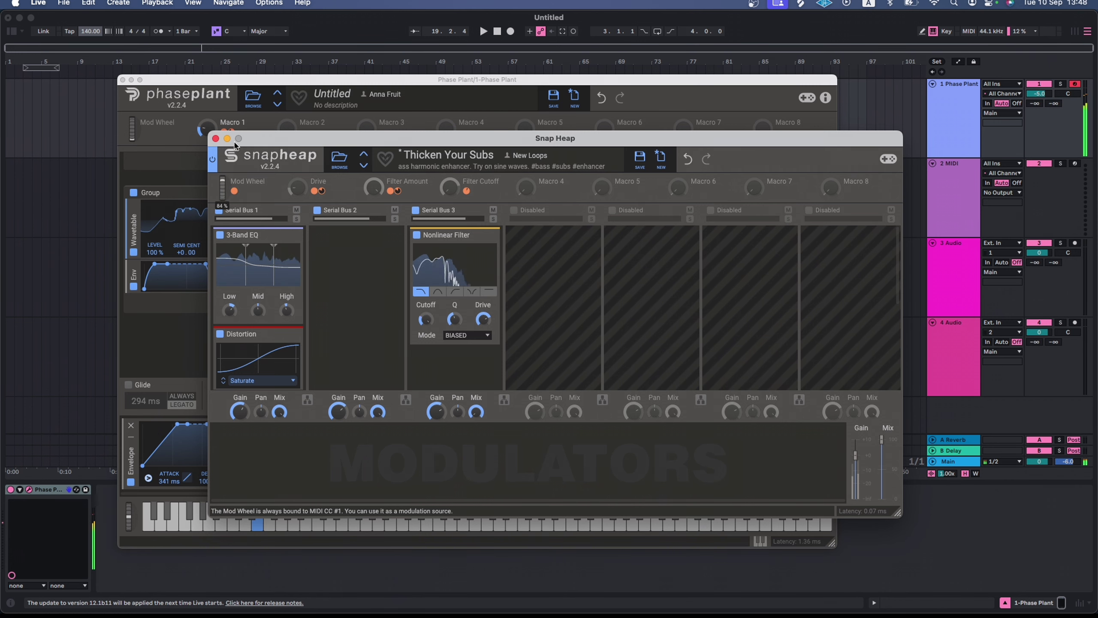
left_click(215, 138)
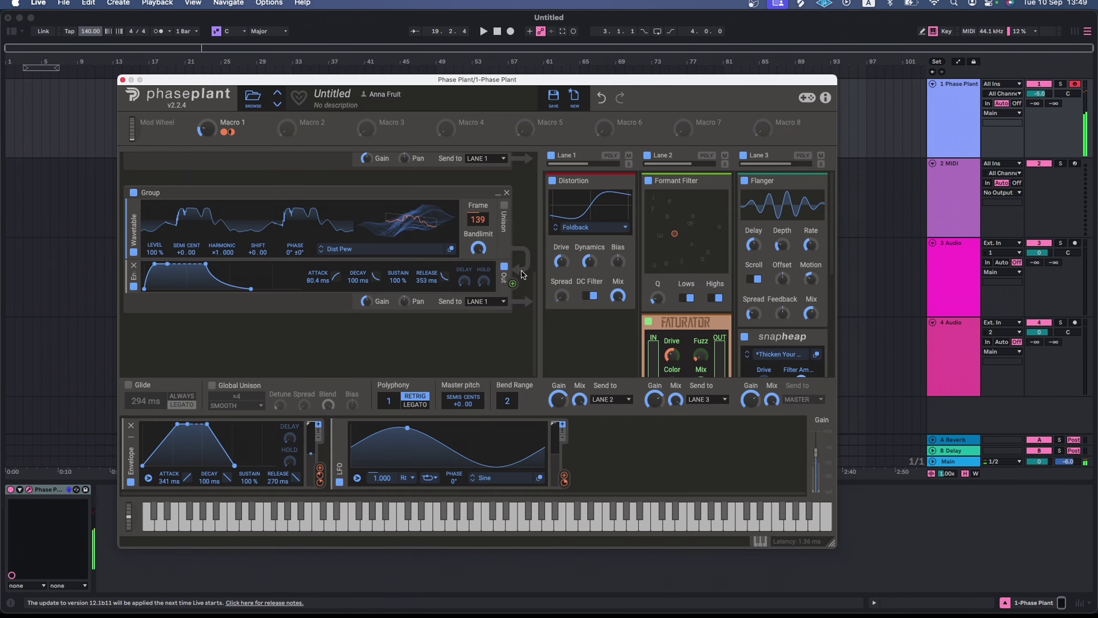
Step: Insert a Filter between the second filter and the distortion in the Analog generator's group
scroll(589, 279, "down", 1)
scroll(318, 328, "up", 3)
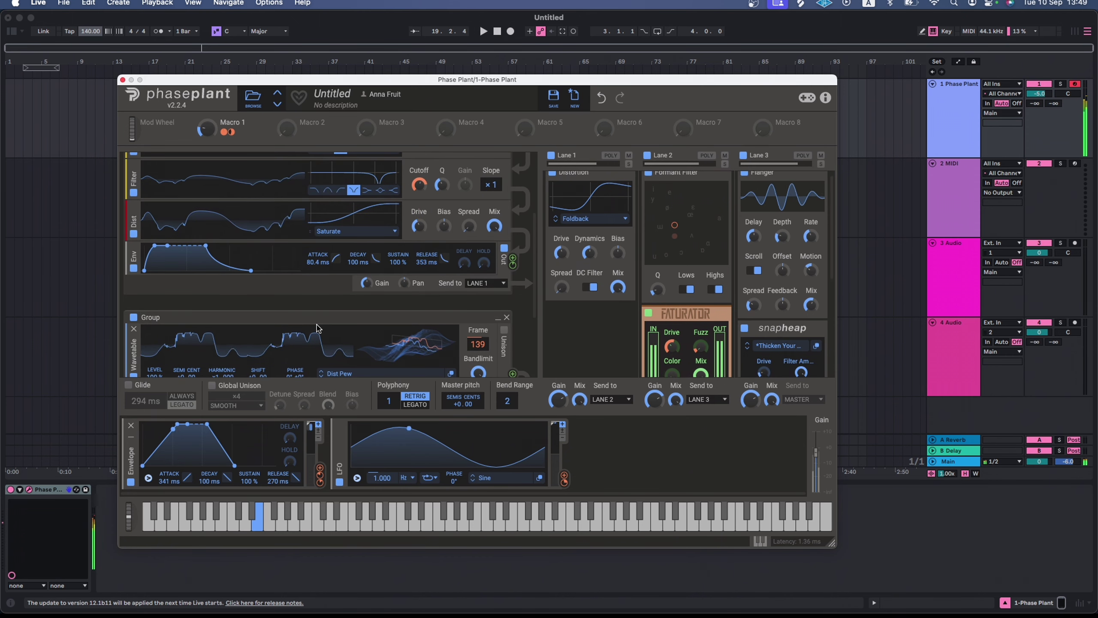
scroll(319, 328, "up", 3)
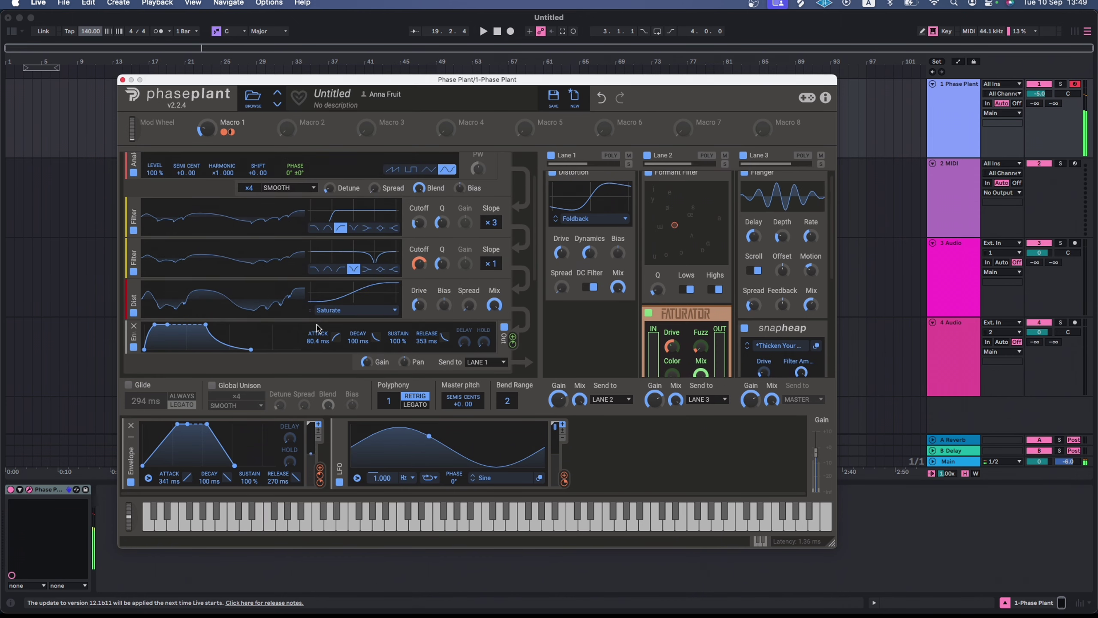
scroll(319, 328, "down", 1)
left_click(332, 276)
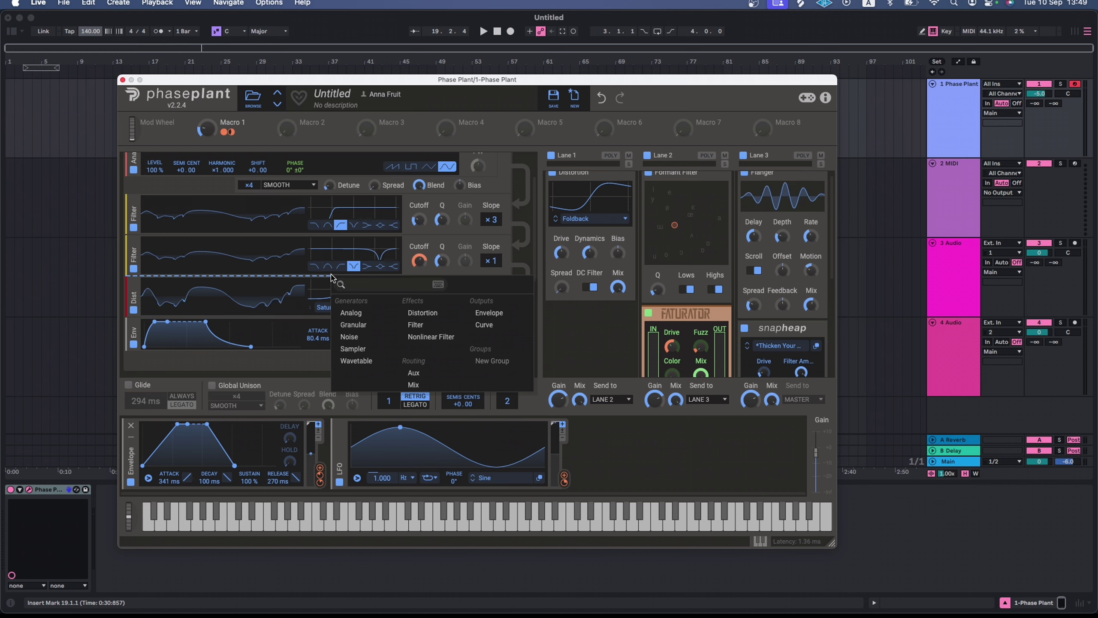
left_click(410, 325)
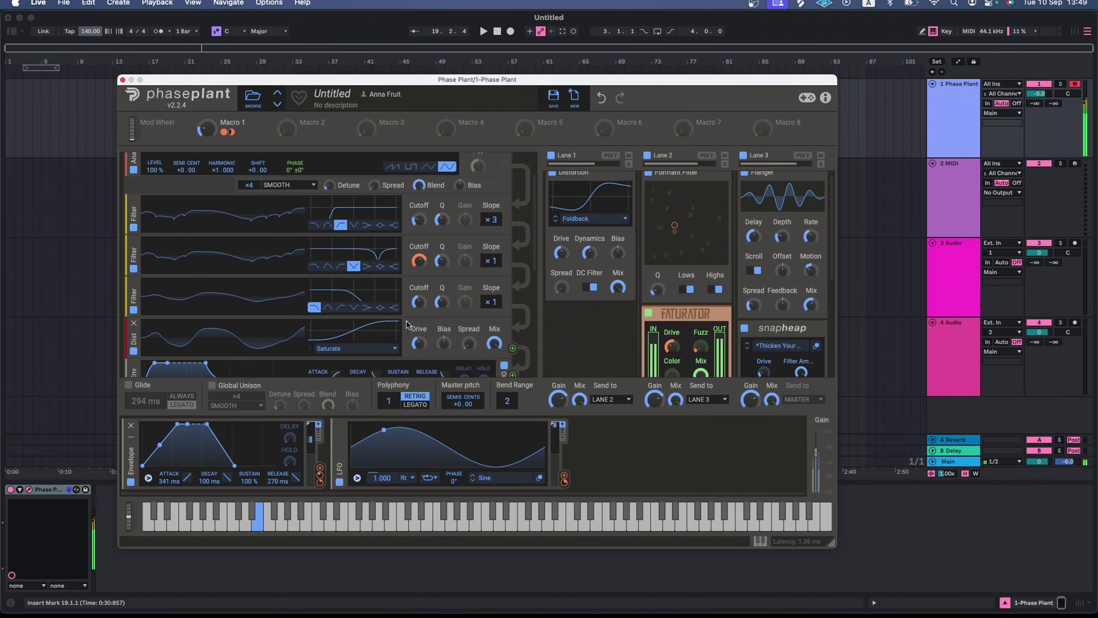
Step: Assign the Envelope to the new filter's Cutoff at about +40.8% and fine-tune the cutoff
scroll(433, 372, "down", 1)
mouse_move(322, 476)
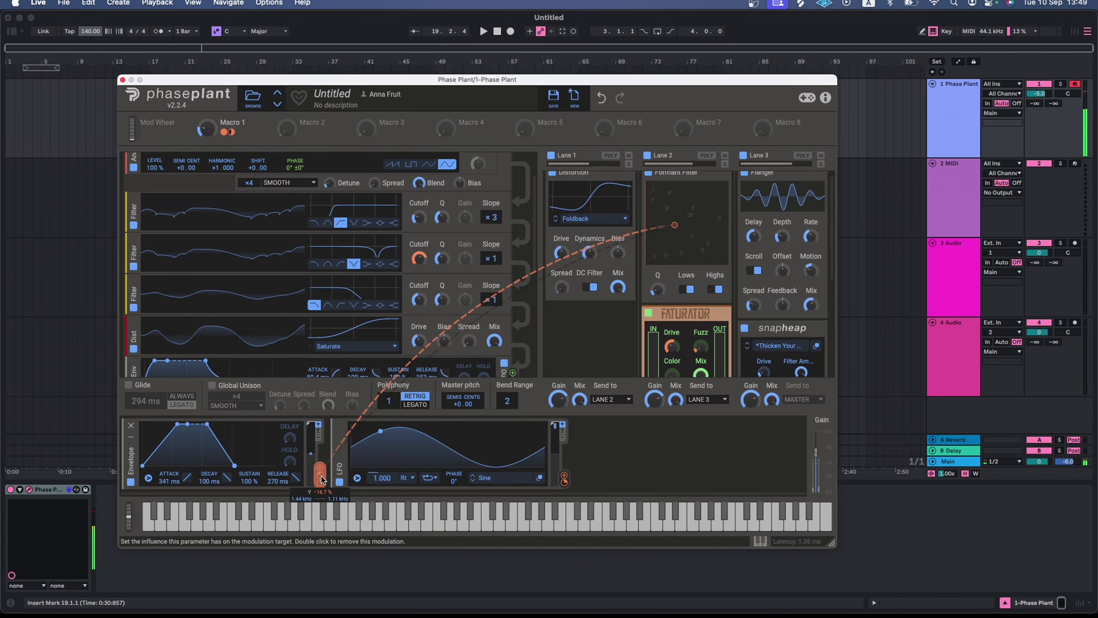
left_click_drag(322, 479, 420, 280)
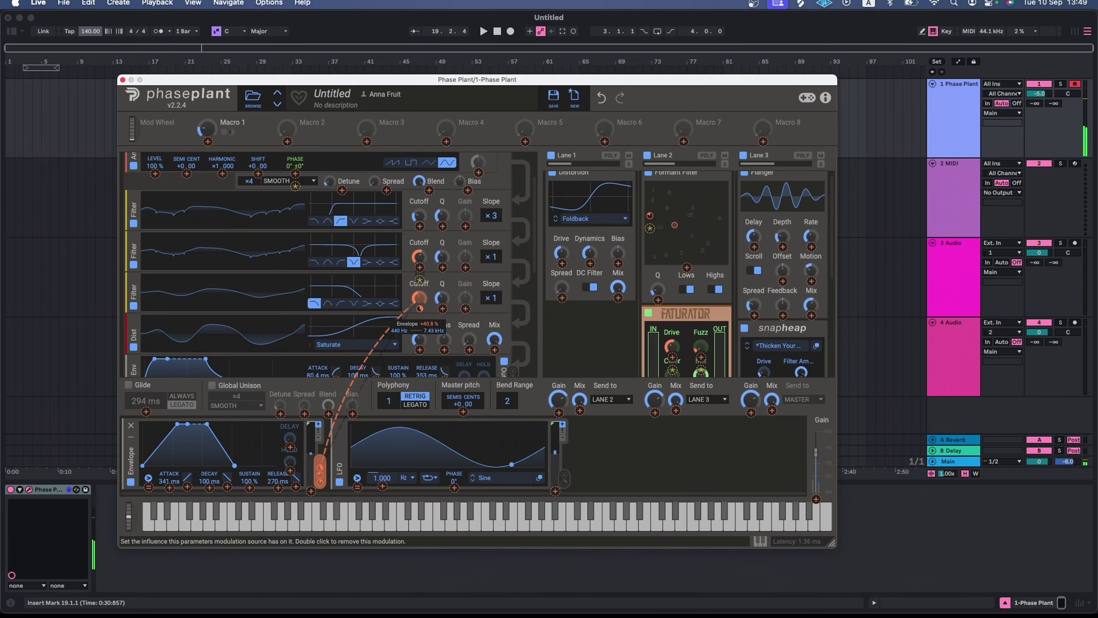
scroll(419, 305, "down", 2)
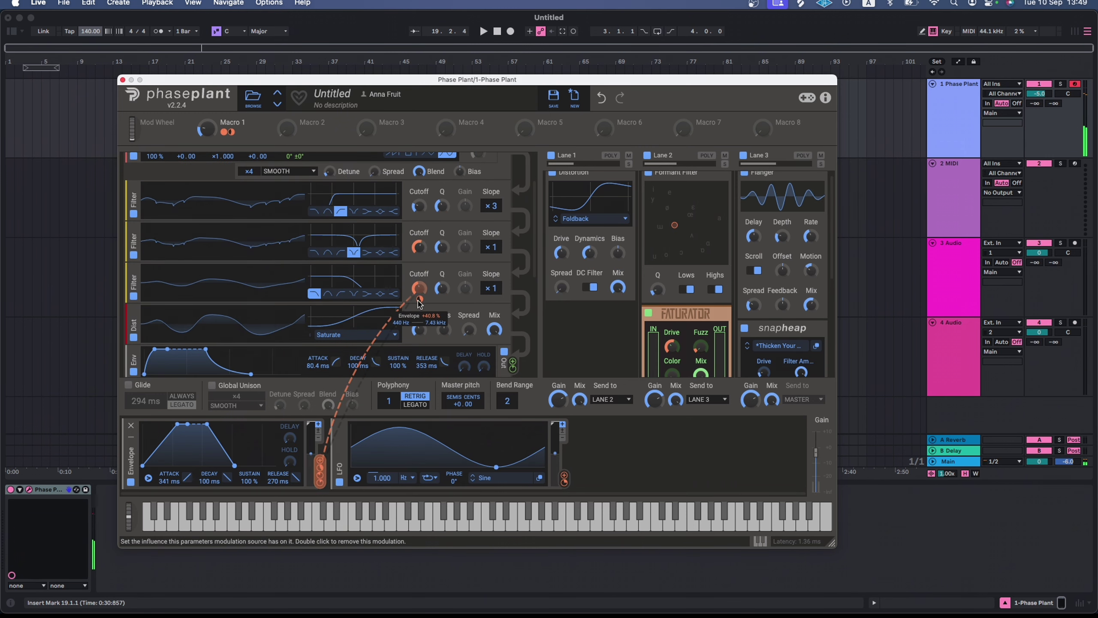
left_click_drag(419, 291, 419, 303)
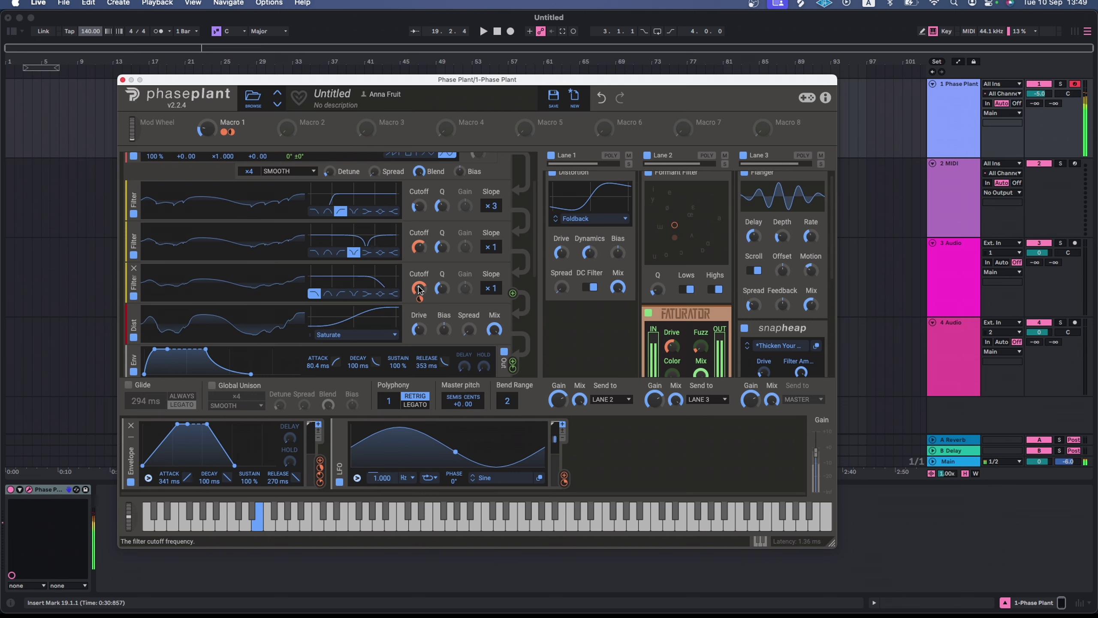
left_click_drag(419, 289, 419, 286)
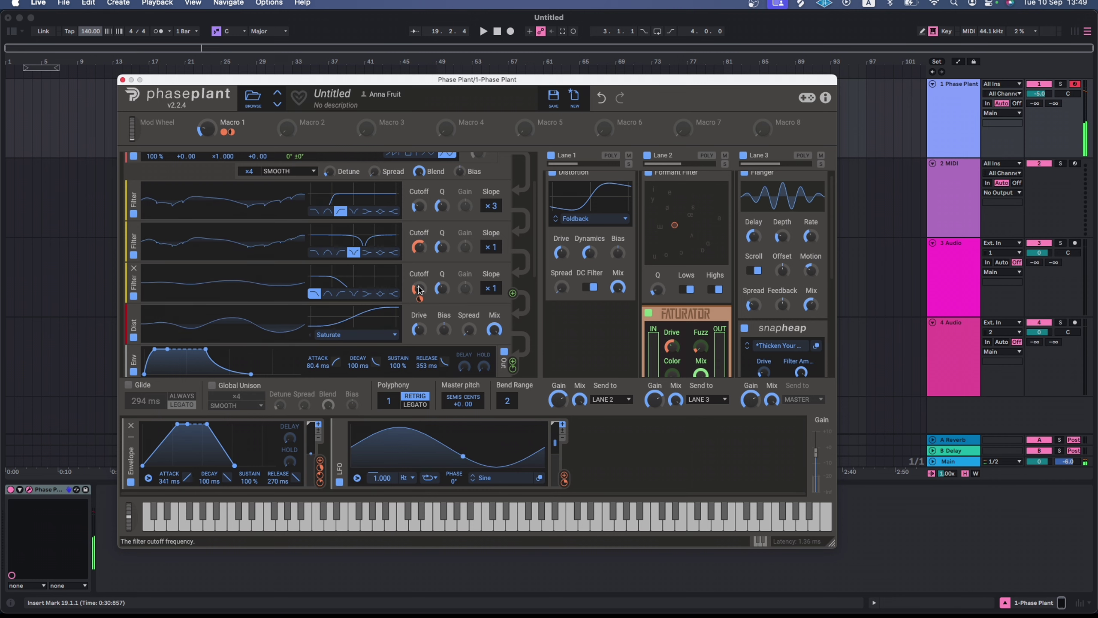
Step: Turn Unison back on for the Analog generator
scroll(429, 289, "up", 2)
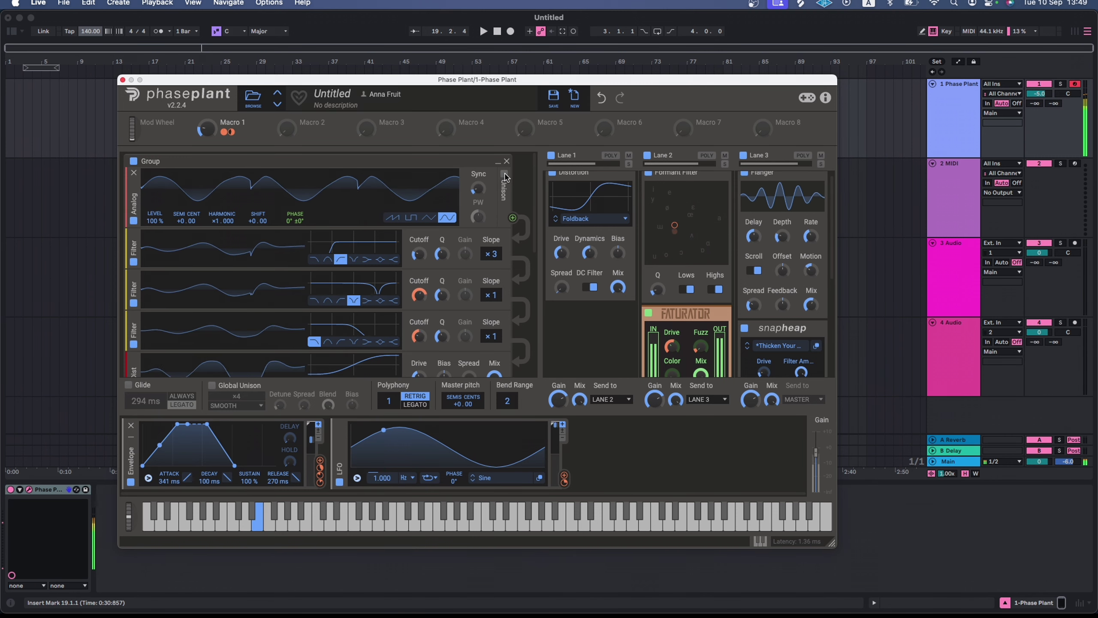
left_click(504, 174)
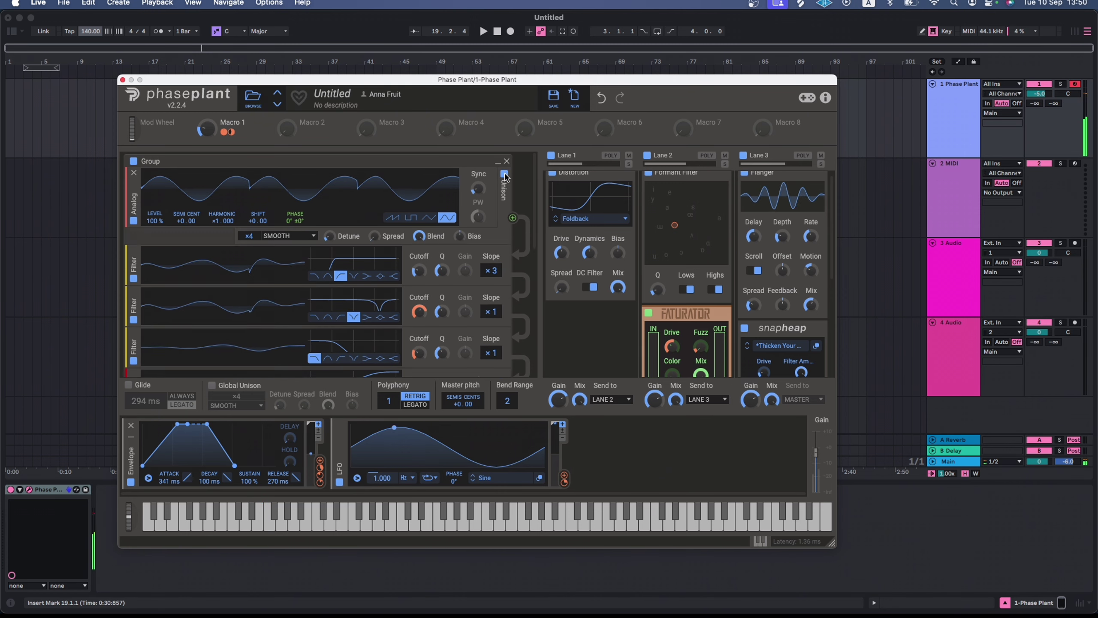
Step: Add a Convolver below the Snap Heap in Lane 3
scroll(772, 296, "down", 5)
left_click(771, 297)
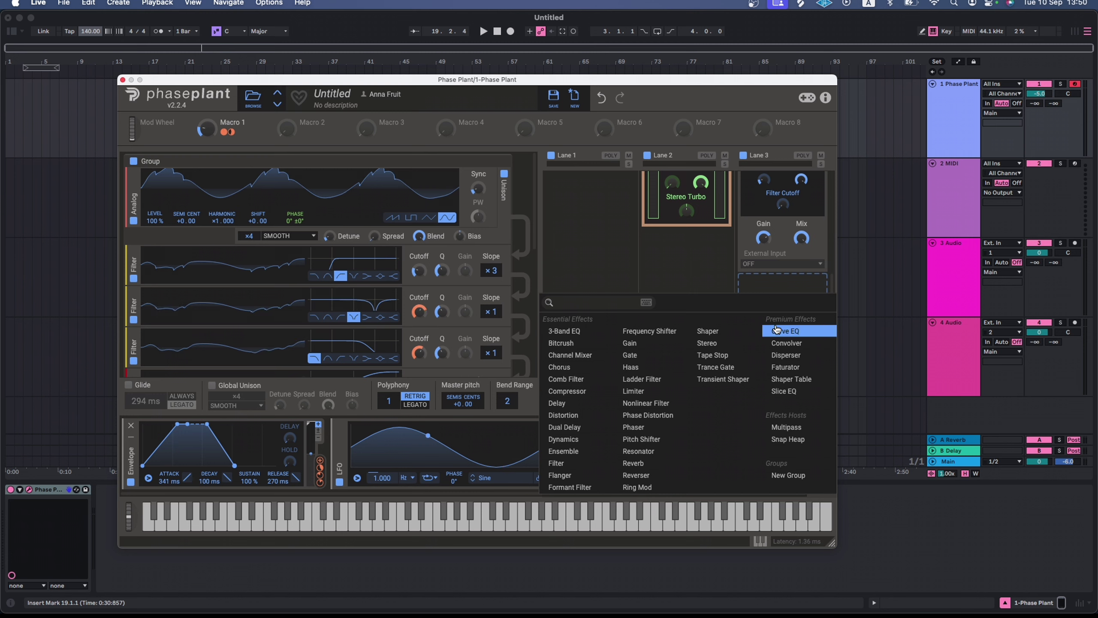
left_click(784, 343)
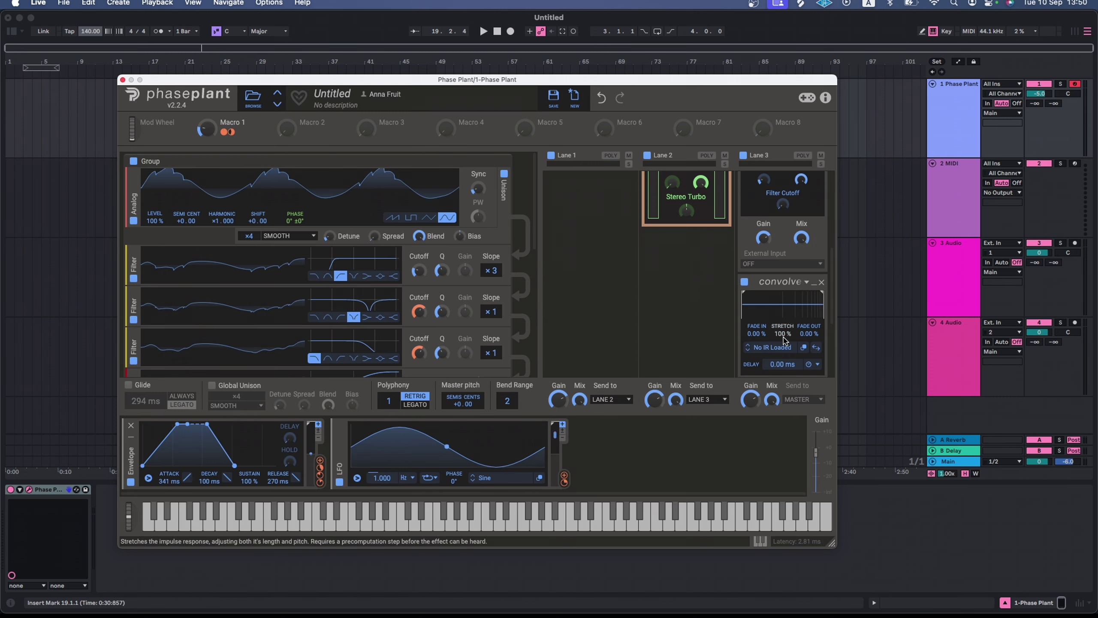
Step: Audition Impactverb, Snare Drumverb 1 and 2, and Tribal Drumverb 1 from Carta's Impact Tones in the Convolver
left_click(776, 348)
left_click(781, 465)
left_click(800, 513)
left_click(908, 476)
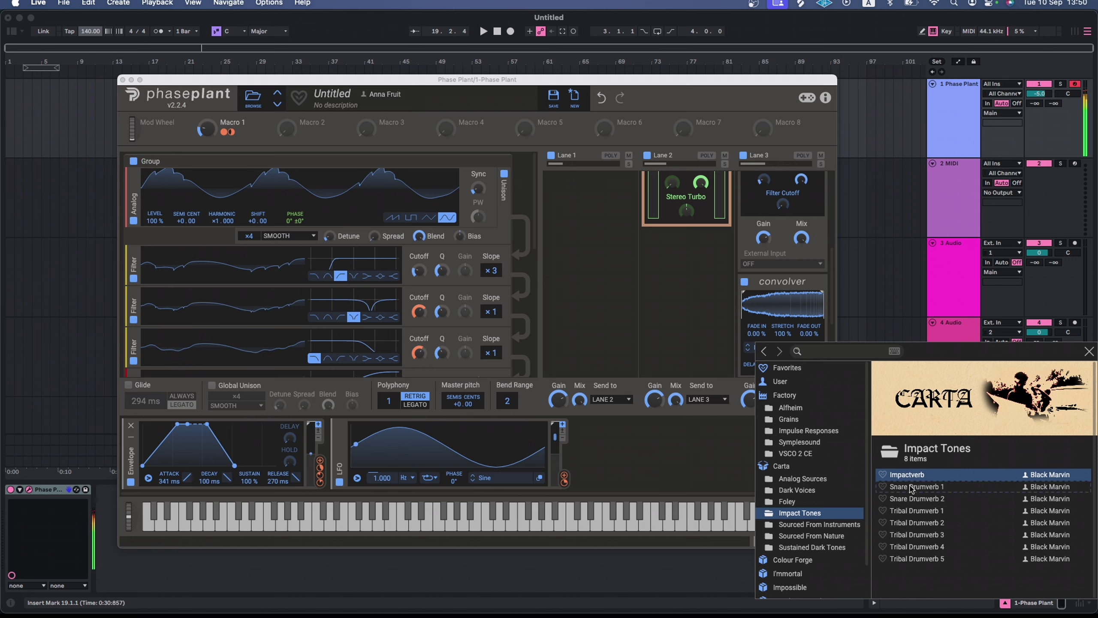
left_click(911, 486)
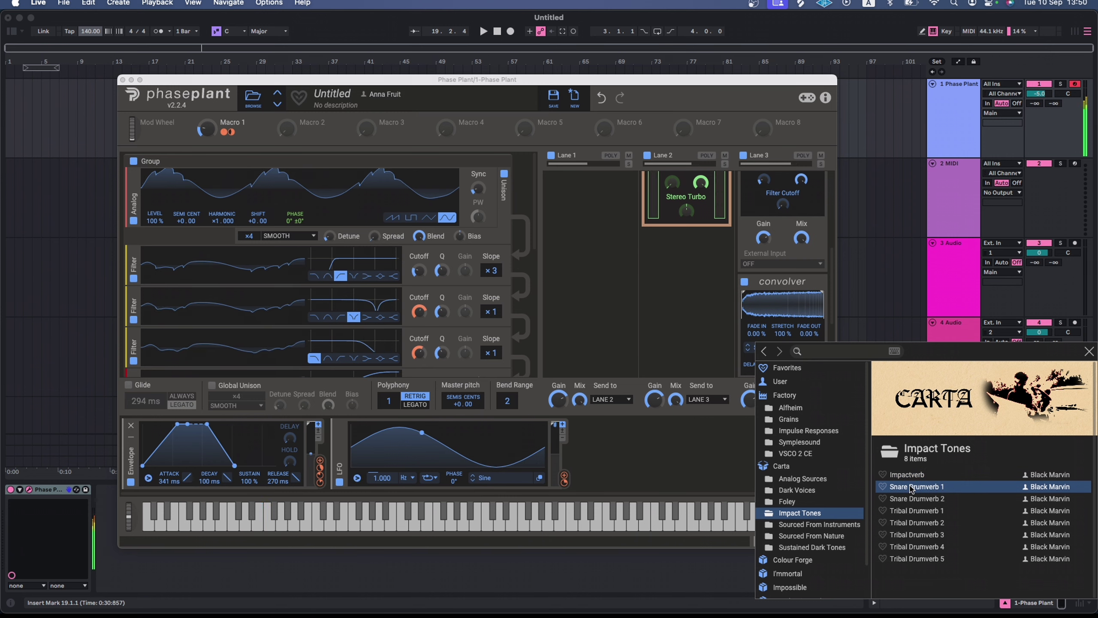
left_click(909, 499)
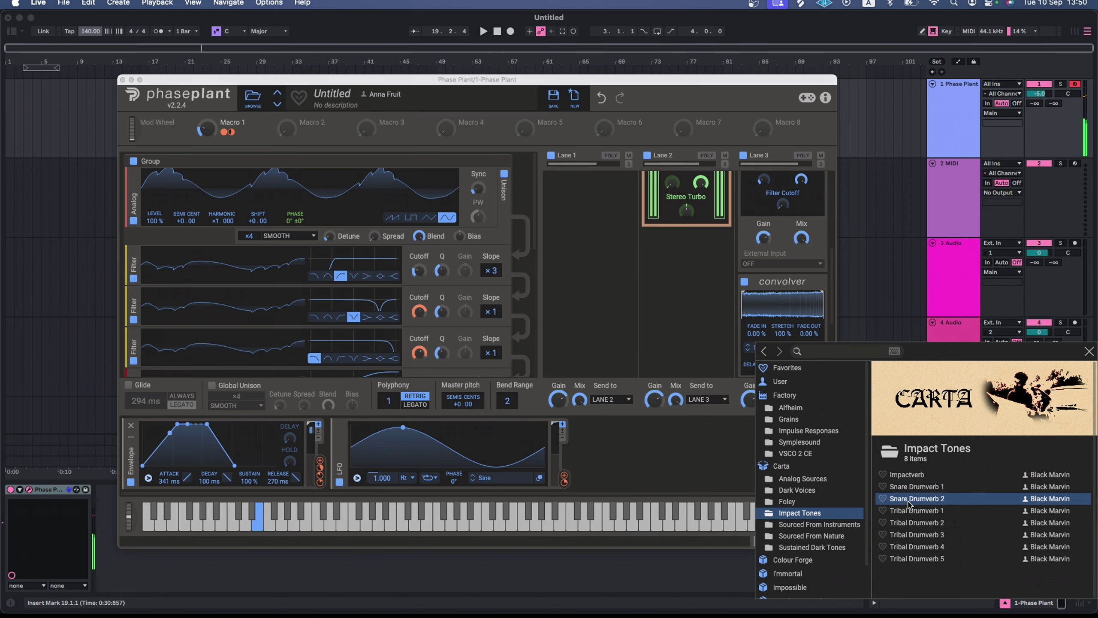
left_click(908, 512)
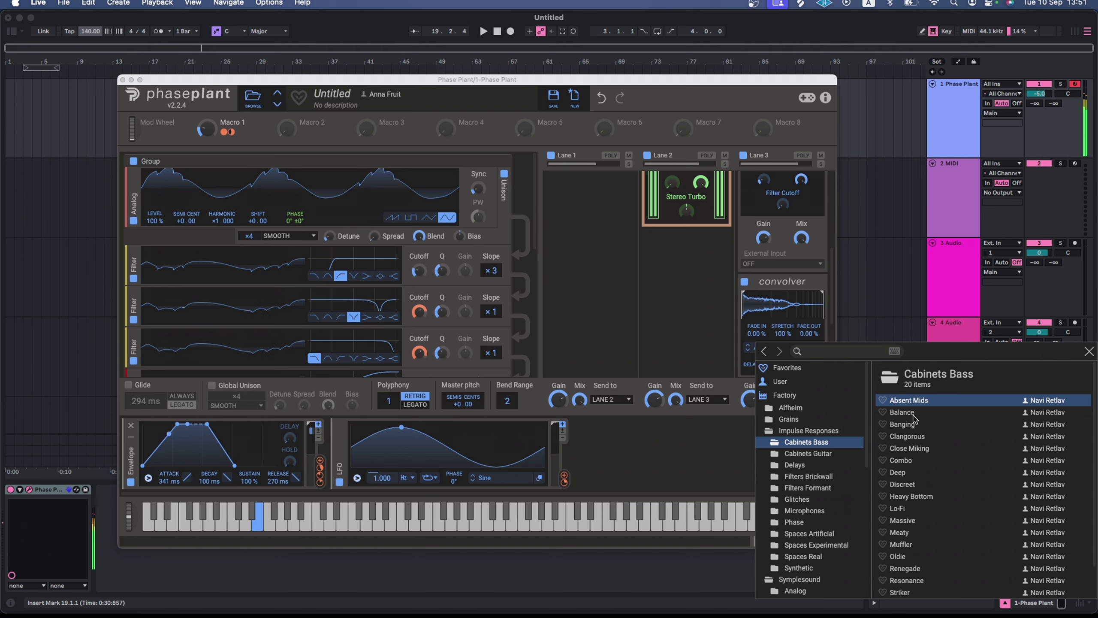
Step: Audition the factory Cabinets Bass impulse responses one after another, from Balance through Muffler
left_click(913, 415)
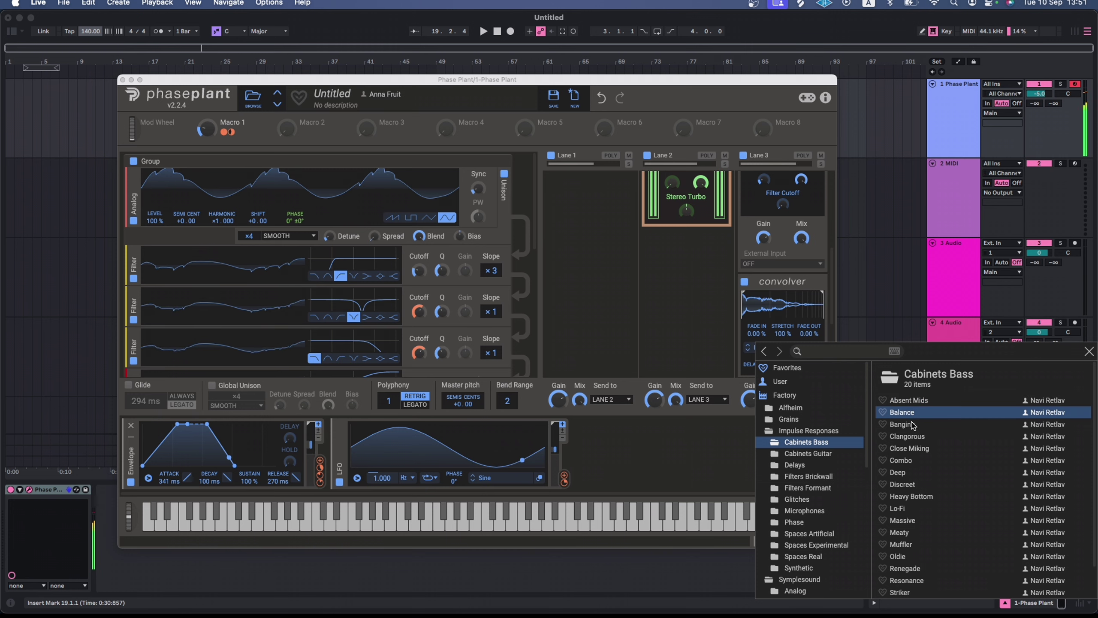
left_click(911, 427)
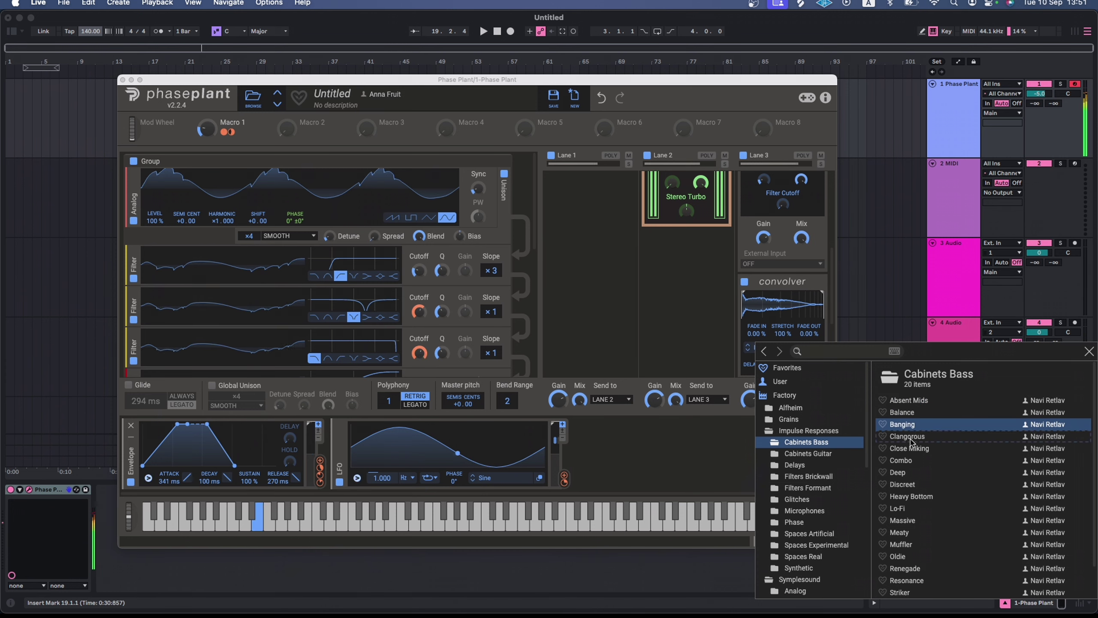
left_click(910, 438)
left_click(911, 450)
left_click(912, 461)
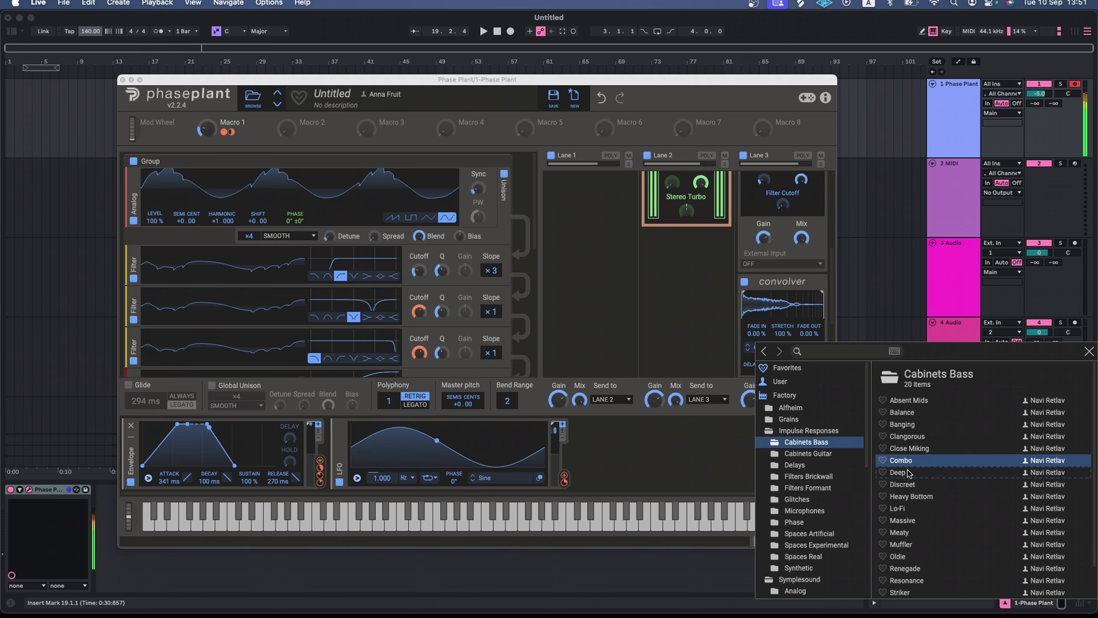
left_click(908, 472)
left_click(907, 484)
left_click(907, 497)
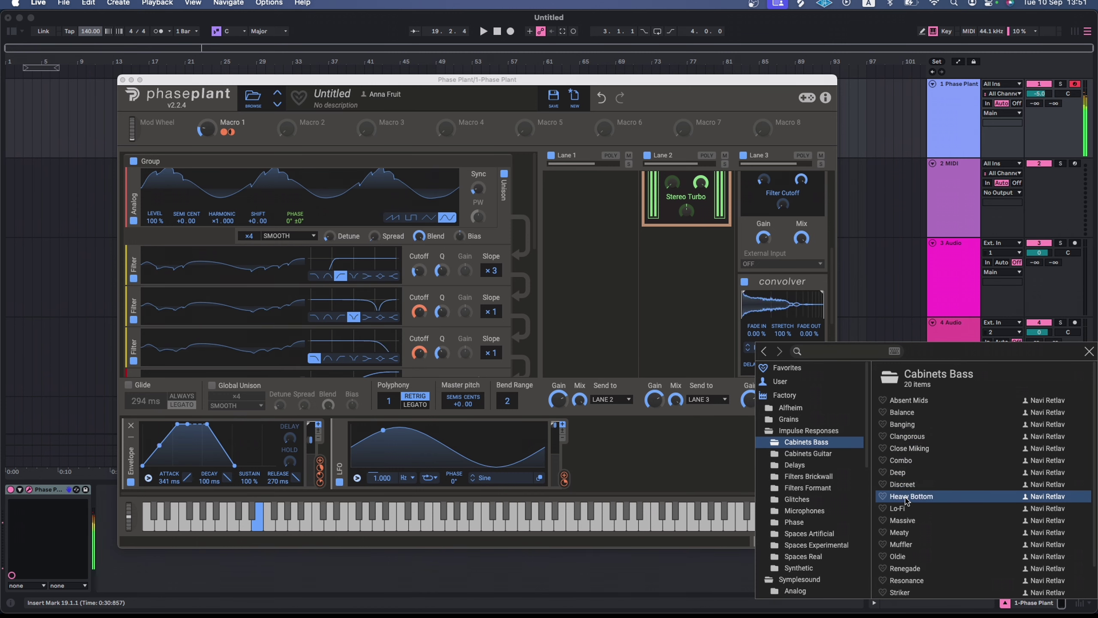
left_click(904, 509)
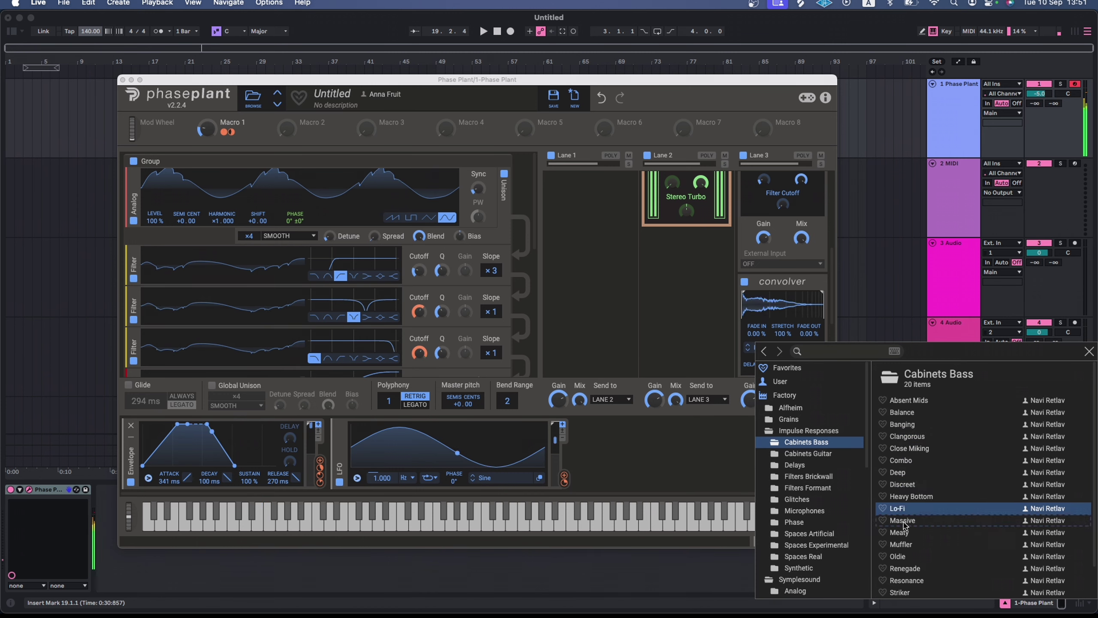
left_click(906, 521)
scroll(908, 526, "down", 2)
left_click(910, 497)
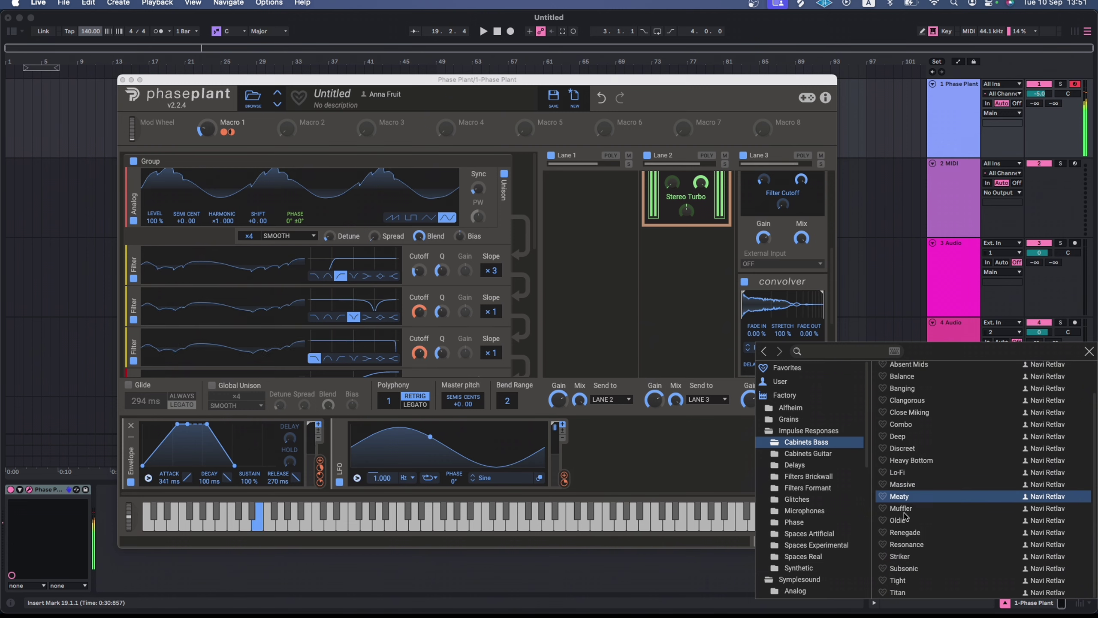
left_click(905, 511)
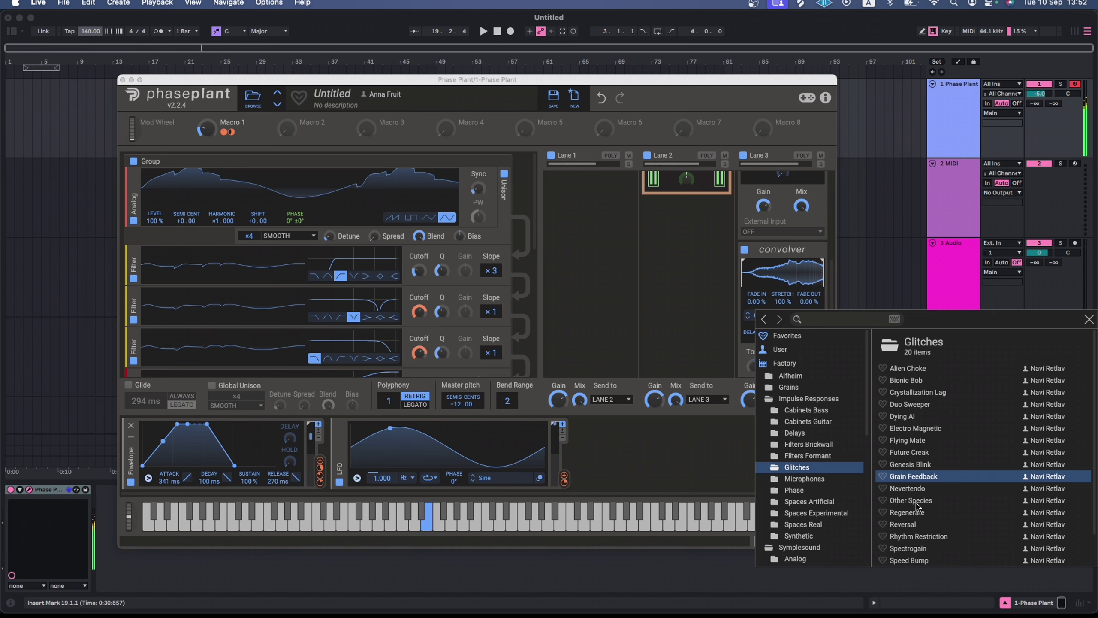
Step: Audition Other Species from Glitches and GranularGongKong from Impossible in the Convolver
left_click(913, 500)
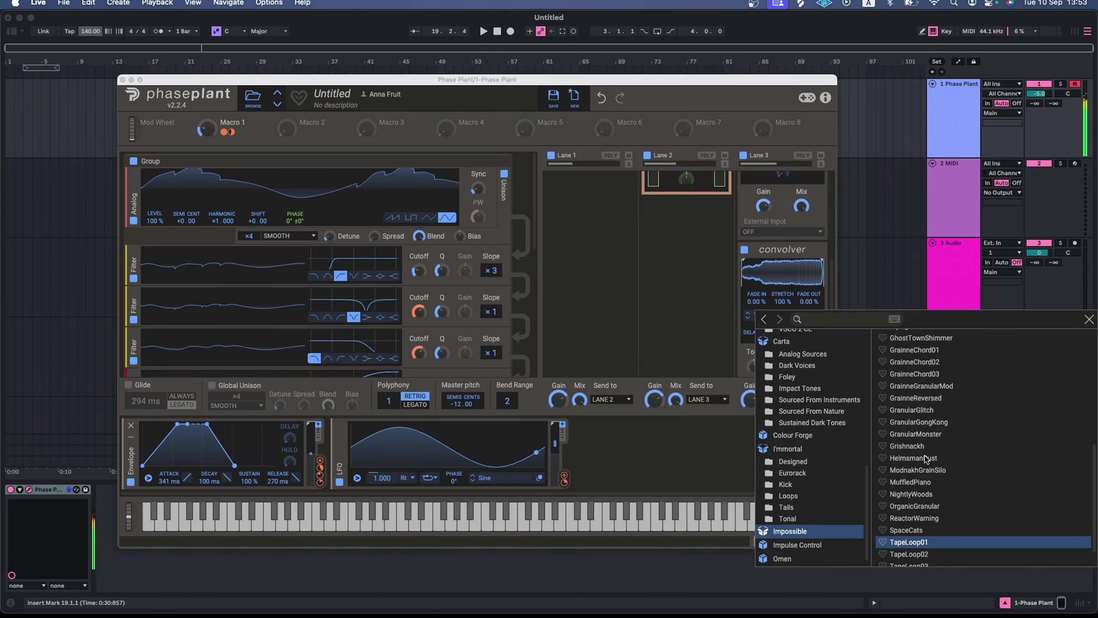
left_click(898, 420)
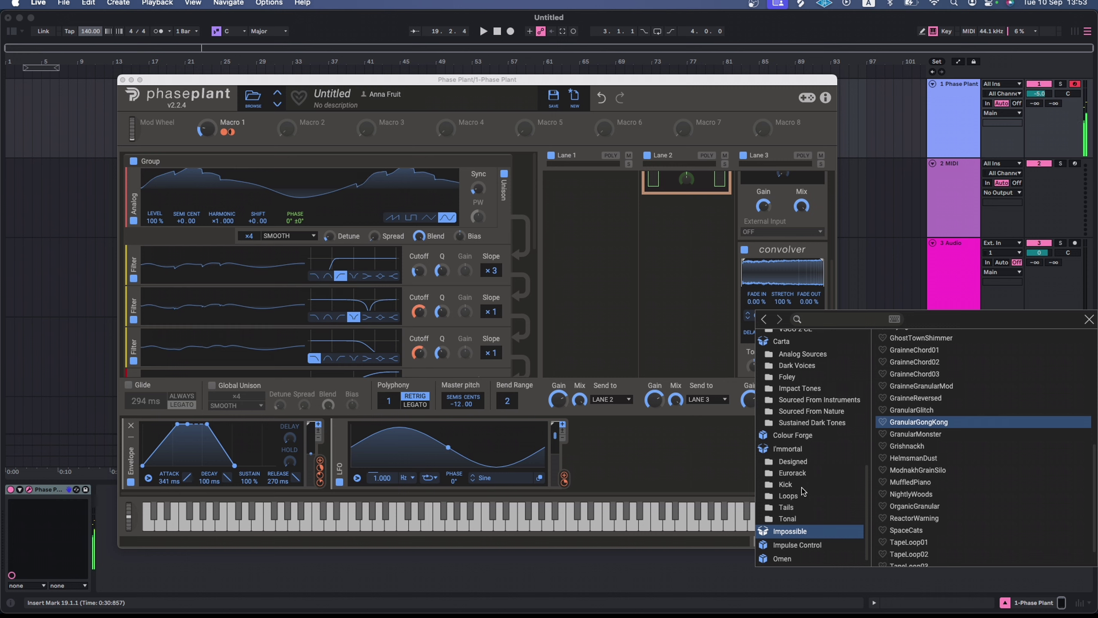
Step: Collapse the Alfheim and Symplesound folders and load the Striker impulse response from the factory Impulse Responses
left_click(811, 413)
scroll(820, 426, "up", 10)
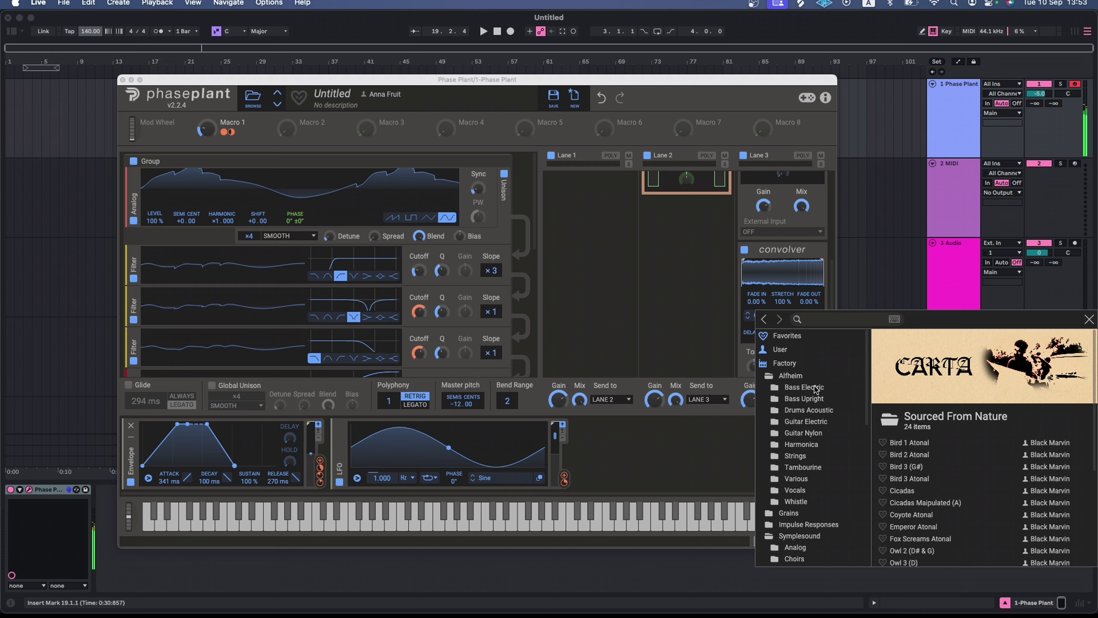
left_click(785, 380)
left_click(771, 378)
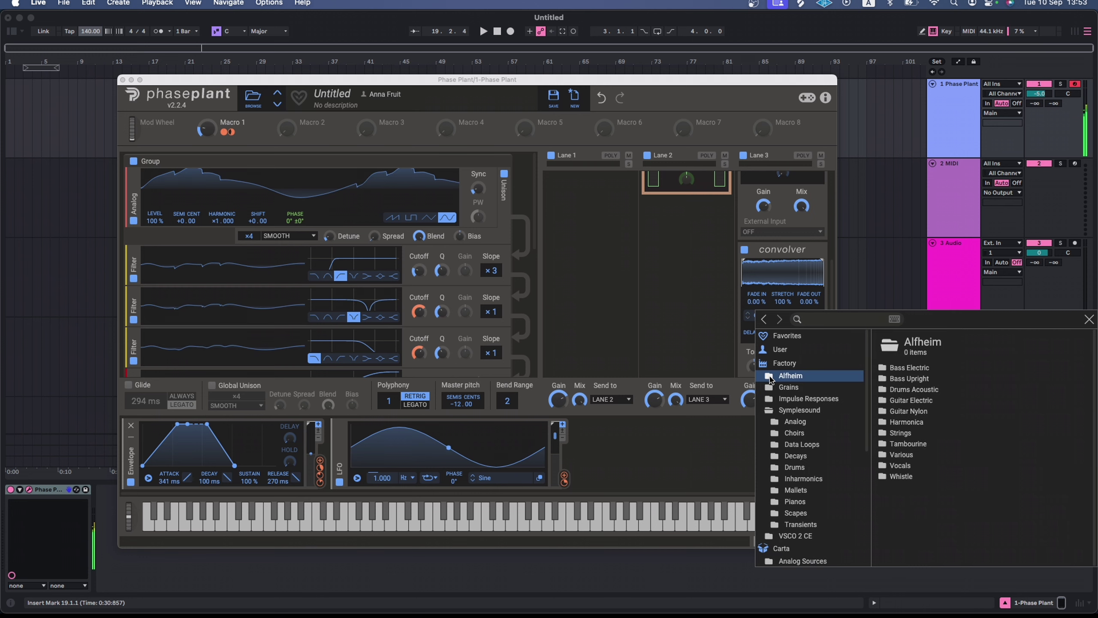
left_click(766, 411)
left_click(768, 411)
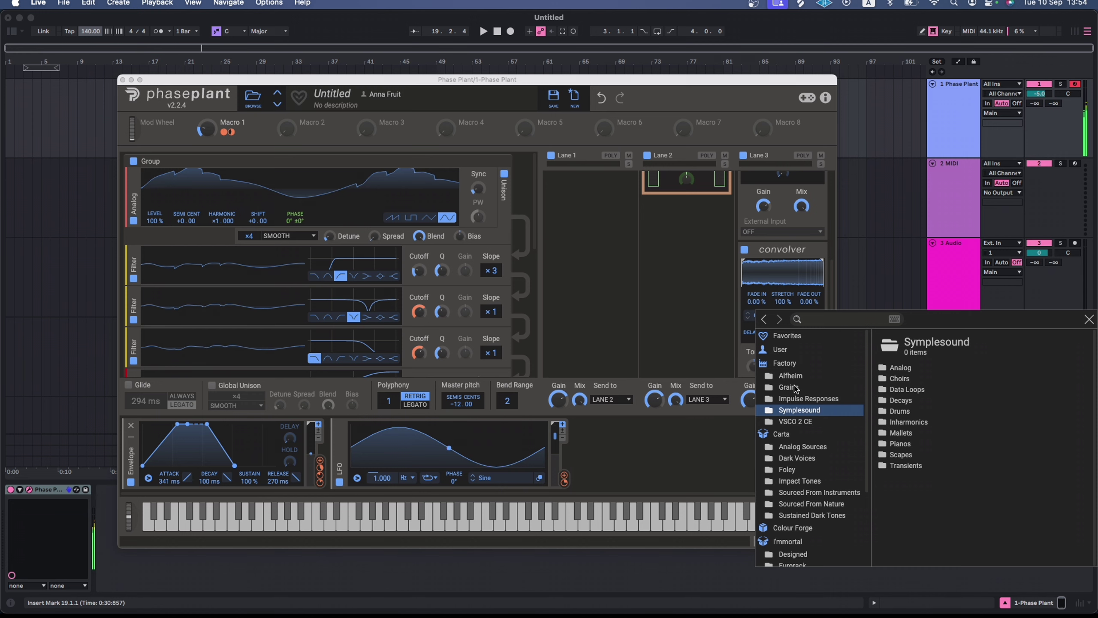
left_click(796, 400)
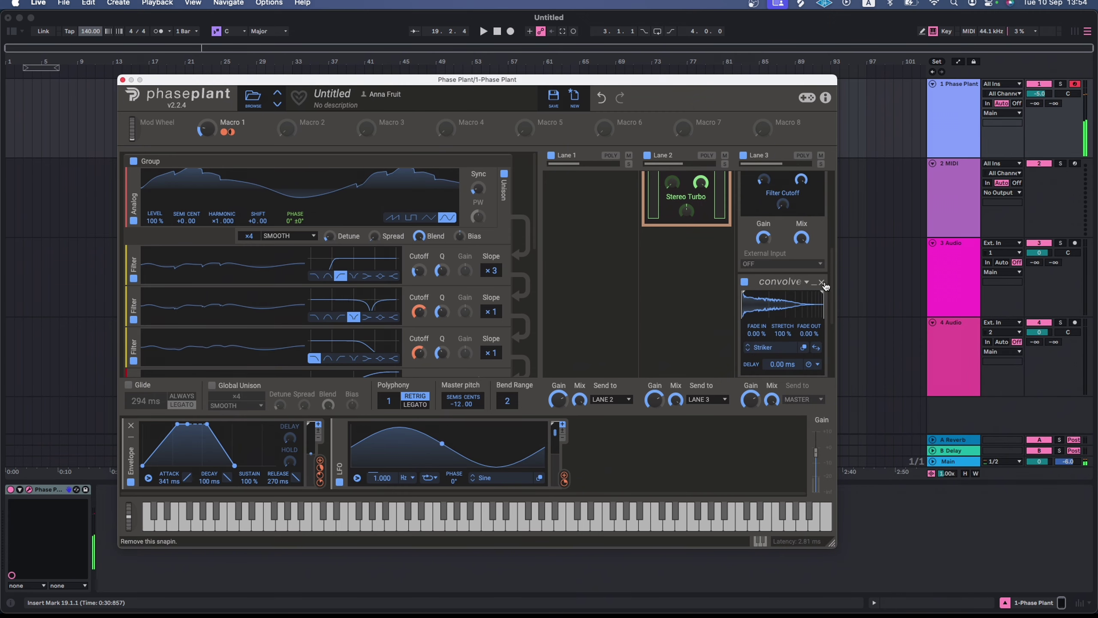
Step: Remove the Convolver and the Snap Heap from Lane 3 and audition the patch without them
left_click(822, 282)
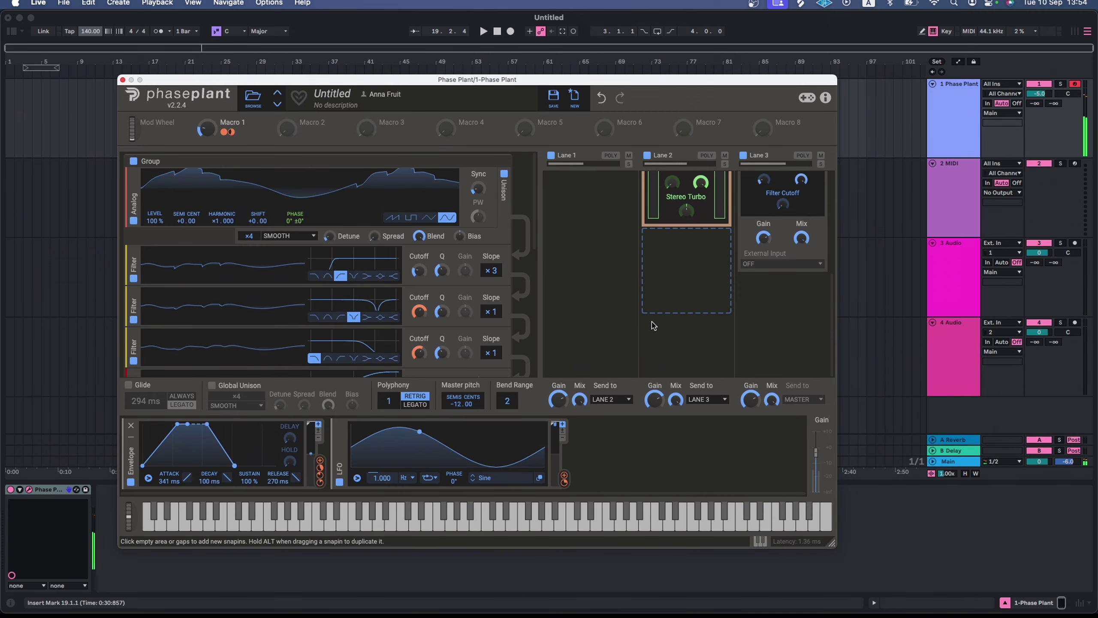
key("z")
key("f")
key("f")
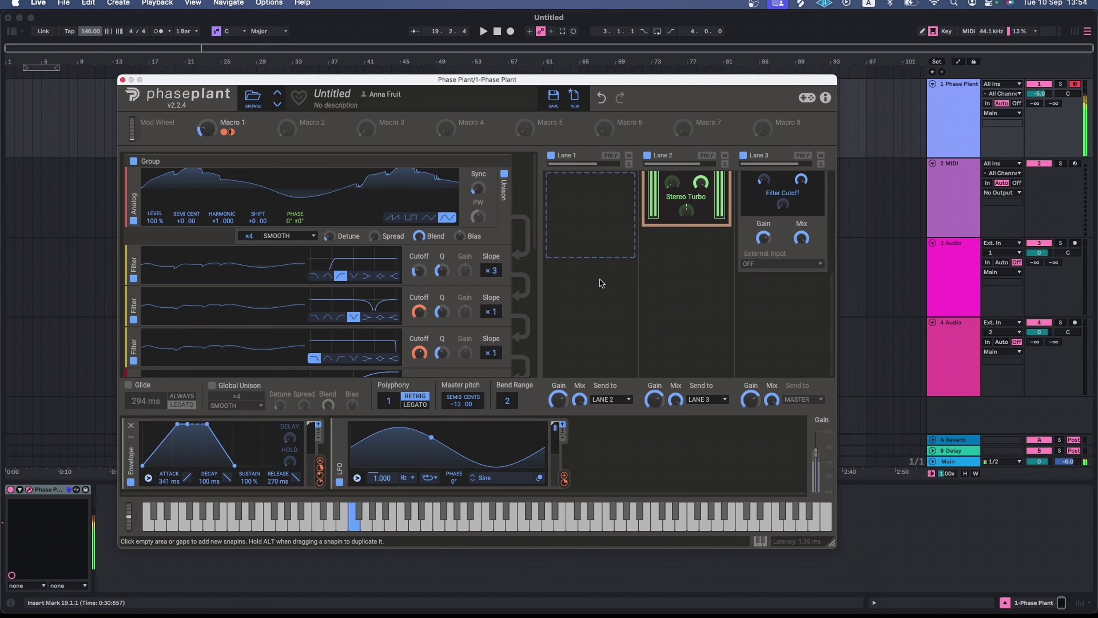
scroll(689, 301, "up", 5)
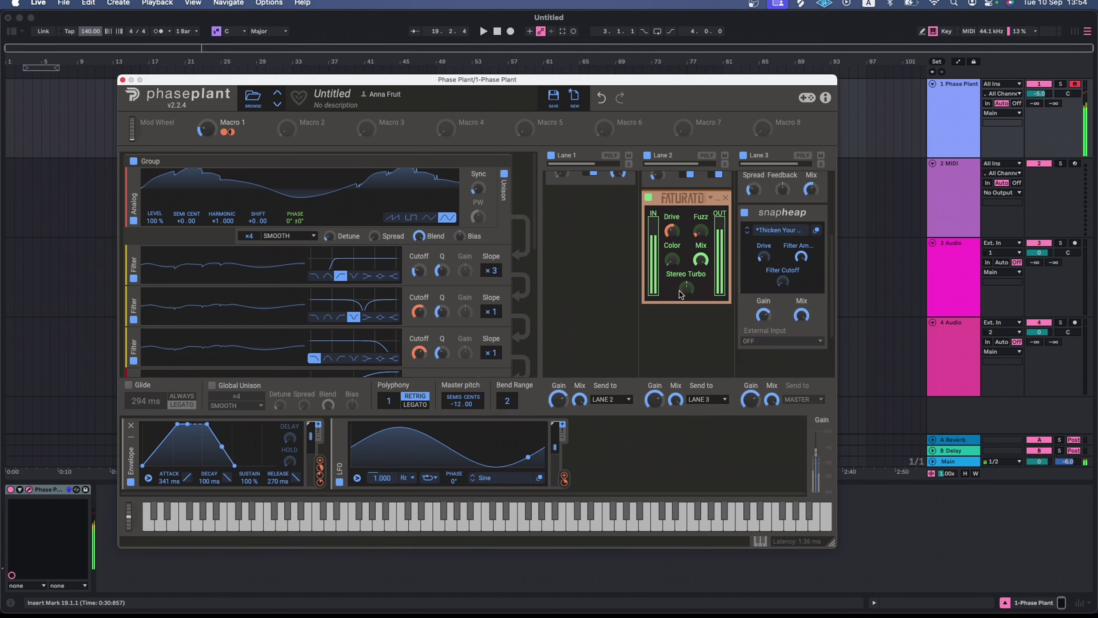
scroll(601, 337, "up", 5)
Step: Add a Random modulator, route it to the Formant Filter's position in Lane 2 and set its smoothing to 67%
left_click(600, 451)
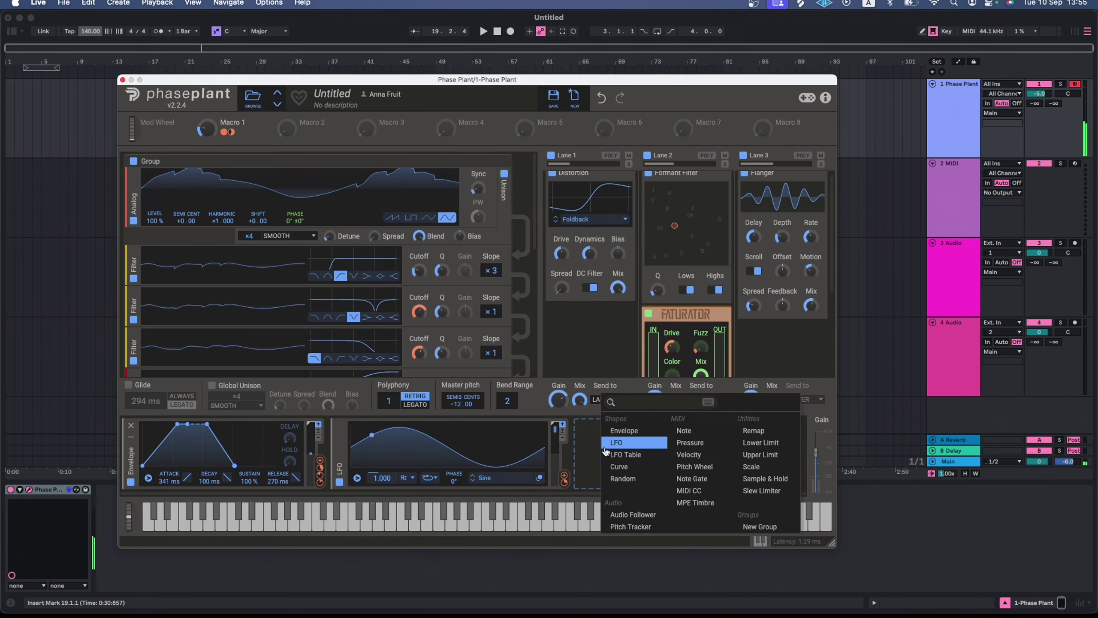
left_click(644, 478)
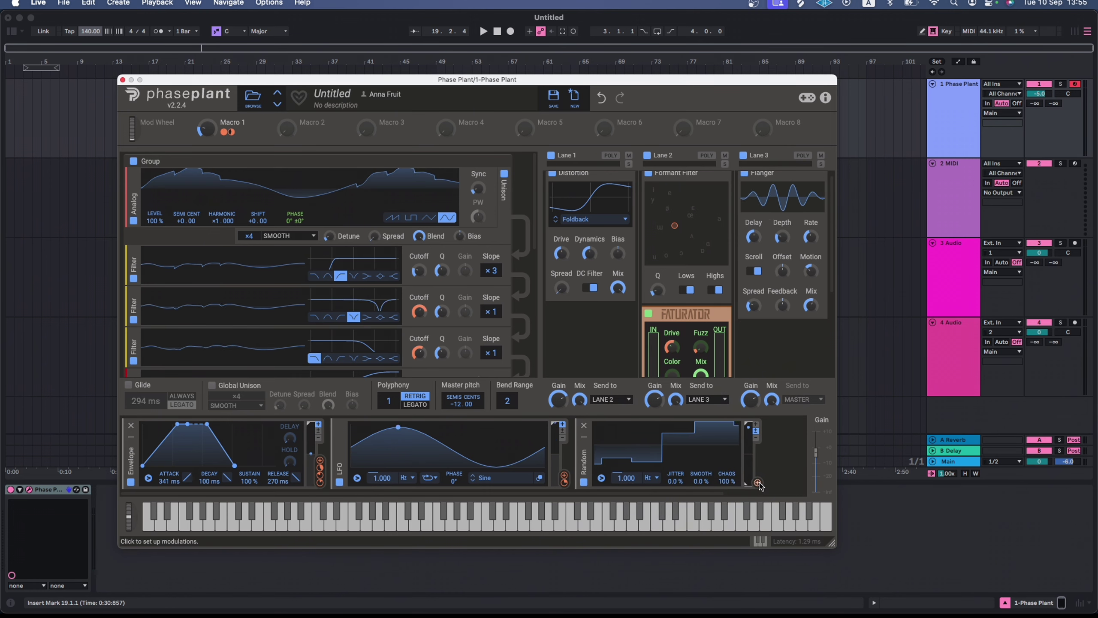
left_click_drag(759, 484, 687, 274)
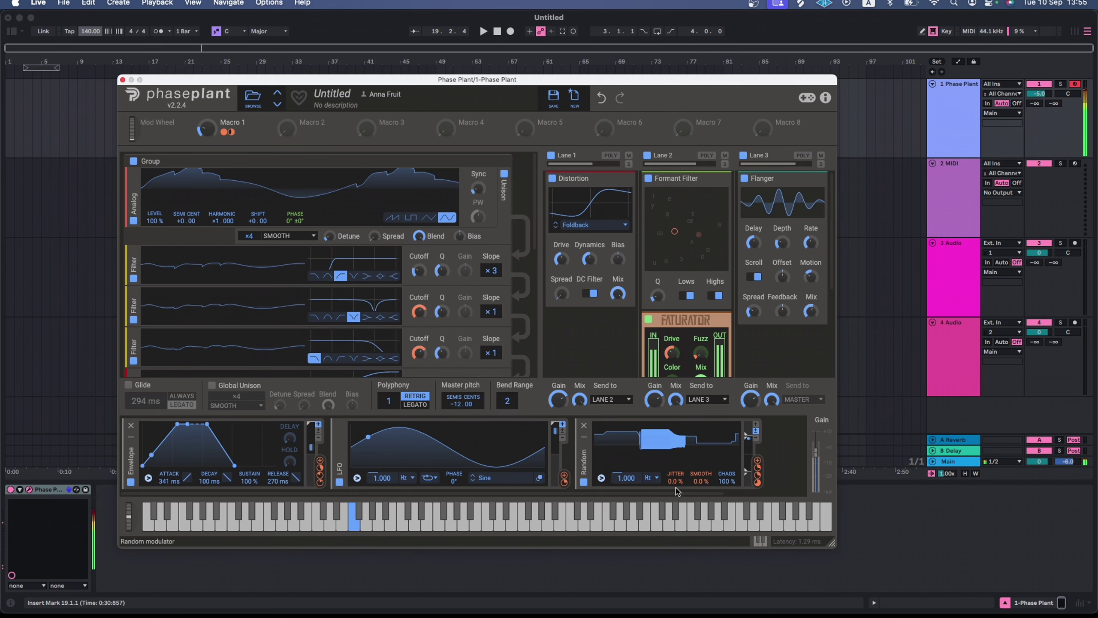
scroll(589, 328, "down", 3)
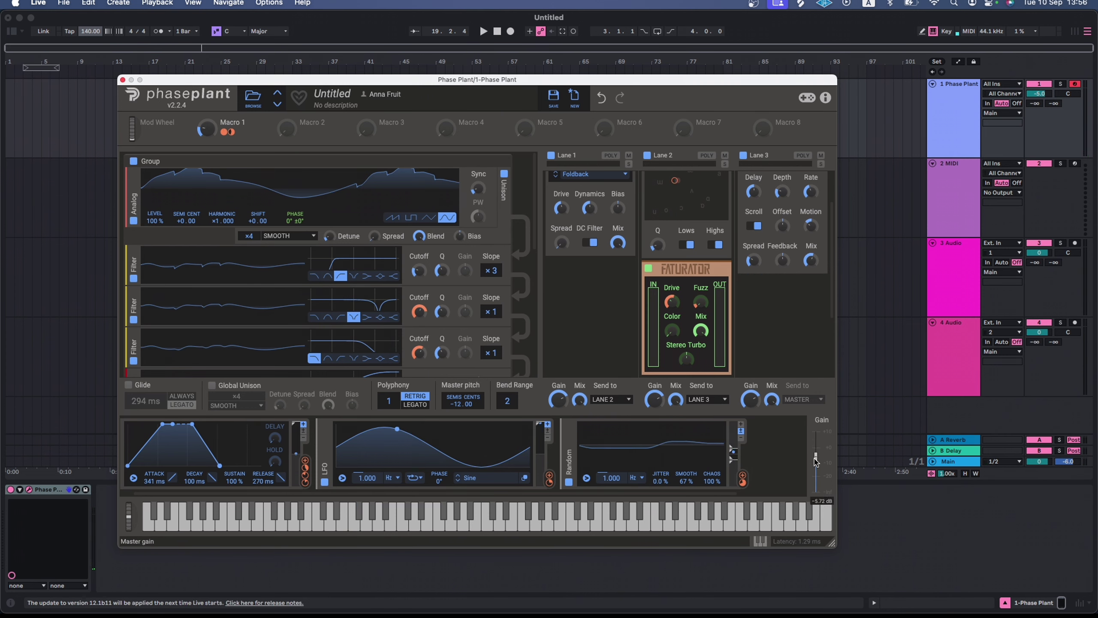
Step: Fine-tune the patch's master output gain
left_click_drag(814, 458, 814, 456)
scroll(624, 287, "up", 3)
scroll(306, 315, "down", 1)
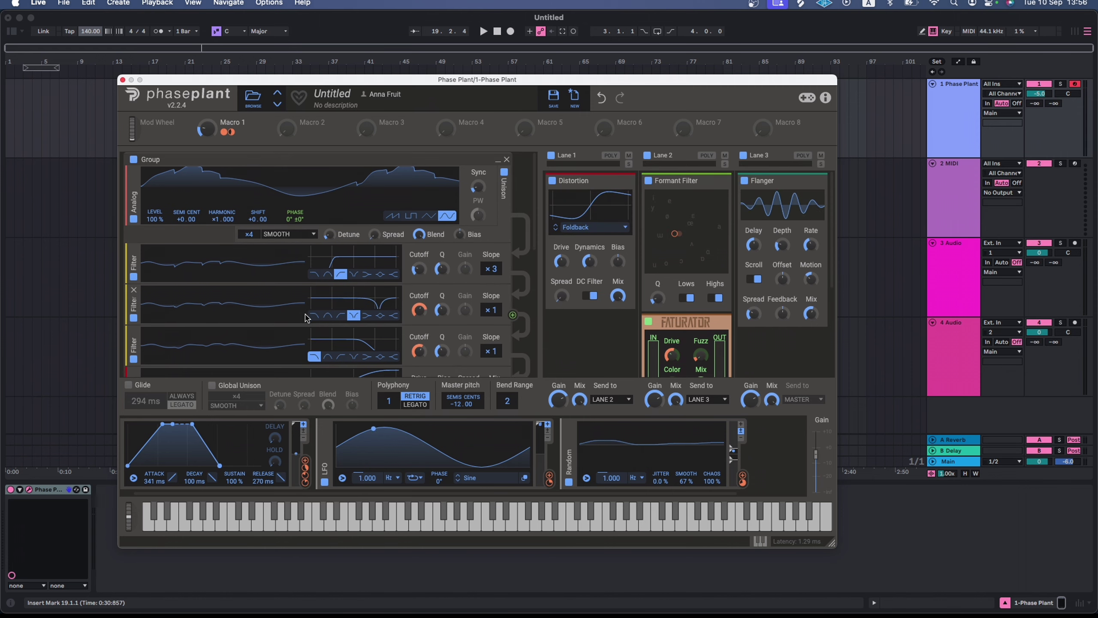
scroll(306, 318, "down", 3)
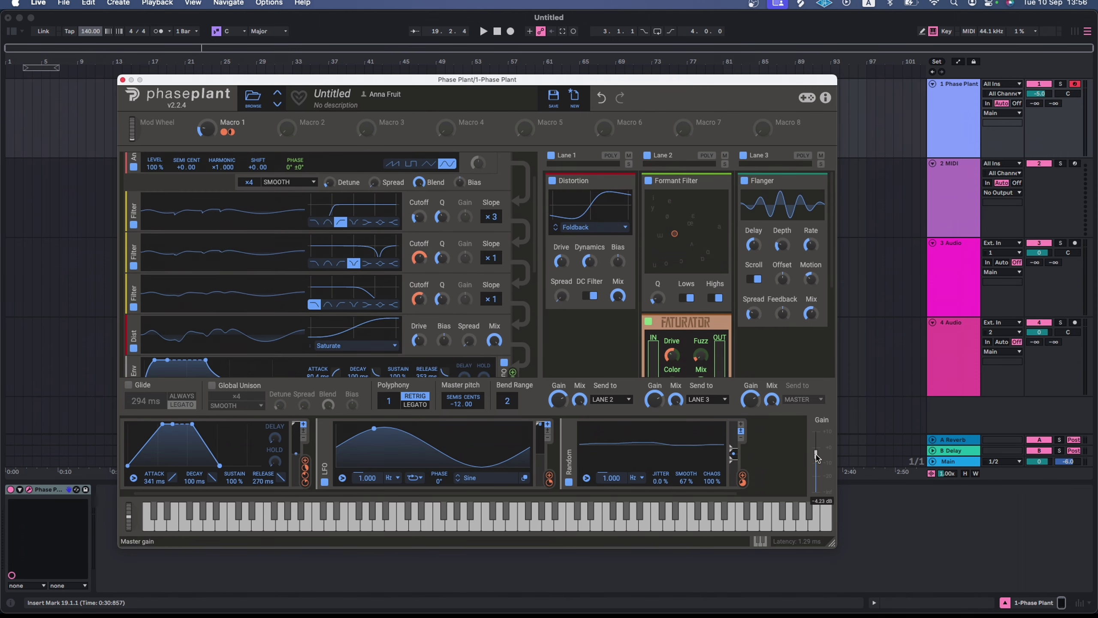
left_click_drag(816, 457, 816, 460)
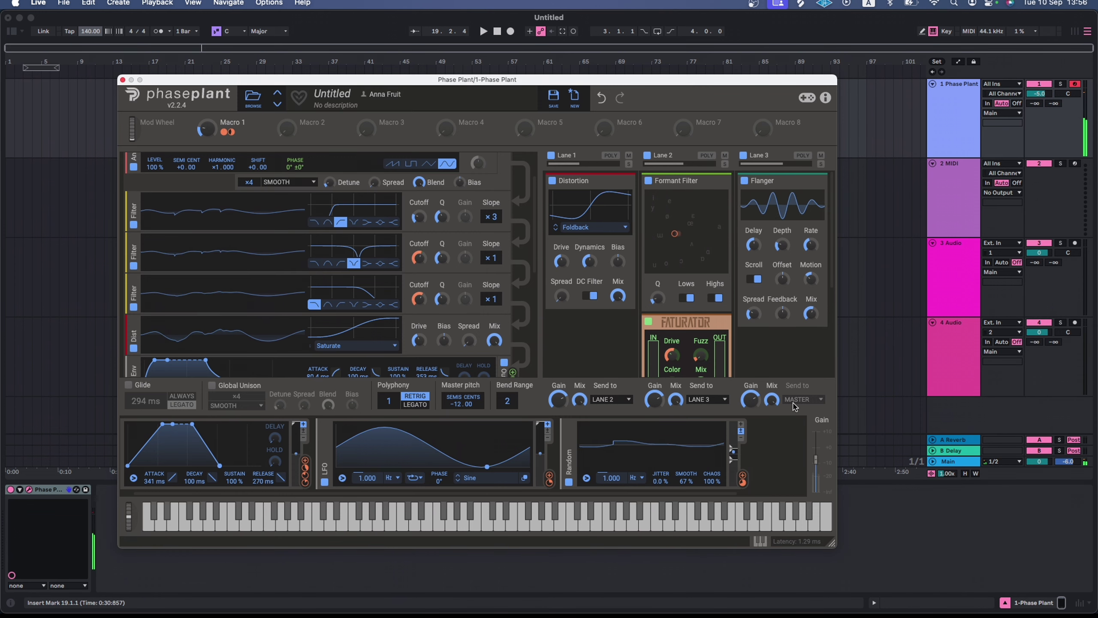
Step: Turn off Unison on the generator group and audition the sound
scroll(497, 209, "up", 3)
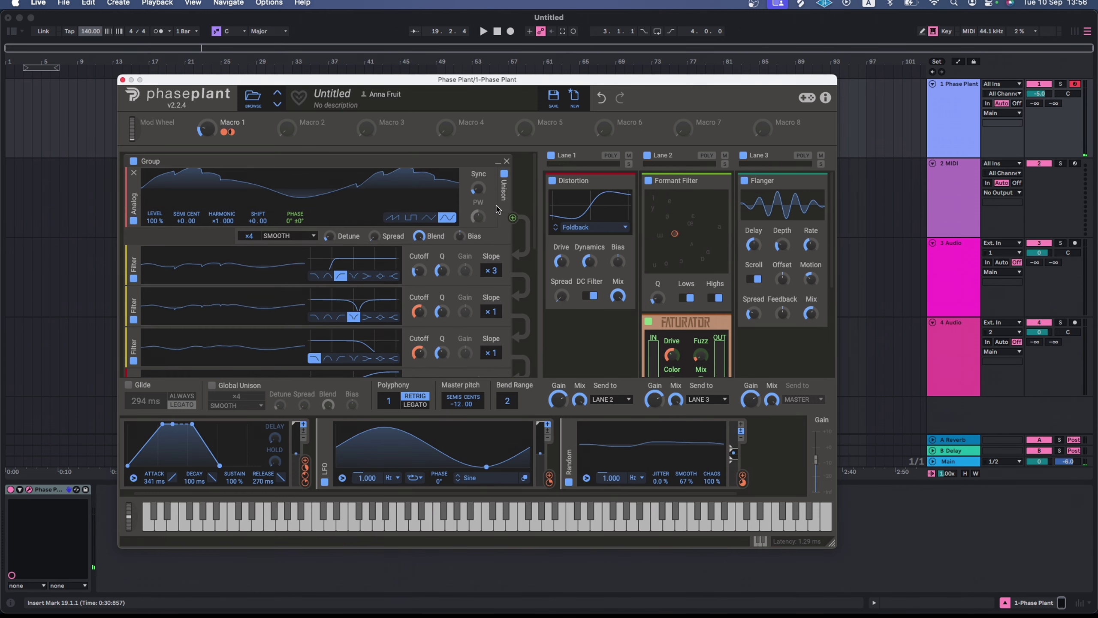
left_click(504, 174)
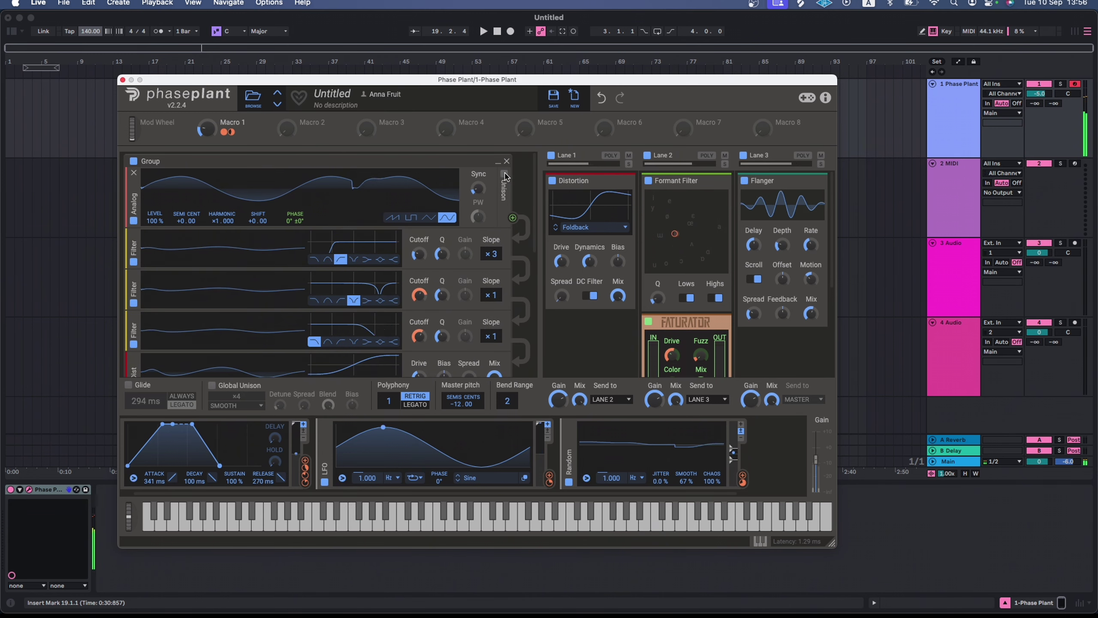
key("f")
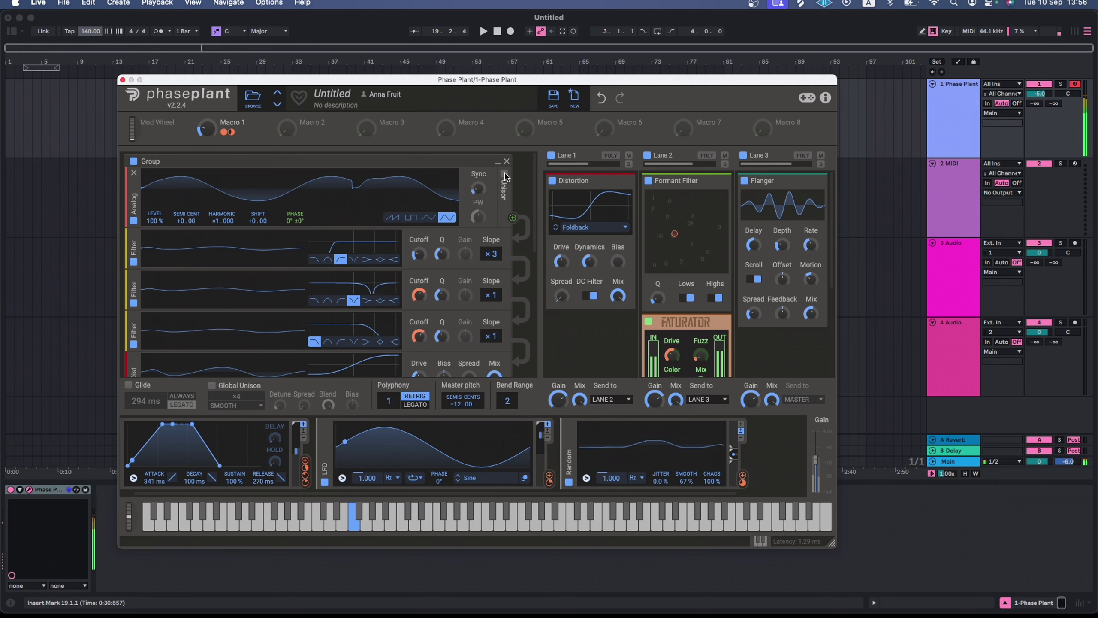
Step: Add another Envelope modulator after the Random modulator and set its attack to 265 ms
left_click(768, 454)
left_click(655, 430)
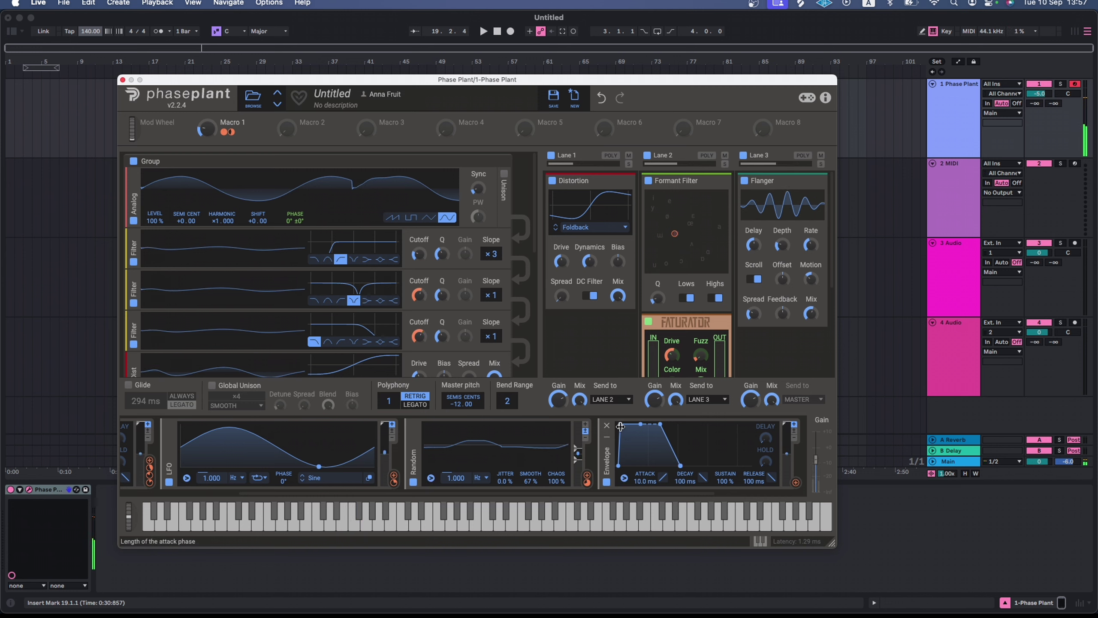
left_click_drag(620, 427, 654, 424)
Step: Modulate the master pitch with the new envelope by about -13.17 semitones
left_click(778, 482)
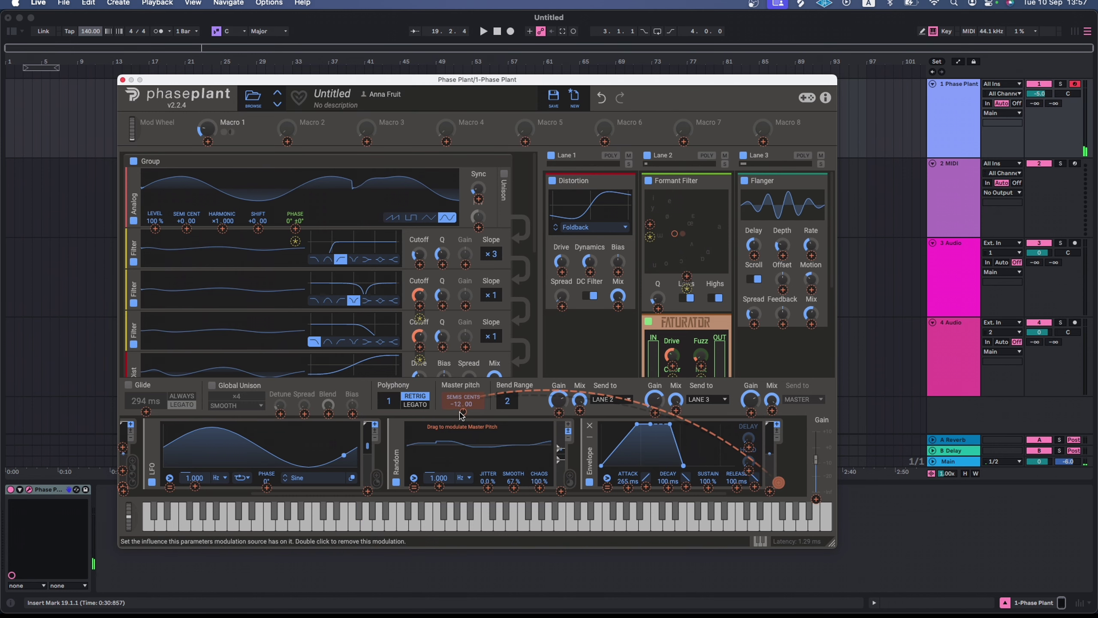
left_click_drag(462, 412, 462, 442)
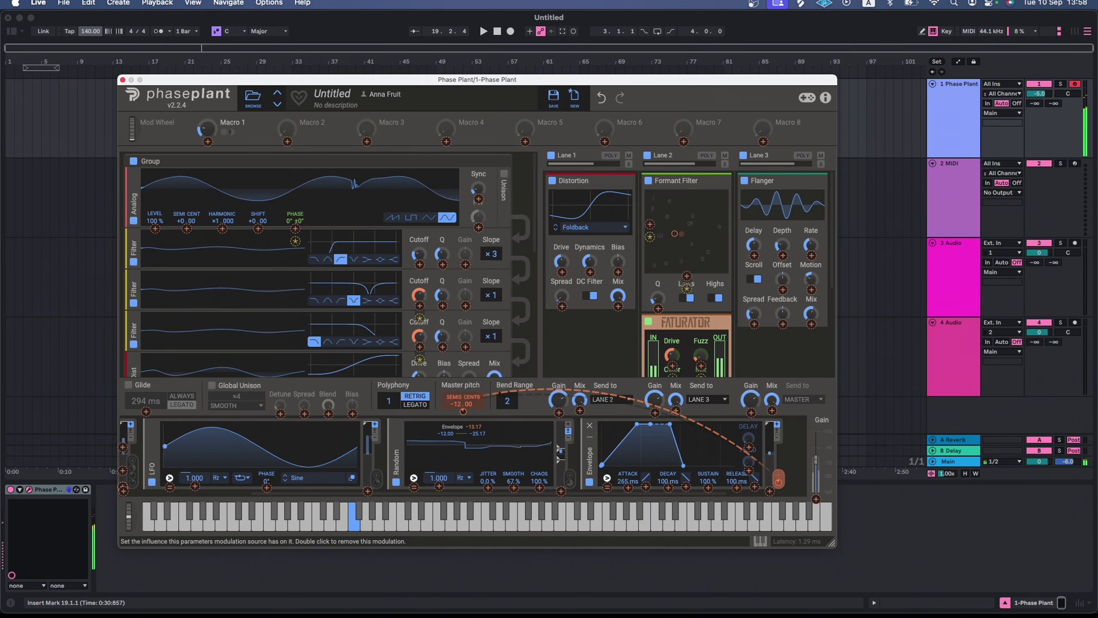
left_click_drag(808, 502, 810, 501)
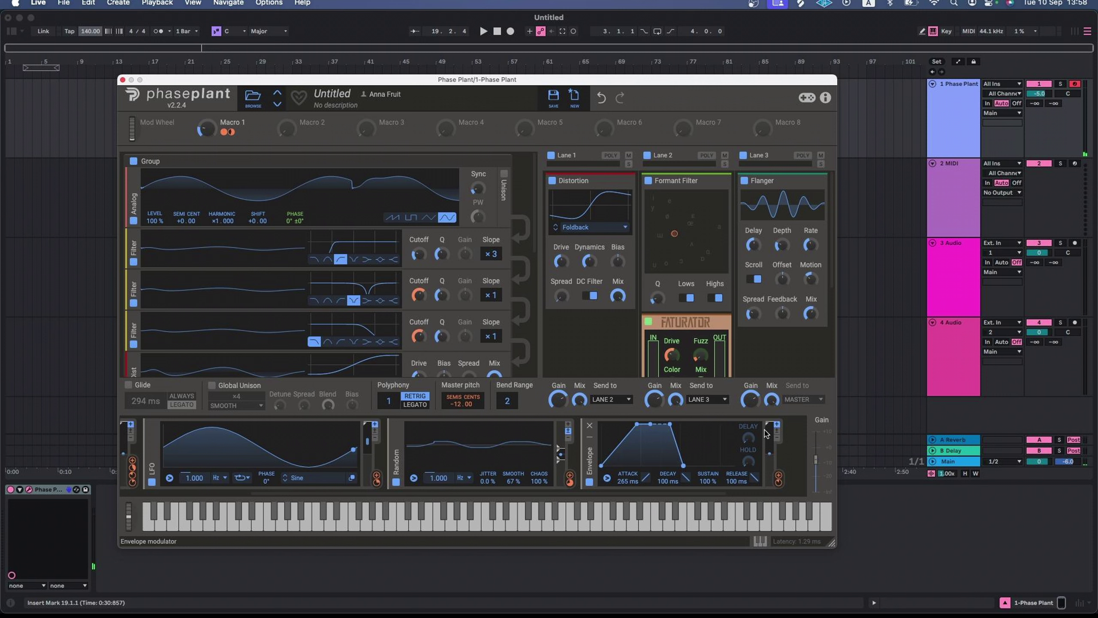
Step: Reduce the new envelope's overall modulation depth and set its release to 2.39 s
left_click_drag(766, 432, 767, 452)
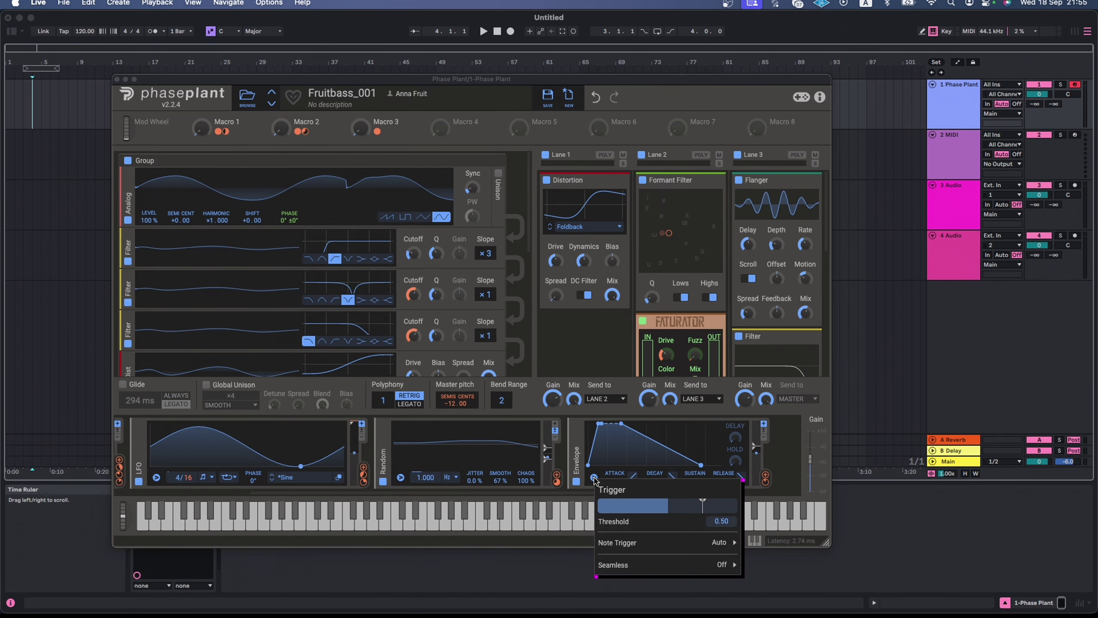
mouse_move(687, 544)
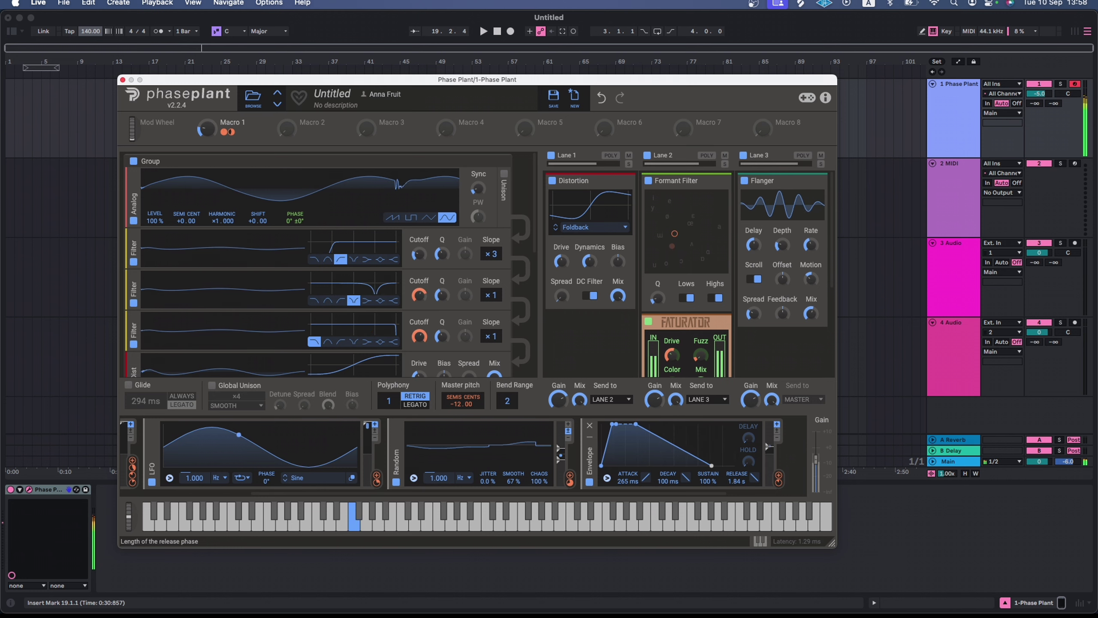
mouse_move(736, 480)
left_mouse_down()
mouse_move(736, 508)
mouse_move(736, 473)
left_mouse_up()
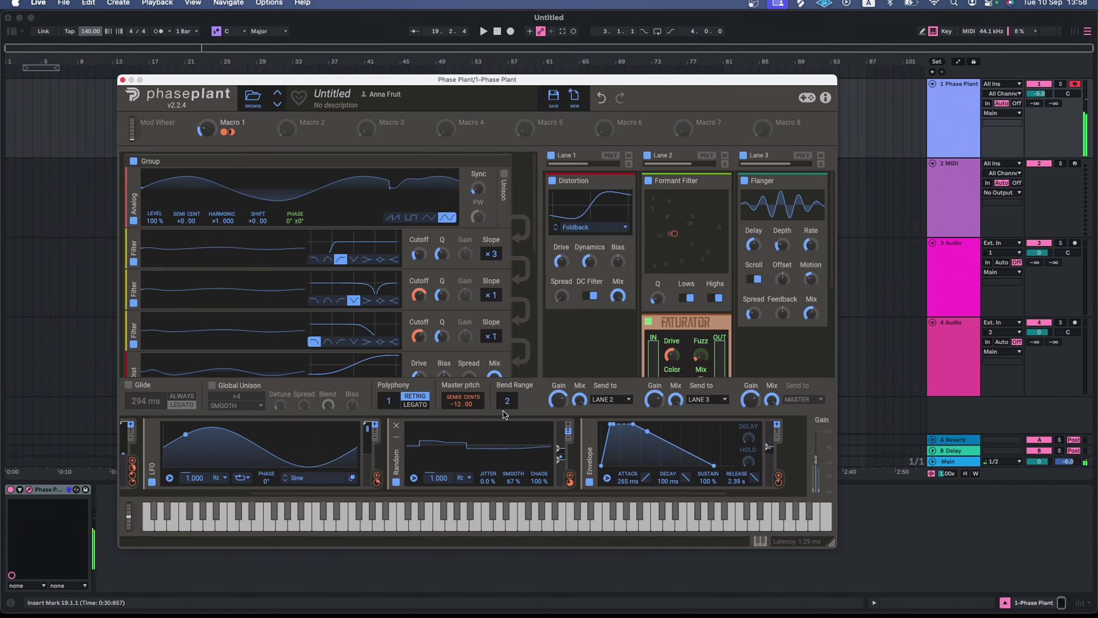
Step: Add a Filter below the Flanger in Lane 3, set the pitch envelope's attack to 309 ms and audition
scroll(766, 303, "down", 2)
left_click(766, 316)
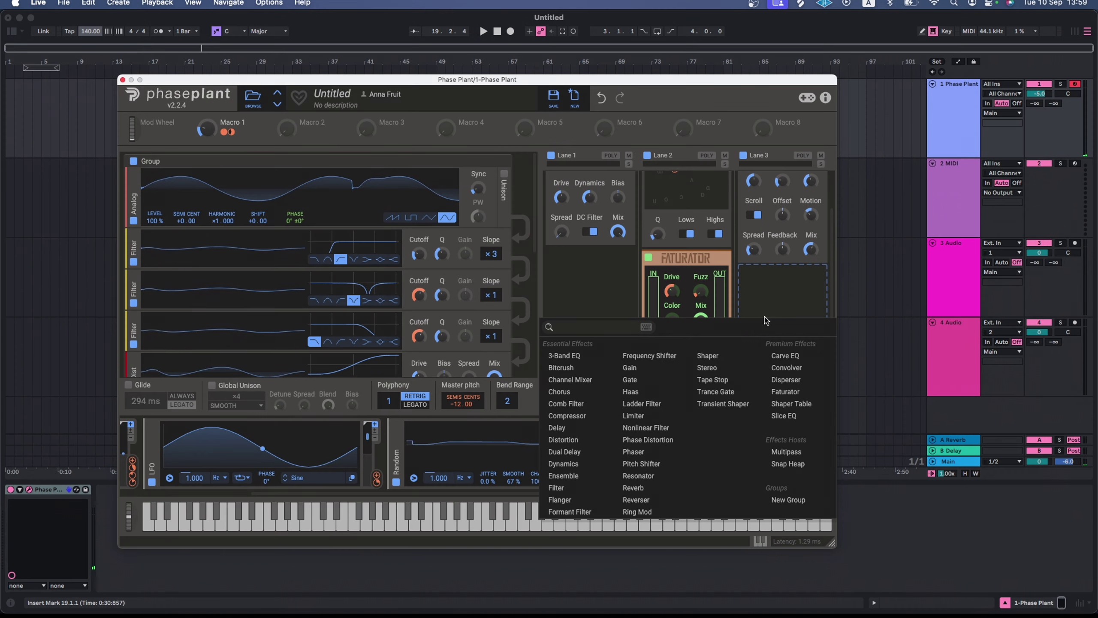
left_click(561, 487)
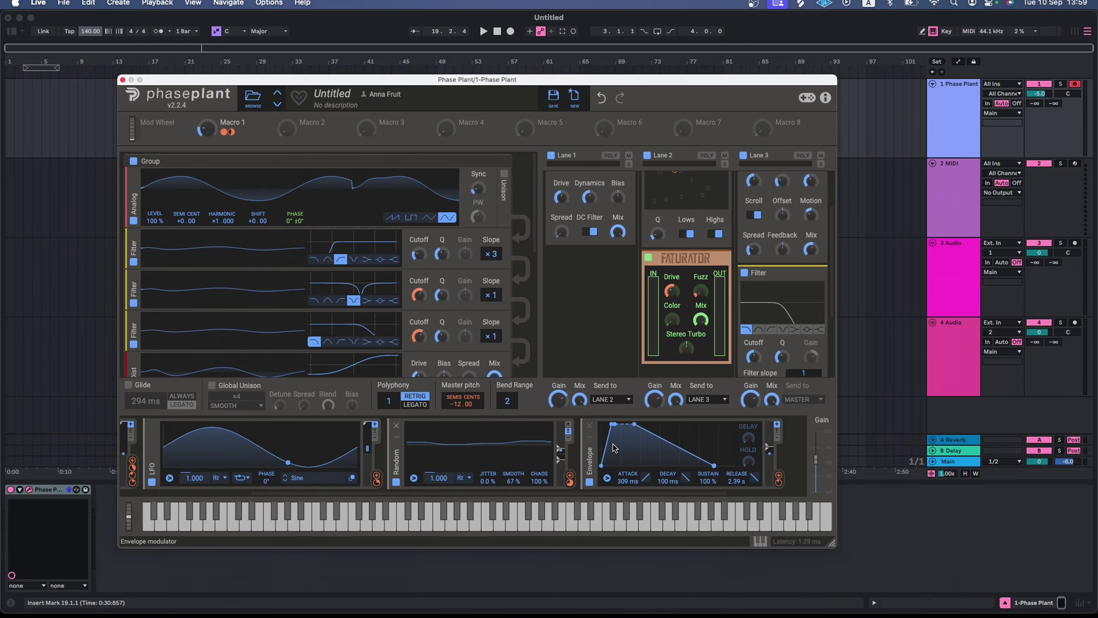
key("f")
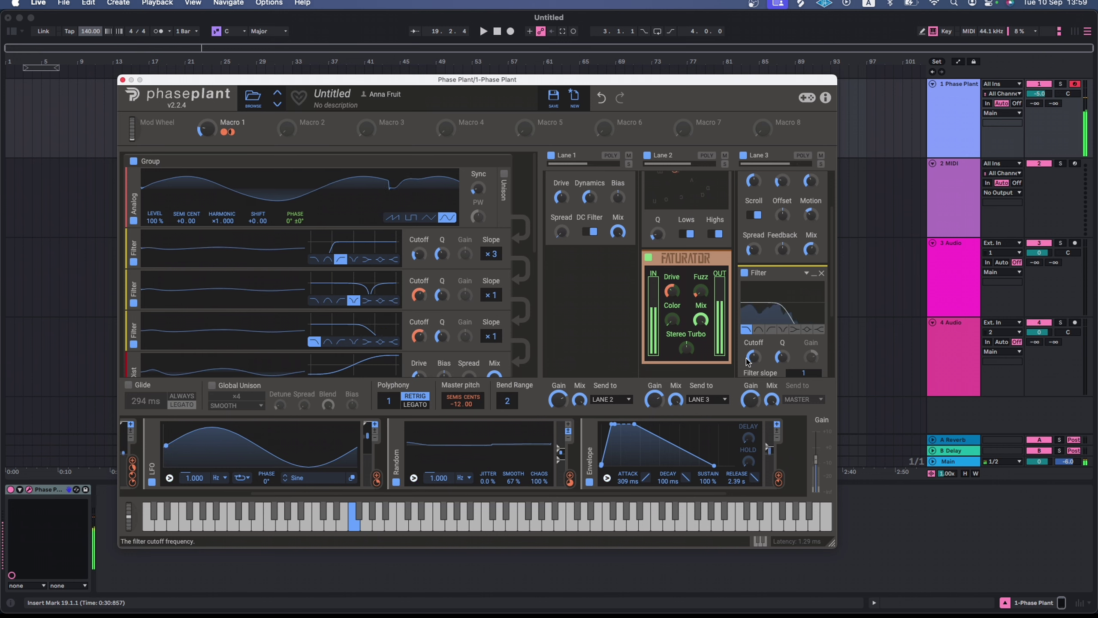
Step: Modulate the Lane 3 filter's cutoff with the LFO while playing a note
left_click(376, 477)
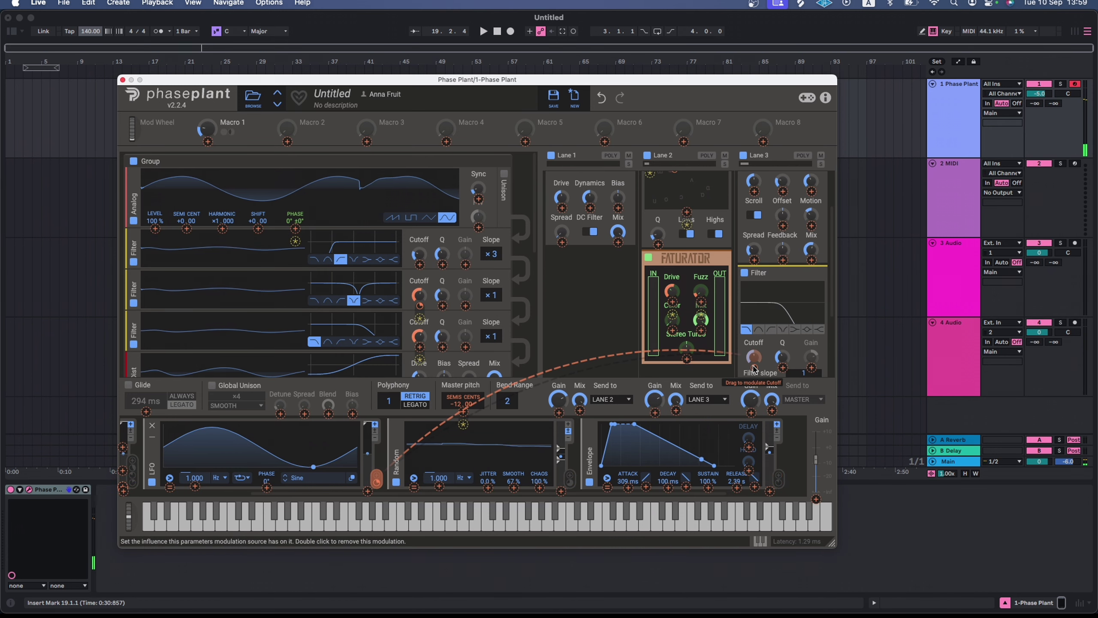
key("f")
left_click_drag(754, 367, 754, 401)
key("f")
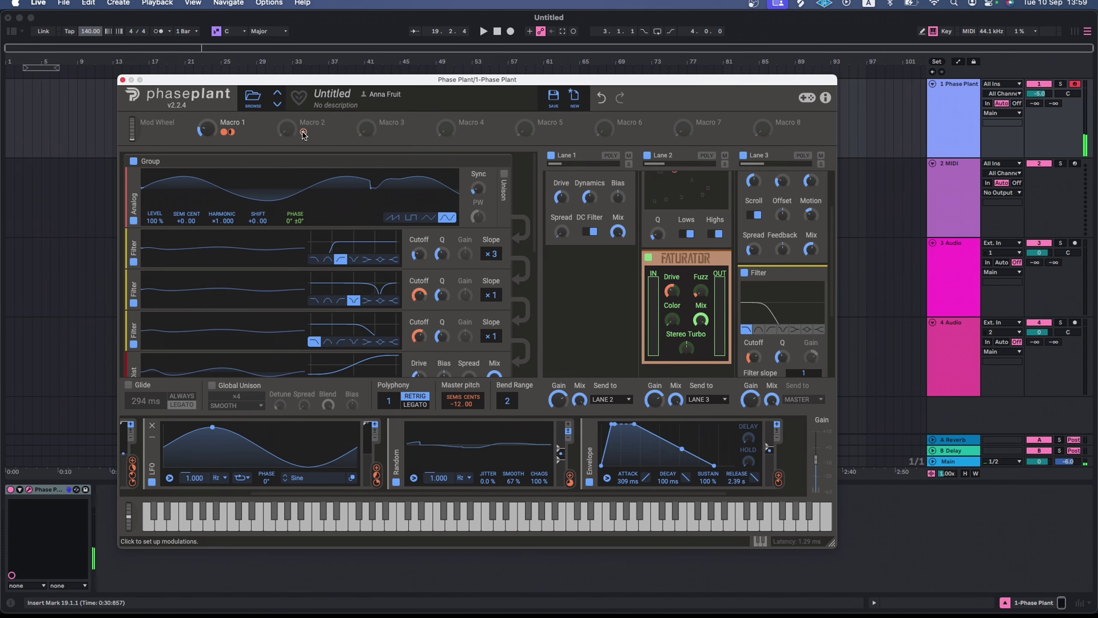
Step: Switch the LFO's rate from Hz to tempo sync at 4/16
left_click(304, 132)
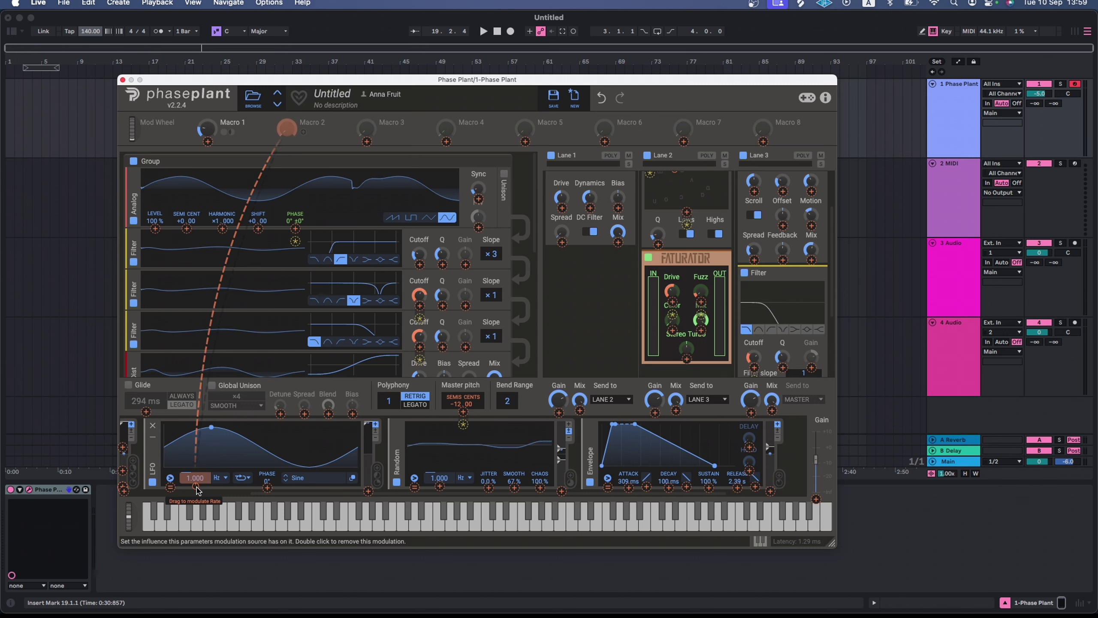
left_click(222, 478)
left_click(222, 478)
left_click(223, 487)
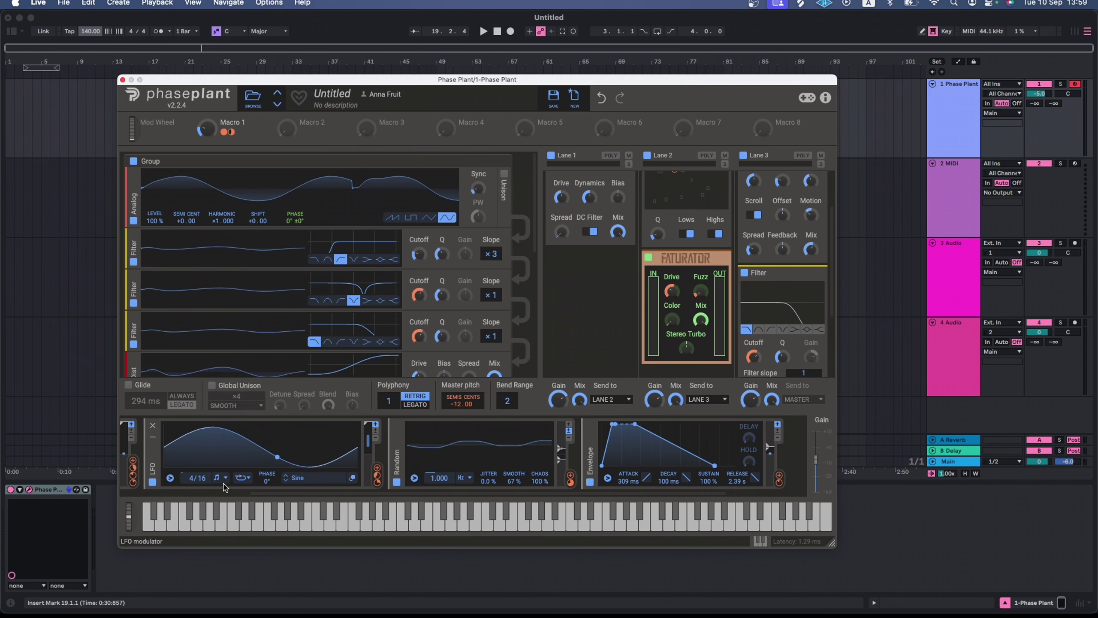
Step: Modulate the LFO's rate with Macro 2 and raise Macro 2 to about 53% to test it
mouse_move(285, 140)
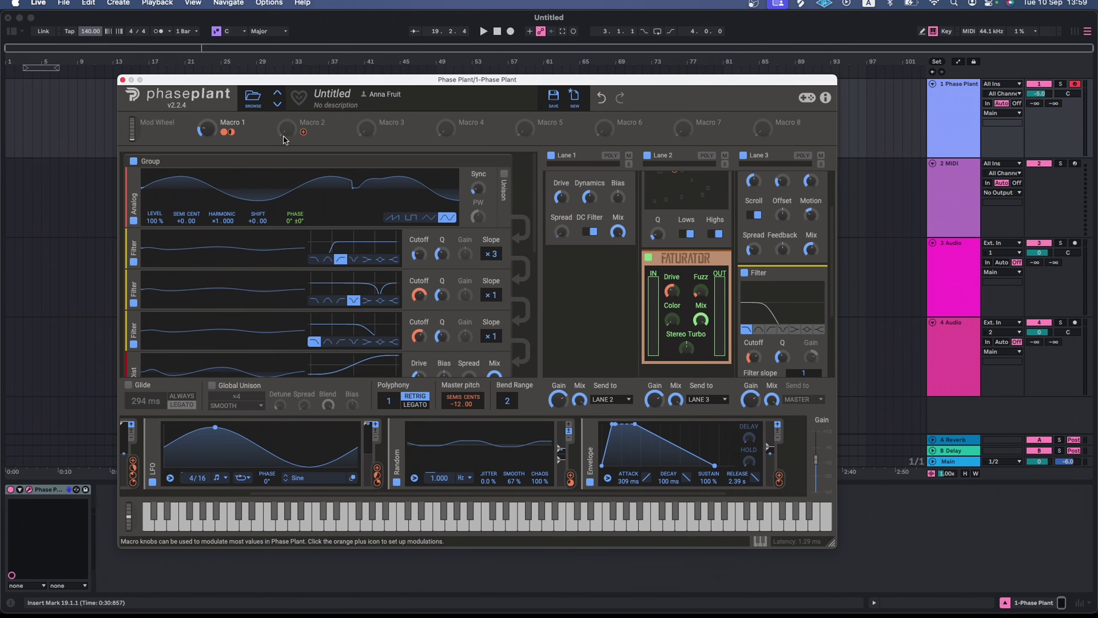
left_click_drag(286, 132, 204, 463)
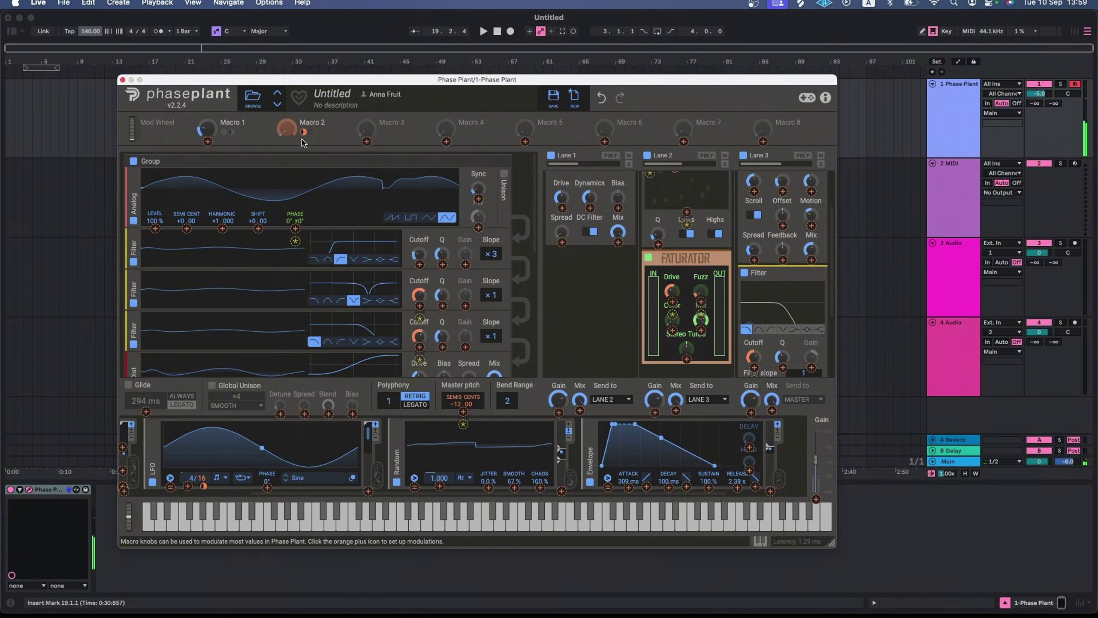
left_click(285, 132)
left_click_drag(285, 132, 285, 88)
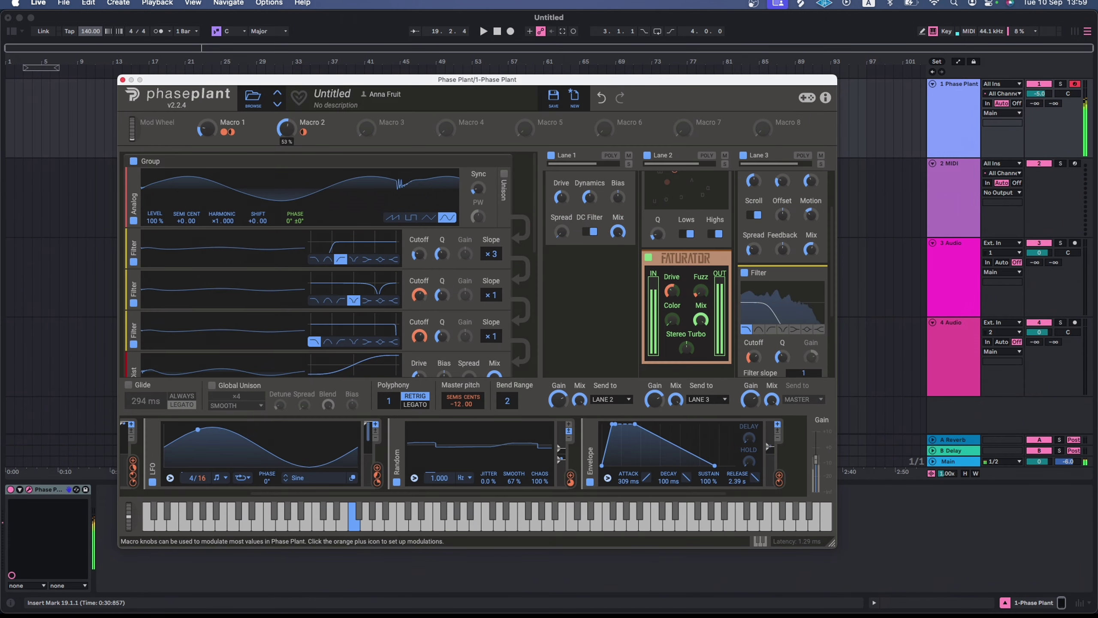
Step: Modulate the Lane 3 filter's cutoff with Macro 2 by -35.0%, then test the macro and fine-tune the base cutoff
left_click_drag(286, 129, 753, 358)
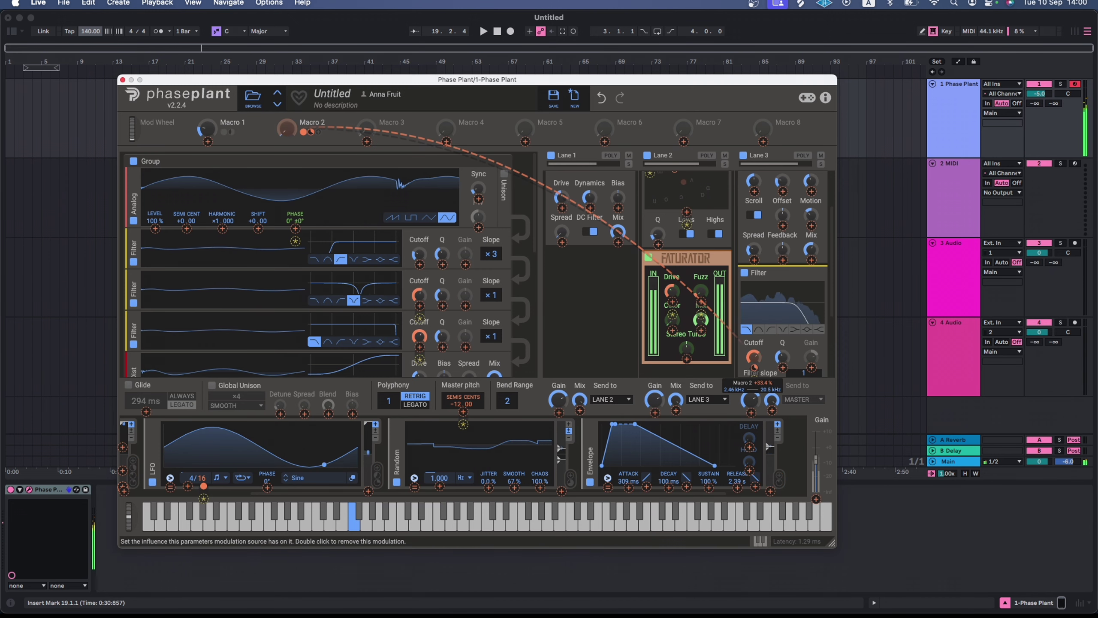
key("f")
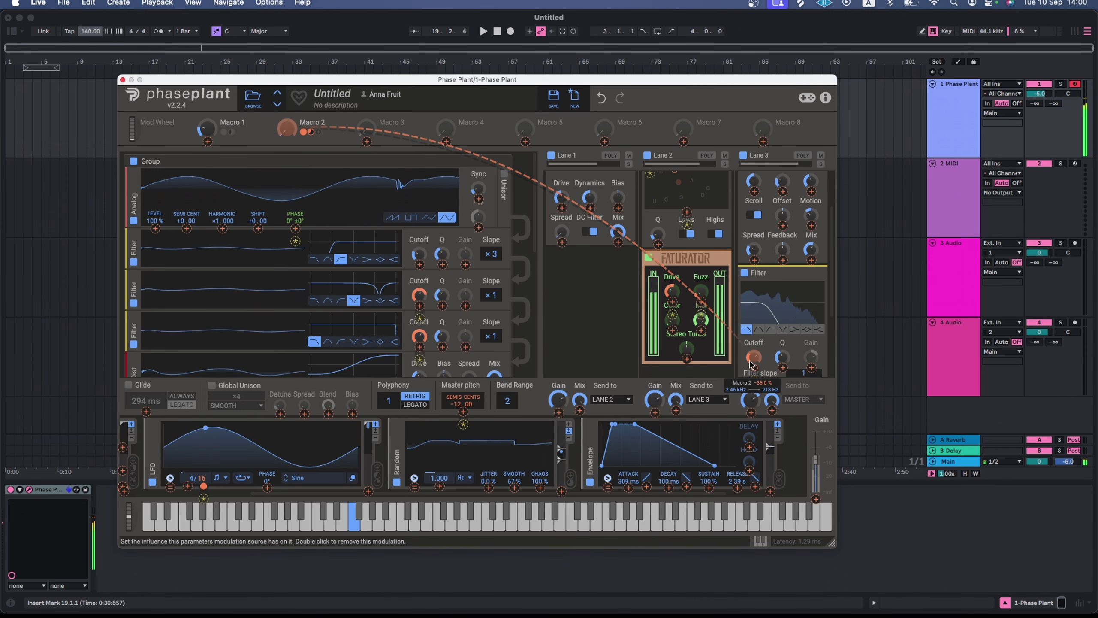
left_click(285, 118)
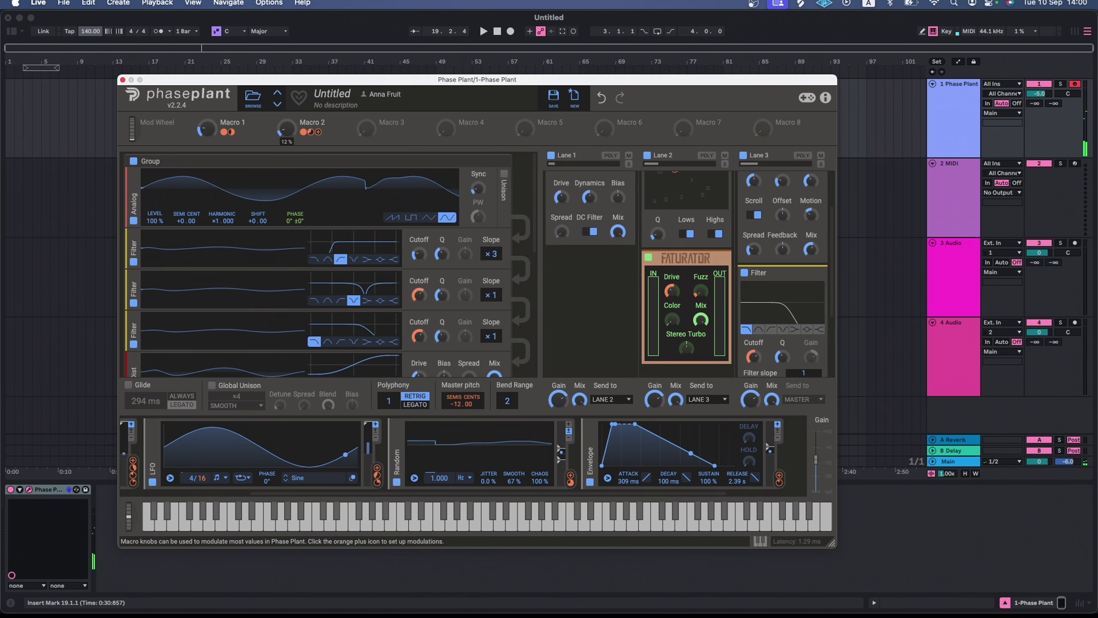
left_click_drag(286, 128, 285, 108)
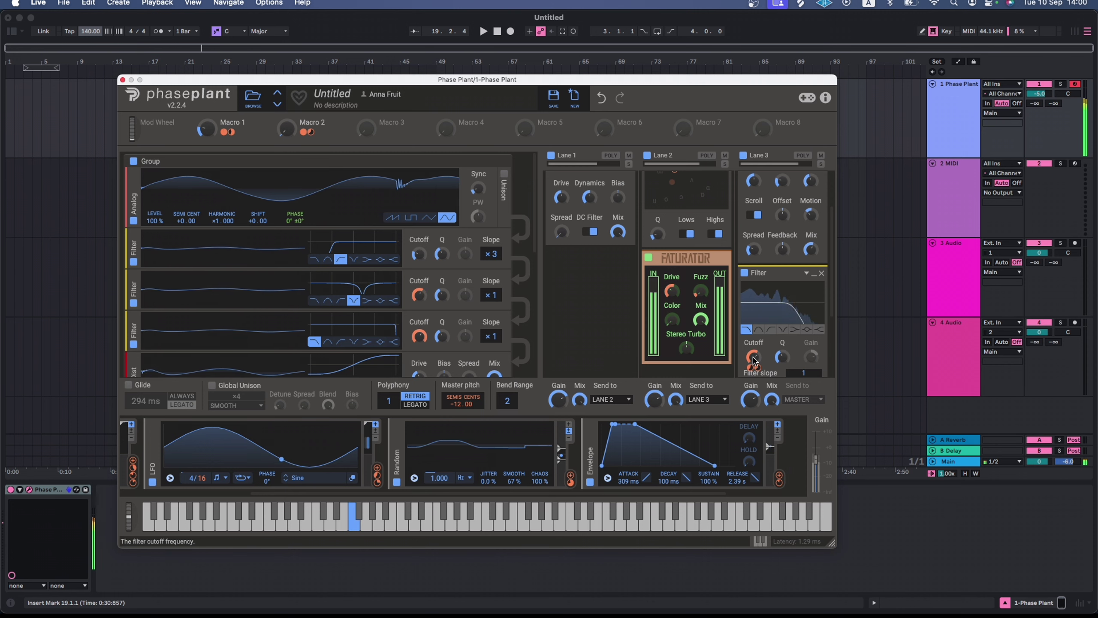
left_click_drag(756, 361, 756, 355)
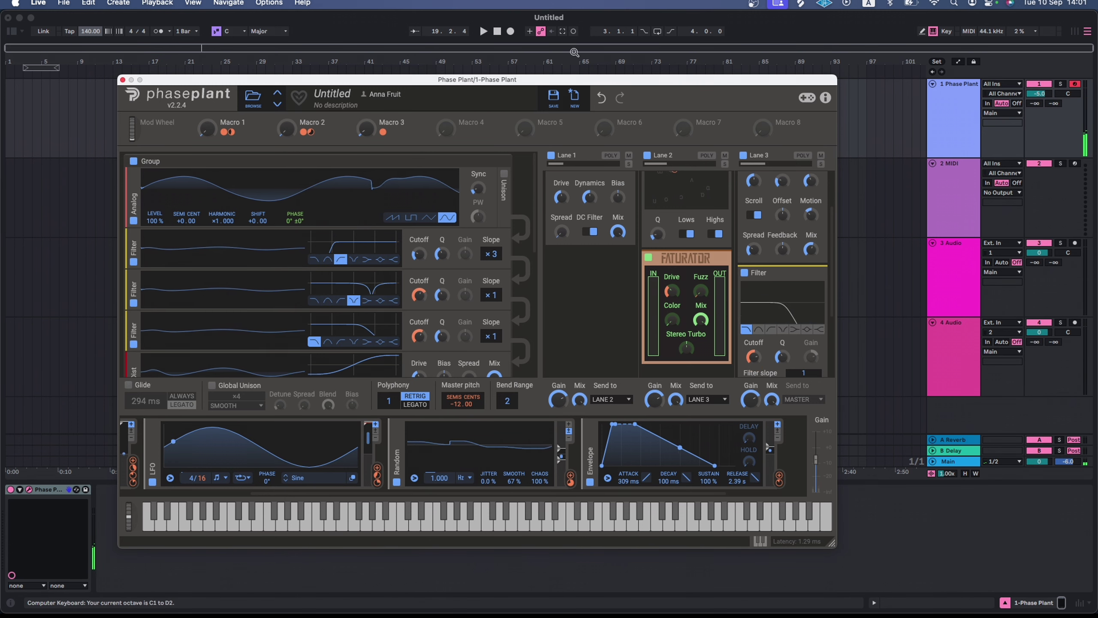
Step: Load the Underwater Colosseum impulse response from Spaces Experimental into the Lane 3 Convolver and trim the end of the response
left_click(498, 32)
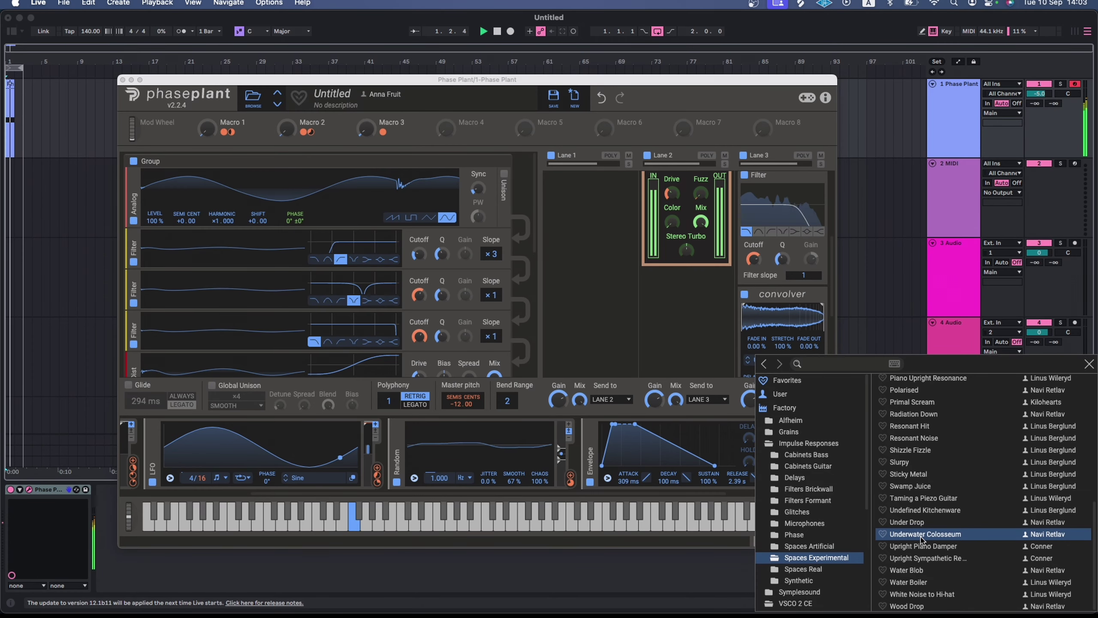
double_click(922, 534)
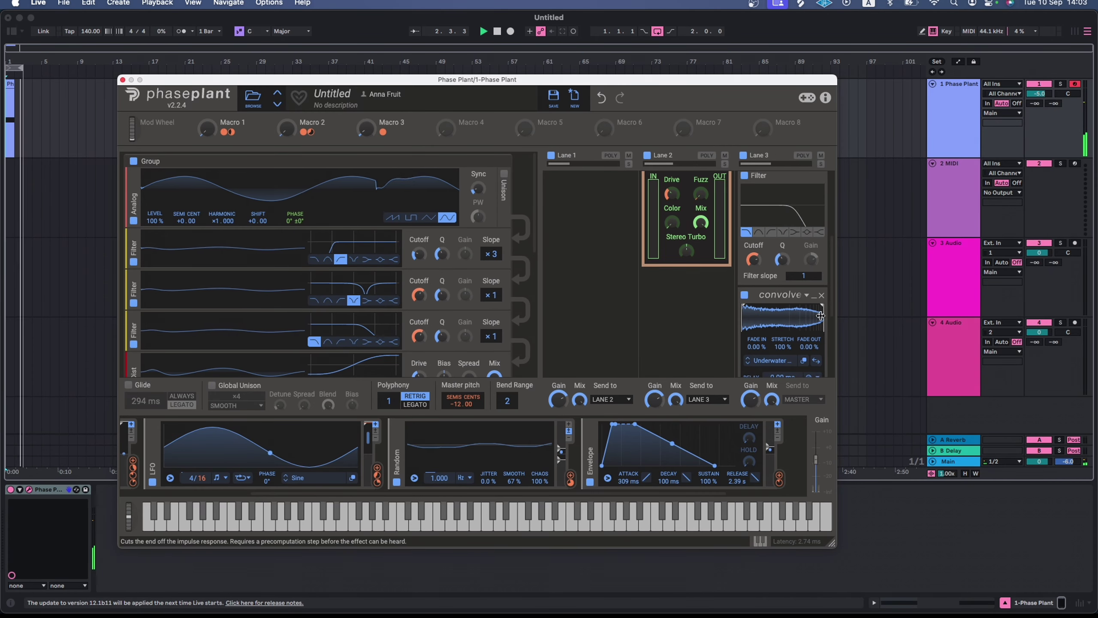
scroll(820, 315, "down", 2)
left_click_drag(821, 283, 772, 279)
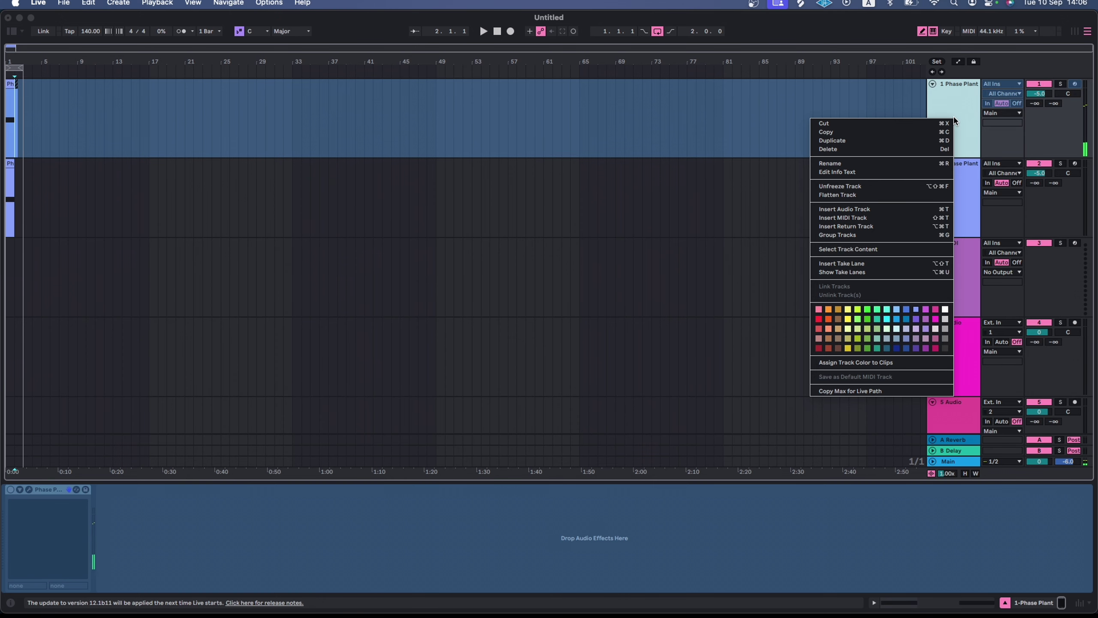
Step: Flatten the frozen Phase Plant track to audio and delete the MIDI clip from its duplicate track
left_click(884, 195)
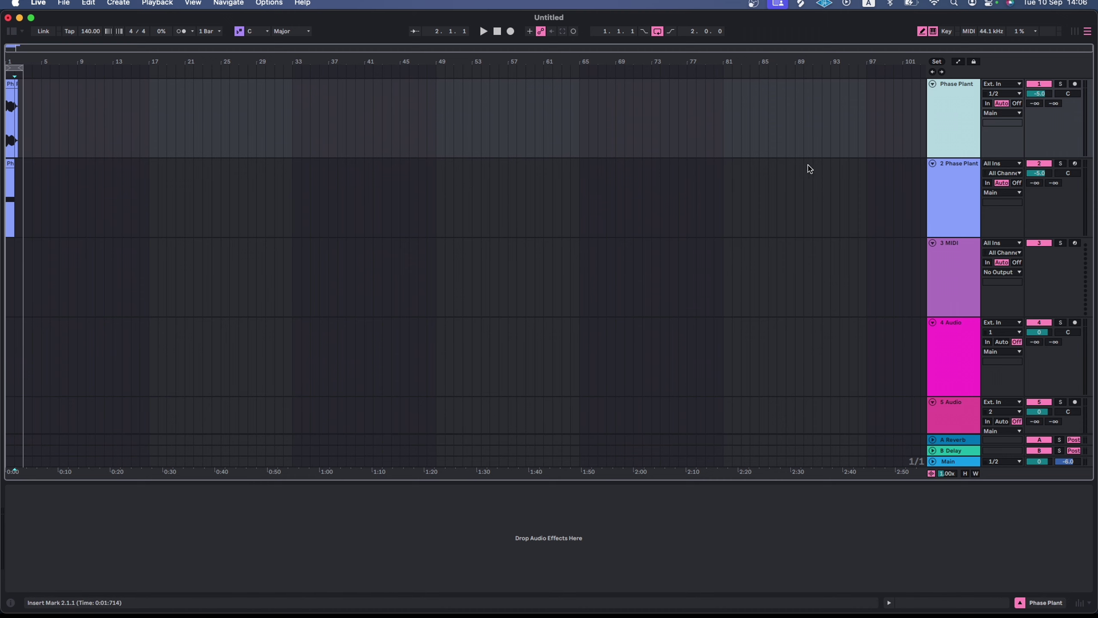
left_click(12, 165)
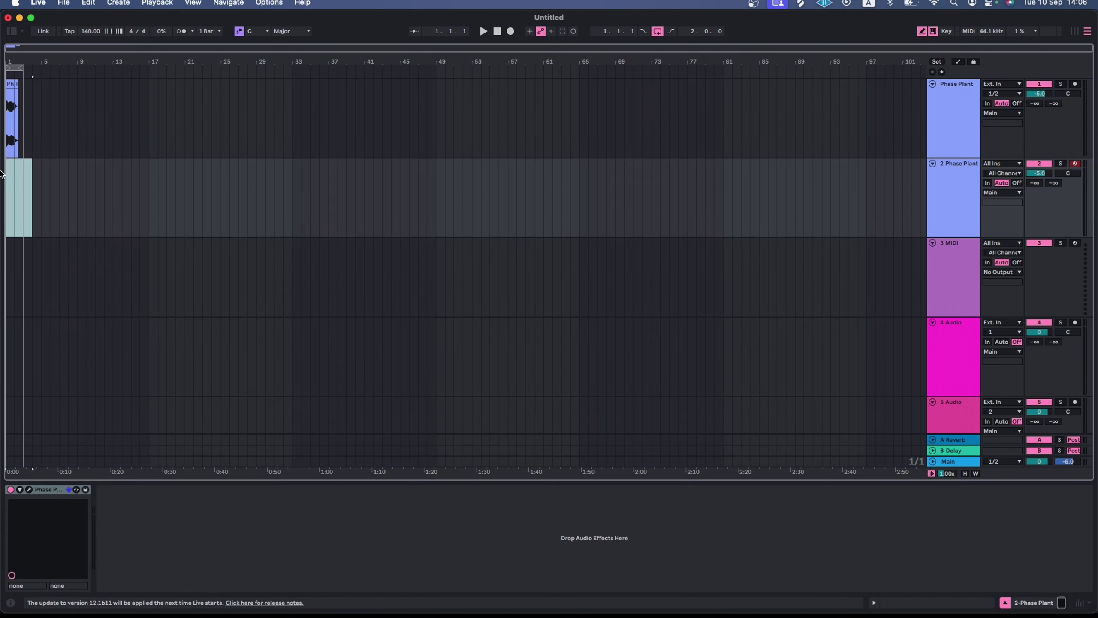
Step: Extend the flattened audio clip over its tail to end at about 2.2.3 and play it back
left_click(12, 82)
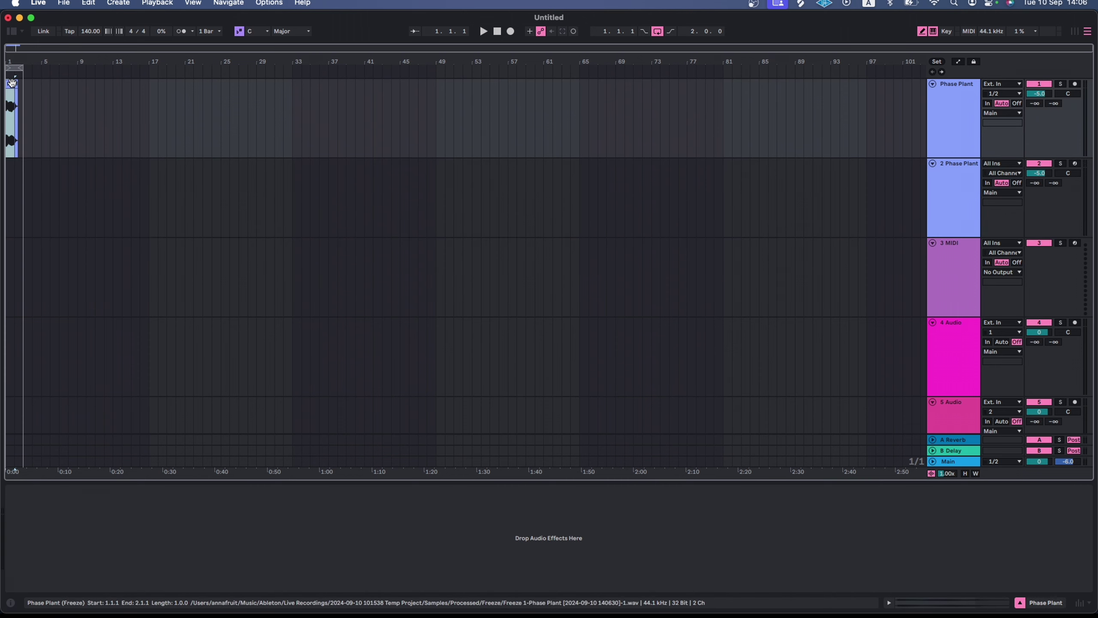
left_click(69, 188)
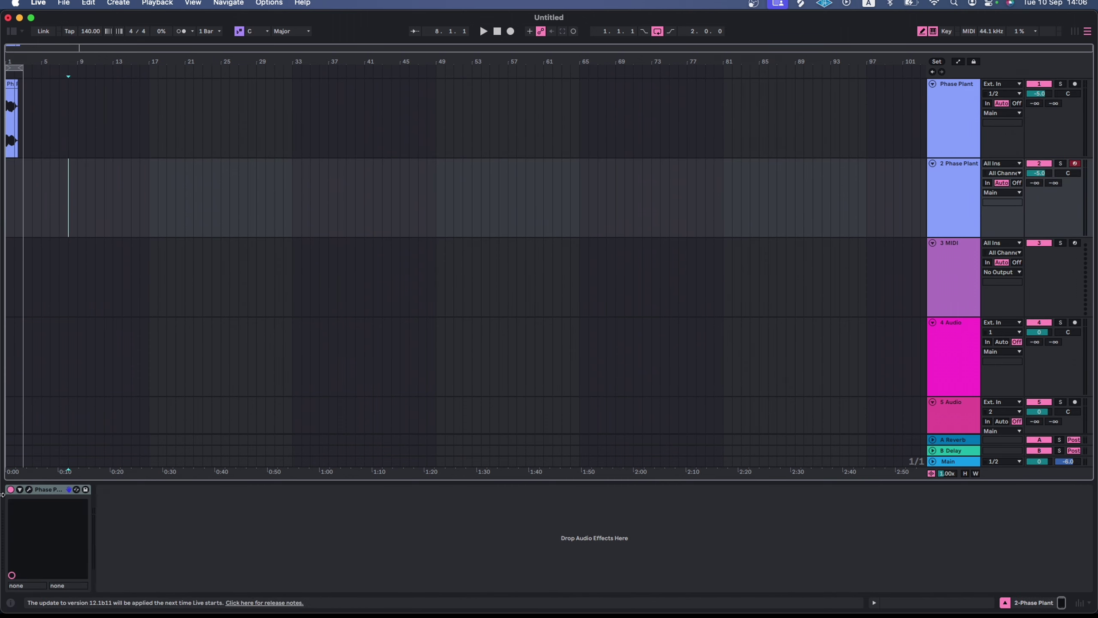
left_click(11, 82)
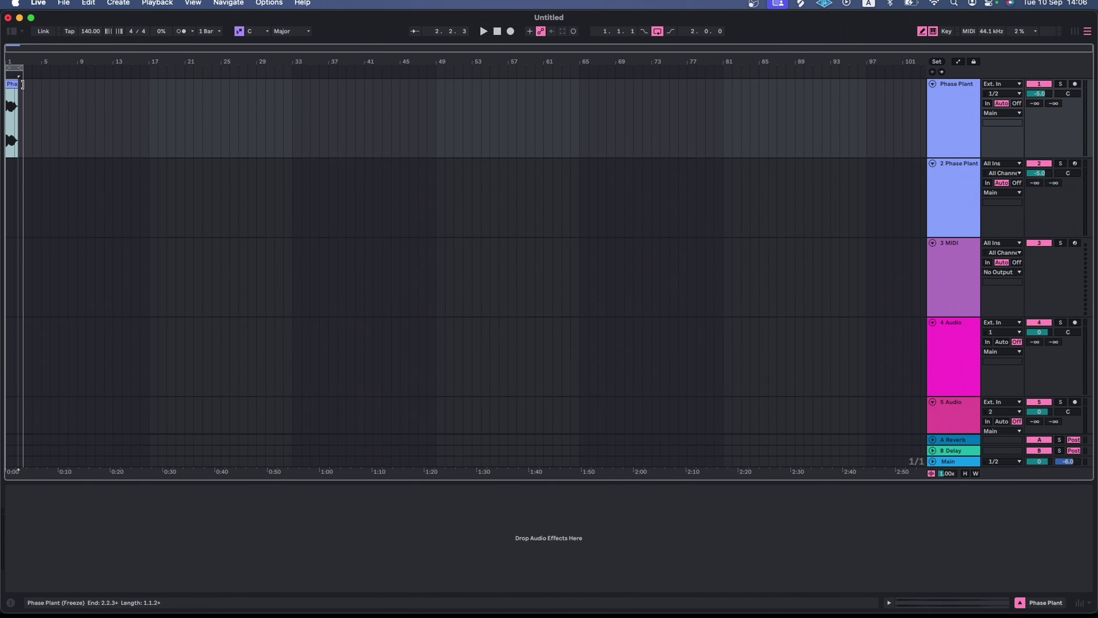
key("space")
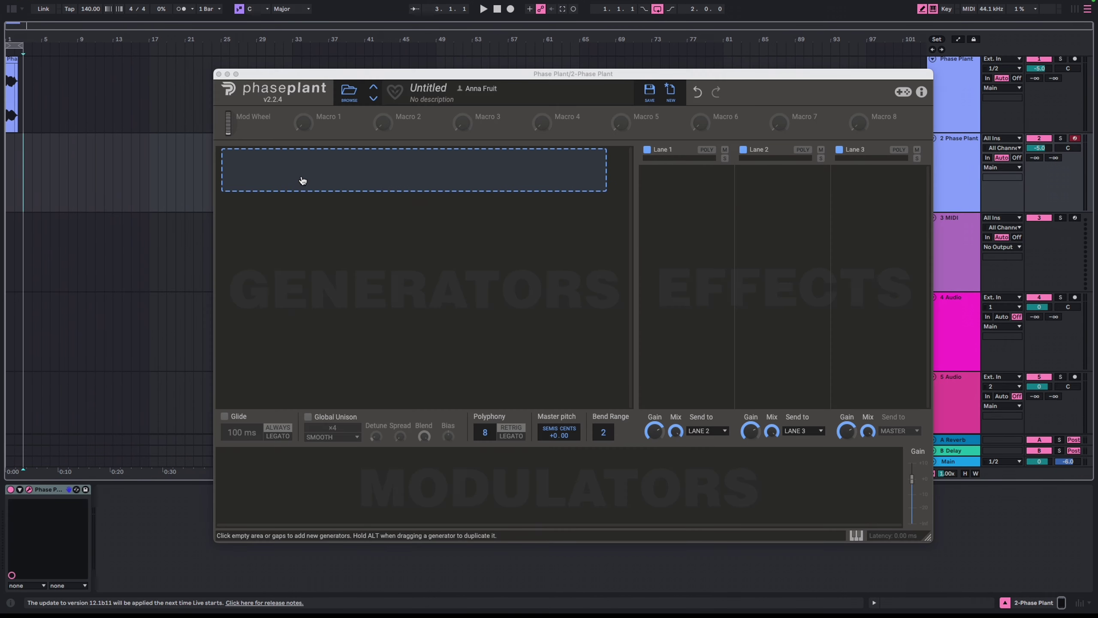
Step: Add a Granular generator to the empty Phase Plant patch, load the flattened clip as its sample and raise the computer keyboard octave to C4
left_click(301, 180)
left_click(338, 225)
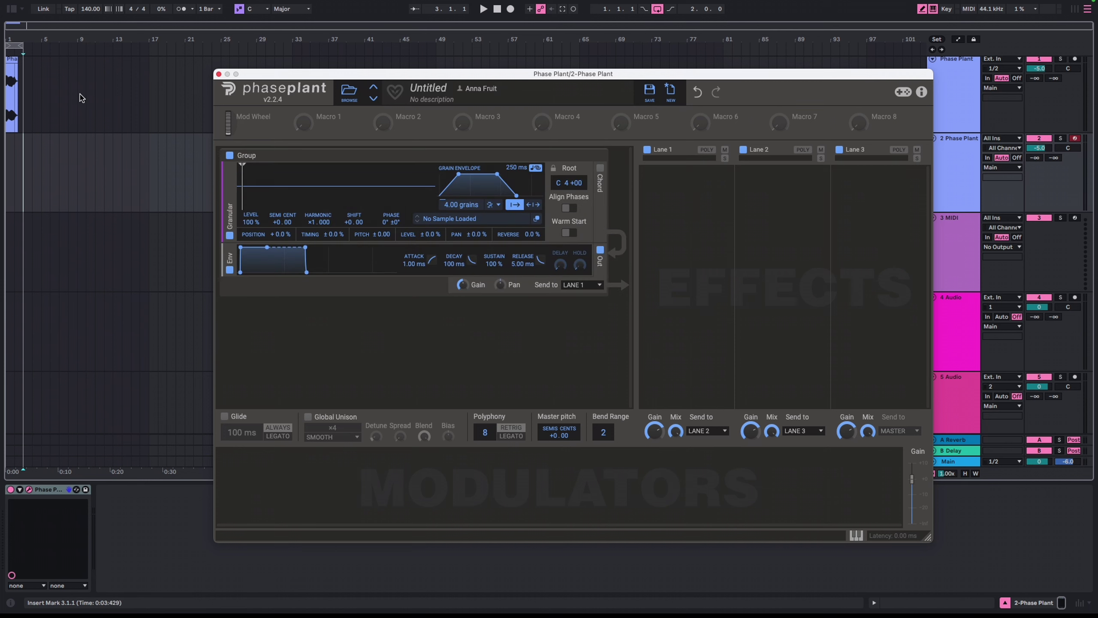
left_click_drag(14, 67, 403, 203)
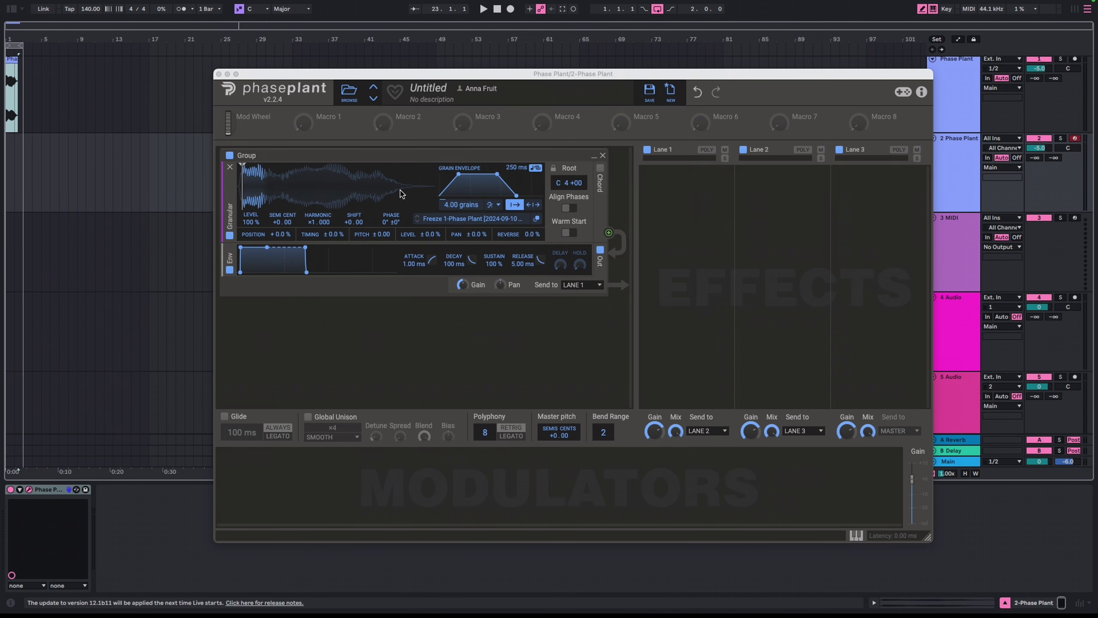
key("x")
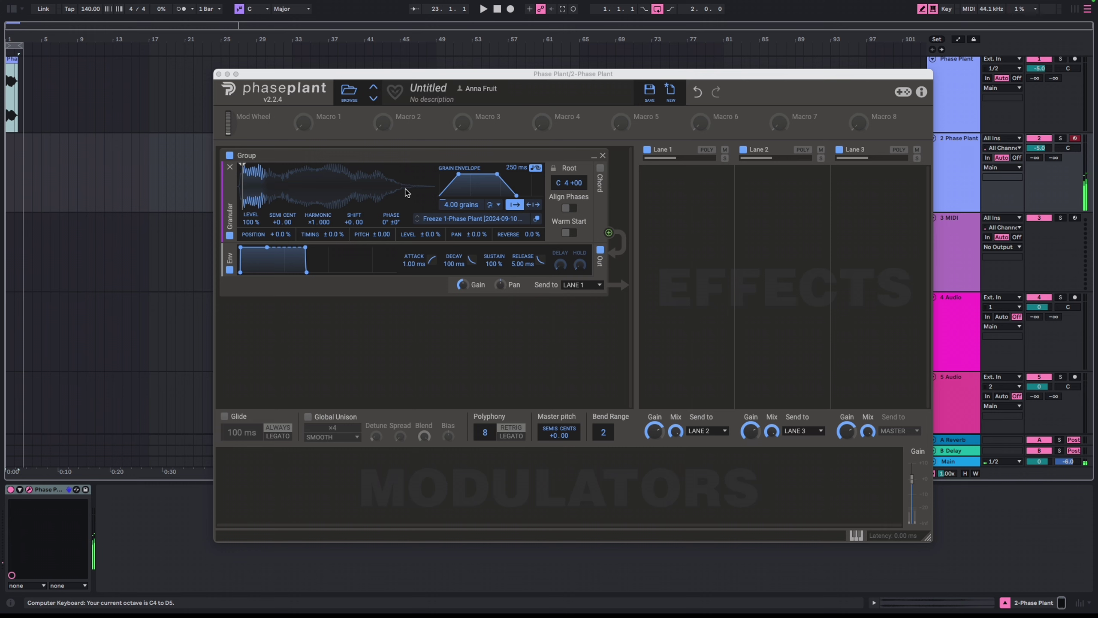
Step: While playing a note, set the Granular generator's grain length to 619 ms, grain count to 7.94 and position randomness to 69%
left_click(512, 167)
key("a")
mouse_move(511, 167)
left_mouse_down()
mouse_move(512, 134)
mouse_move(515, 156)
left_mouse_up()
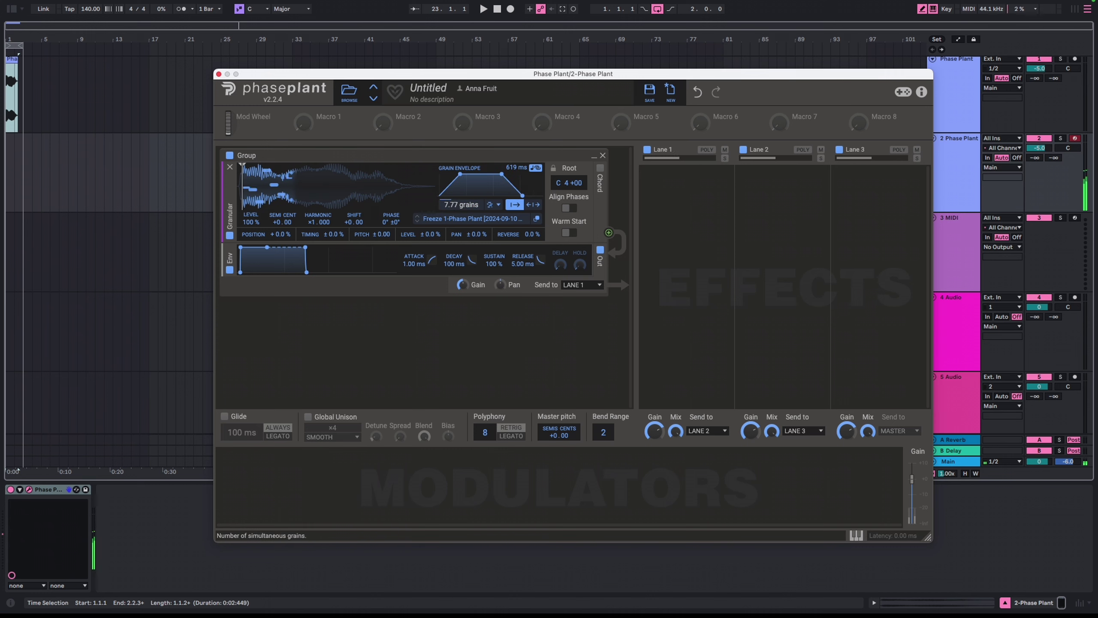
left_click_drag(461, 204, 461, 216)
left_click_drag(259, 234, 260, 218)
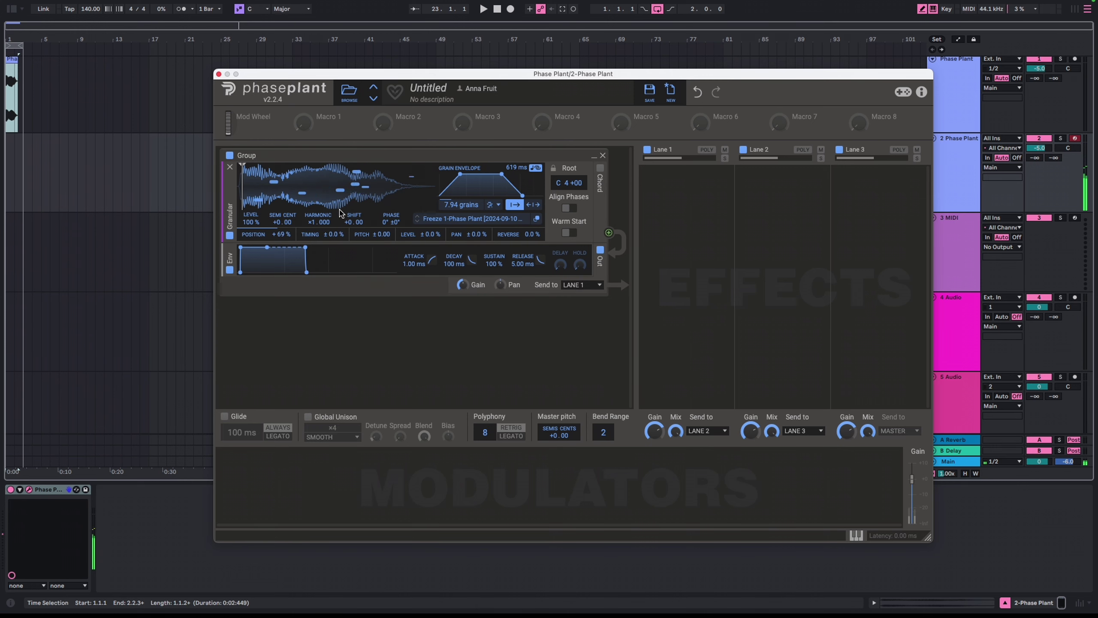
Step: Add an Envelope modulator with a 1.36 s attack and modulate the Granular generator's Shift with it by about +6.7%
left_click(277, 504)
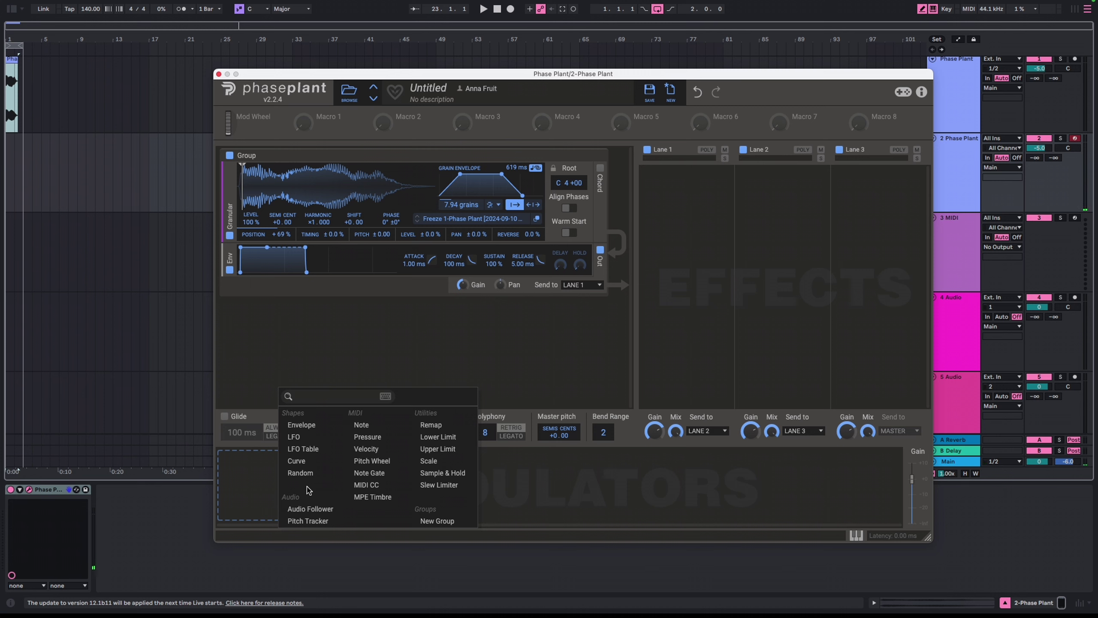
left_click(301, 425)
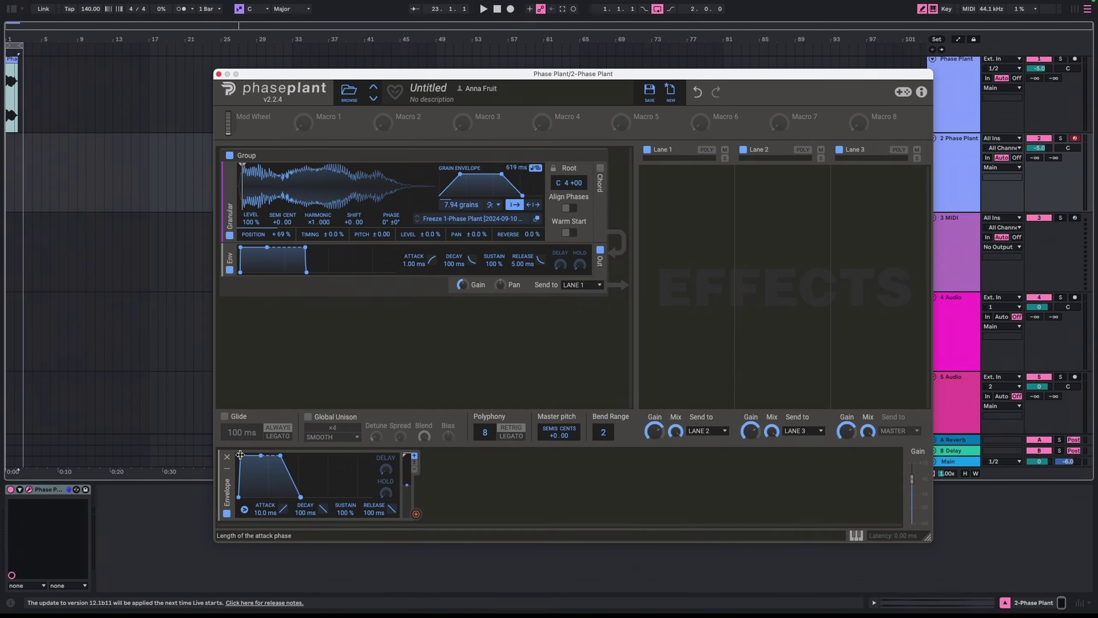
left_click_drag(240, 455, 317, 455)
left_click(416, 514)
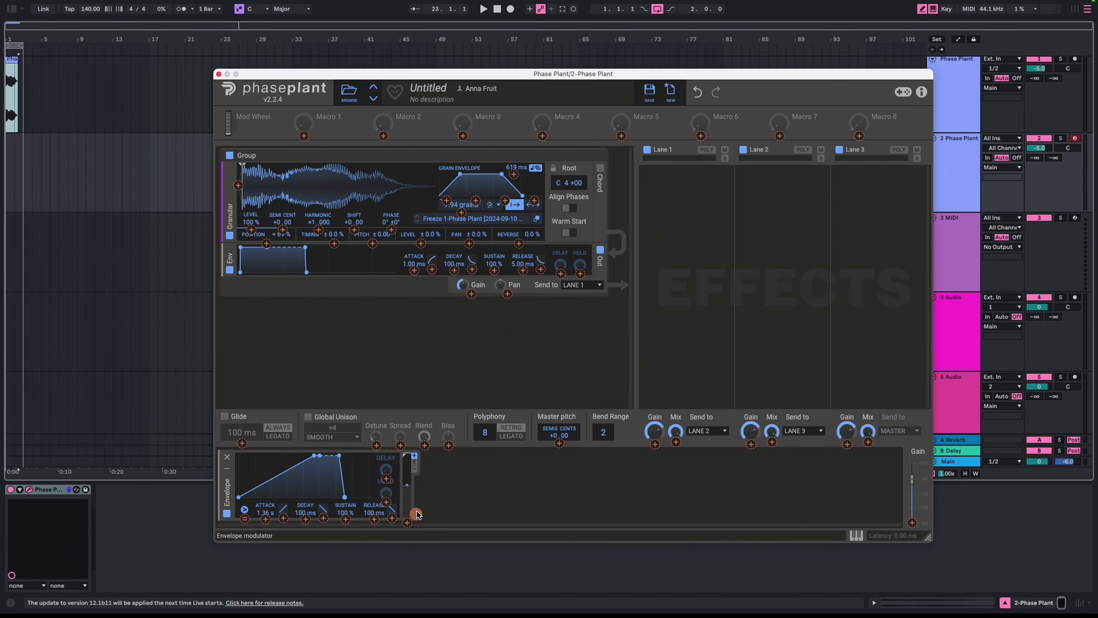
left_click(354, 229)
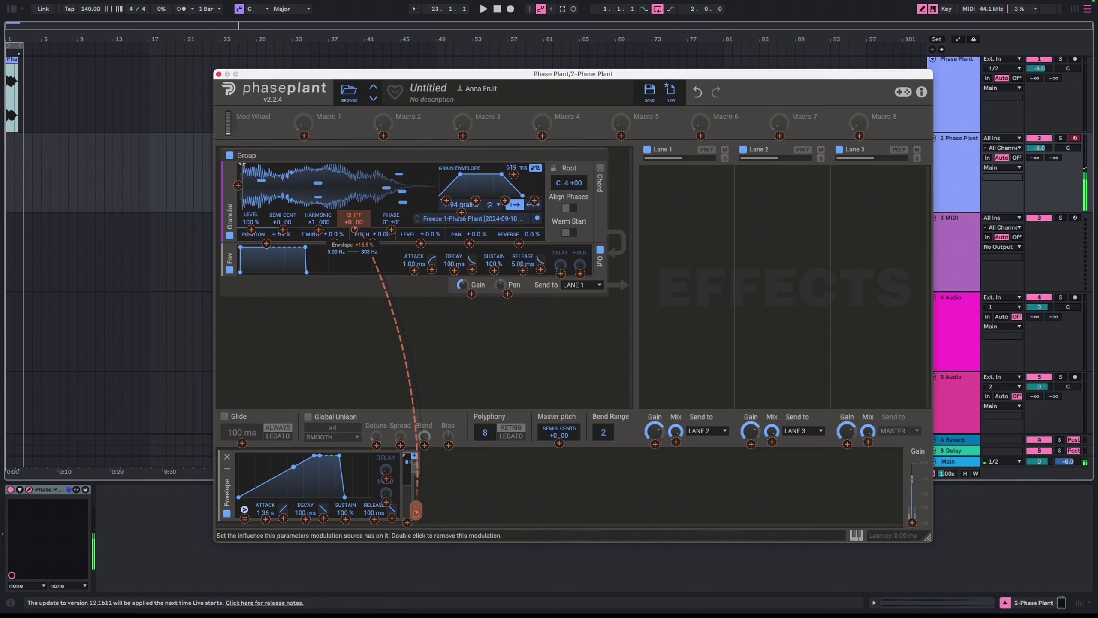
left_click_drag(354, 229, 354, 234)
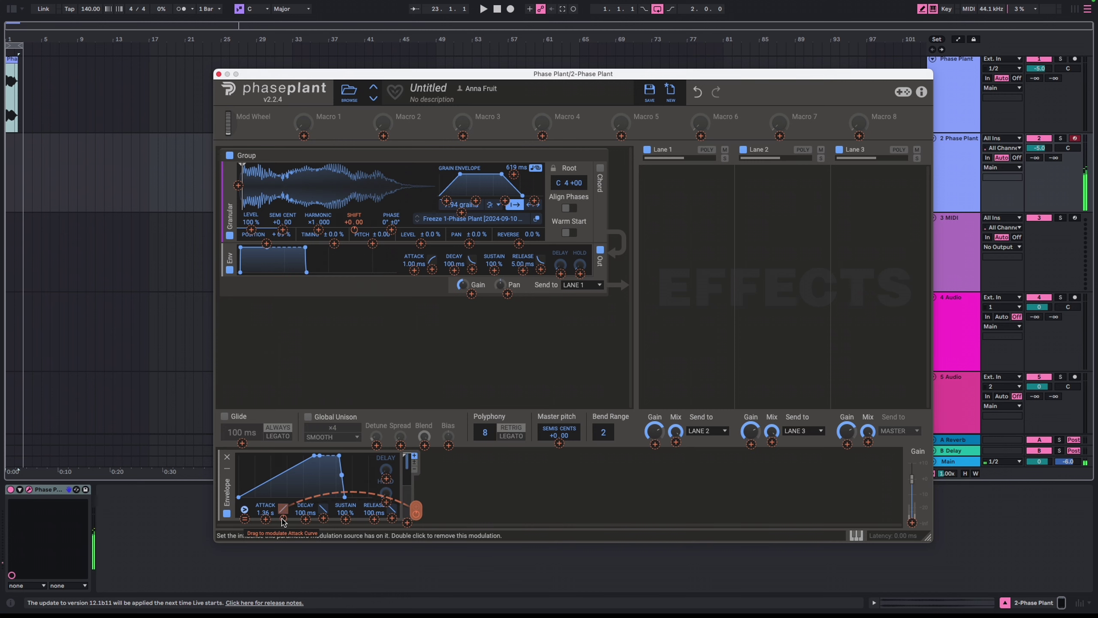
left_click(403, 472)
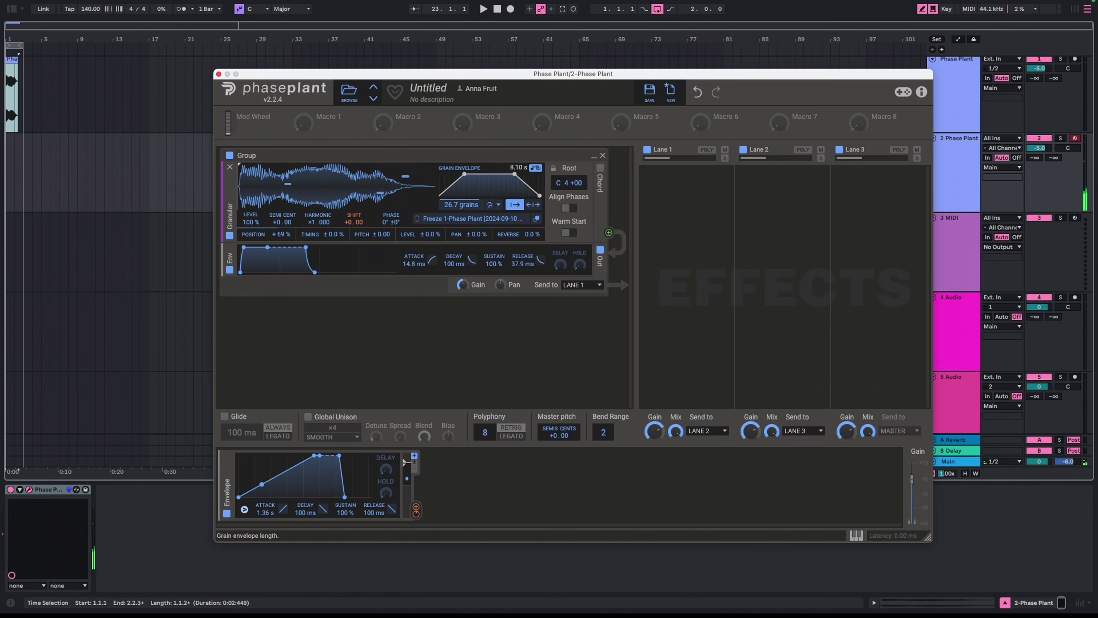
Step: Shorten the Granular generator's grain length to 294 ms and modulate it with the Envelope
left_click_drag(493, 187, 482, 186)
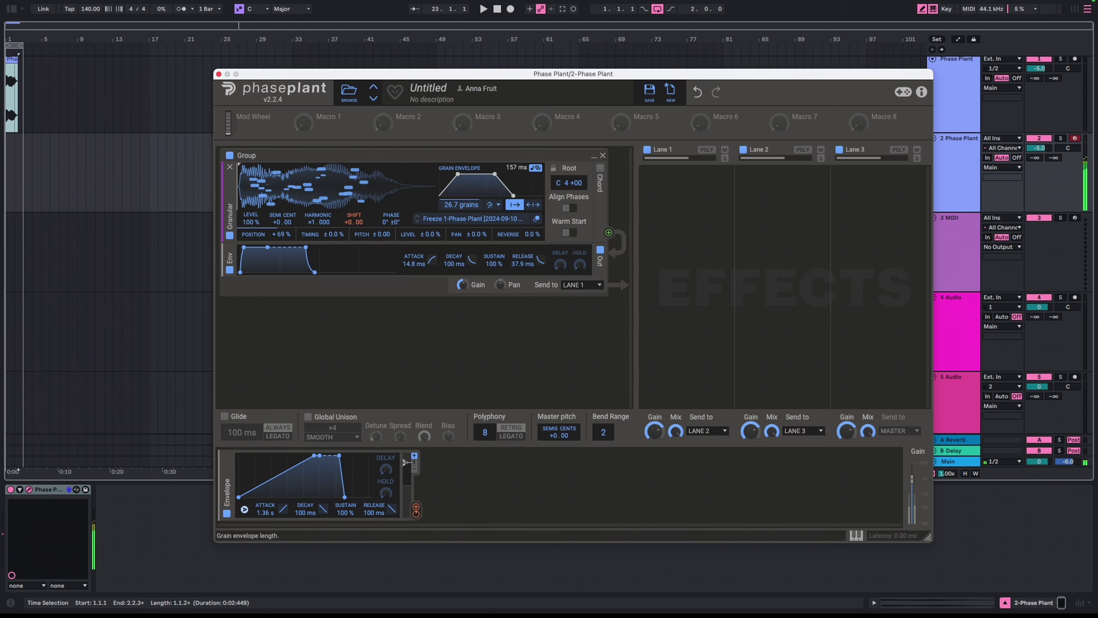
left_click_drag(416, 509, 513, 229)
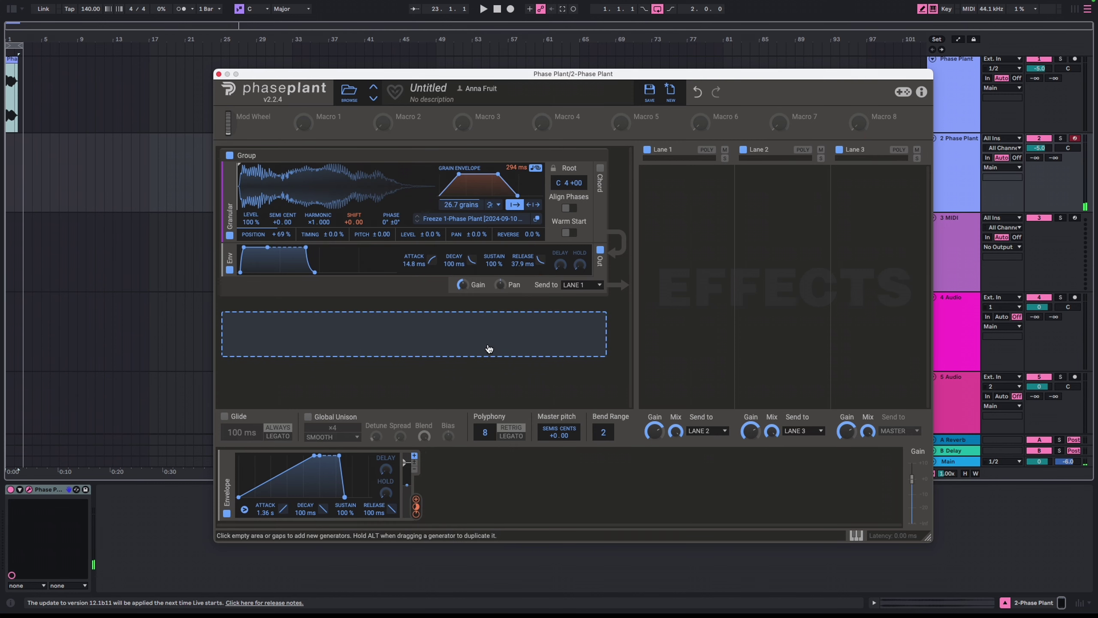
Step: Add a second Granular generator in its own group and load the flattened audio clip as its sample
left_click(396, 353)
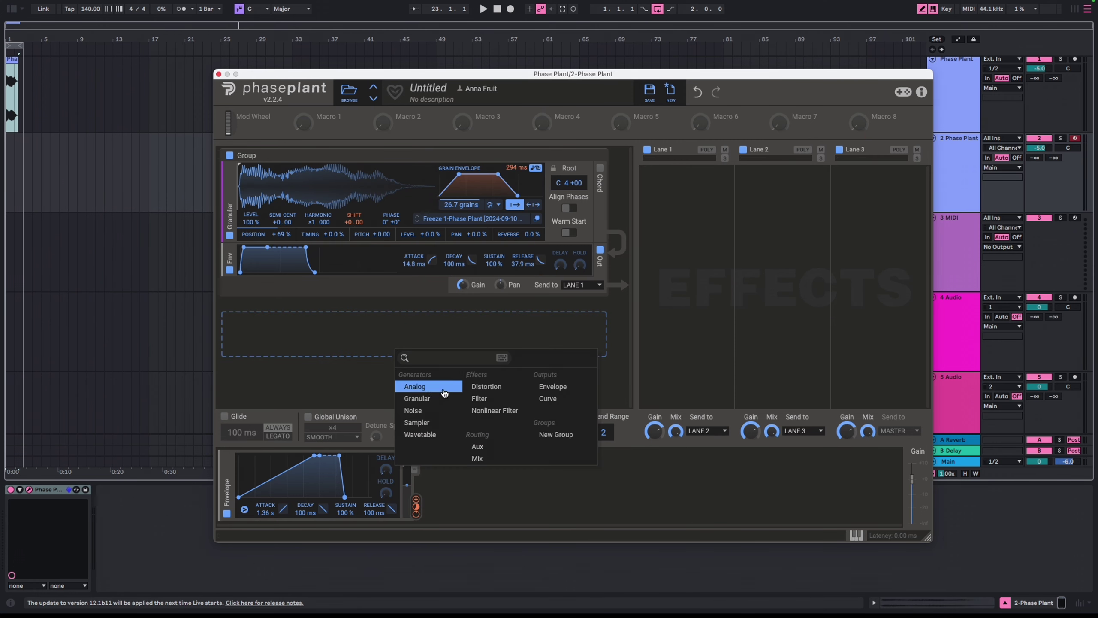
left_click(419, 399)
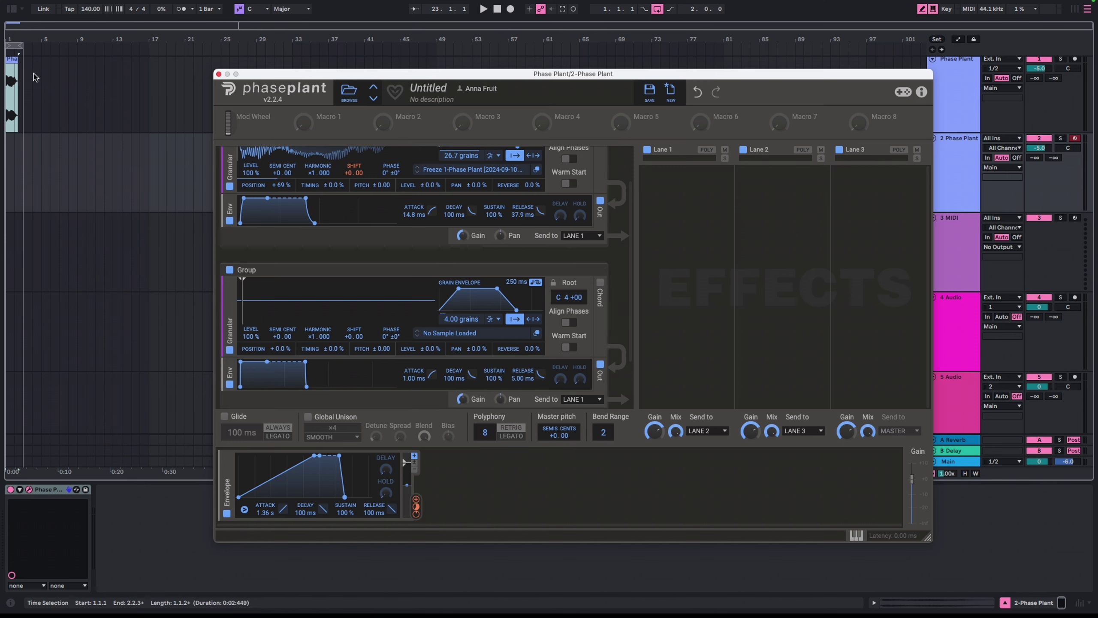
left_click_drag(12, 61, 318, 294)
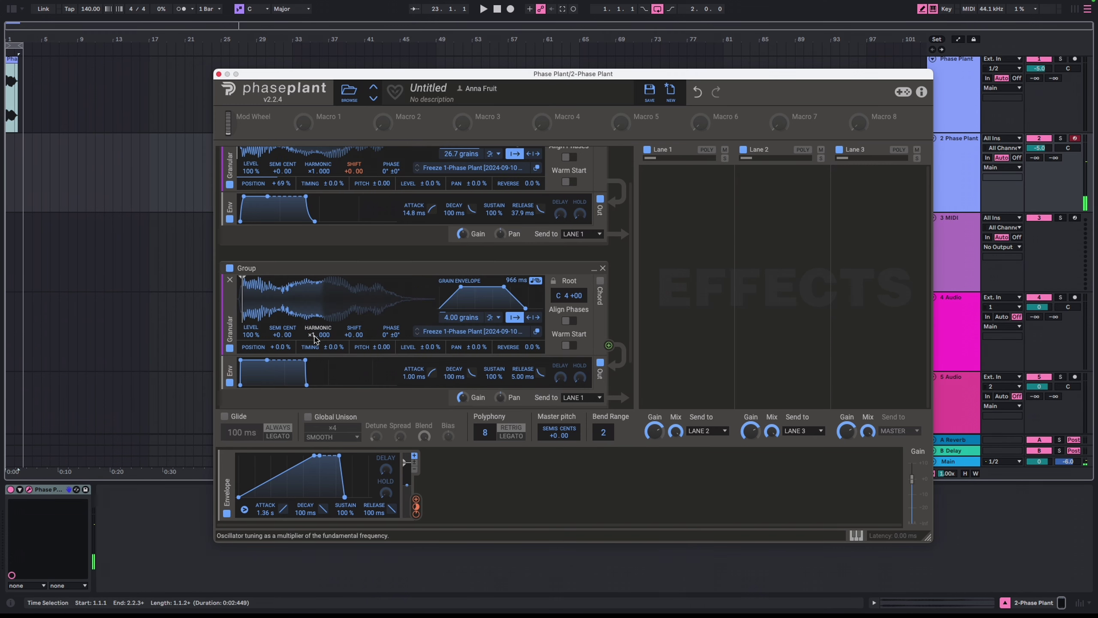
Step: Set the second Granular generator's Harmonic to ×2 and its output envelope to 600 ms attack and about 328 ms release
mouse_move(317, 336)
left_mouse_down()
mouse_move(317, 303)
mouse_move(317, 326)
left_mouse_up()
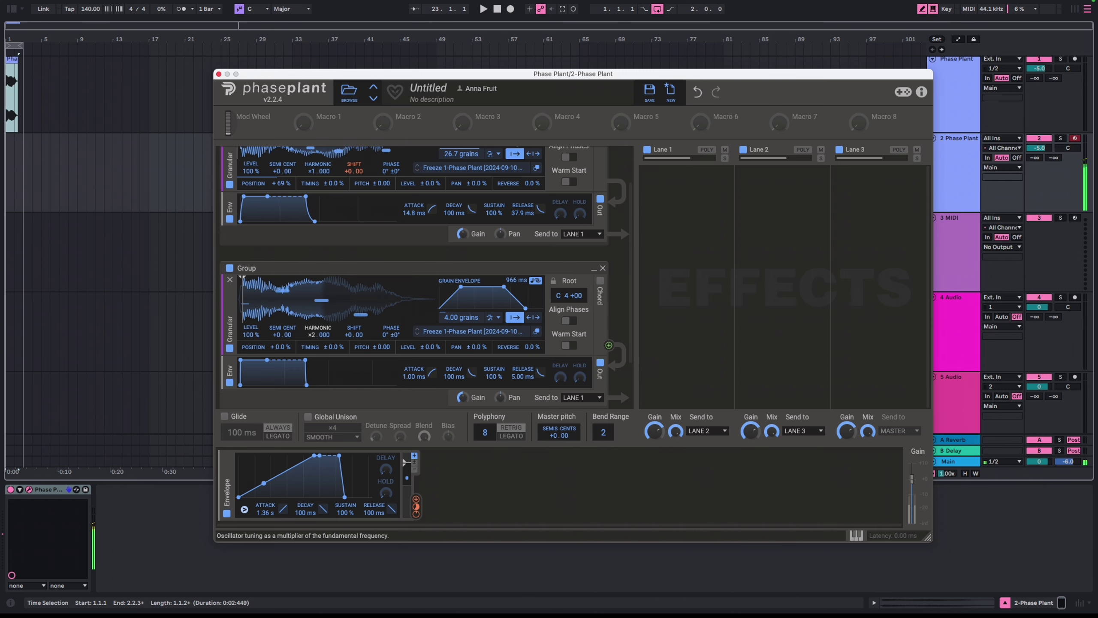
left_click_drag(241, 360, 304, 359)
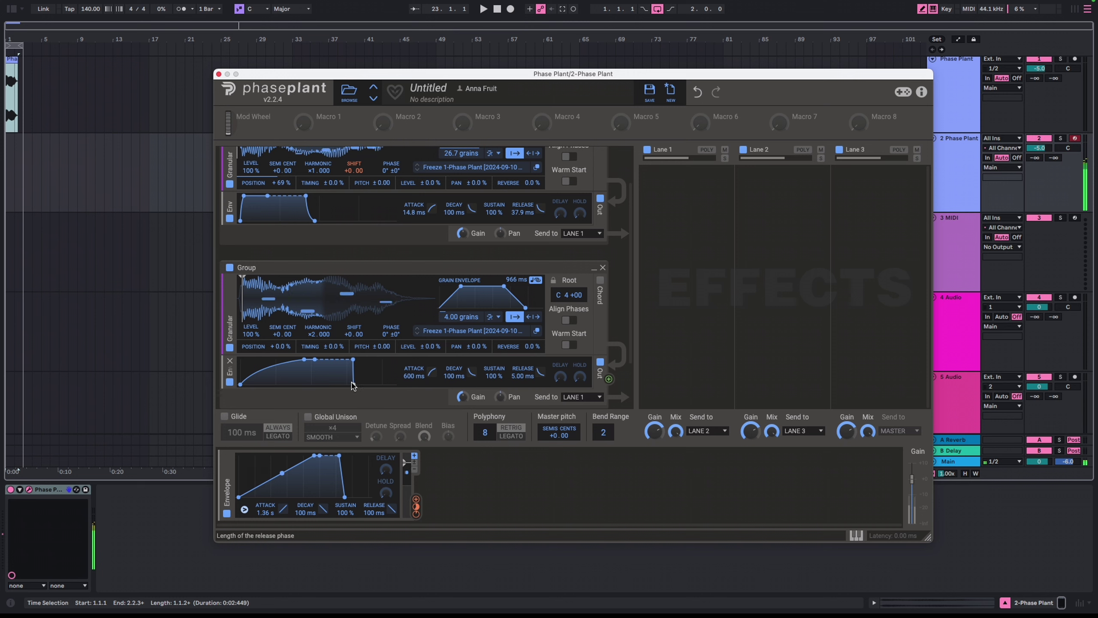
left_click_drag(353, 384, 361, 384)
Step: Fine-tune the second Granular generator to a 939 ms grain length, 18.1 grains and a 480 ms output envelope release
scroll(493, 331, "up", 1)
left_click_drag(510, 285, 510, 336)
scroll(510, 285, "down", 1)
left_click_drag(512, 274, 512, 238)
scroll(508, 275, "down", 1)
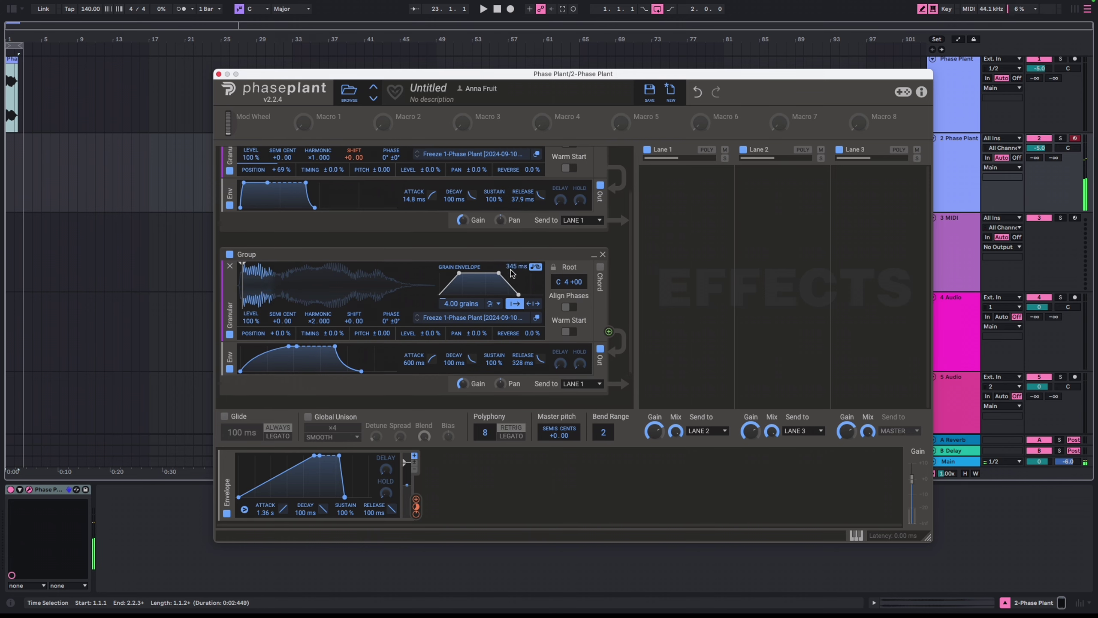
scroll(508, 275, "up", 2)
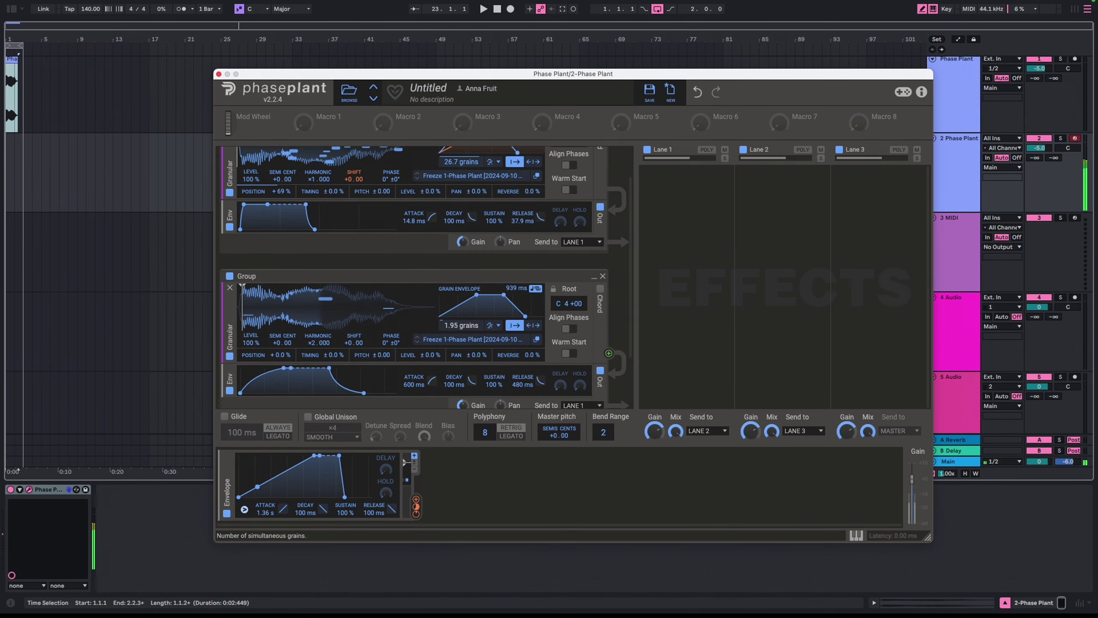
mouse_move(461, 324)
left_mouse_down()
mouse_move(461, 301)
mouse_move(461, 314)
left_mouse_up()
scroll(417, 309, "up", 2)
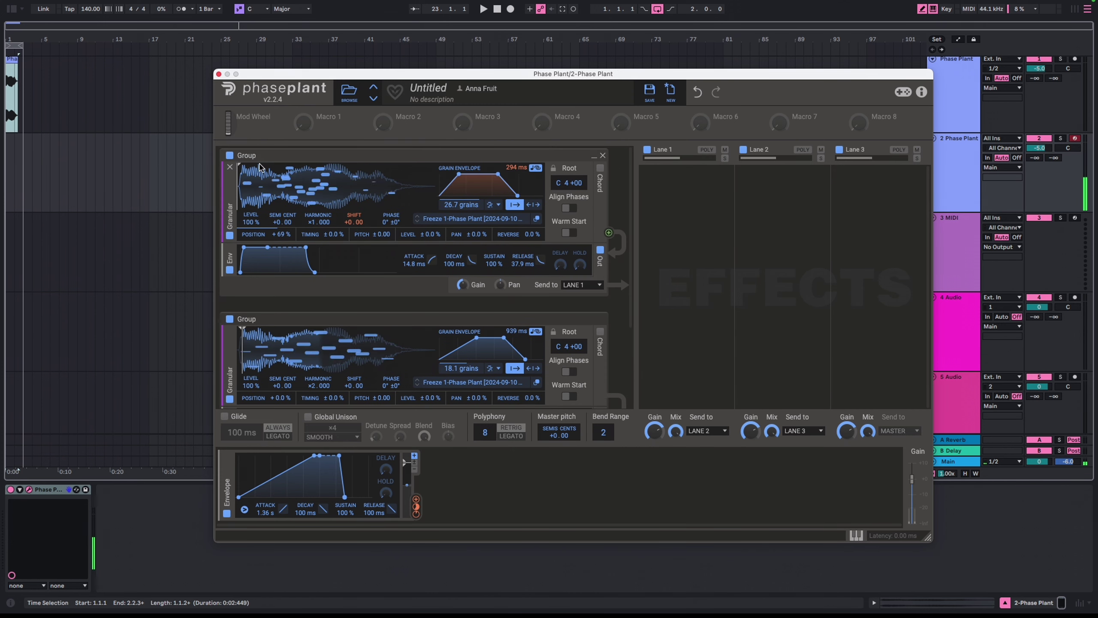
Step: Modulate the second Granular generator's Shift with the Envelope, matching the amount to the first generator's +6.7%
left_click(416, 500)
left_click_drag(336, 394, 354, 392)
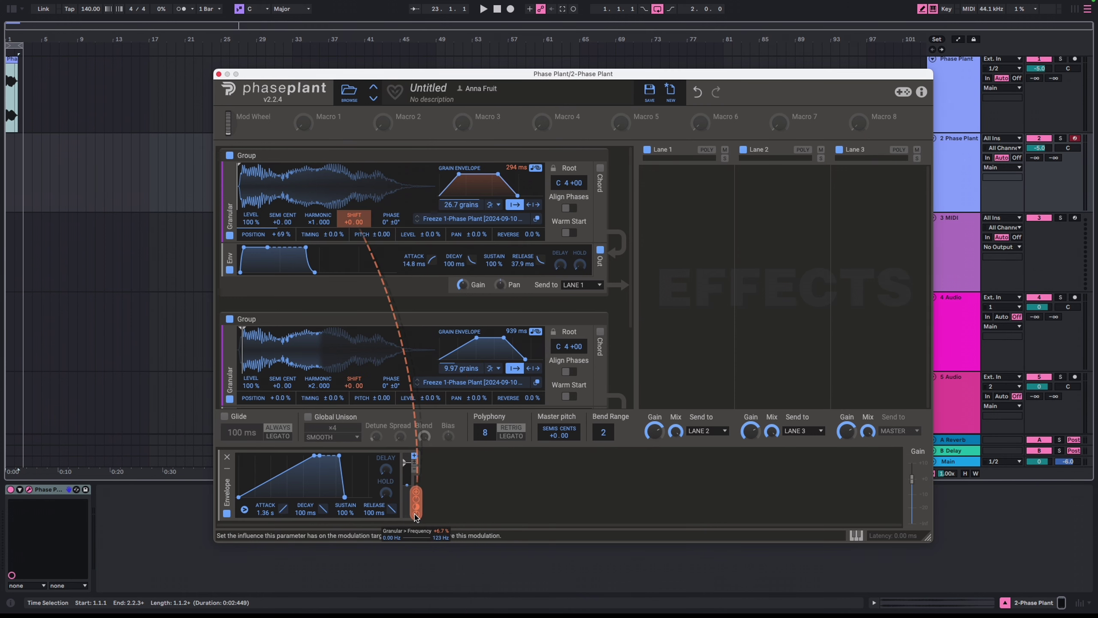
right_click(415, 515)
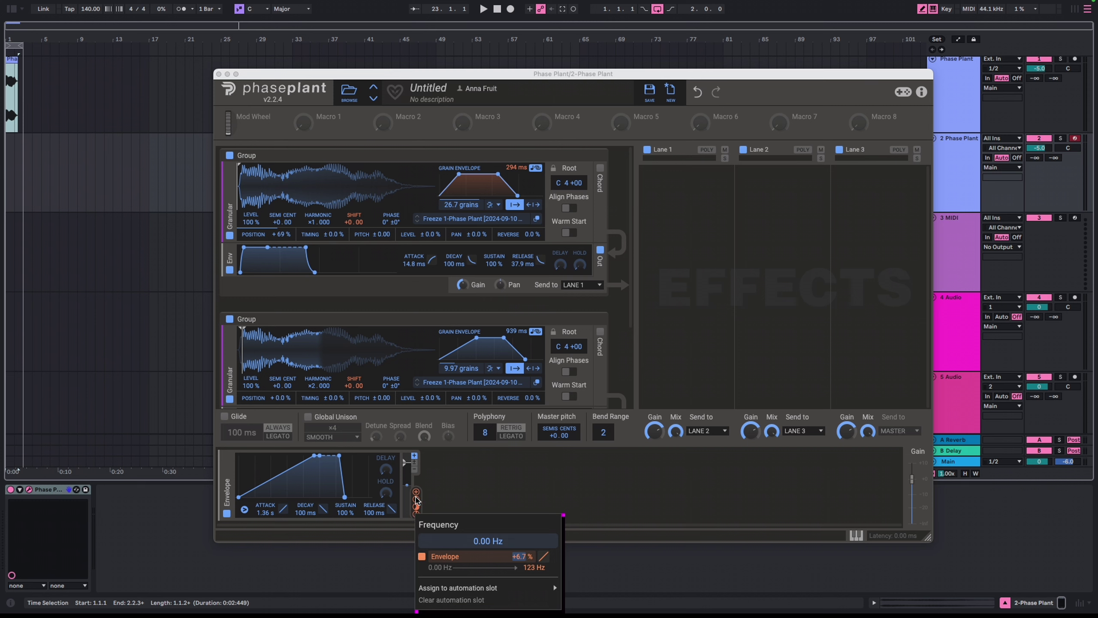
left_click_drag(415, 495, 416, 501)
right_click(417, 501)
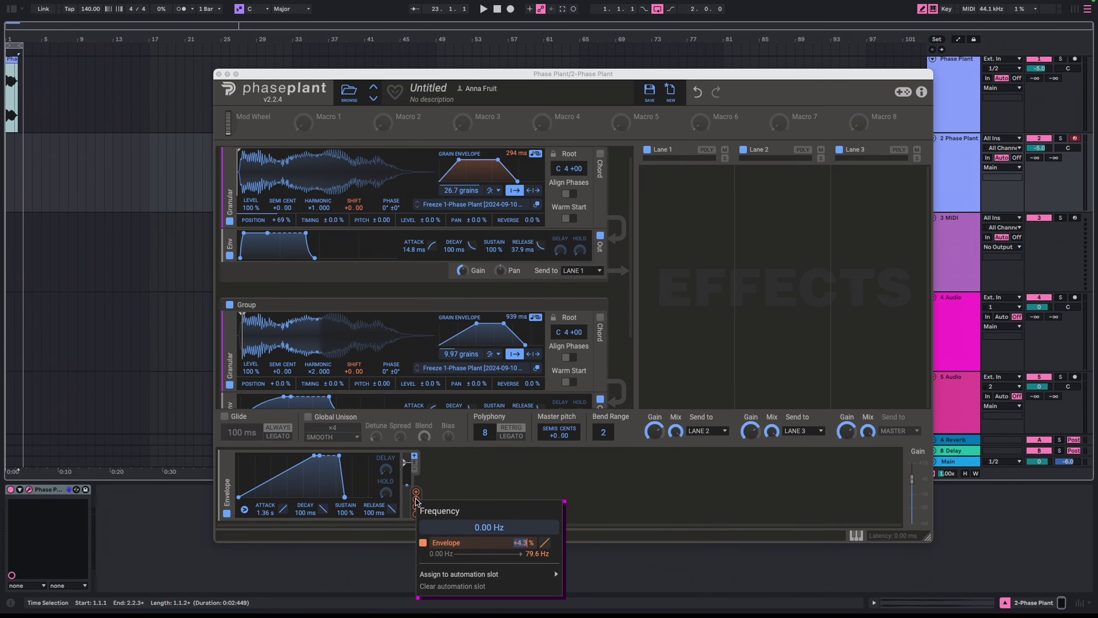
type("6,")
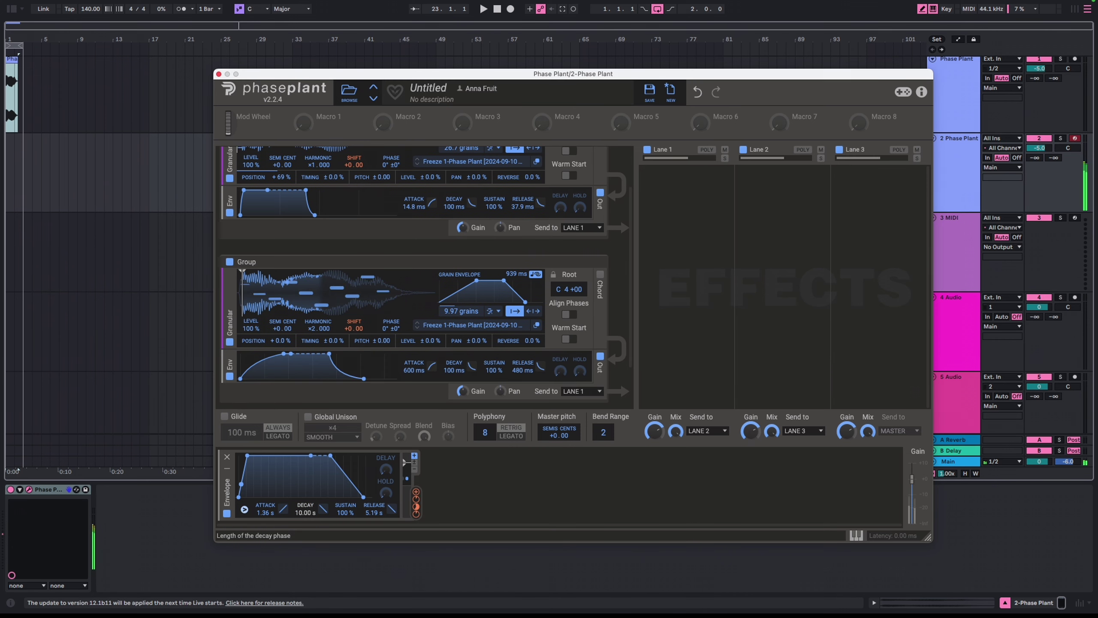
Step: Set the Envelope modulator's decay to 825 ms
left_click_drag(306, 512, 305, 532)
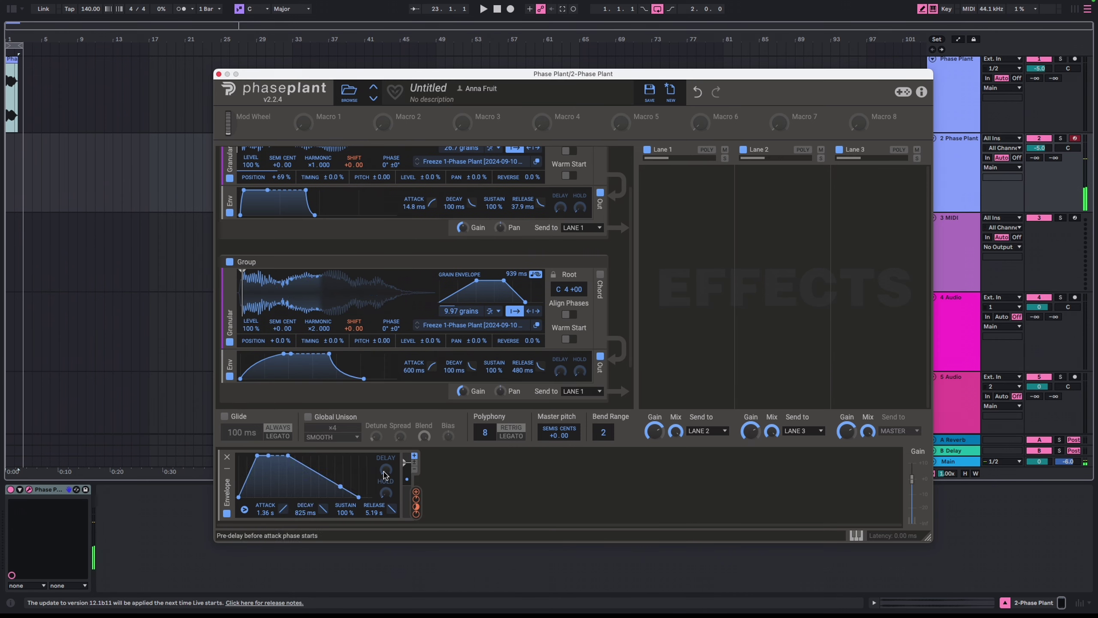
Step: Try a 1.00 s pre-delay on the Envelope modulator
left_click_drag(386, 469, 385, 452)
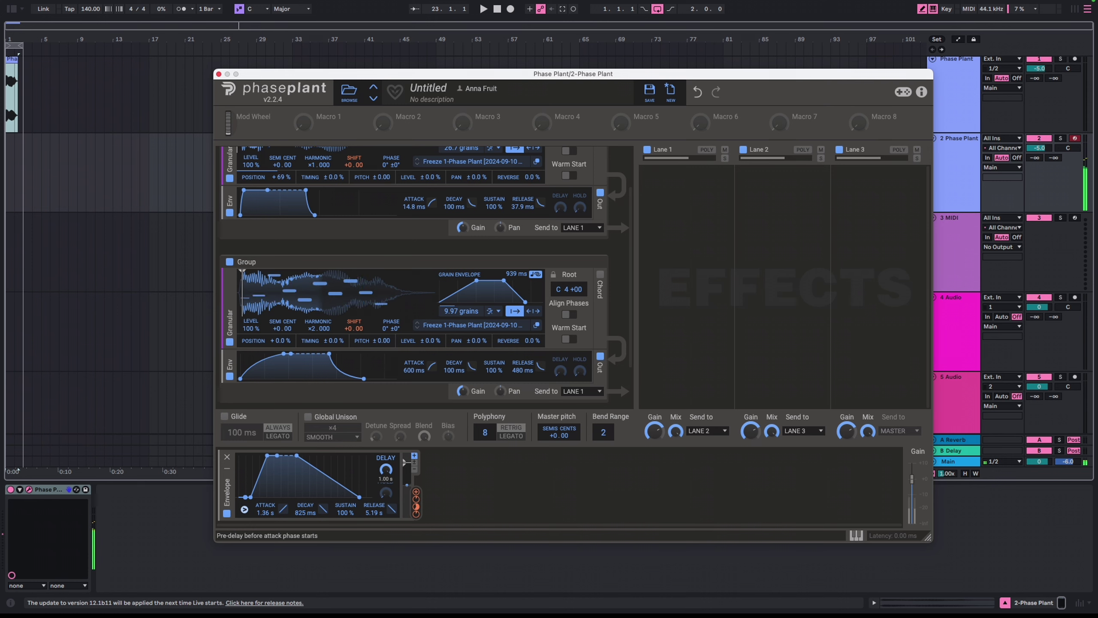
left_click_drag(385, 469, 385, 493)
Step: Add a Trance Gate effect to Lane 1 and a Dual Delay effect to Lane 2
scroll(497, 346, "up", 2)
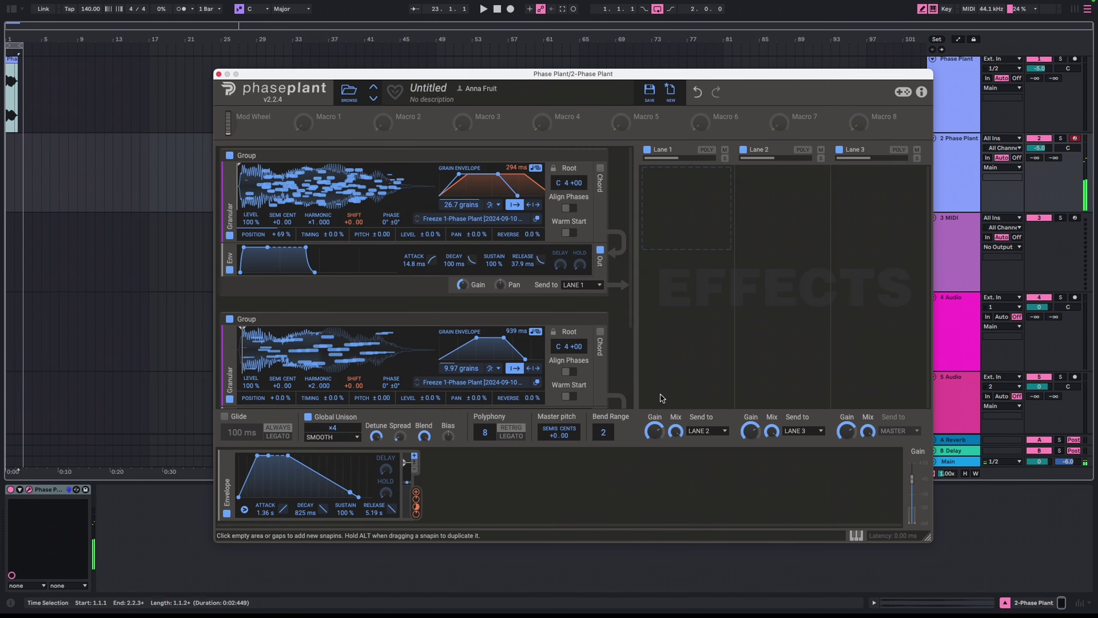
left_click(684, 212)
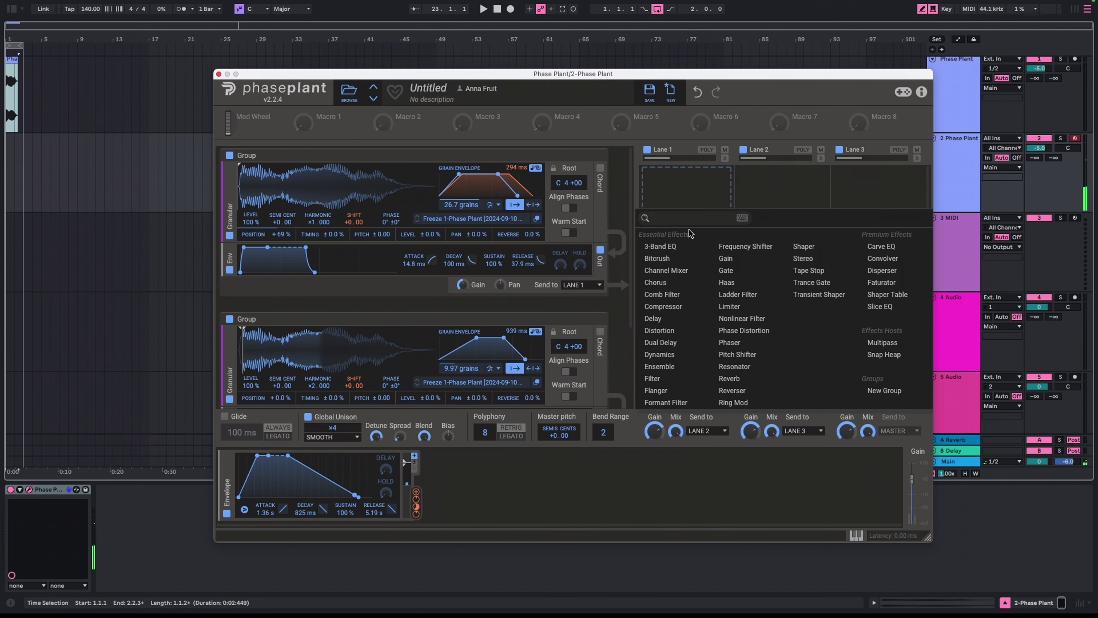
left_click(824, 288)
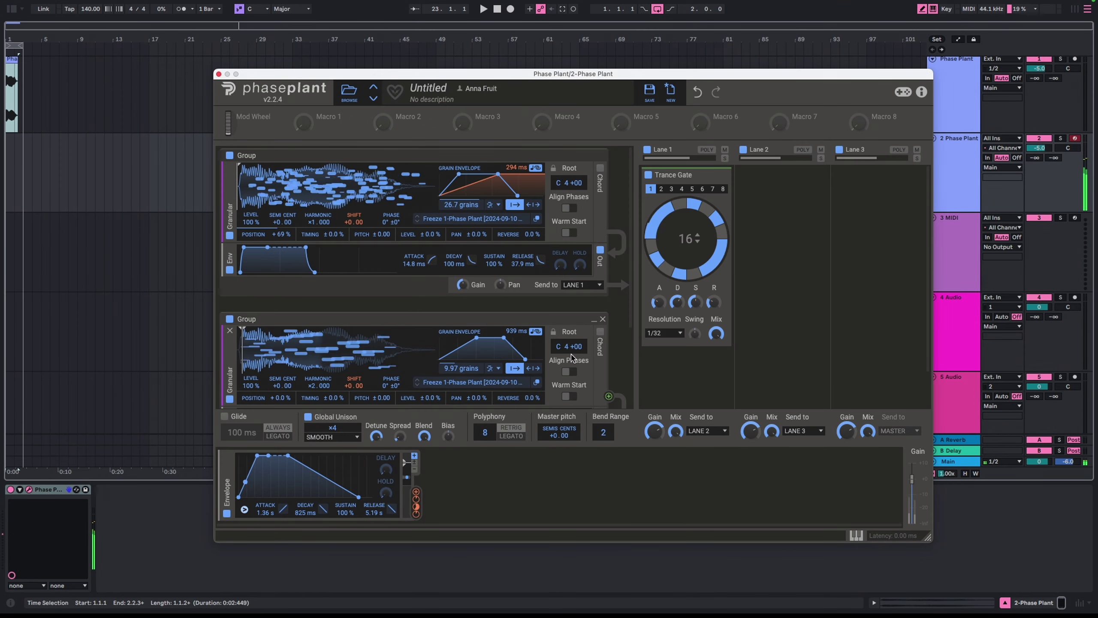
scroll(617, 328, "down", 4)
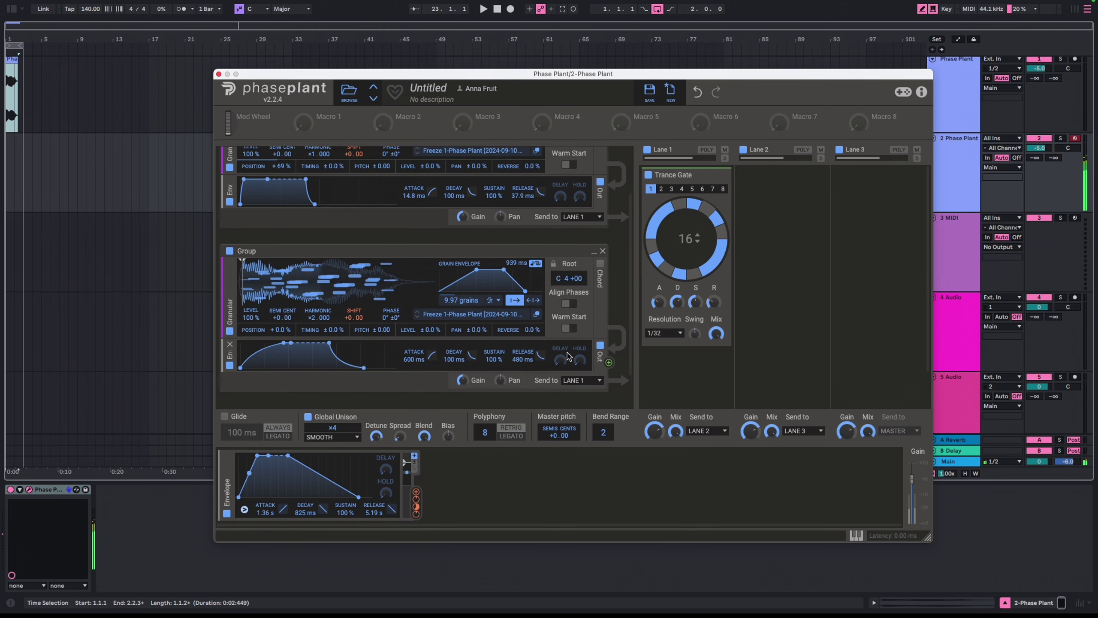
left_click(782, 203)
left_click(672, 319)
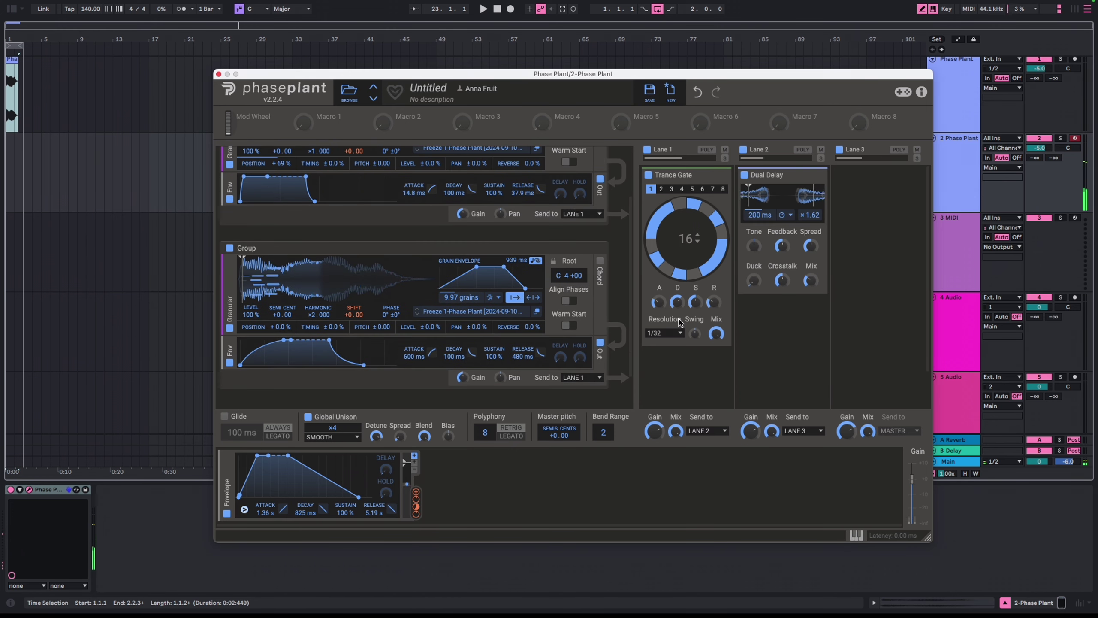
Step: Add a Nonlinear Filter to Lane 3 and modulate its Cutoff and the Trance Gate's Mix with Macro 1
left_click_drag(319, 125, 849, 264)
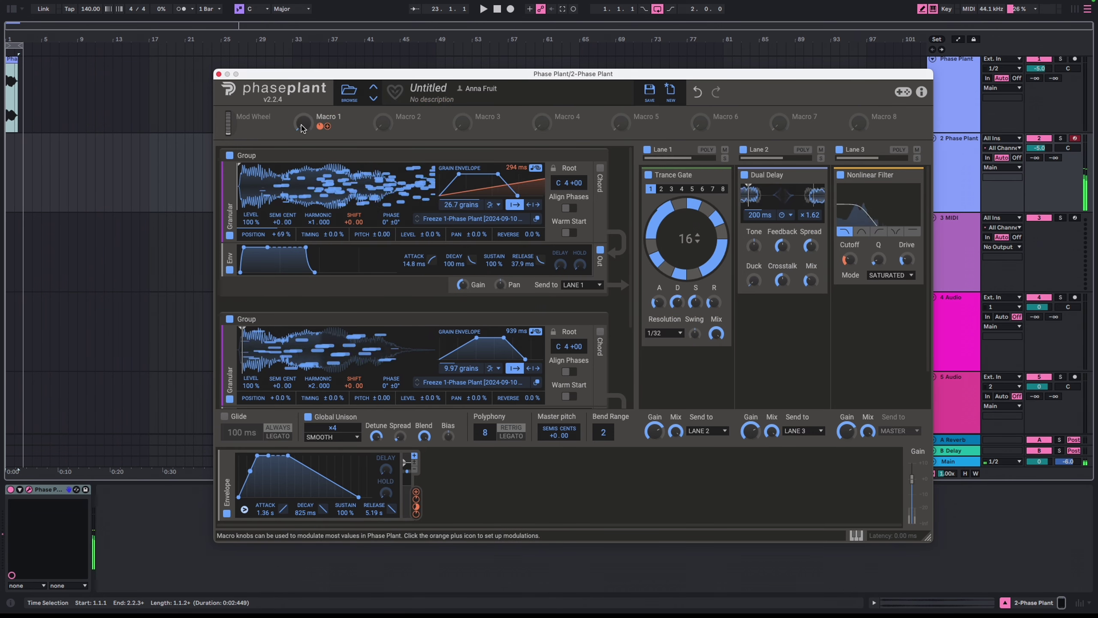
left_click_drag(303, 123, 715, 342)
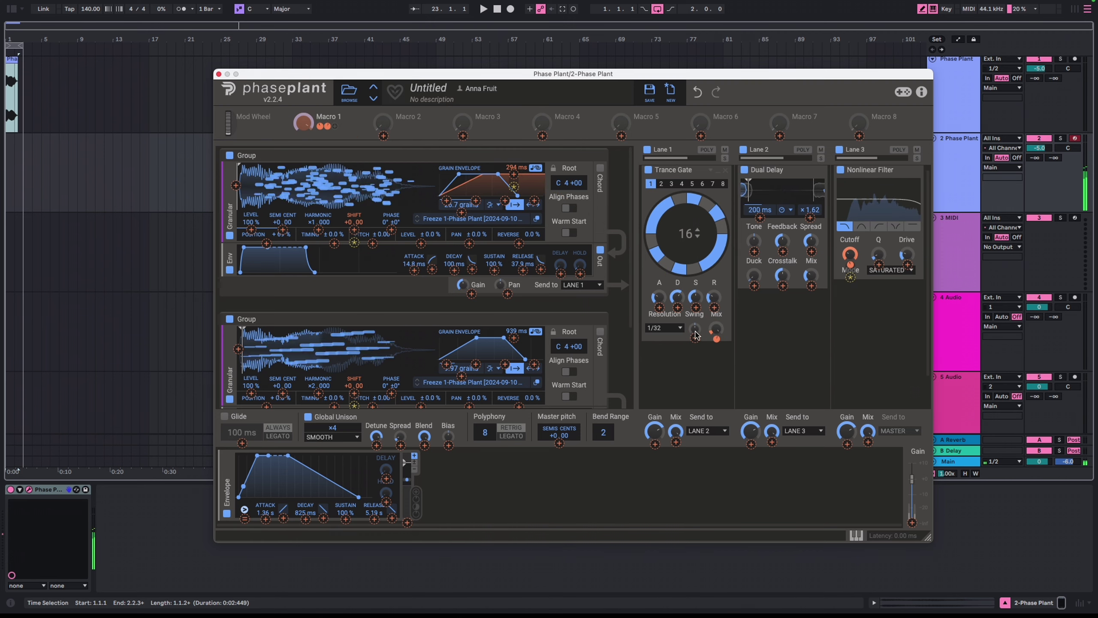
left_click_drag(303, 123, 303, 138)
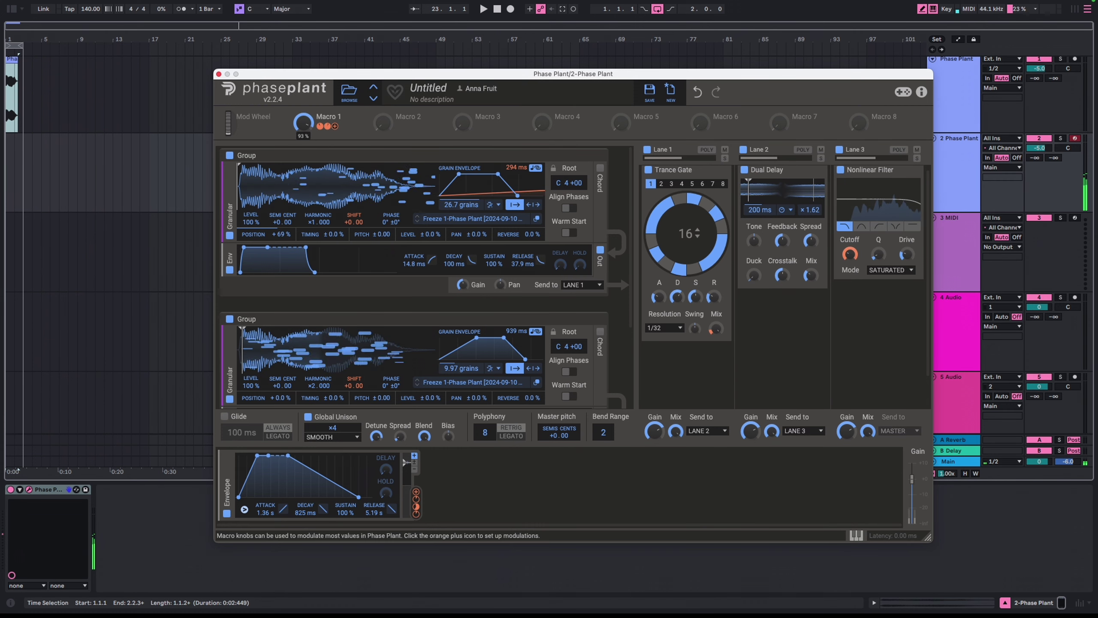
Step: Add a high-pass Filter below the Nonlinear Filter in Lane 3 and modulate its Cutoff with Macro 2
left_click(877, 302)
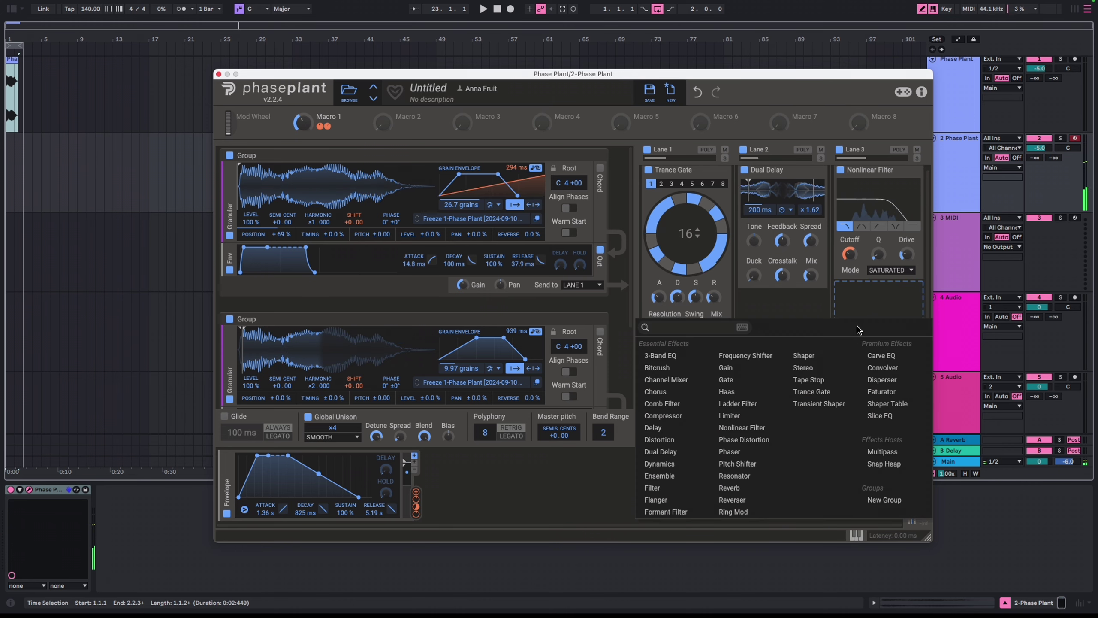
left_click(674, 487)
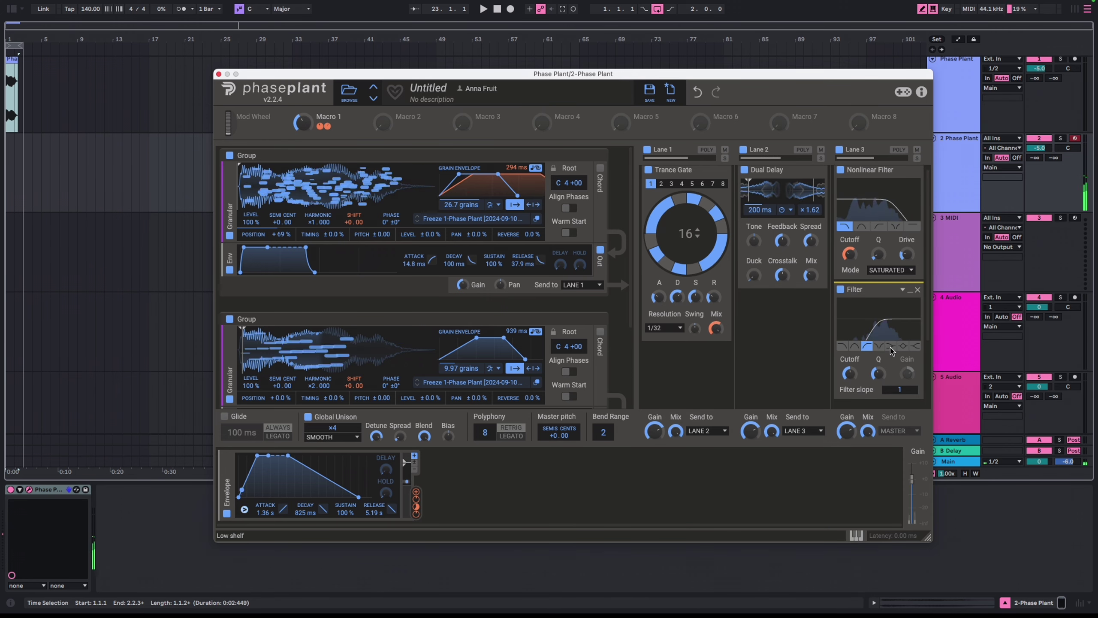
left_click_drag(399, 126, 849, 380)
left_click_drag(389, 128, 389, 113)
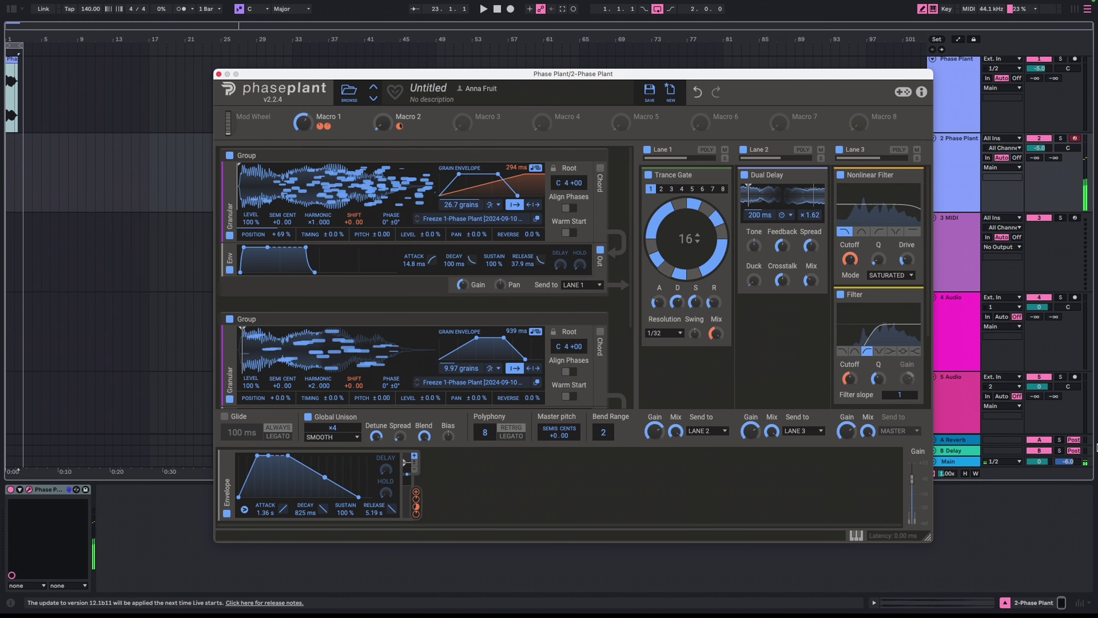
Step: Modulate the first Granular generator's Phase with its own output and its Harmonic with Macro 3
left_click_drag(608, 225, 391, 216)
scroll(391, 229, "down", 1)
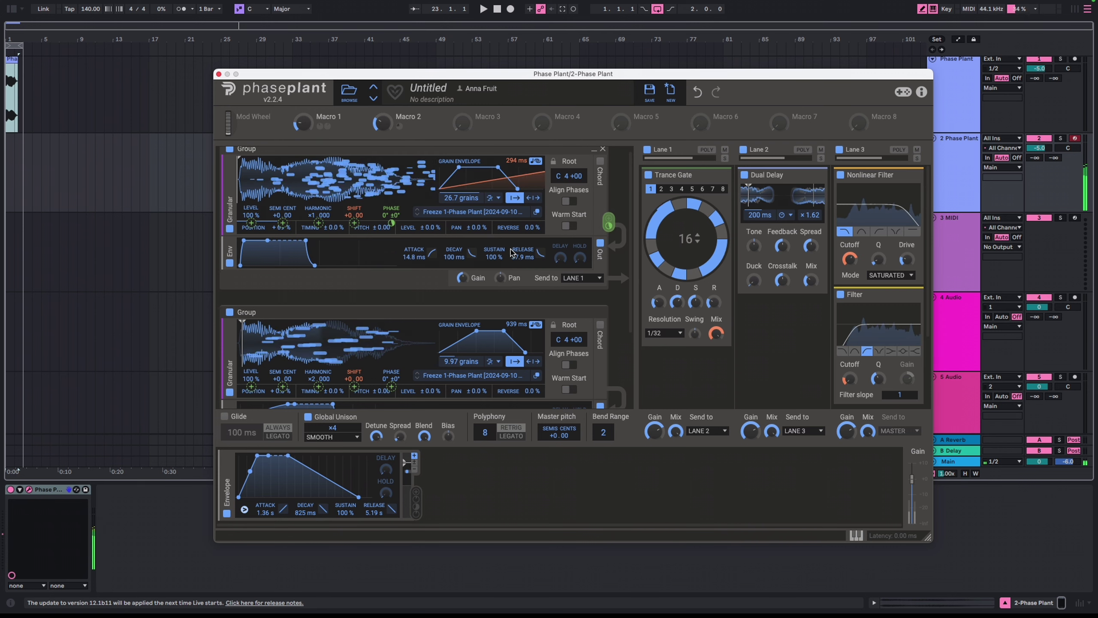
scroll(611, 218, "up", 1)
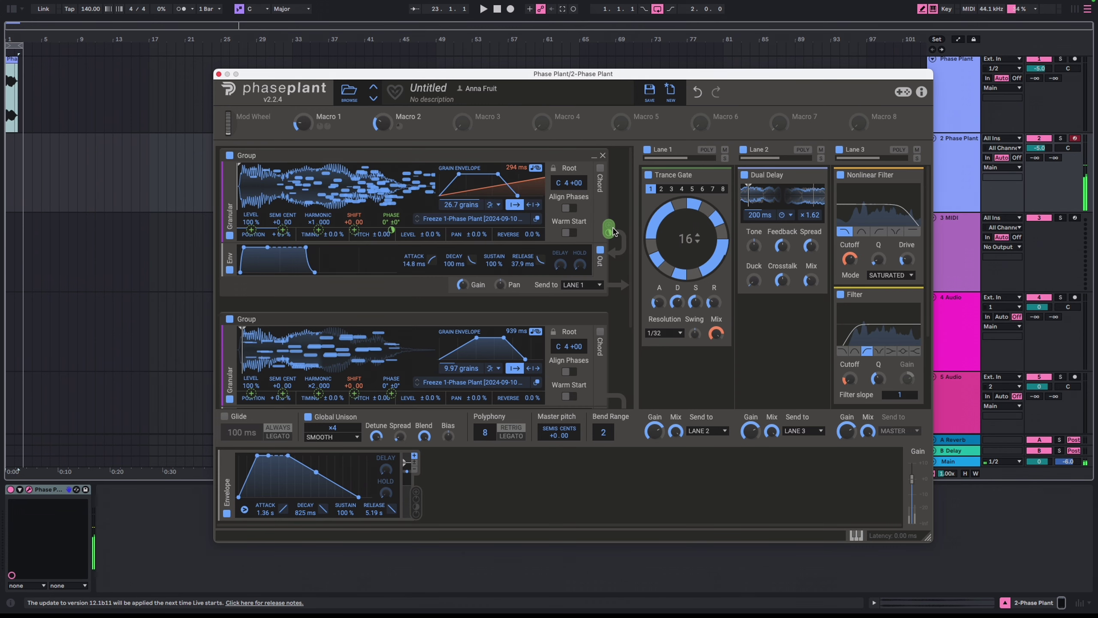
left_click_drag(462, 124, 318, 234)
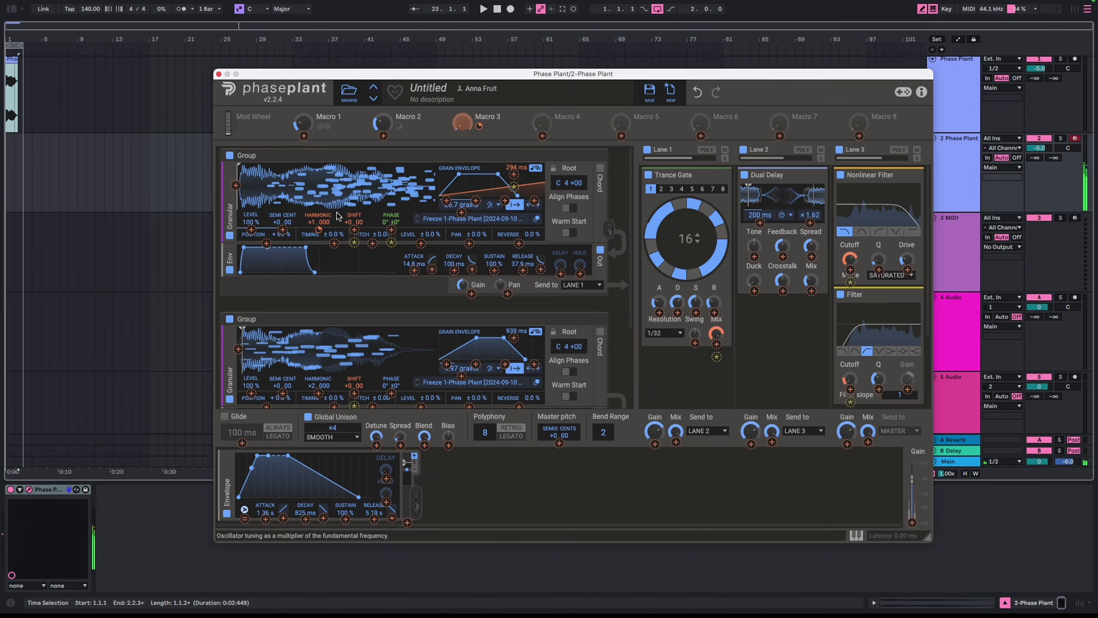
left_click_drag(462, 123, 462, 111)
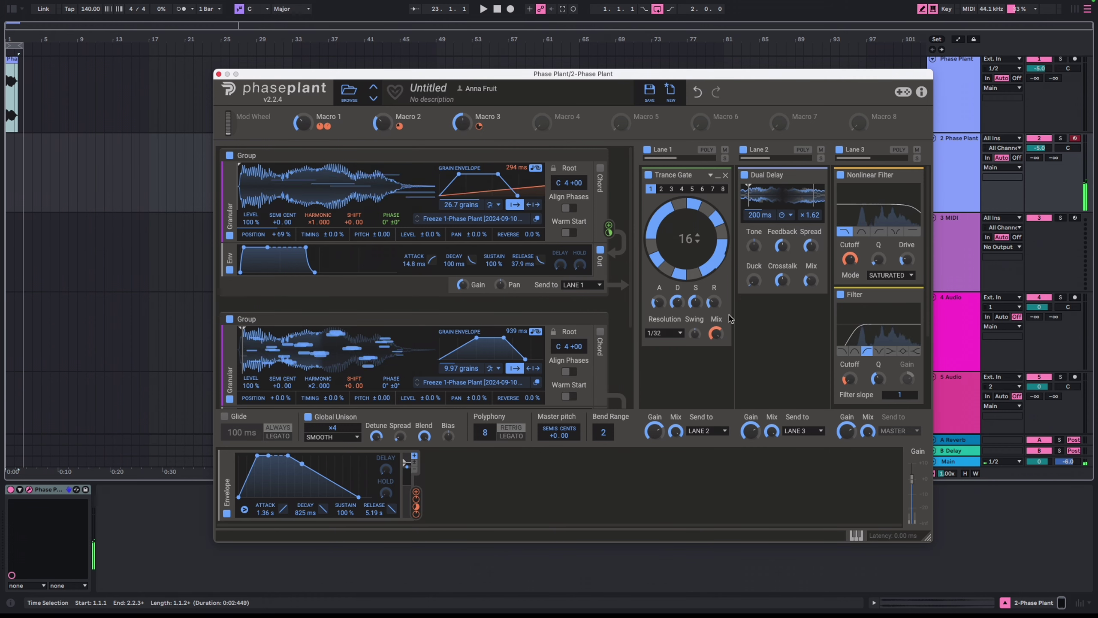
Step: Add a Noise generator in a new group below the second Granular generator
scroll(551, 370, "down", 2)
scroll(551, 370, "down", 2)
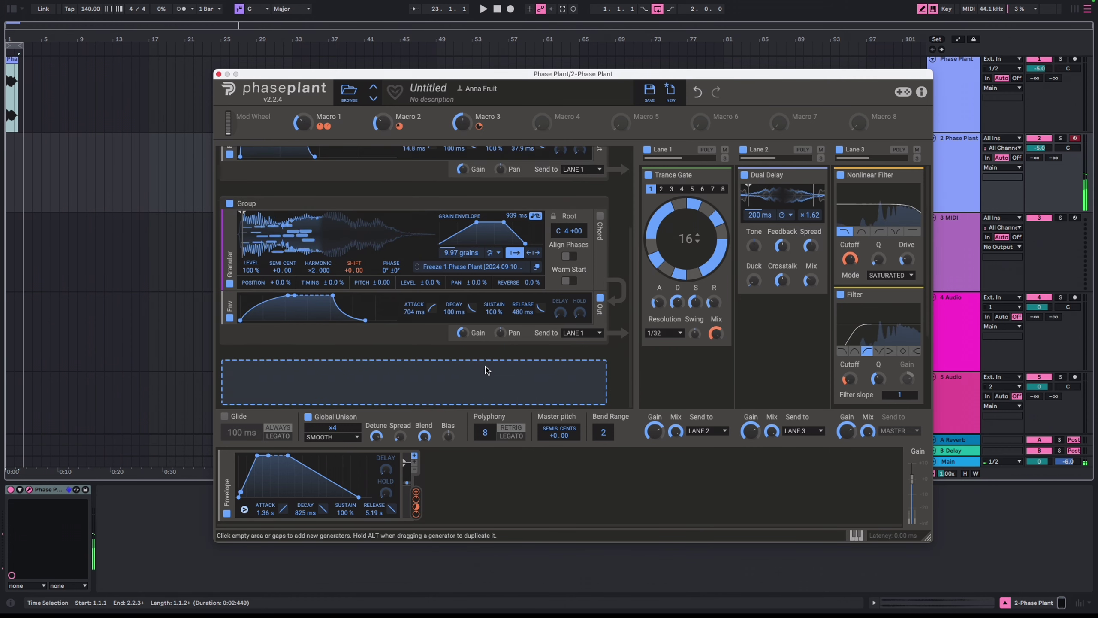
left_click(347, 384)
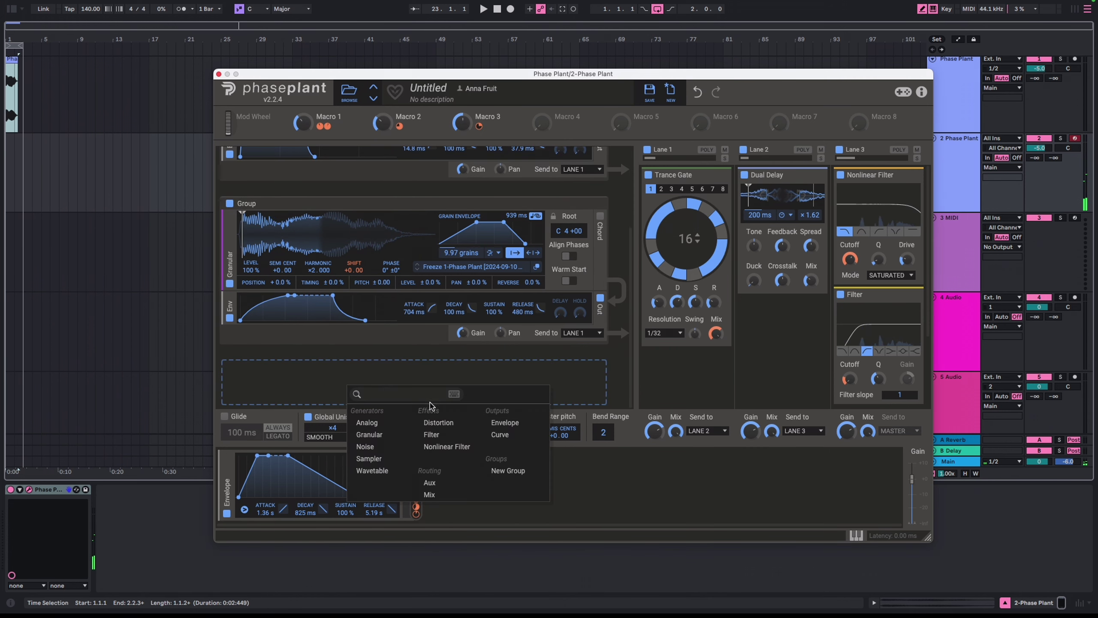
left_click(383, 450)
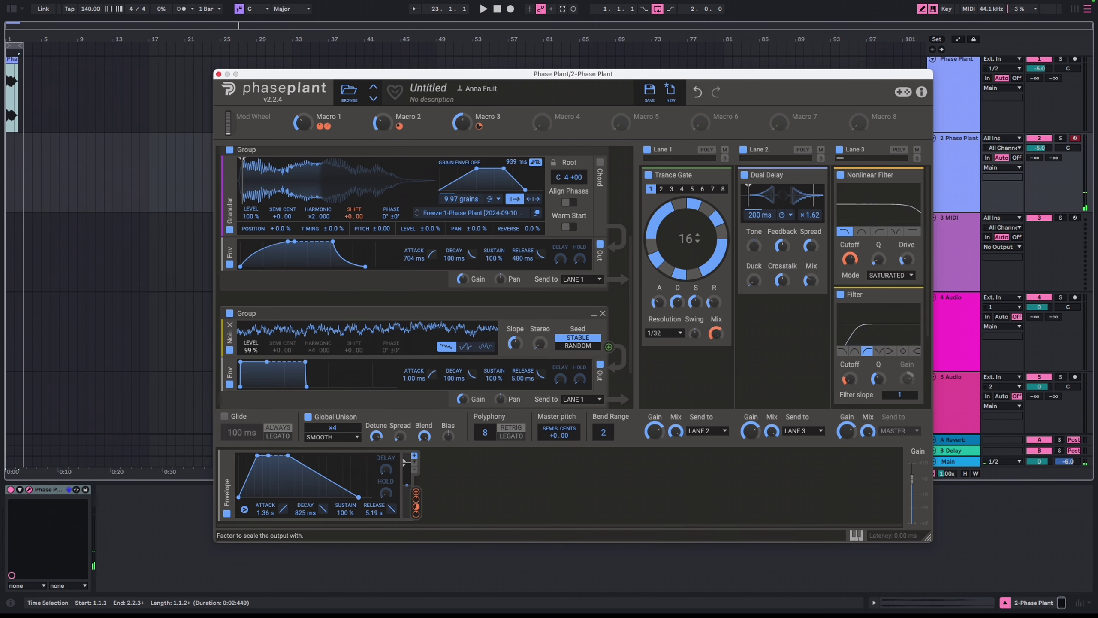
Step: Set the Noise generator's level to 19% and its output envelope to 746 ms attack and 11.1 ms release
left_click_drag(254, 348, 310, 361)
scroll(329, 373, "up", 1)
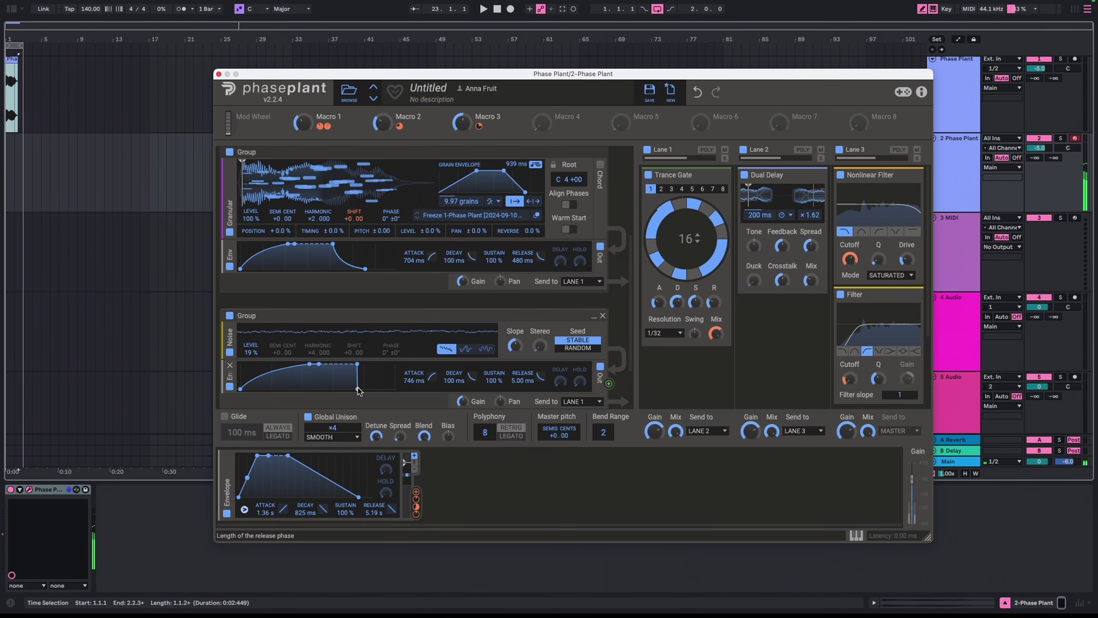
left_click_drag(358, 391, 386, 392)
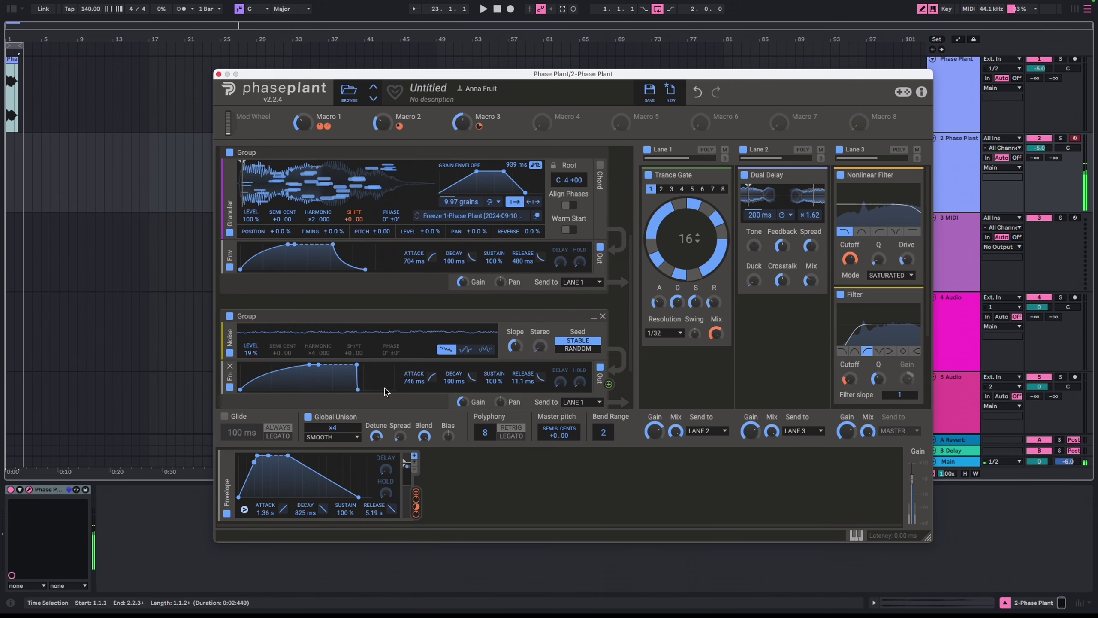
Step: Switch the Noise generator to key-tracked stepped noise and shorten its envelope attack to 216 ms
left_click(473, 349)
left_click(482, 351)
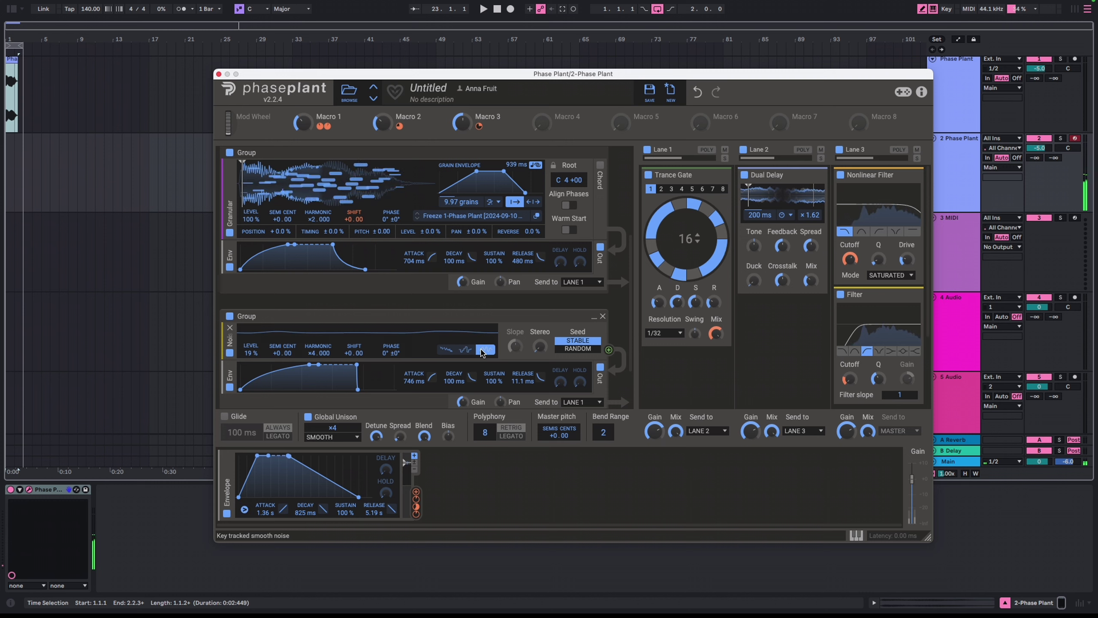
left_click(465, 350)
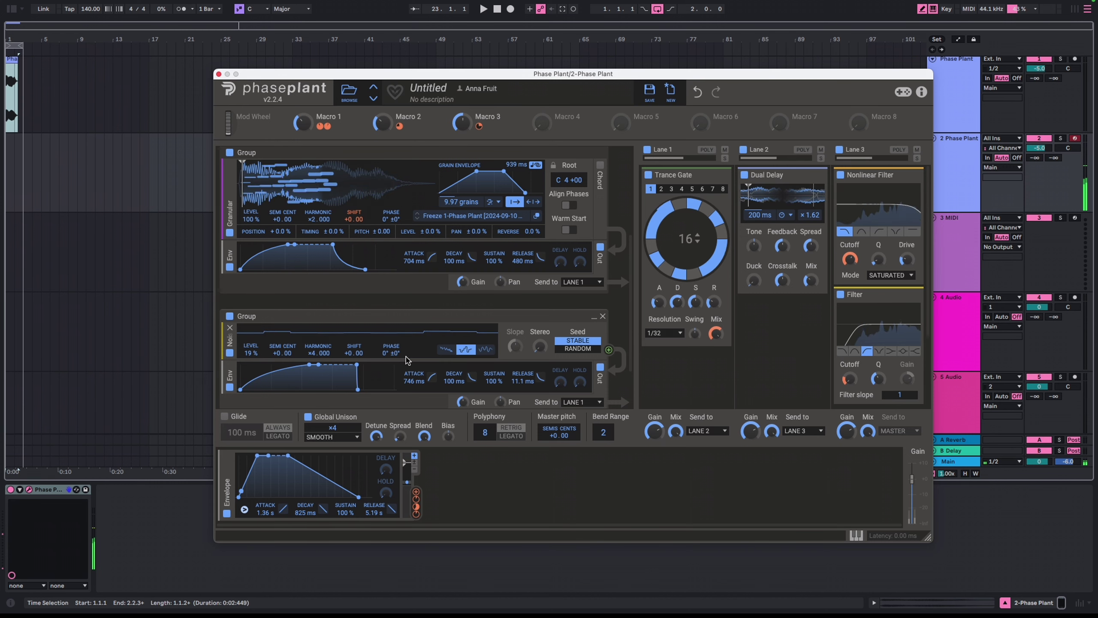
left_click_drag(309, 367, 272, 365)
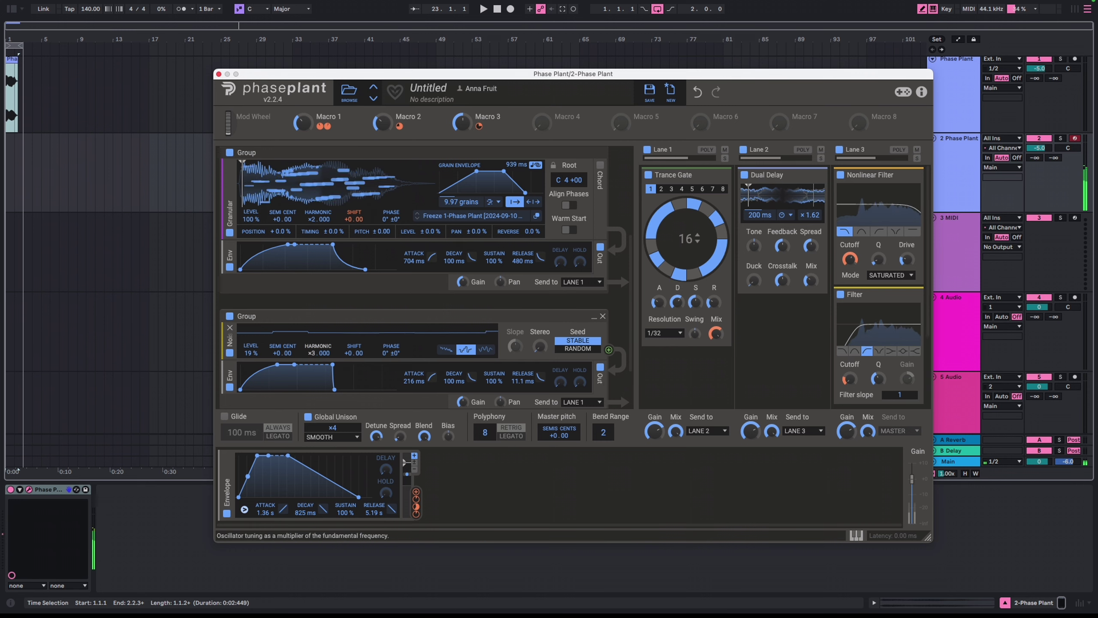
Step: Add an LFO Table modulator and modulate its Frame with the Envelope by +135
scroll(323, 367, "down", 2)
left_click(460, 488)
left_click(570, 498)
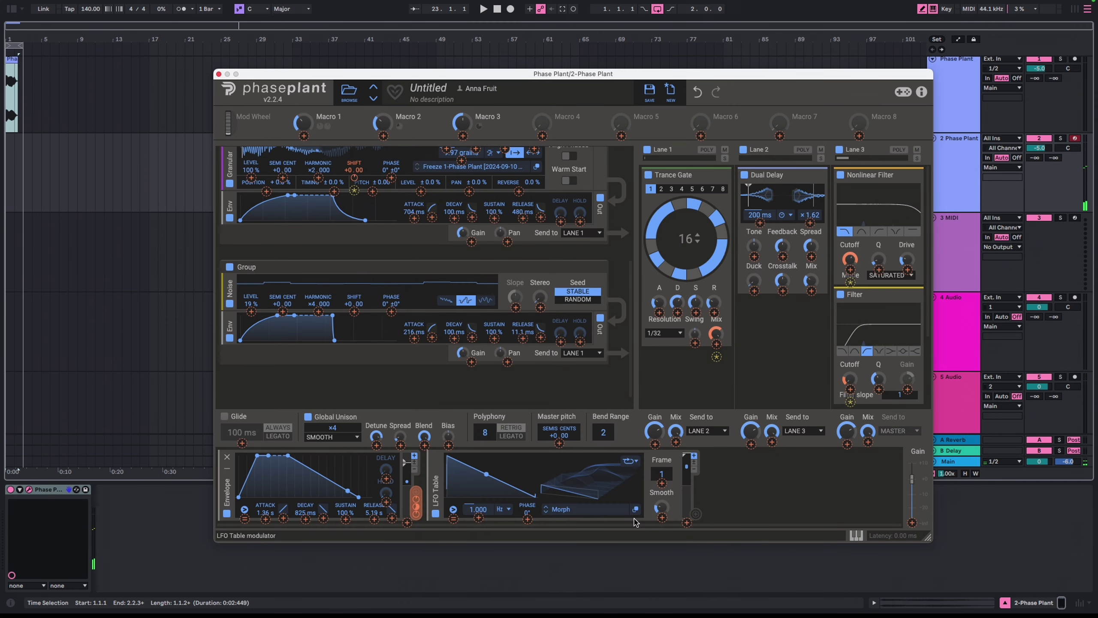
left_click_drag(662, 484, 661, 450)
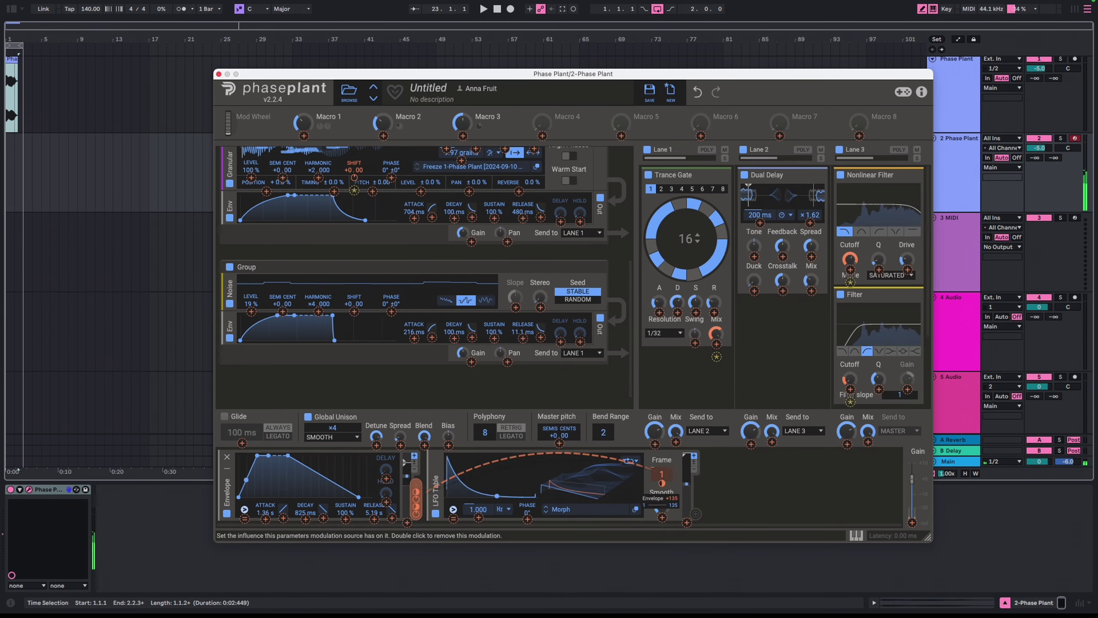
Step: Load the Mitosis wavetable from the factory Simple LFOs into the LFO Table modulator
left_click(561, 509)
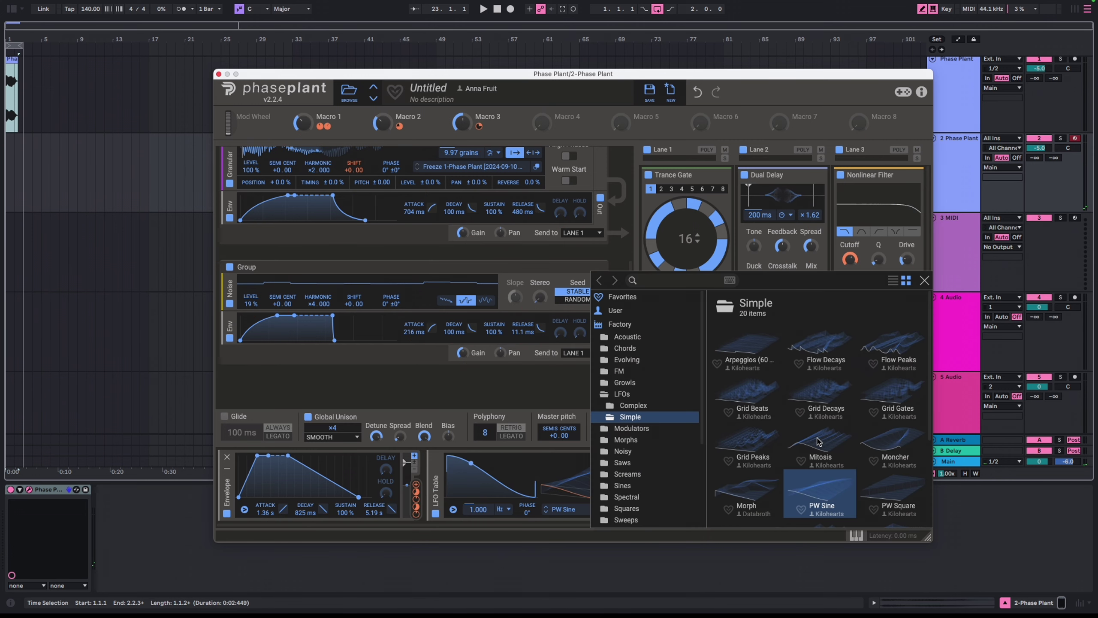
left_click(818, 440)
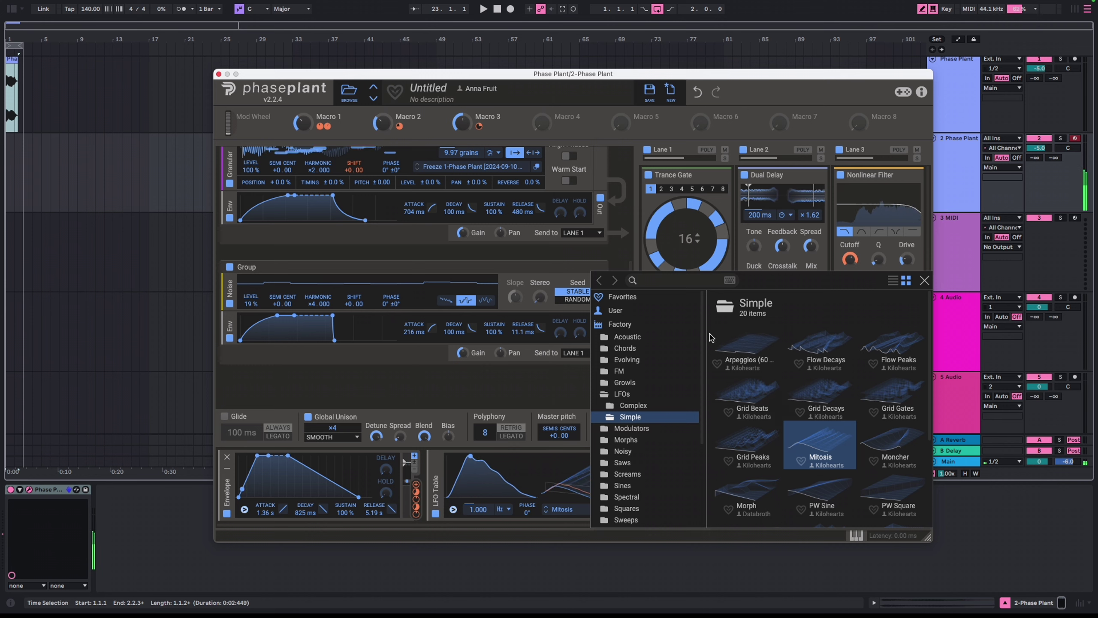
left_click(924, 280)
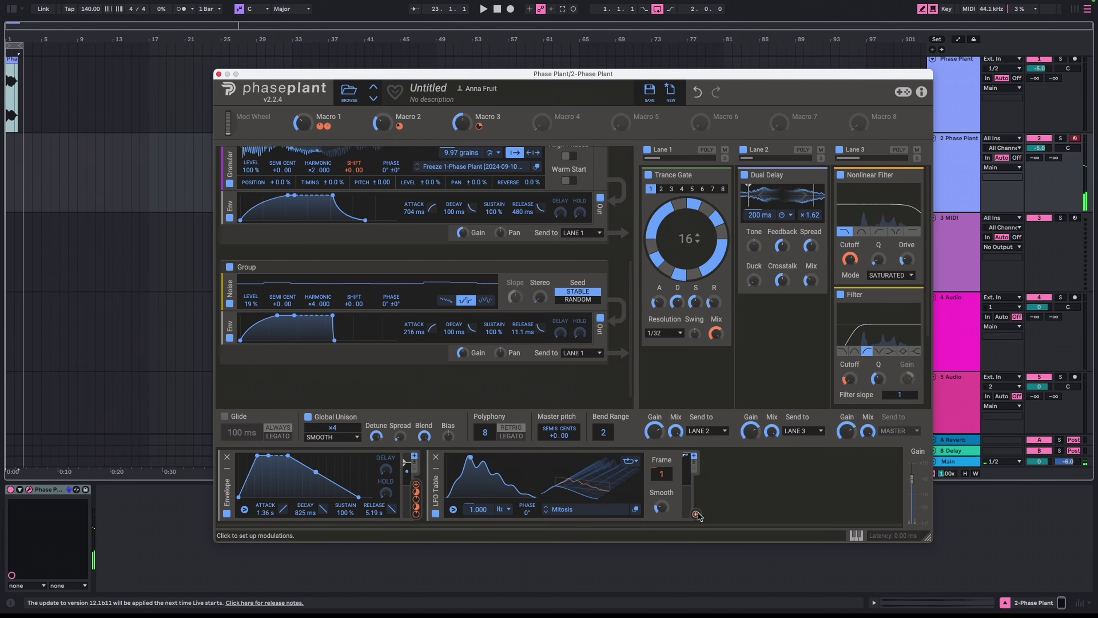
Step: Show the on-screen keyboard and insert a Filter between the Noise generator and its output envelope
left_click(856, 534)
scroll(280, 230, "up", 2)
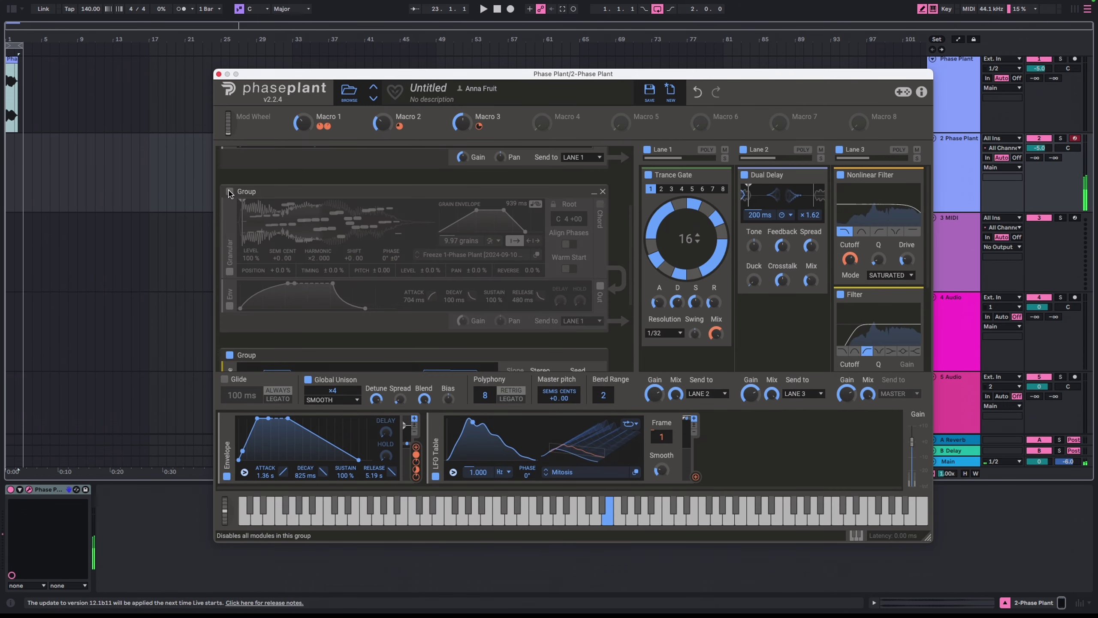
scroll(280, 229, "down", 4)
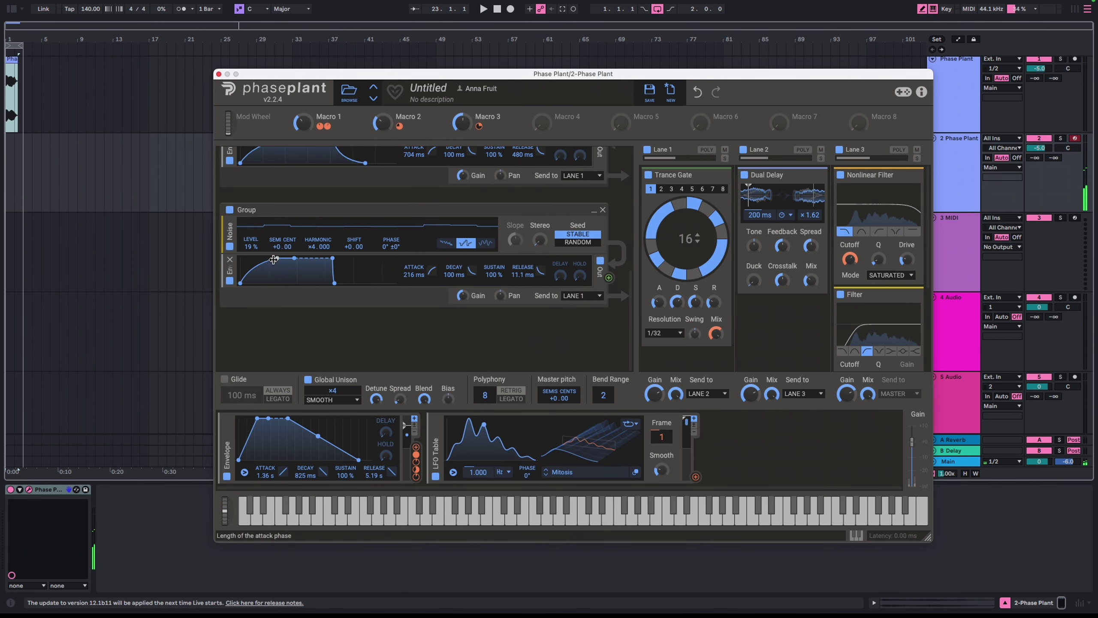
left_click(280, 256)
left_click(365, 302)
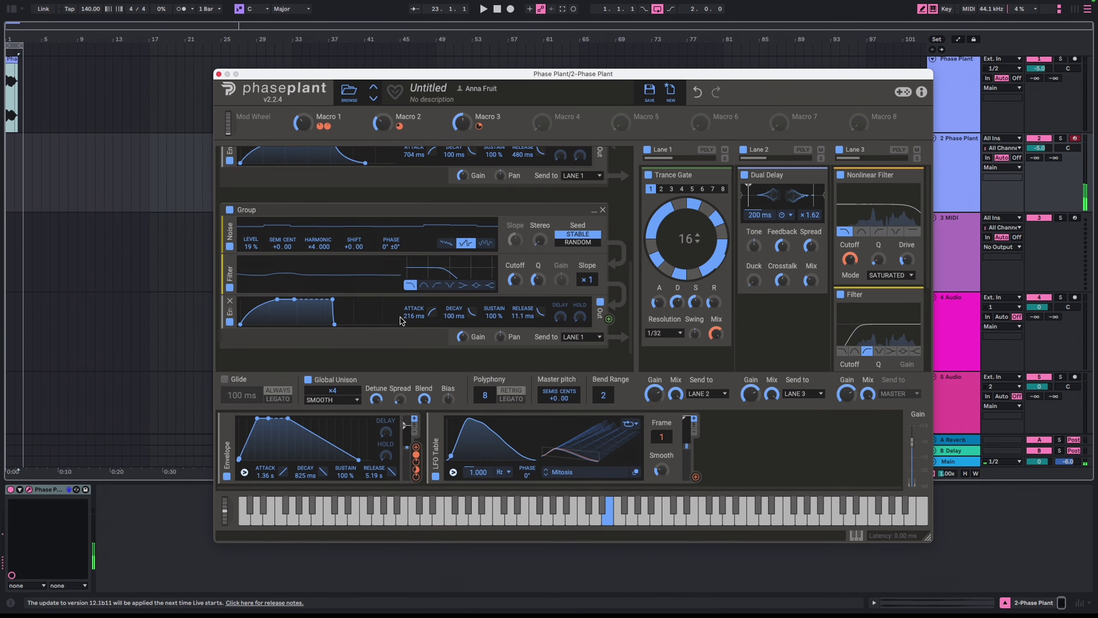
Step: Modulate the Cutoff of the Noise group's Filter with the LFO Table modulator
left_click(696, 477)
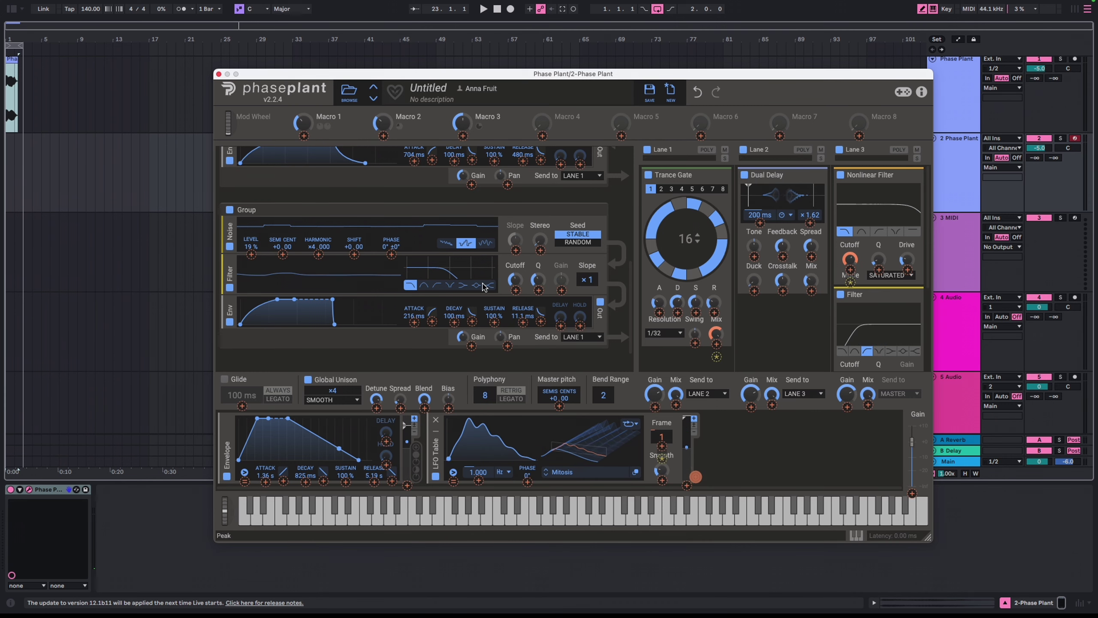
left_click_drag(484, 288, 515, 276)
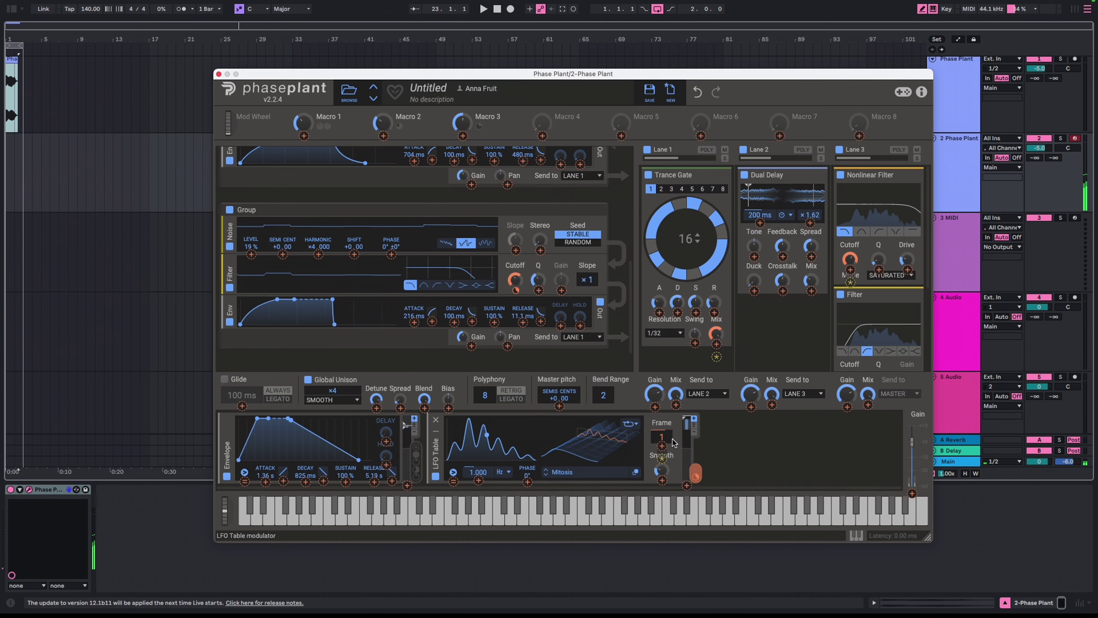
scroll(230, 232, "up", 5)
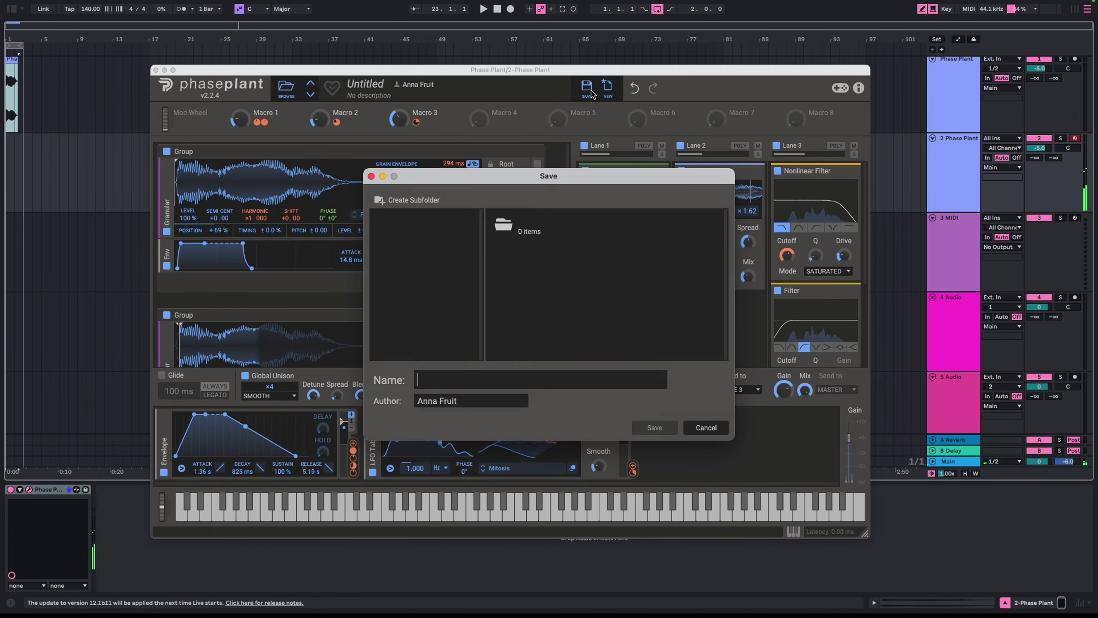
Step: Save the patch as FruitFX_001 in the User preset location
scroll(506, 330, "down", 1)
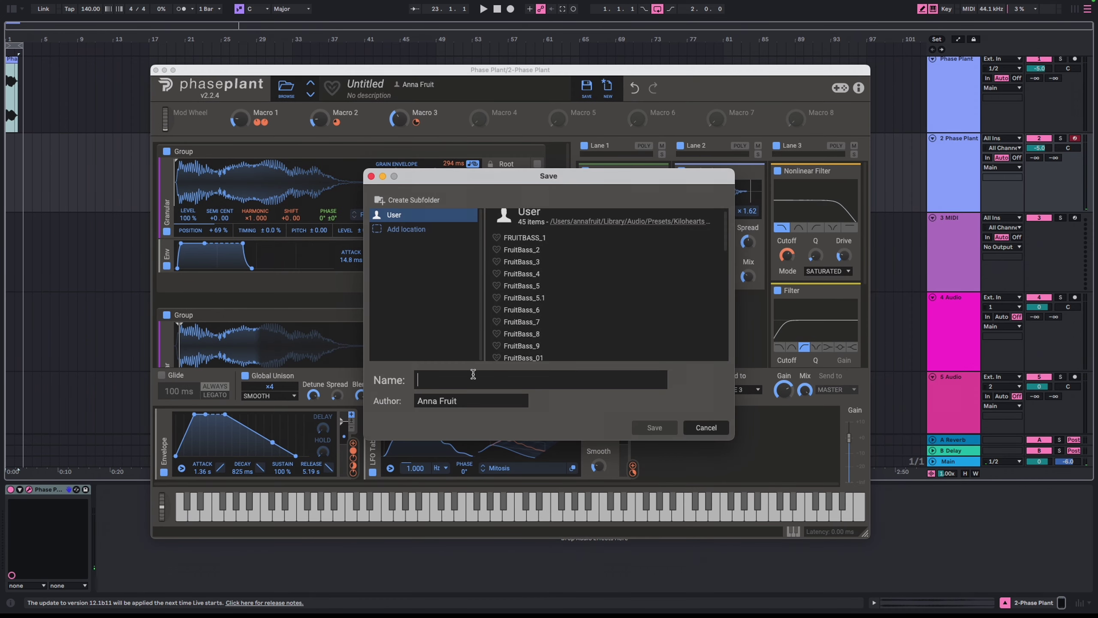
type("Fruit")
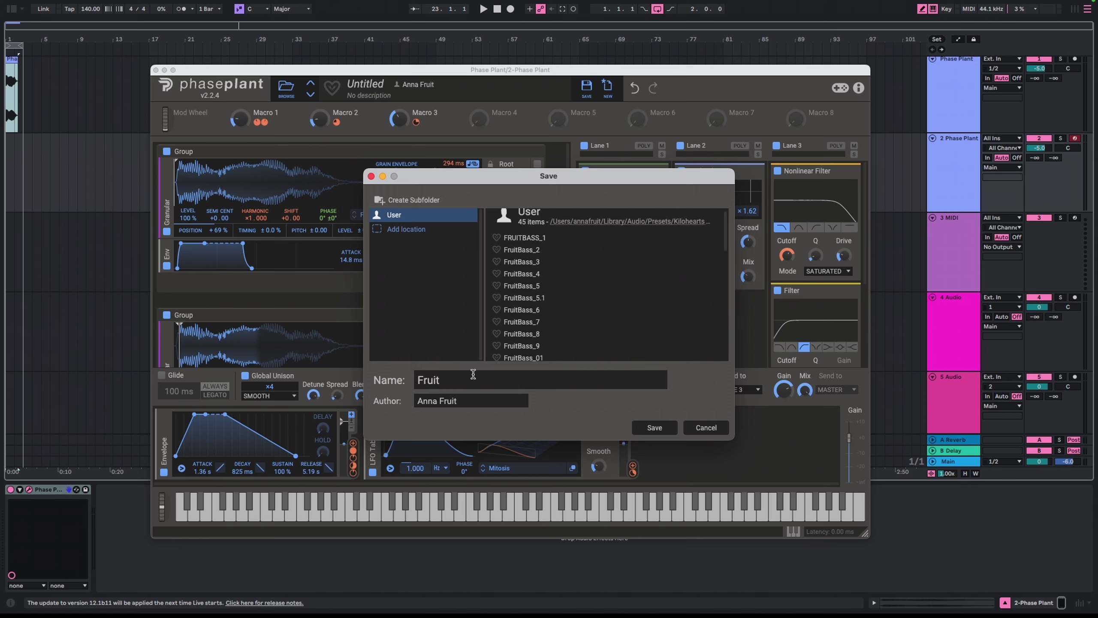
type("FX_001")
key("Return")
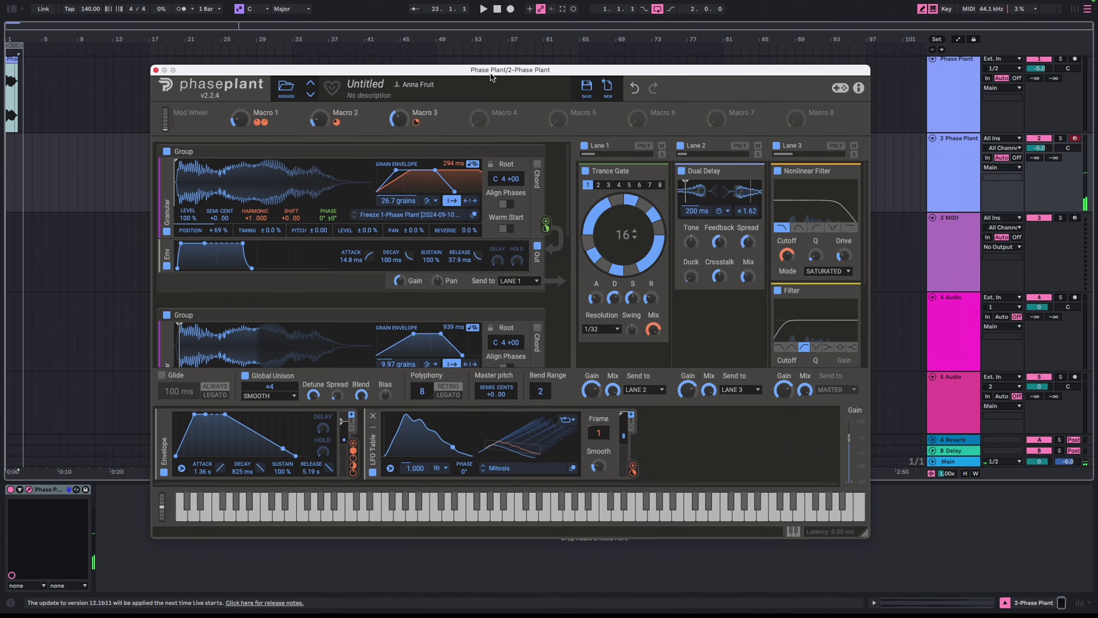
Step: Open the built-in Phase Invaders game and play a round, moving the ship and shooting the invaders
left_click(839, 90)
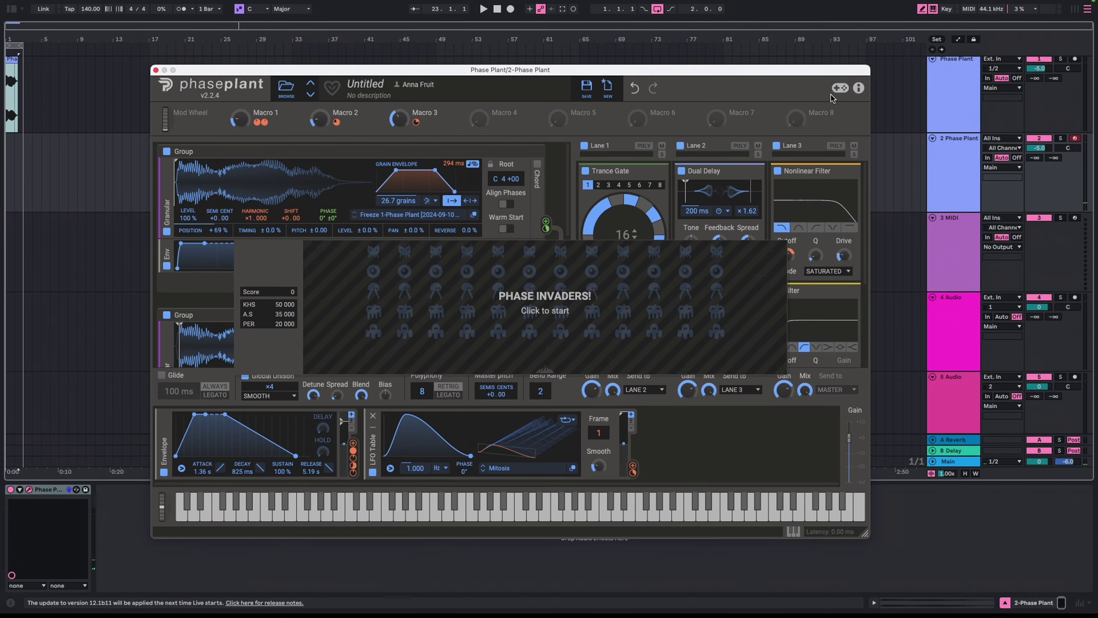
left_click(543, 292)
key("space")
key("space")
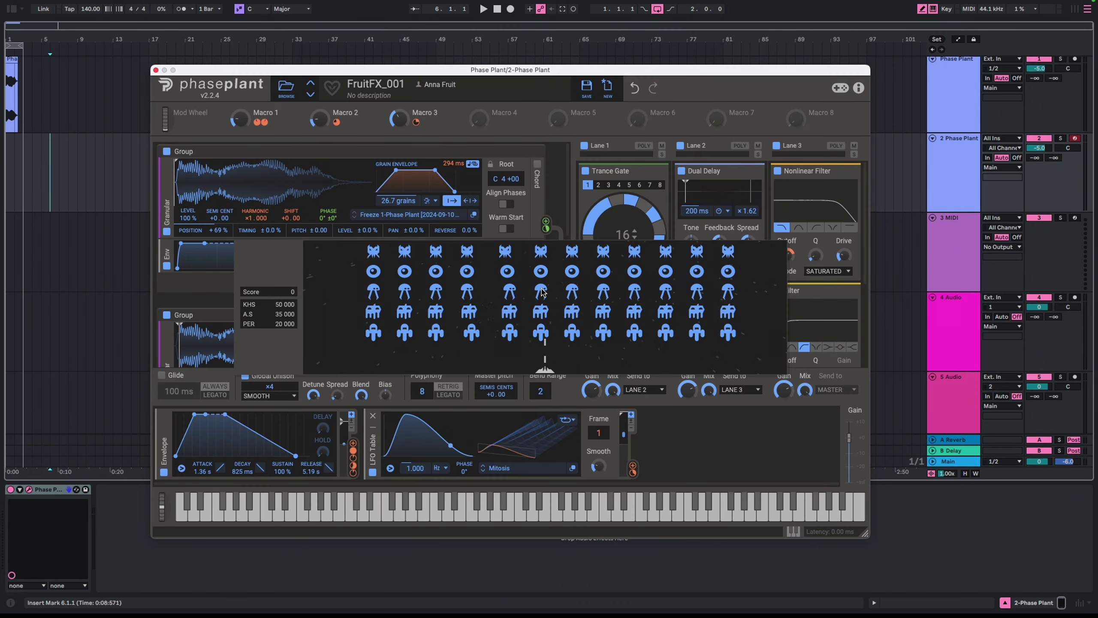
key("Left")
key("space")
key("Right")
key("space")
key("Left")
key("space")
key("Left")
key("Left")
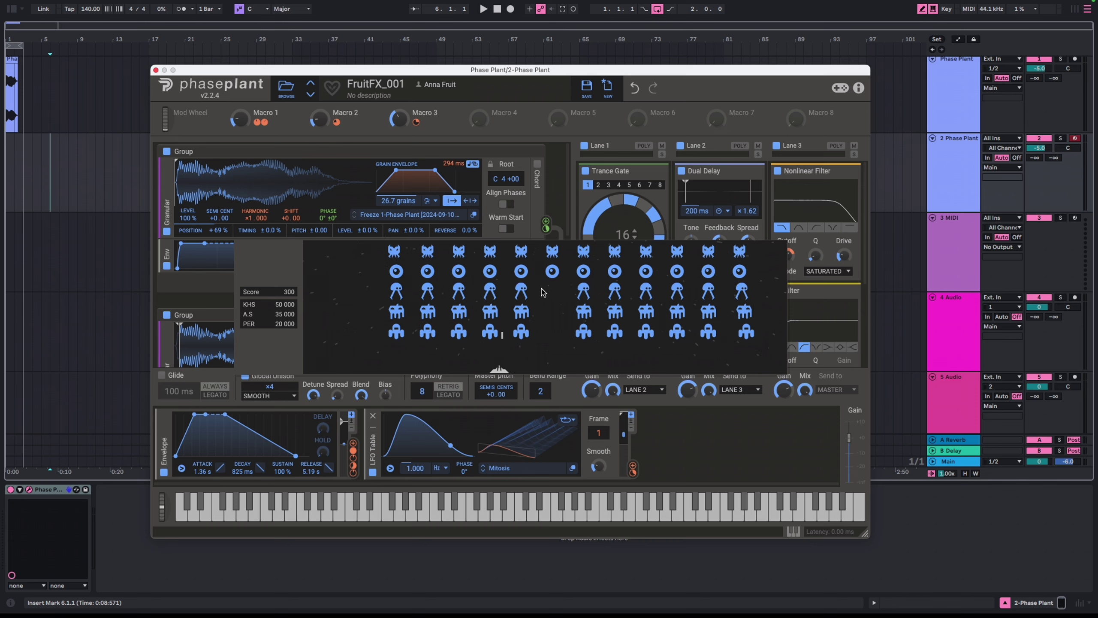
key("space")
key("space")
key("Left")
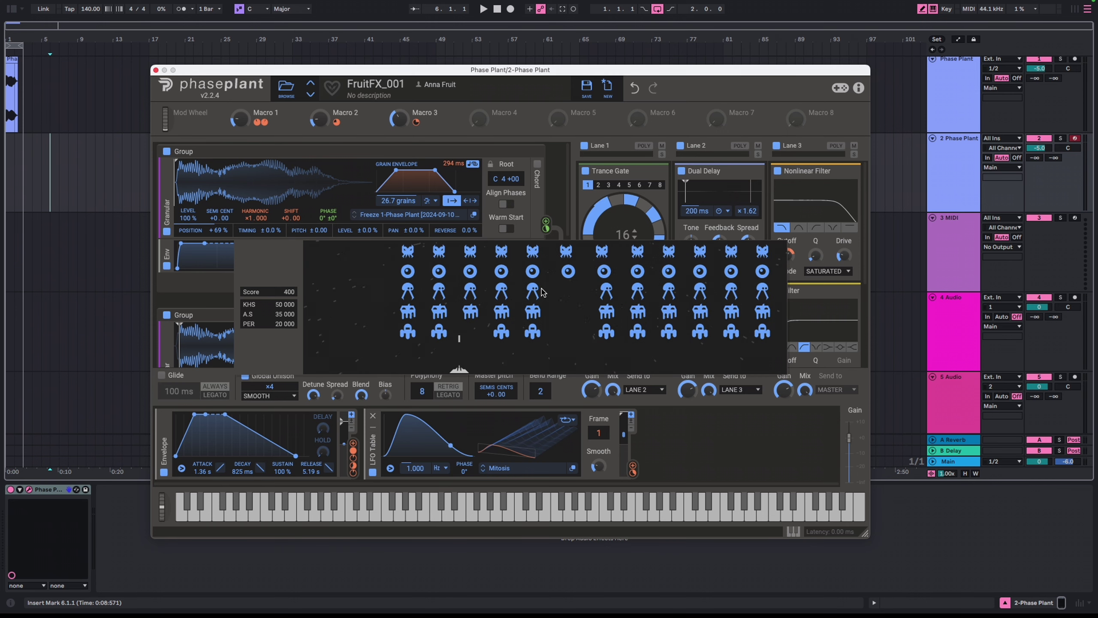
key("space")
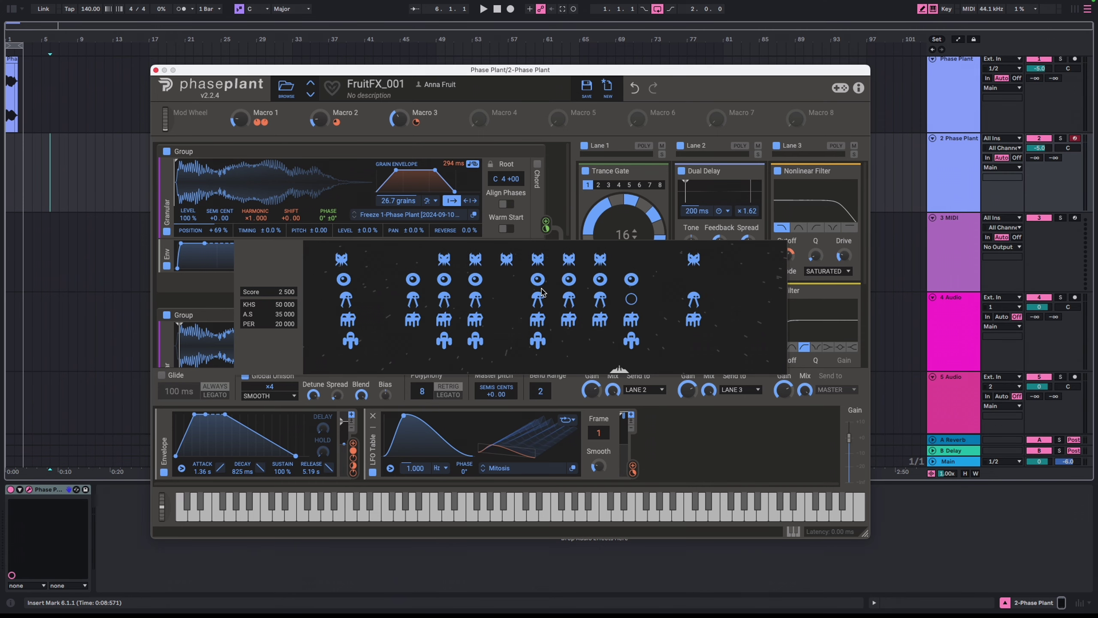
key("Left")
key("space")
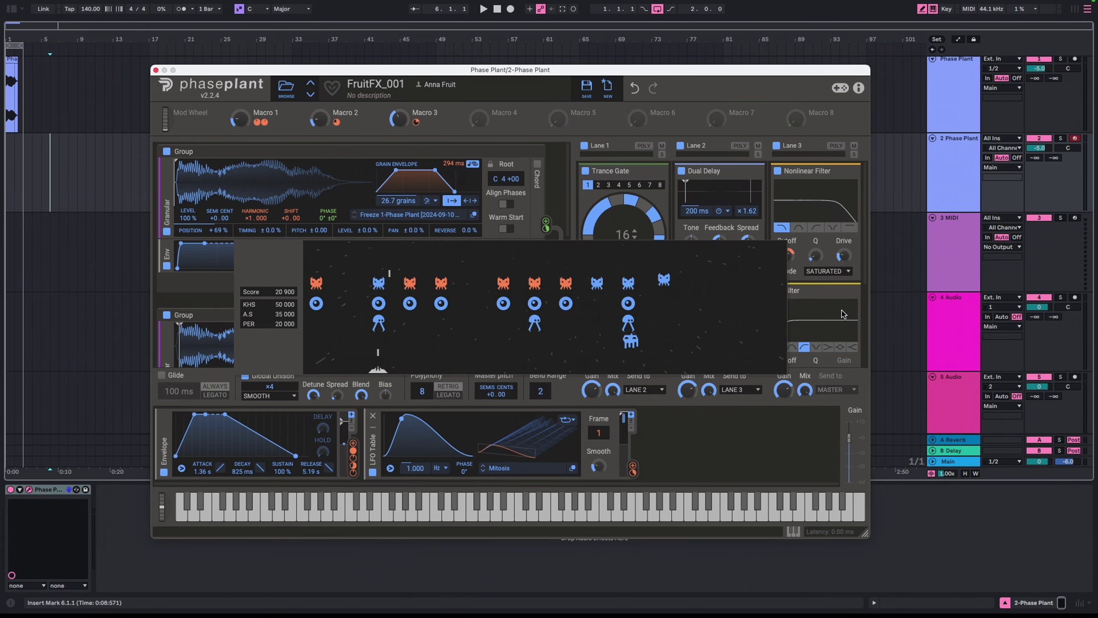
key("Left")
key("space")
key("Right")
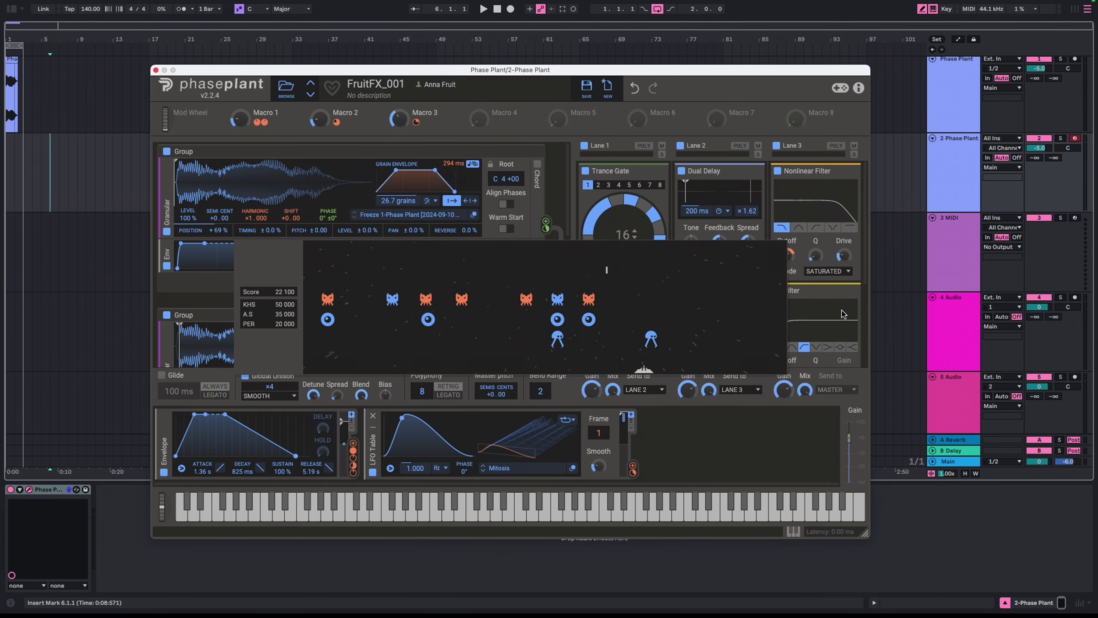
key("space")
key("space")
key("Left")
key("space")
key("space")
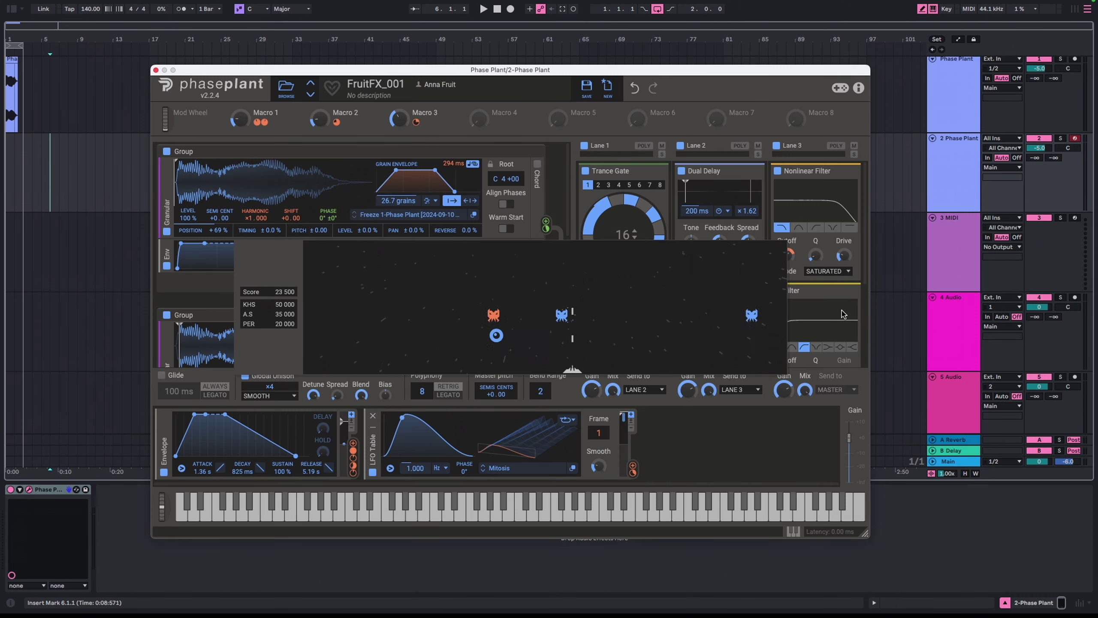
key("Left")
key("space")
key("space")
key("Right")
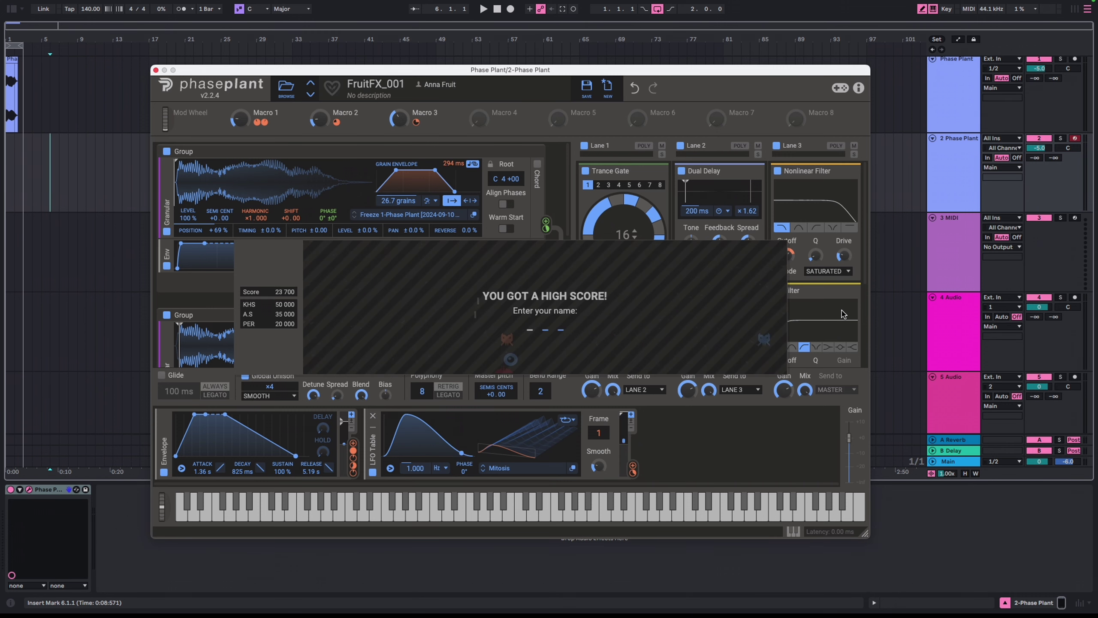